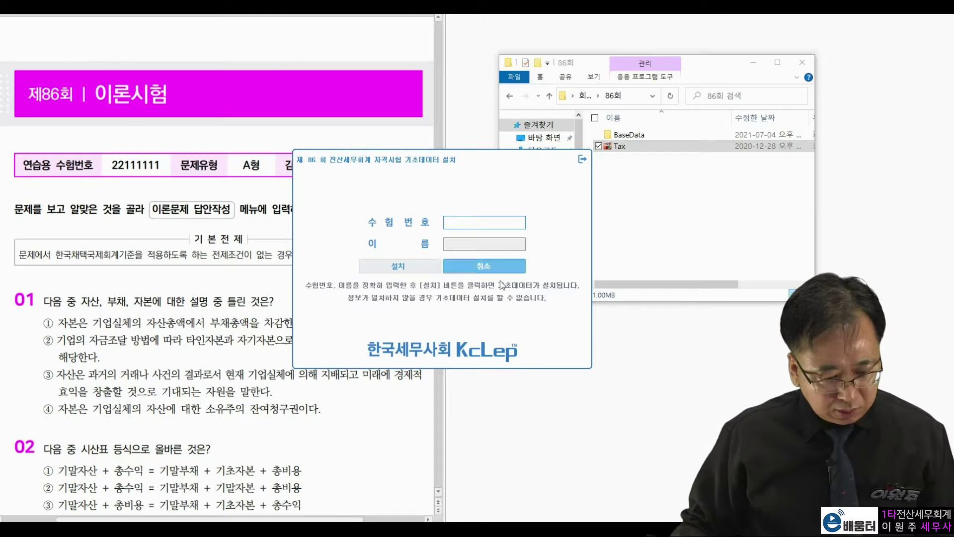
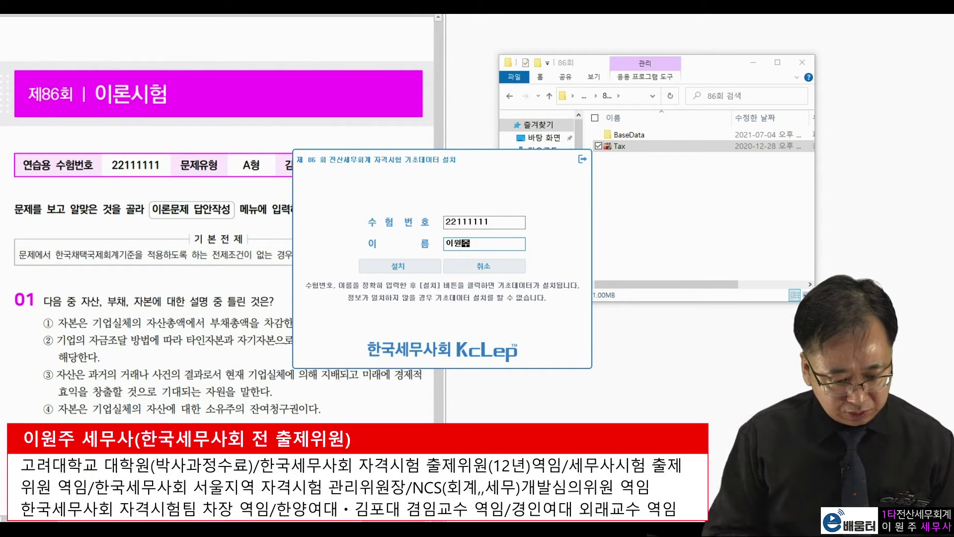
Step: Enter the examinee's exam number and name, then install the 86th-round exam base data
click(401, 265)
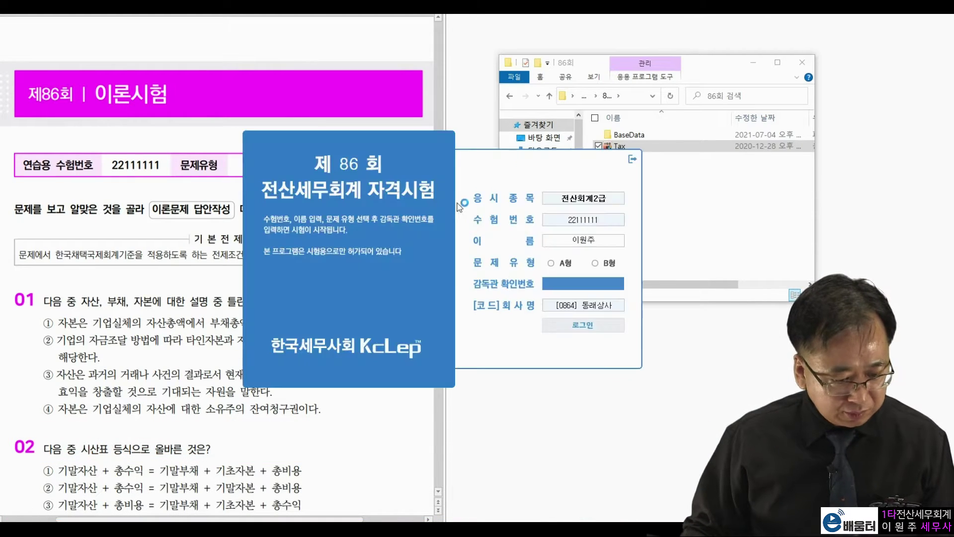
Step: Enter the supervisor confirmation number and choose exam type A on the login form
drag(430, 149, 658, 55)
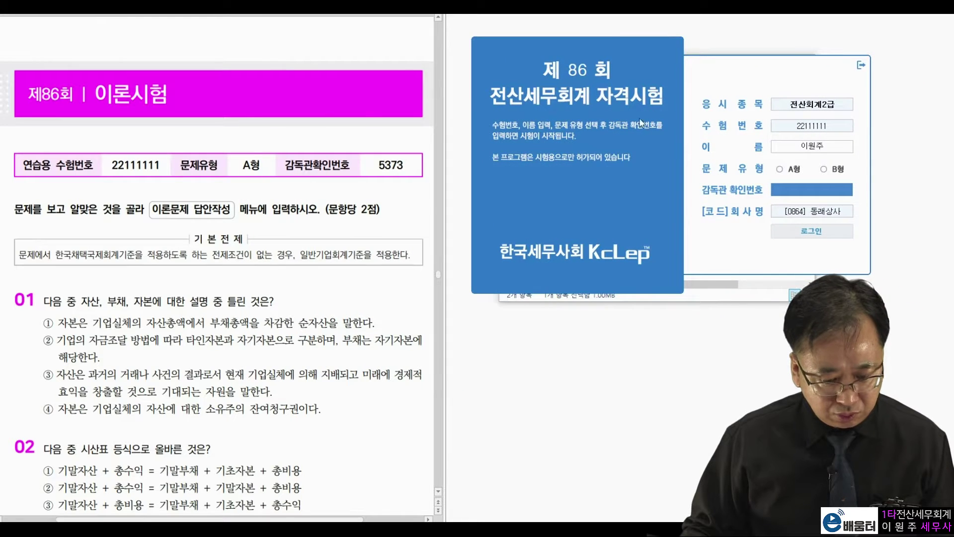
double_click(251, 164)
click(374, 165)
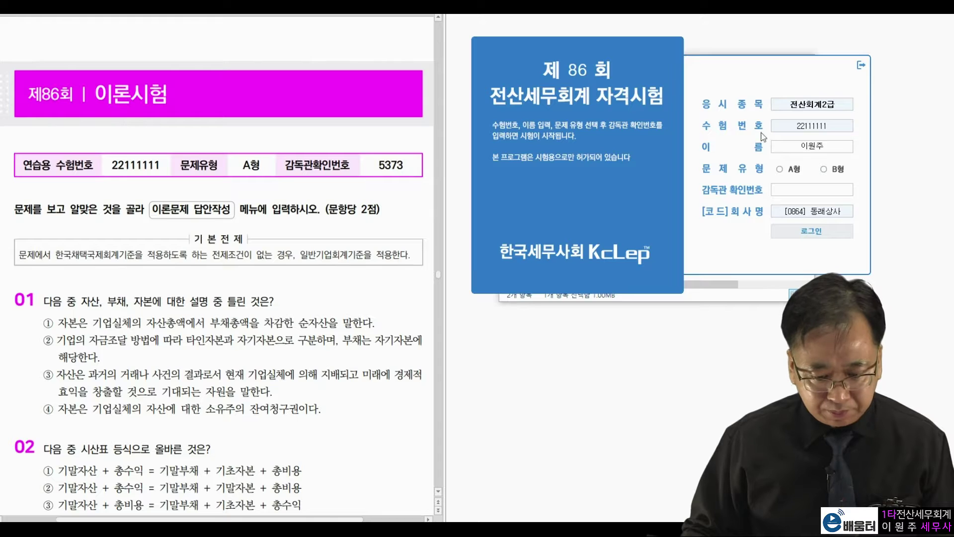
click(780, 169)
text(5373)
click(825, 231)
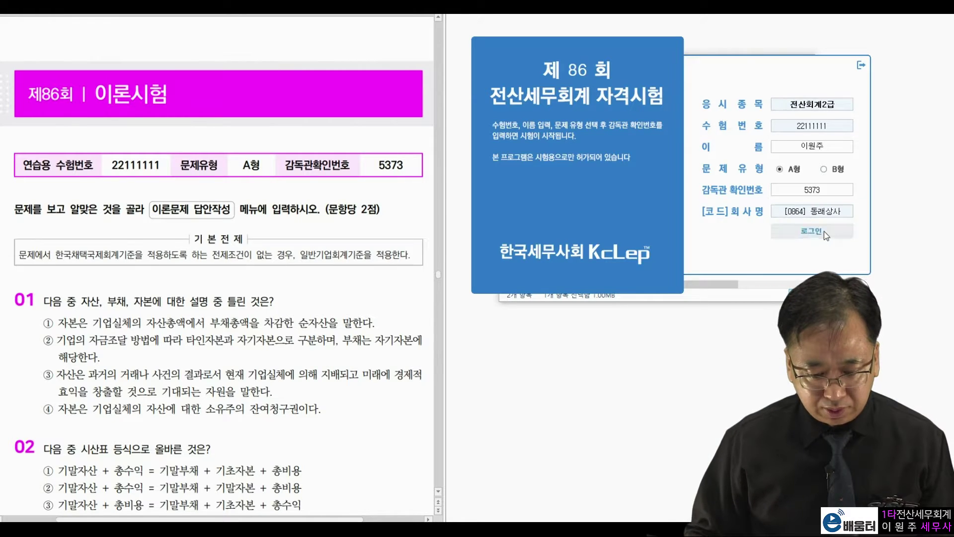
drag(455, 70, 717, 21)
Step: Scroll the exam PDF to practical problem 1 and open 동래상사's 회사등록 record
click(183, 258)
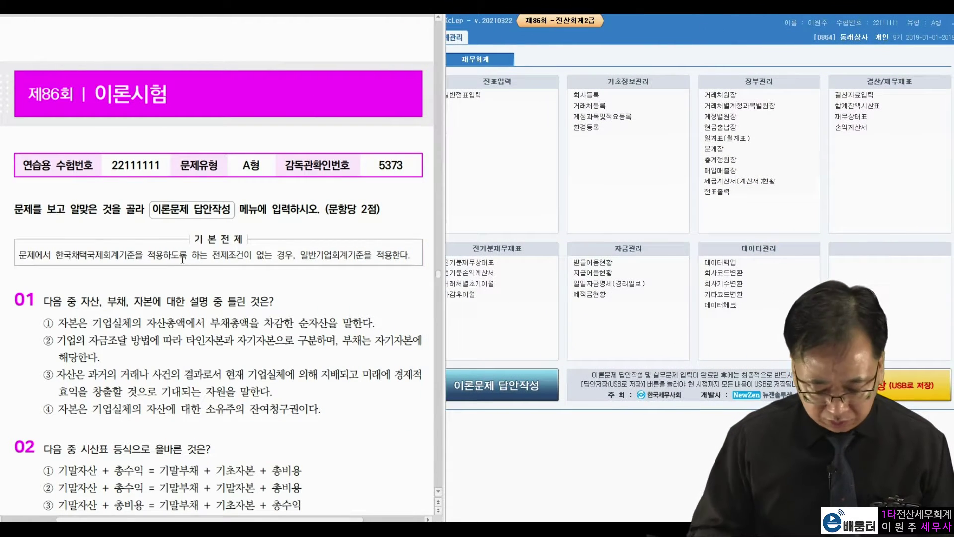
scroll(183, 258, down, 20)
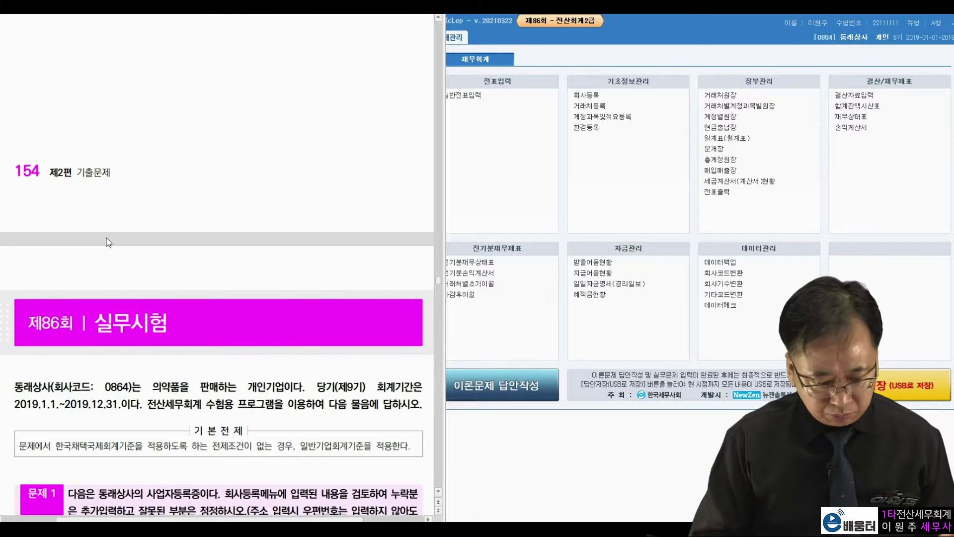
scroll(124, 198, down, 9)
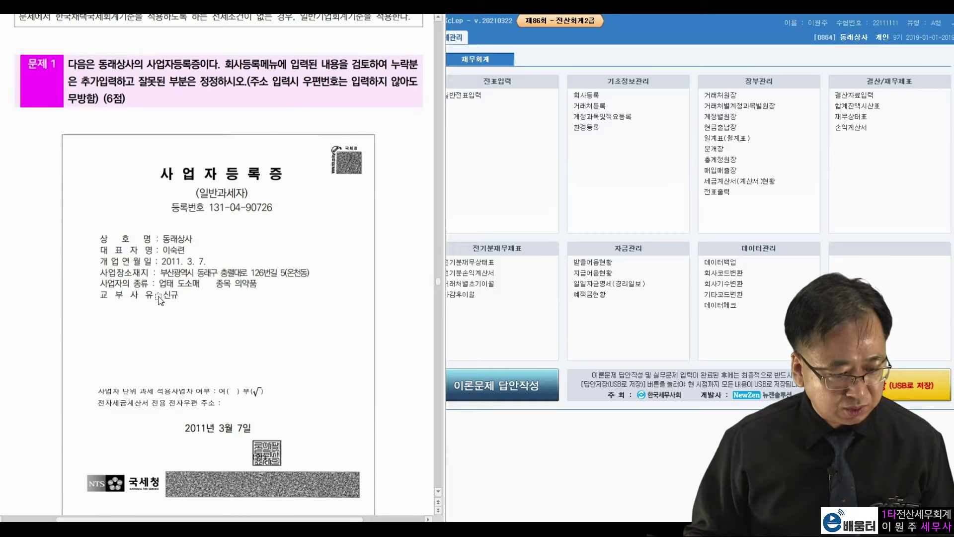
scroll(160, 301, down, 1)
click(604, 94)
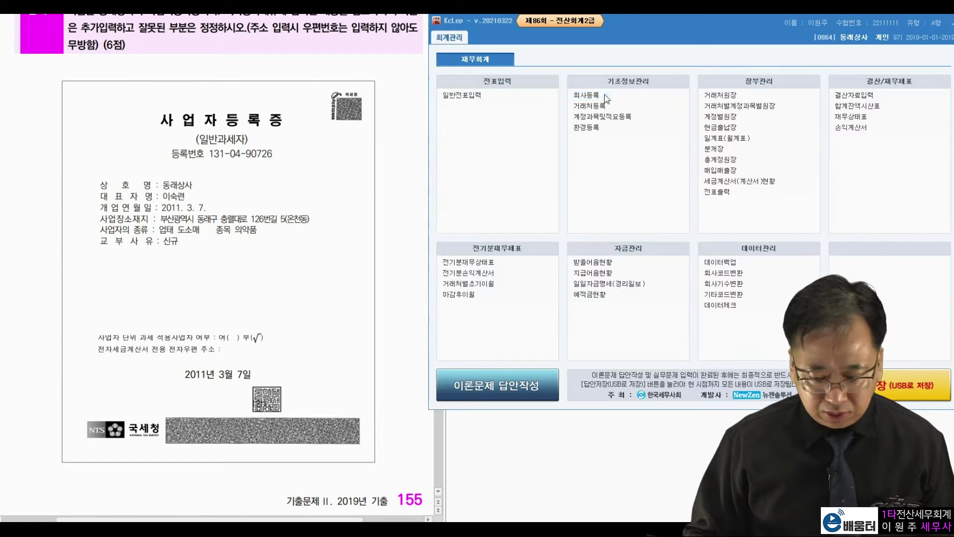
drag(557, 68, 705, 26)
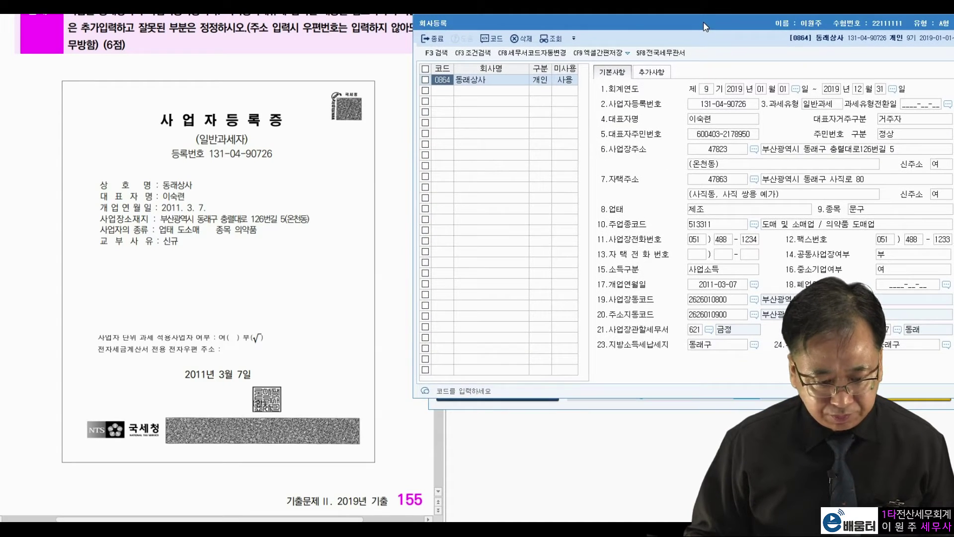
drag(398, 162, 367, 183)
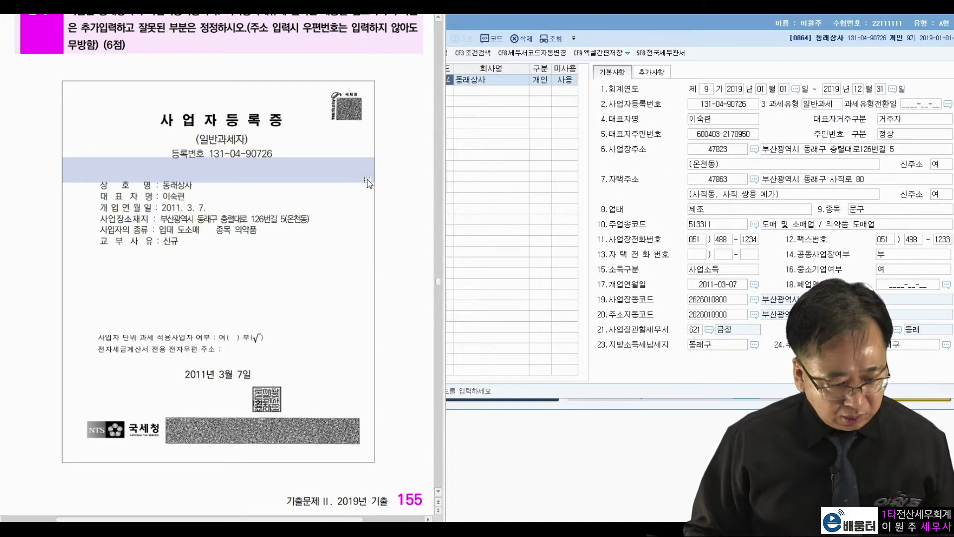
click(378, 283)
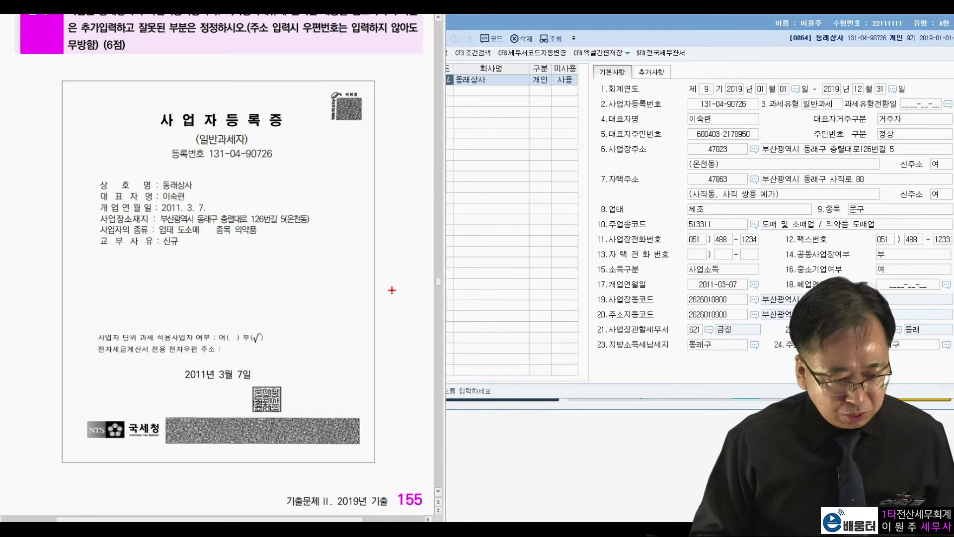
drag(281, 144, 294, 146)
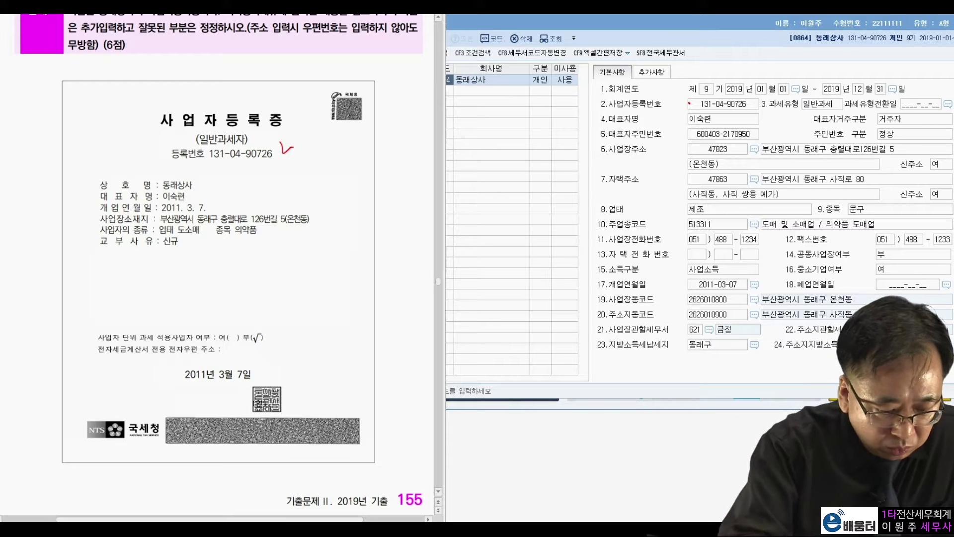
drag(469, 98, 465, 95)
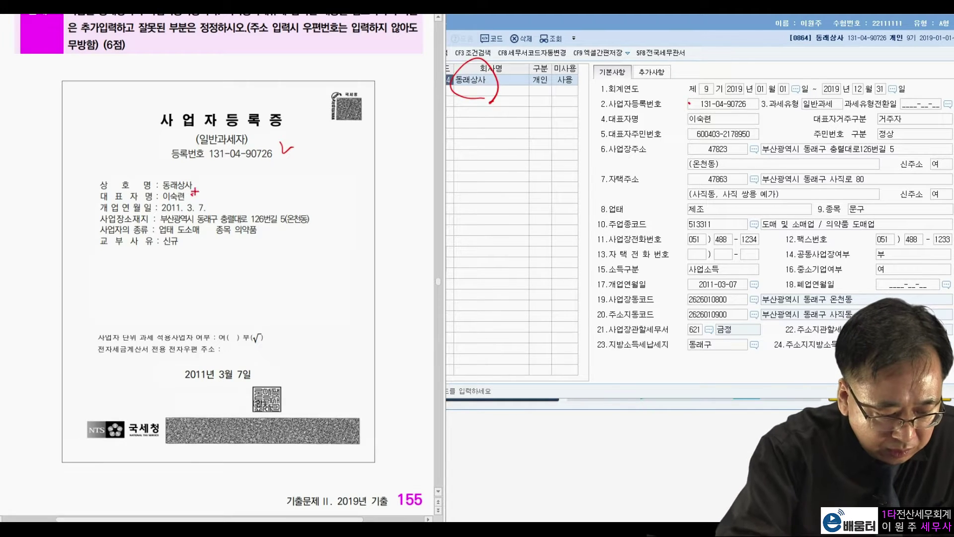
drag(680, 113, 686, 112)
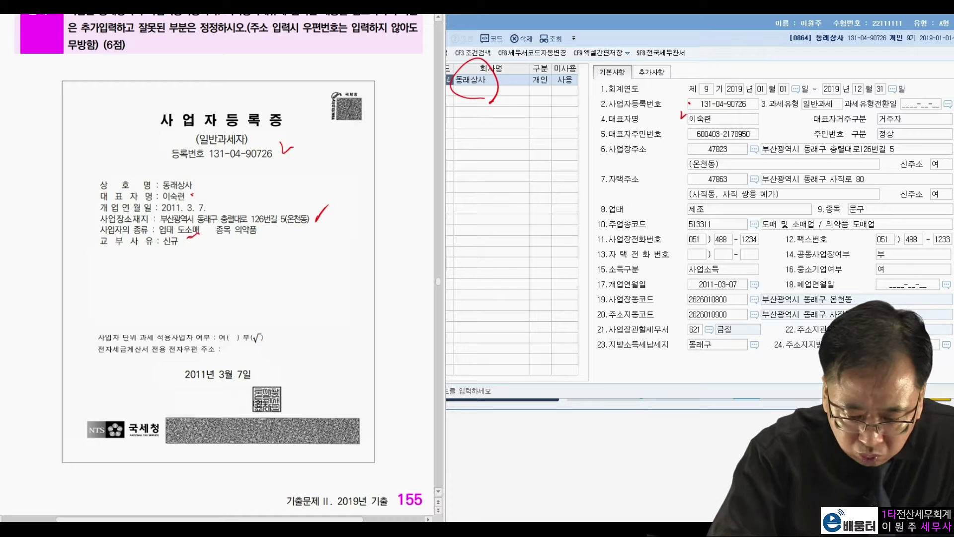
mouse_move(679, 194)
mouse_down()
mouse_move(711, 220)
mouse_move(776, 218)
mouse_up()
drag(669, 195, 768, 199)
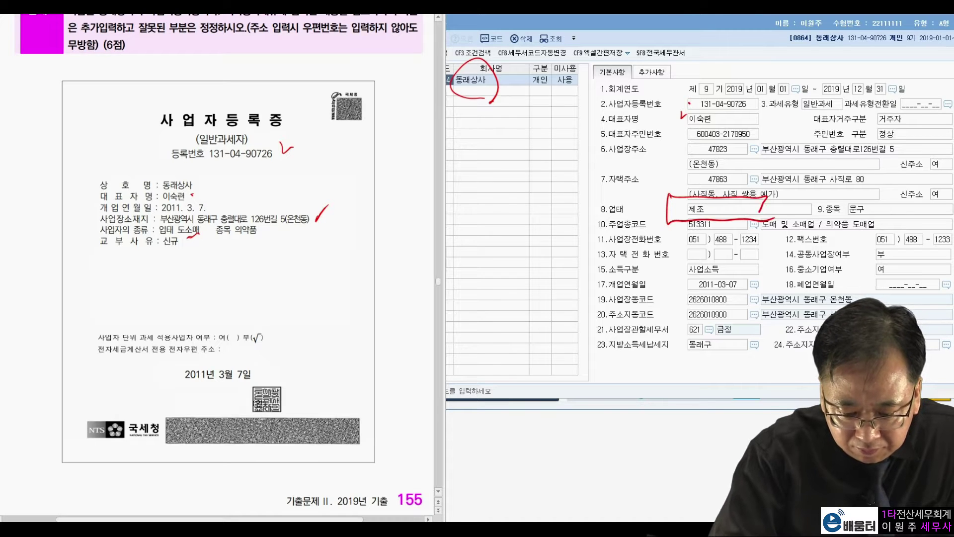
mouse_move(646, 184)
mouse_down()
mouse_move(641, 202)
mouse_move(666, 166)
mouse_up()
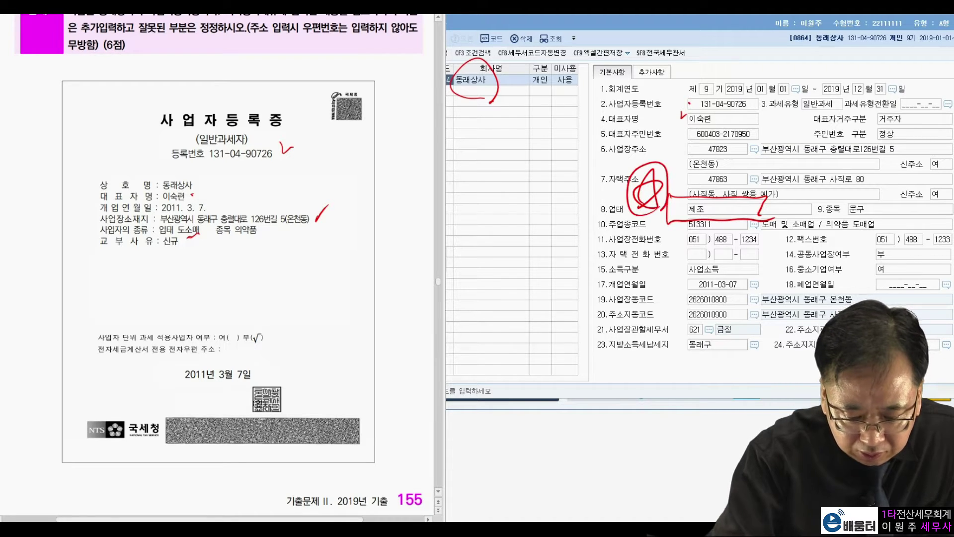
drag(231, 240, 266, 242)
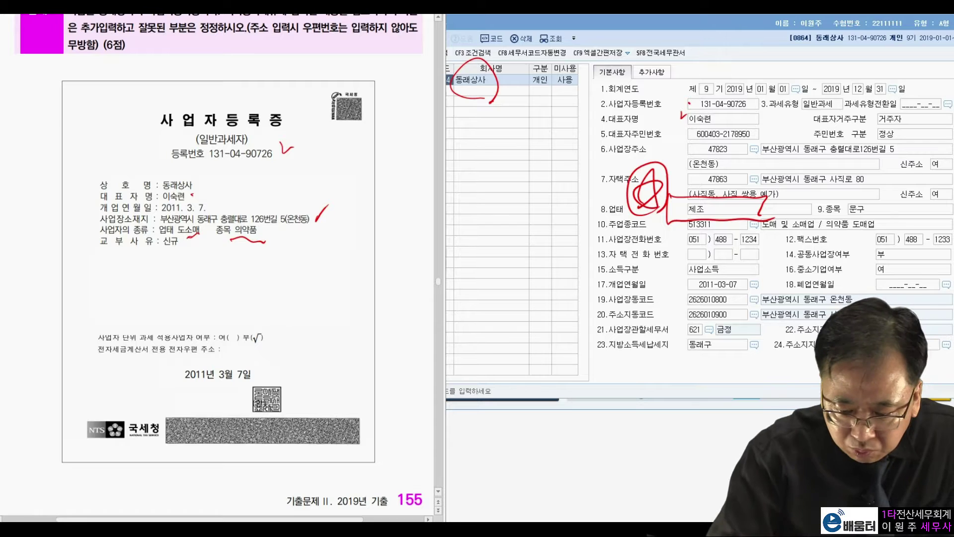
mouse_move(823, 193)
mouse_down()
mouse_move(910, 207)
mouse_move(865, 175)
mouse_move(882, 157)
mouse_move(876, 177)
mouse_move(890, 188)
mouse_up()
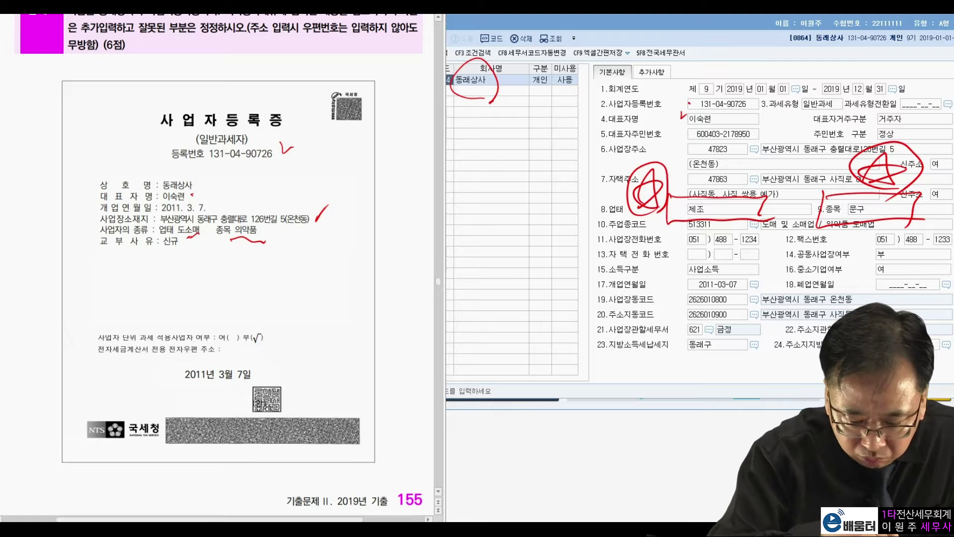
drag(204, 204, 231, 198)
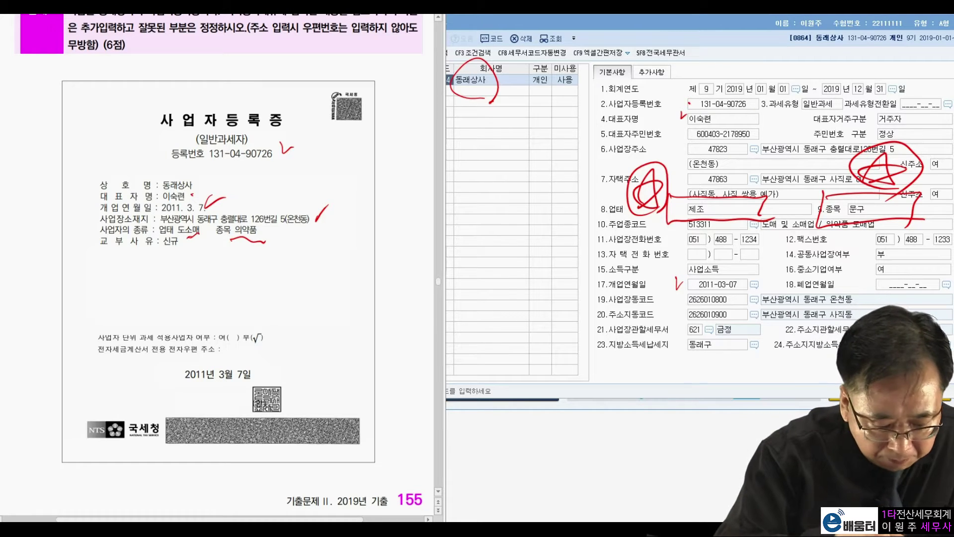
mouse_move(265, 416)
mouse_down()
mouse_move(180, 401)
mouse_move(284, 414)
mouse_move(193, 401)
mouse_up()
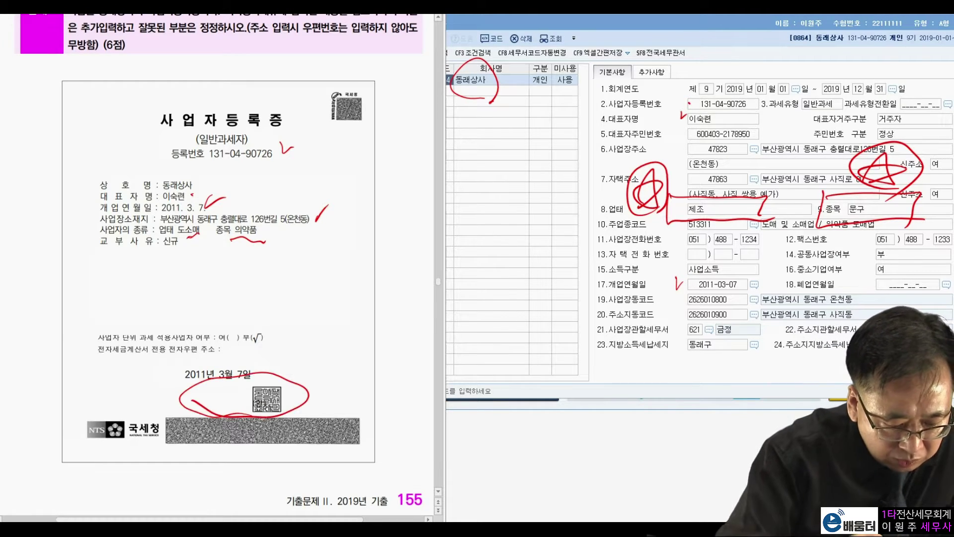
drag(191, 224, 147, 208)
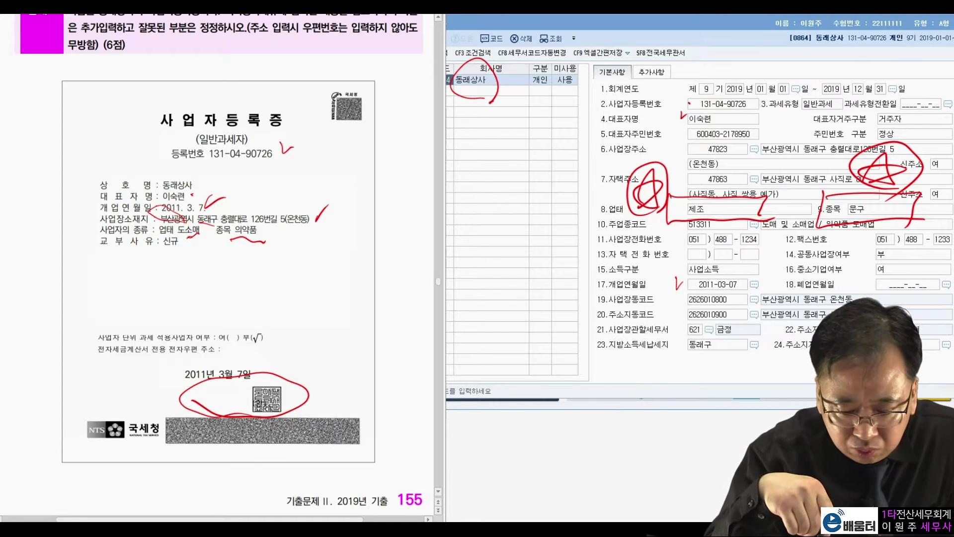
mouse_move(676, 329)
mouse_down()
mouse_move(734, 340)
mouse_move(696, 318)
mouse_move(661, 340)
mouse_up()
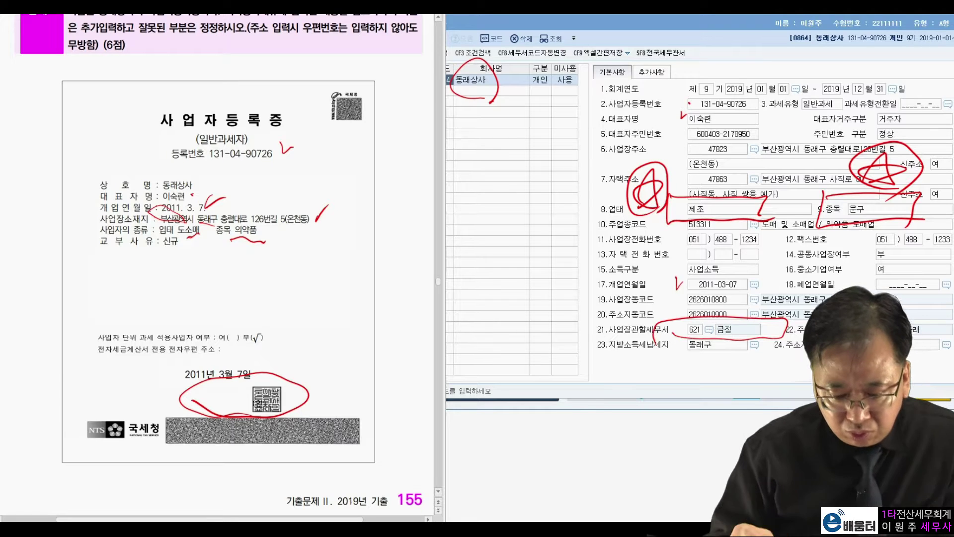
mouse_move(646, 298)
mouse_down()
mouse_move(631, 333)
mouse_move(663, 303)
mouse_move(646, 348)
mouse_move(669, 359)
mouse_up()
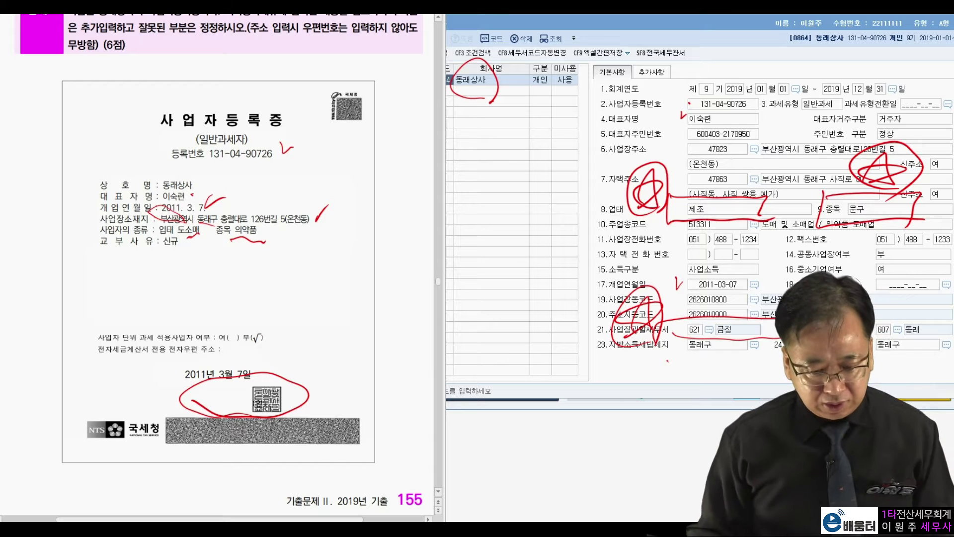
key(Escape)
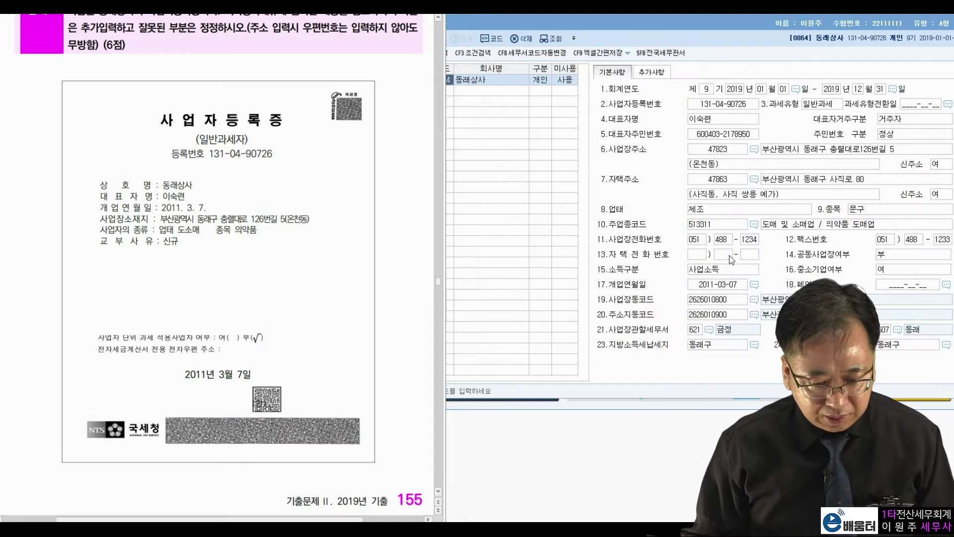
Step: Set 업태 to 도소매, 종목 to 의약품, and the tax office to 607 동래
click(731, 214)
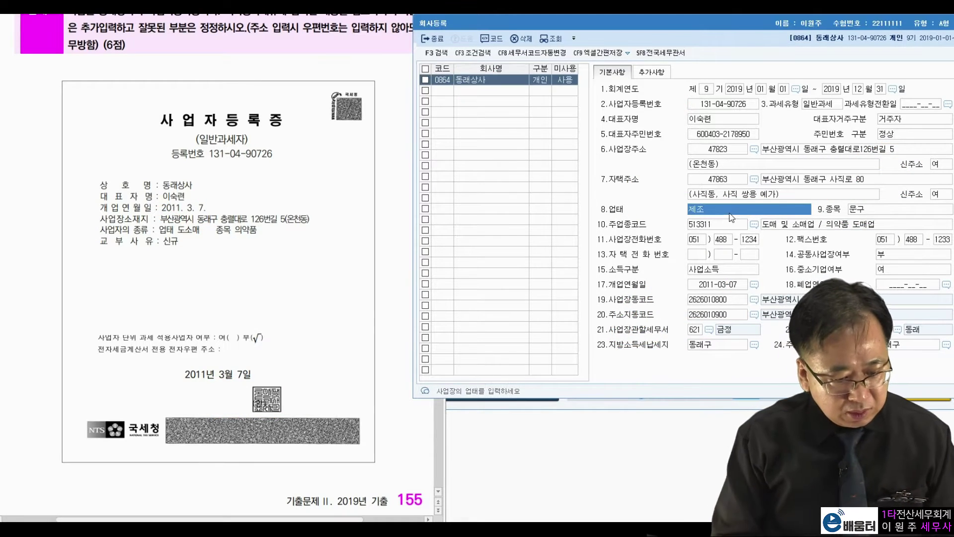
text(도소매)
key(Return)
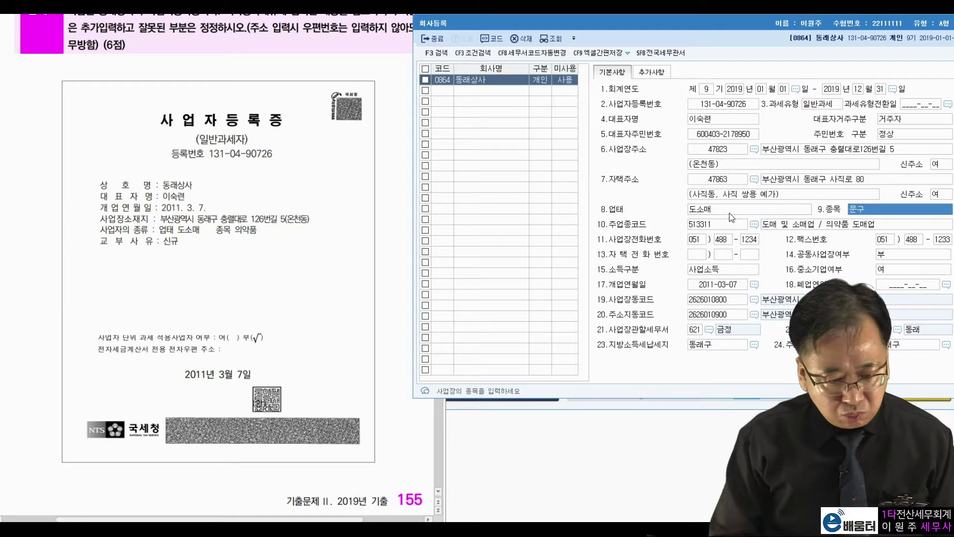
text(의약품)
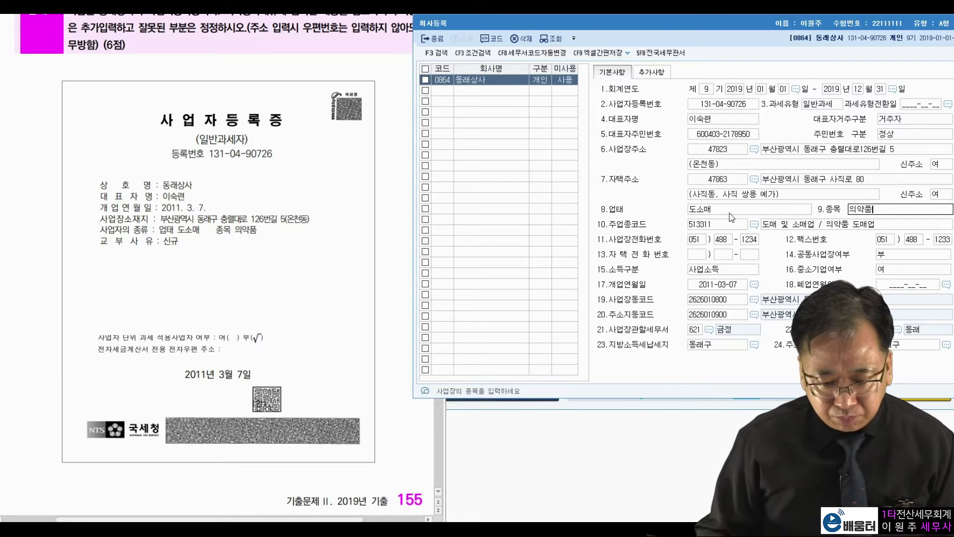
click(713, 333)
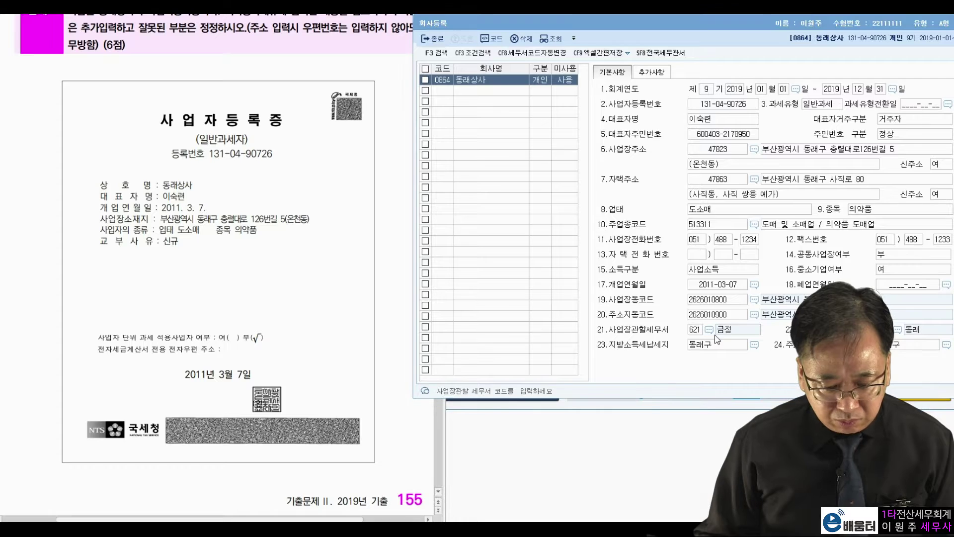
text(동래)
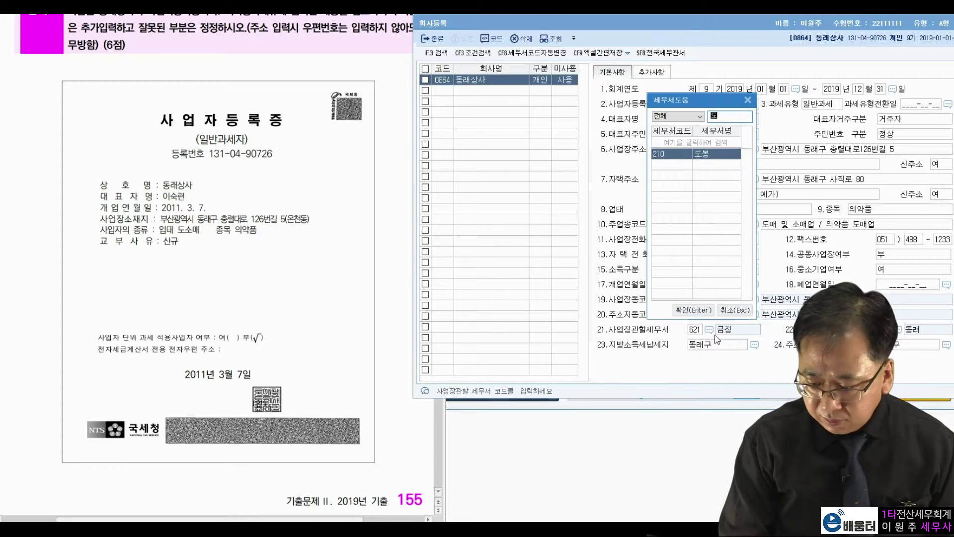
key(Return)
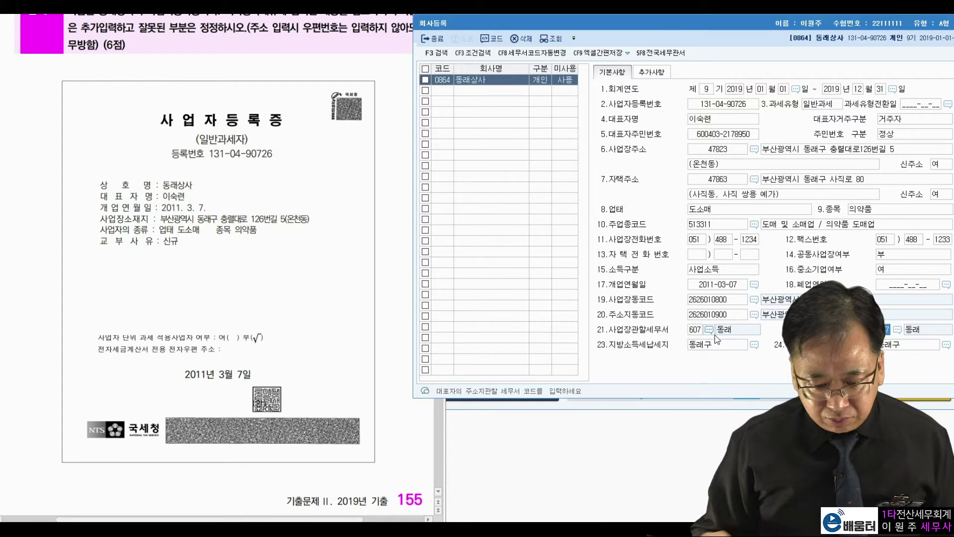
Step: Check the certificate's business address and close the dictionary popup
click(219, 407)
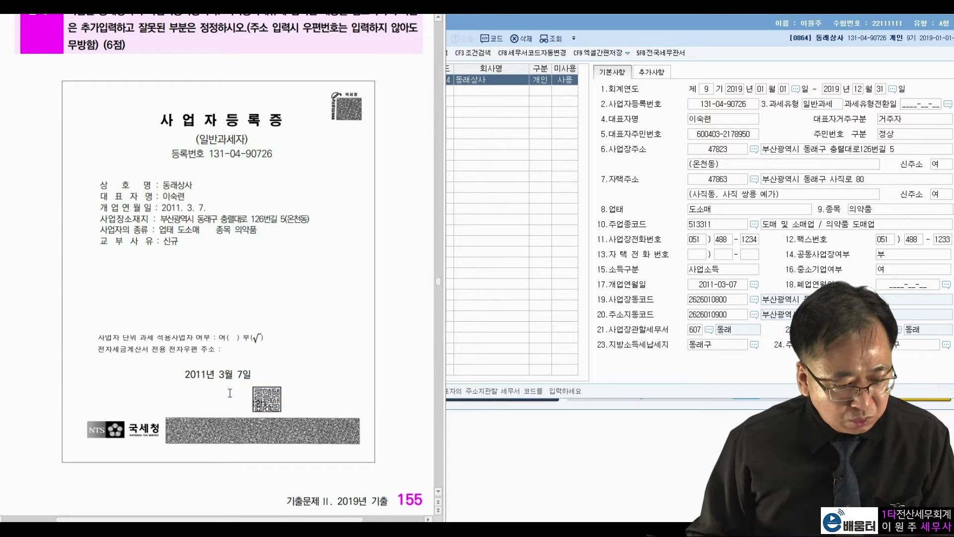
drag(214, 218, 206, 219)
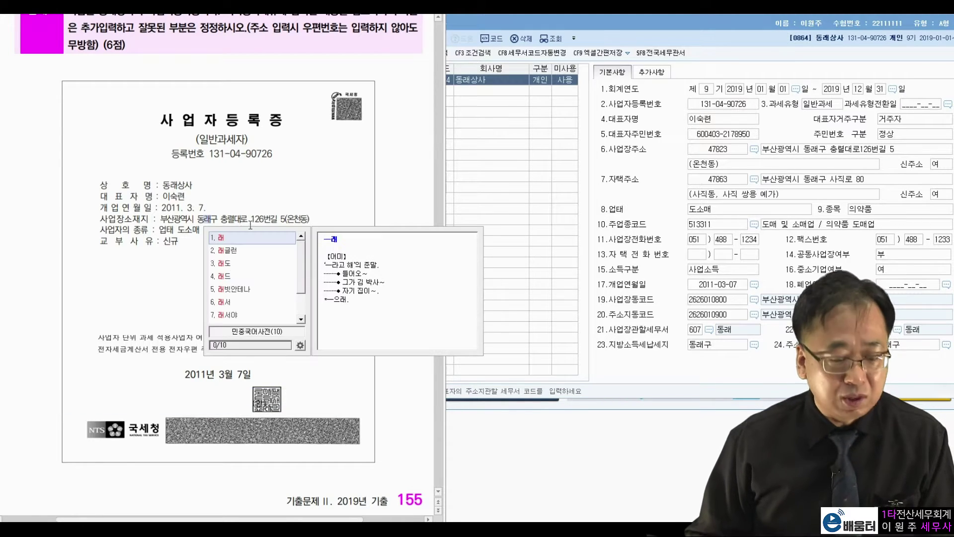
click(267, 197)
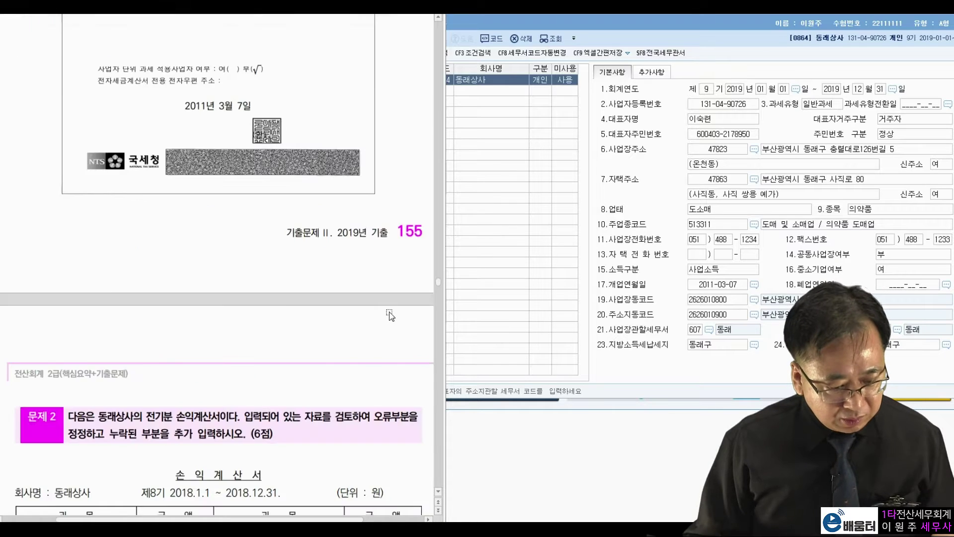
Step: Close 회사등록 and place 전기분손익계산서 beside problem 2, clearing the red annotations
scroll(392, 298, down, 10)
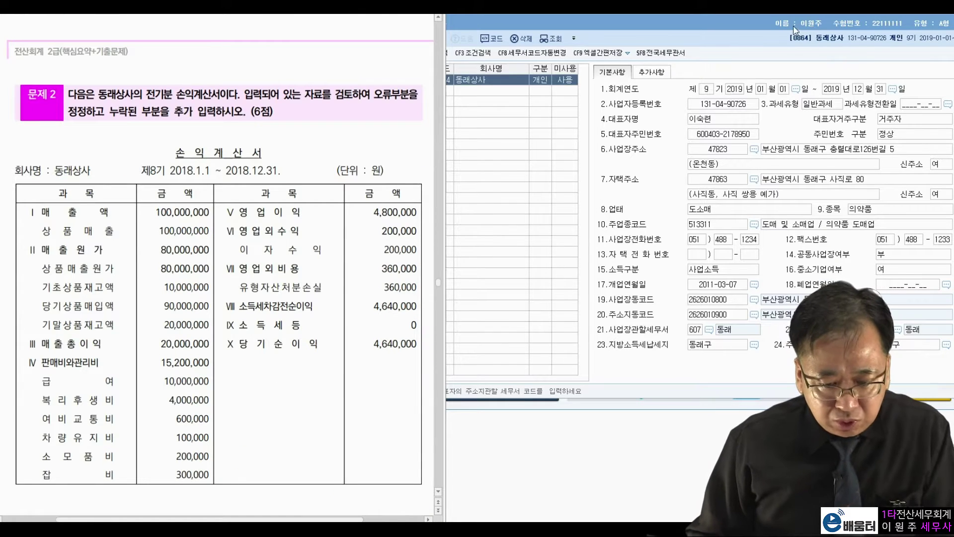
drag(796, 30, 741, 61)
click(927, 56)
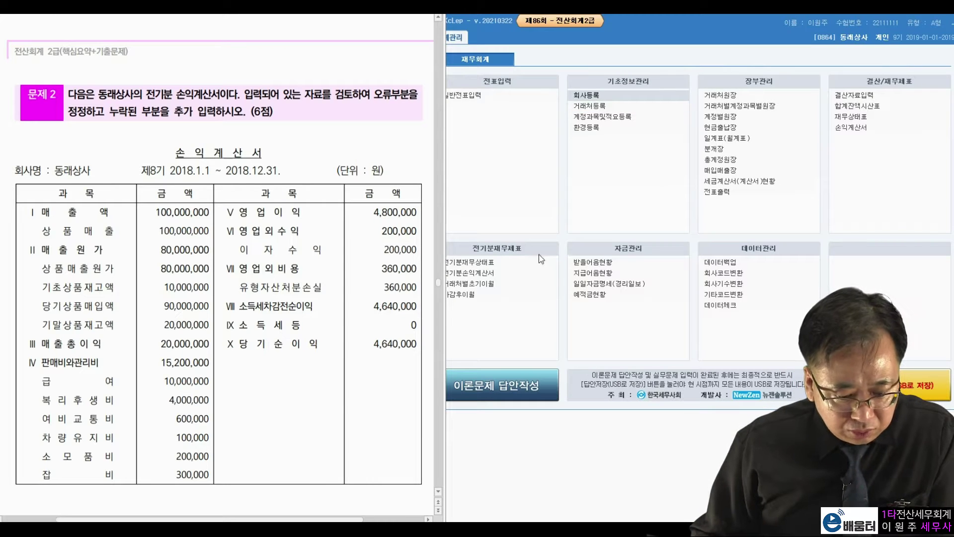
click(491, 274)
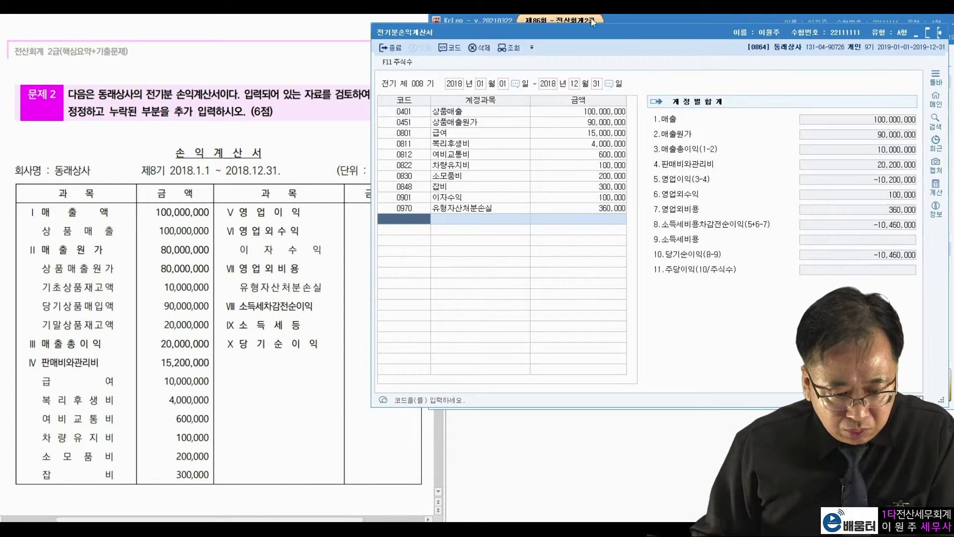
drag(589, 32, 665, 32)
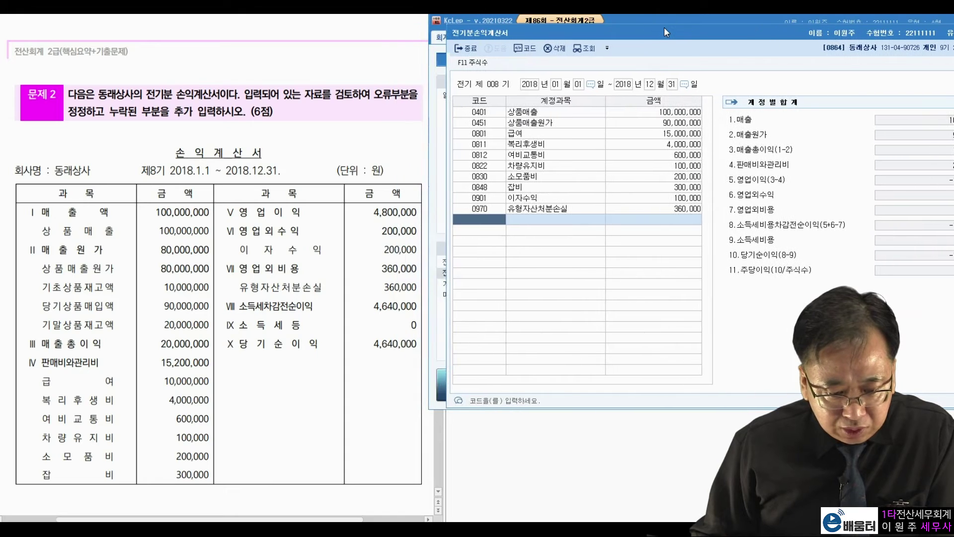
click(322, 144)
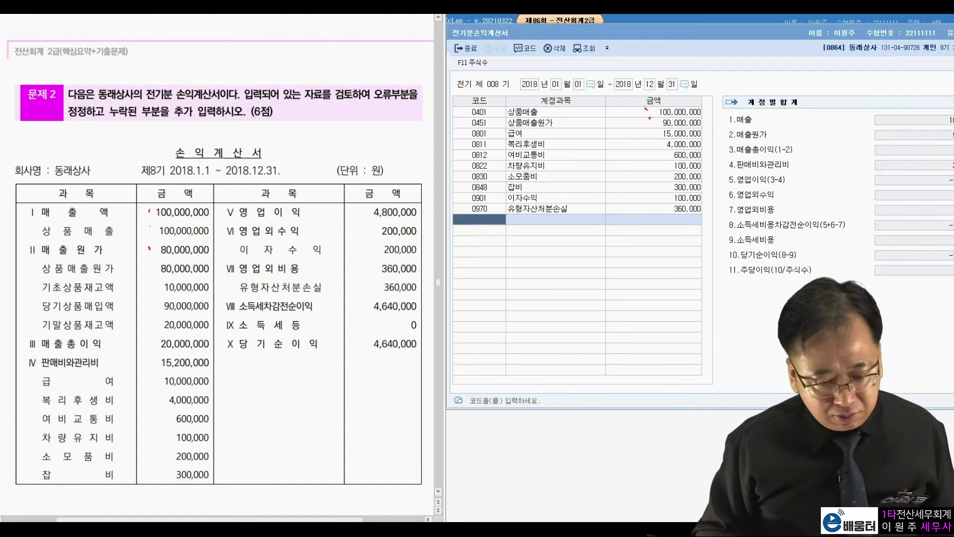
key(Escape)
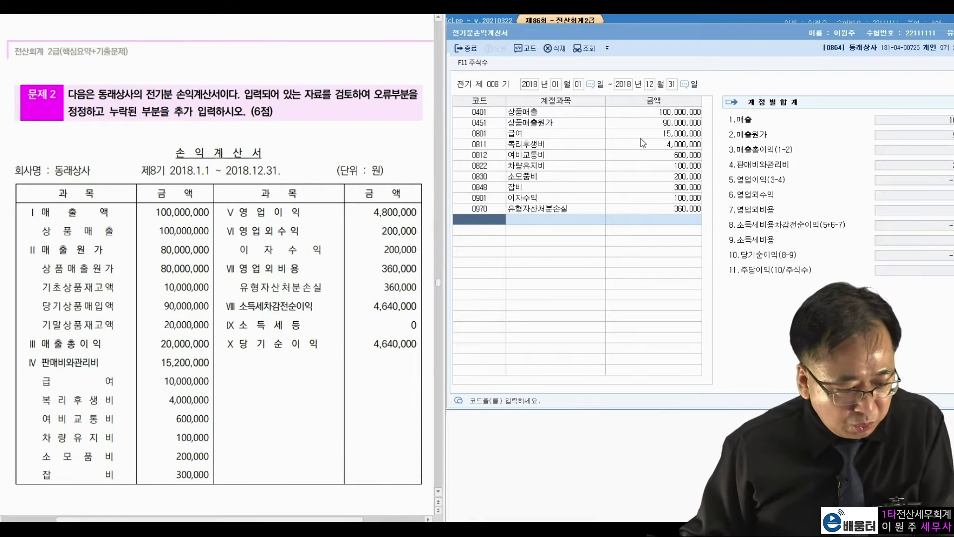
Step: Compare the 매출원가 breakdown with the question's 20,000,000 ending inventory, then open 전기분재무상태표
click(649, 125)
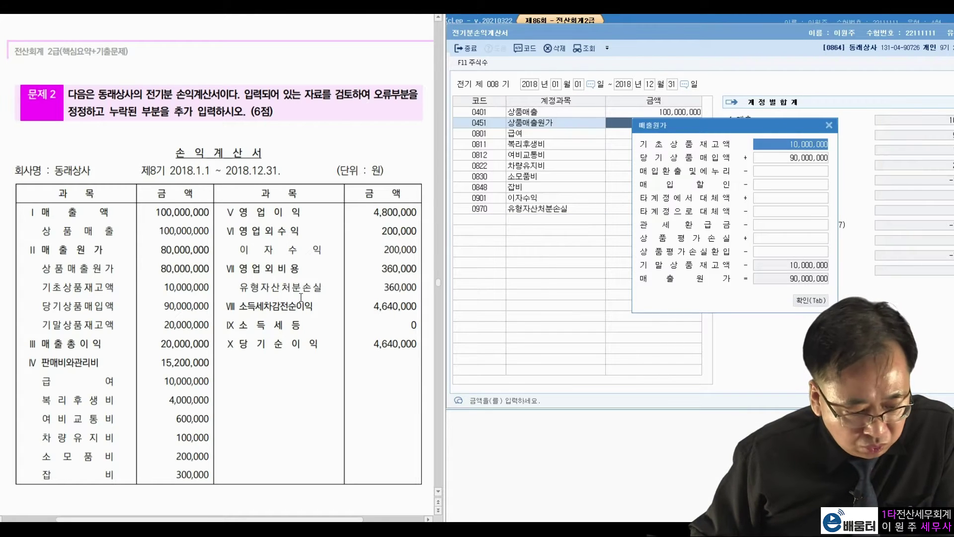
drag(165, 287, 209, 306)
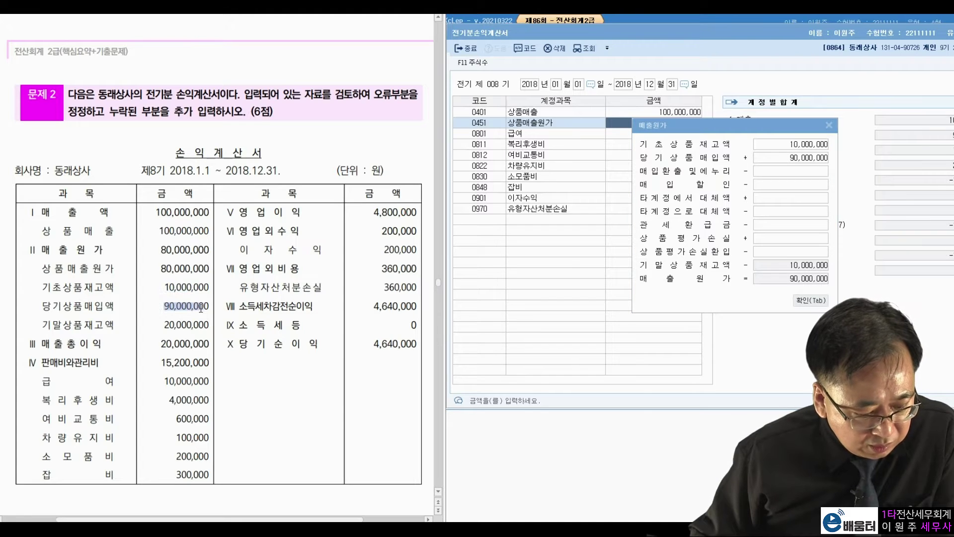
click(794, 167)
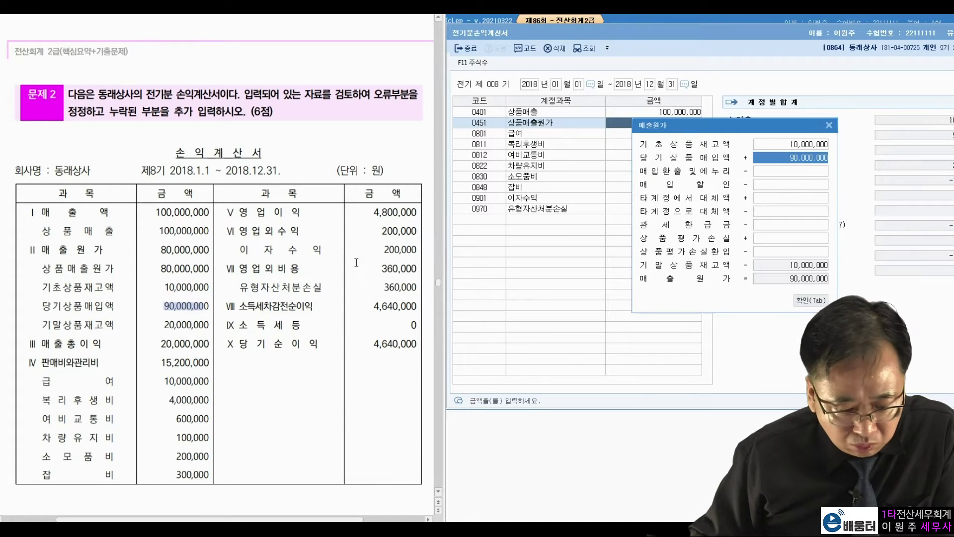
drag(164, 325, 197, 324)
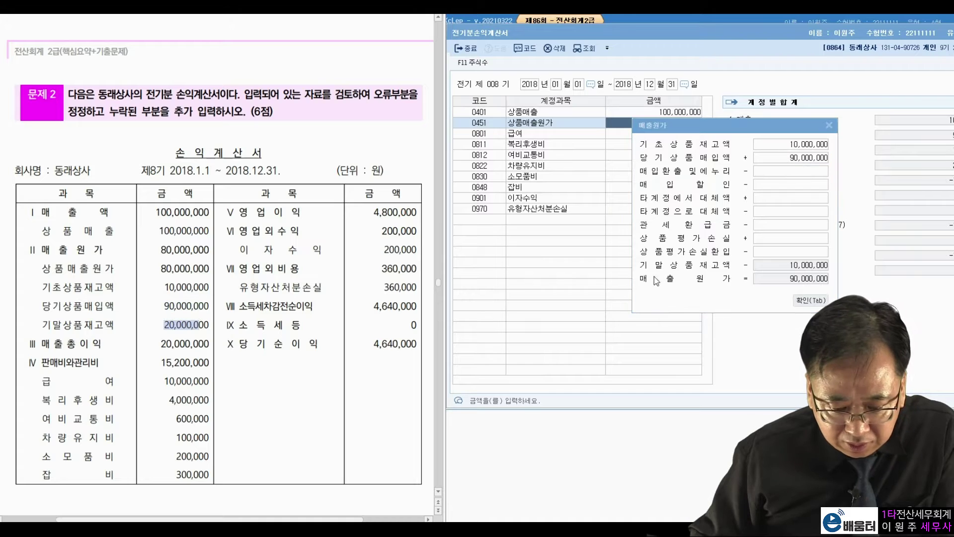
click(777, 269)
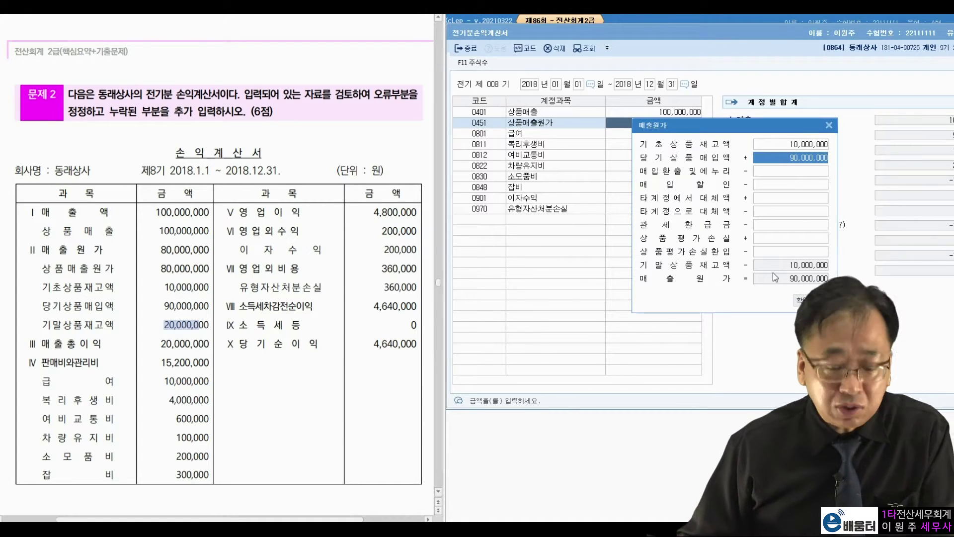
click(809, 301)
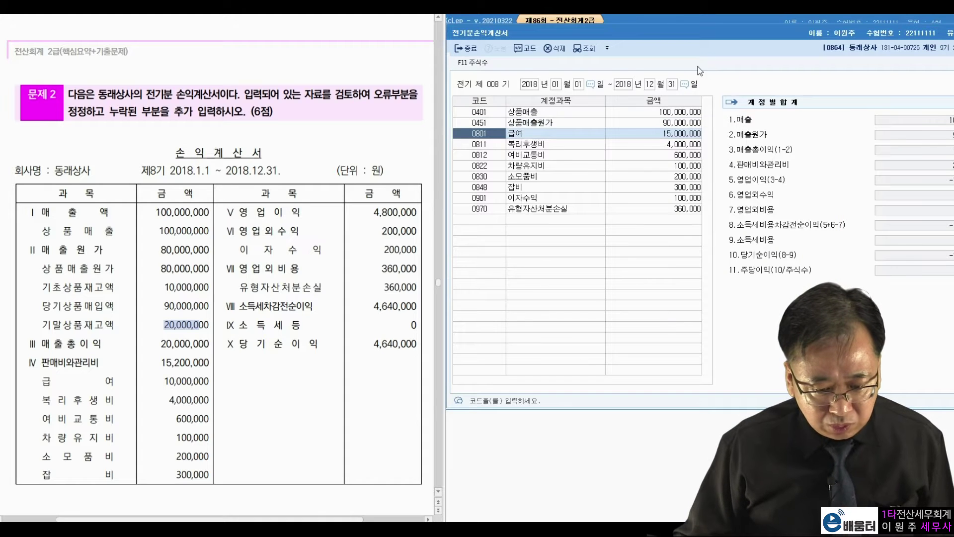
click(675, 20)
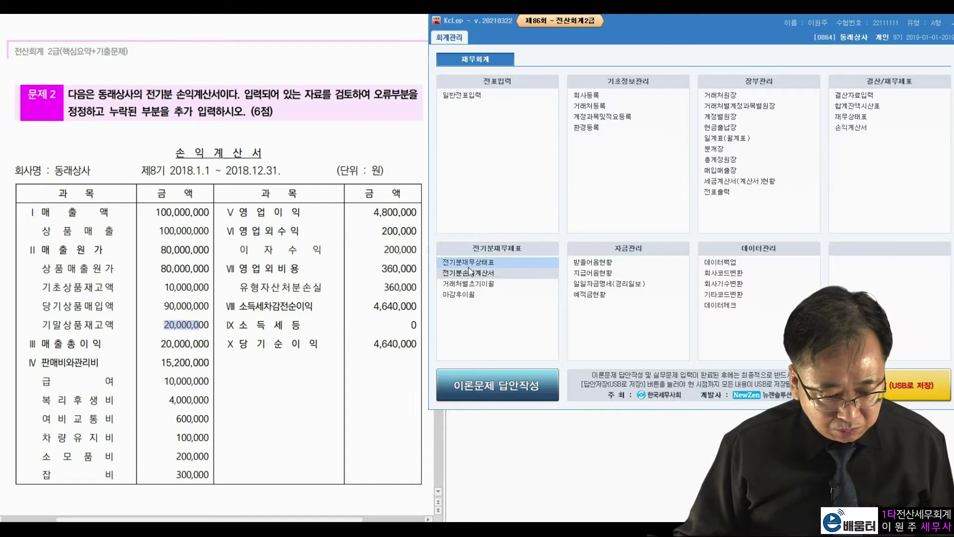
click(512, 261)
Step: Change 상품 (0146) to 20,000,000 so debit and credit totals both read 178,897,000
drag(551, 33, 601, 32)
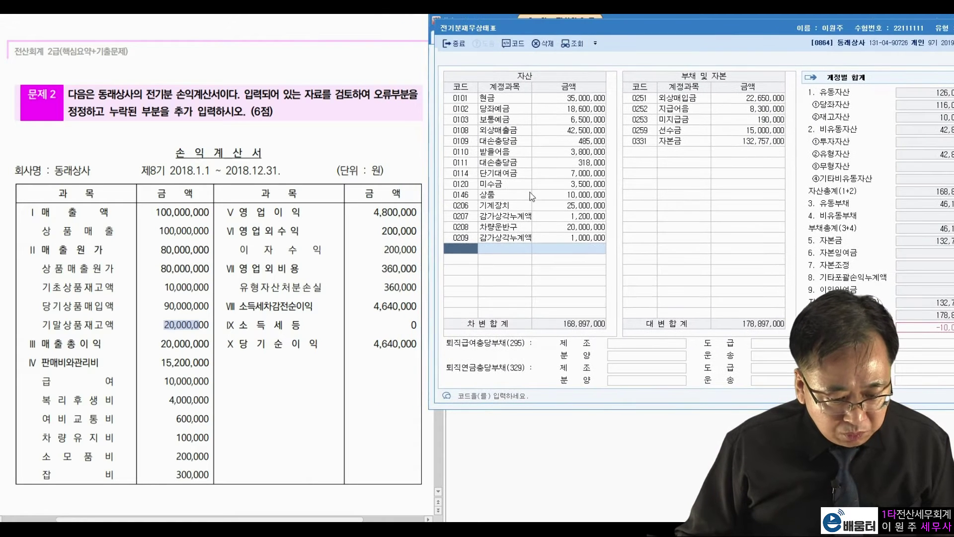
click(559, 195)
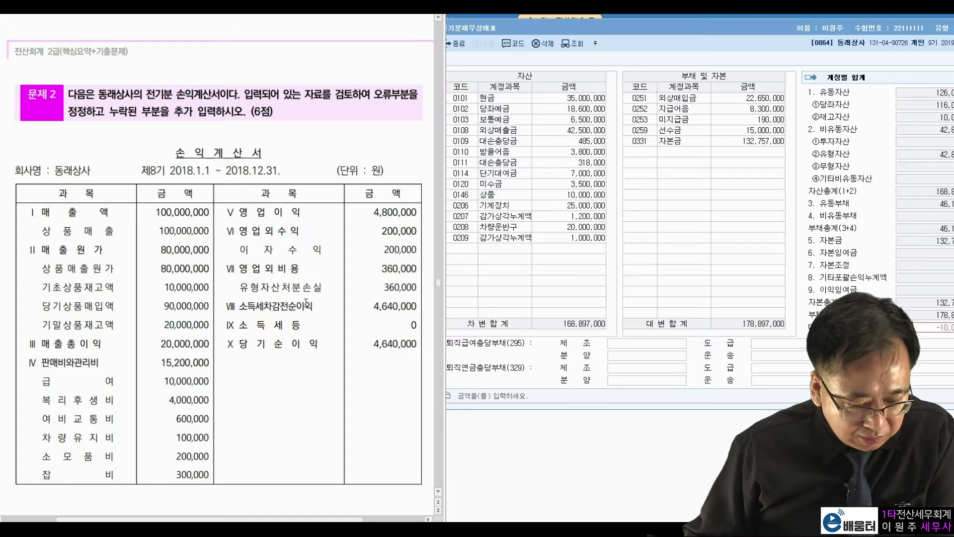
click(550, 197)
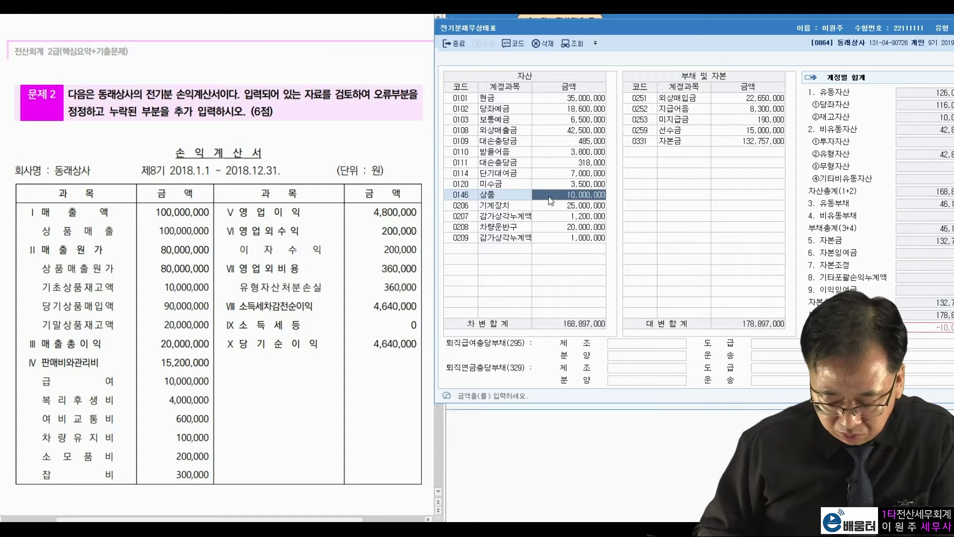
text(20000000)
key(Return)
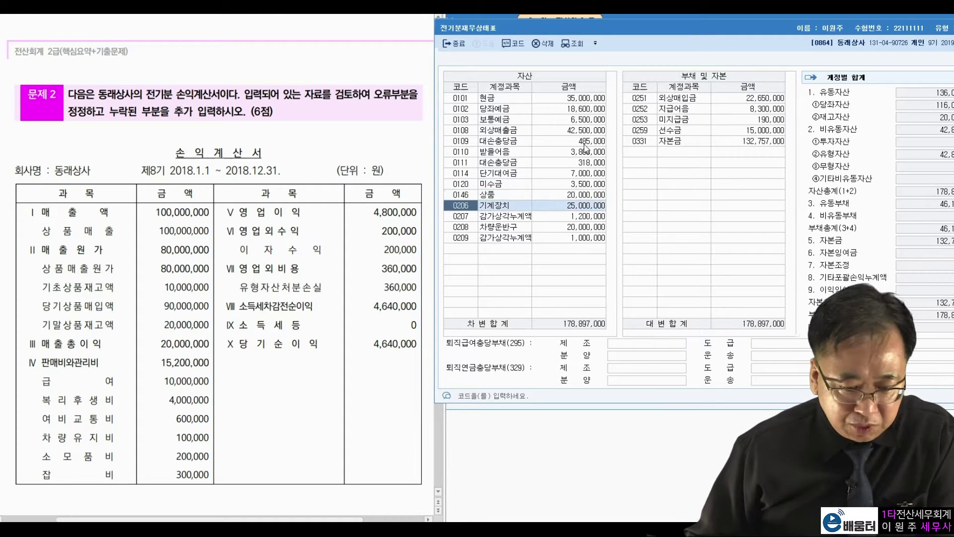
click(937, 62)
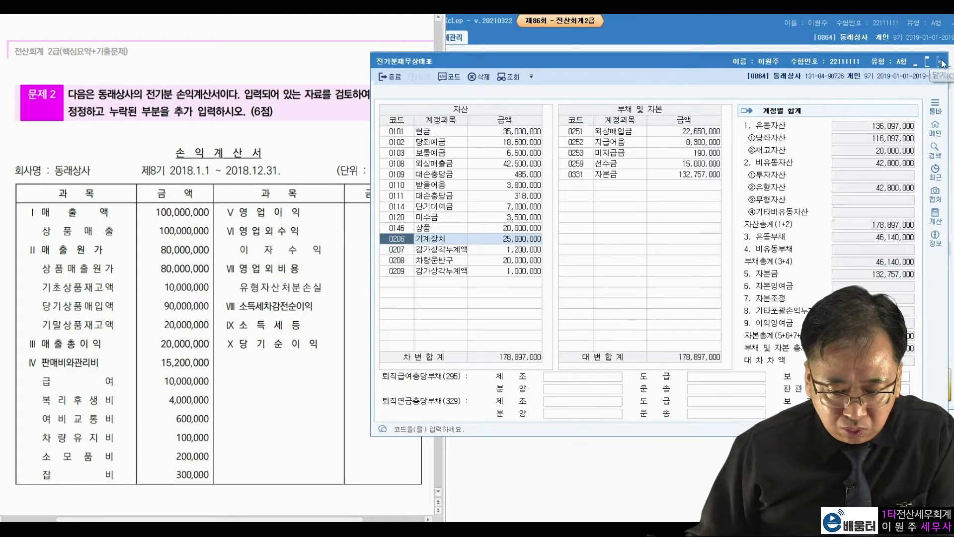
Step: Reopen 전기분손익계산서 and verify 상품매출원가 now reads 80,000,000 in the 매출원가 breakdown
click(937, 61)
click(486, 278)
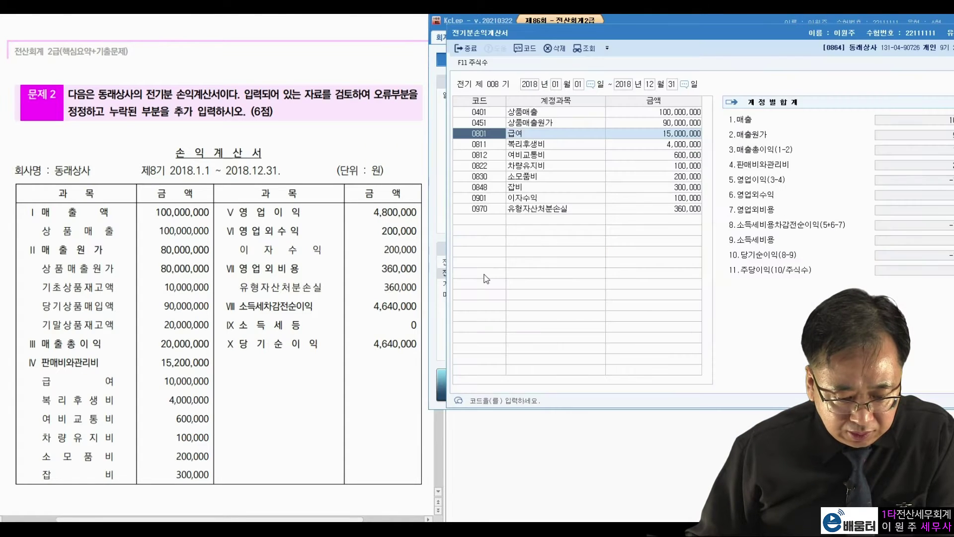
click(655, 123)
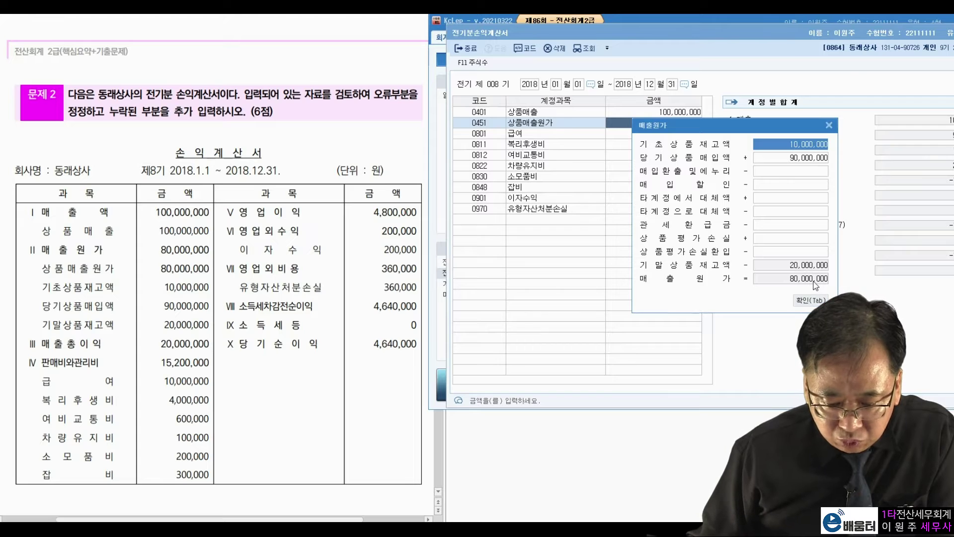
click(814, 299)
click(666, 124)
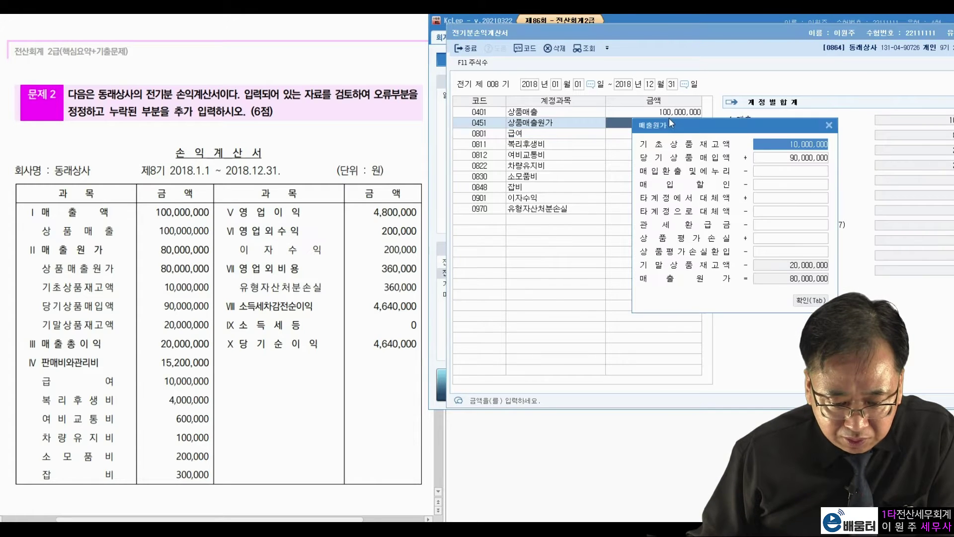
key(Escape)
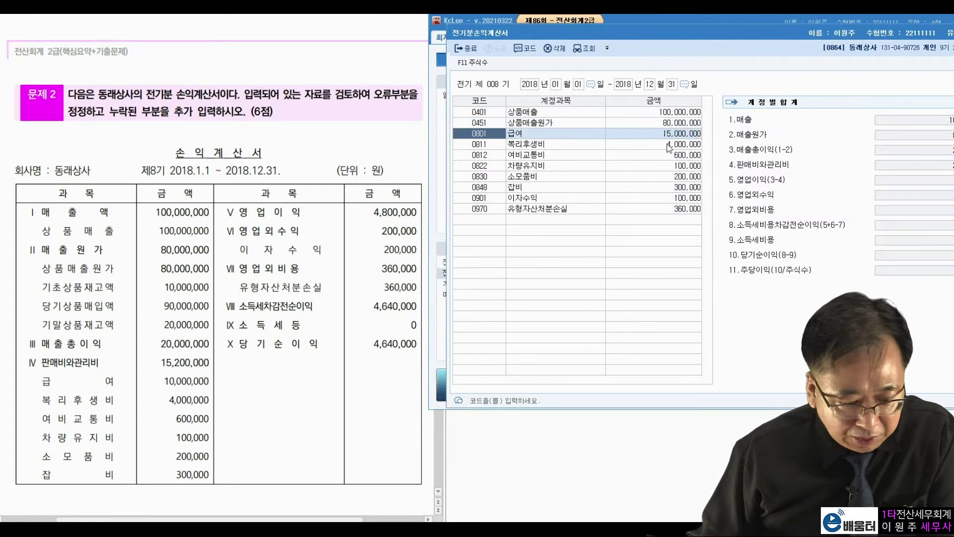
click(268, 212)
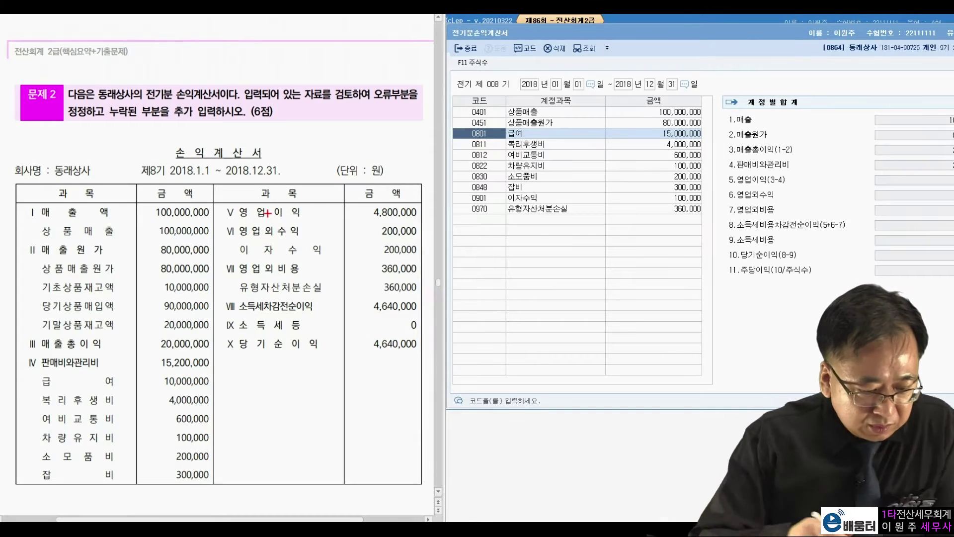
drag(151, 244, 166, 238)
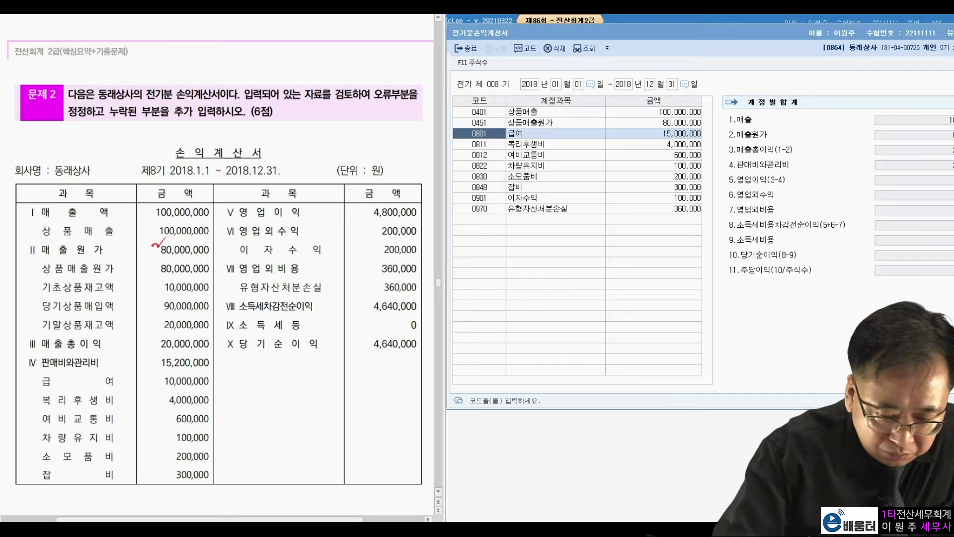
drag(648, 116, 659, 114)
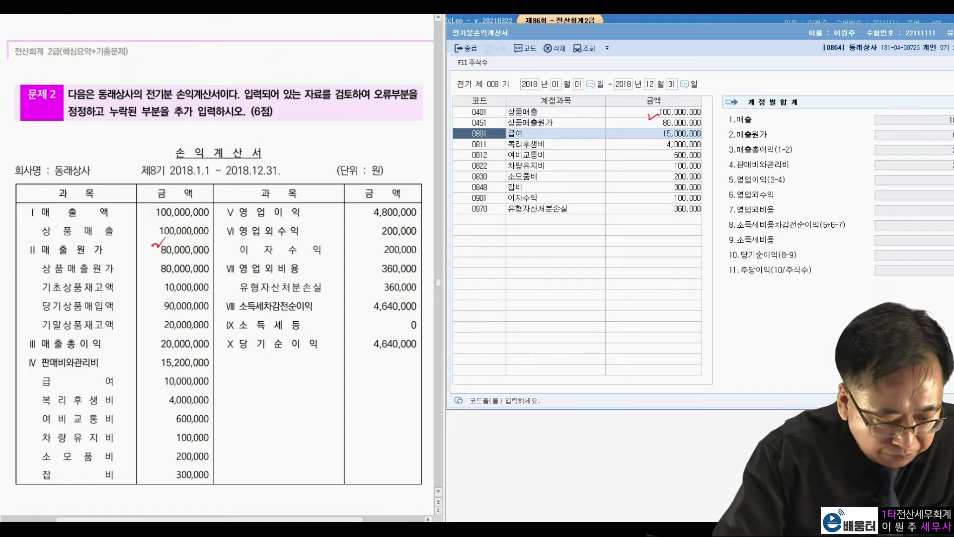
mouse_move(153, 280)
mouse_down()
mouse_move(146, 304)
mouse_move(156, 325)
mouse_up()
mouse_move(208, 282)
mouse_down()
mouse_move(218, 323)
mouse_move(160, 330)
mouse_up()
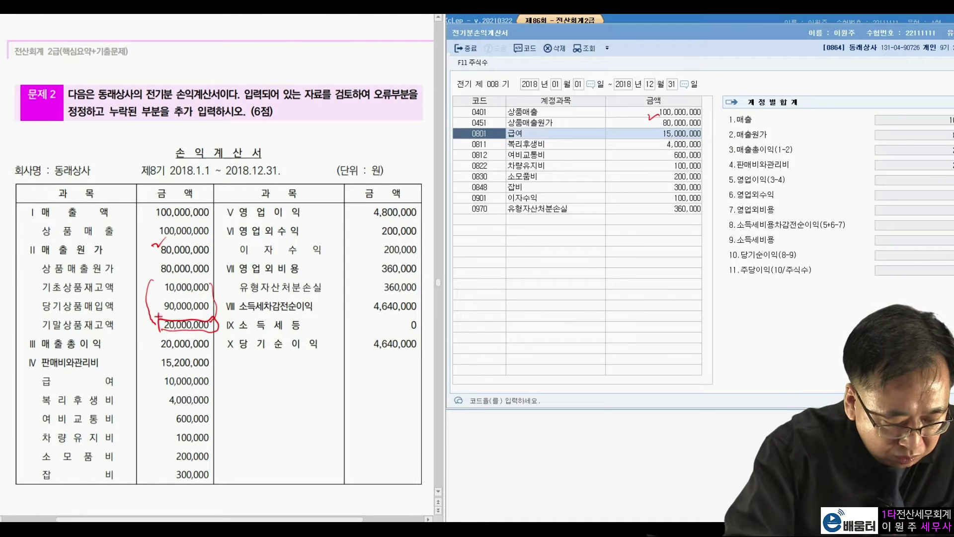
drag(216, 373, 219, 381)
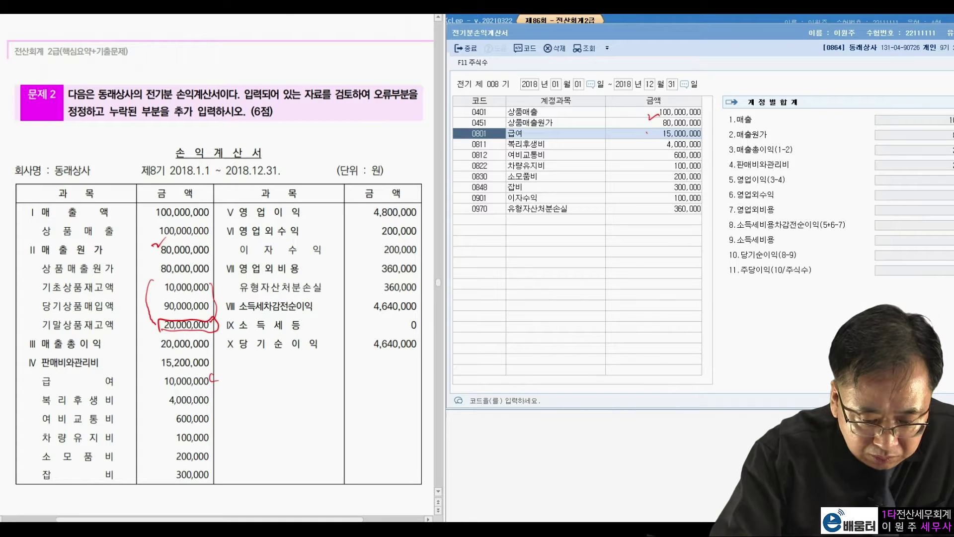
mouse_move(623, 135)
mouse_down()
mouse_move(672, 125)
mouse_move(611, 140)
mouse_up()
drag(216, 397, 214, 402)
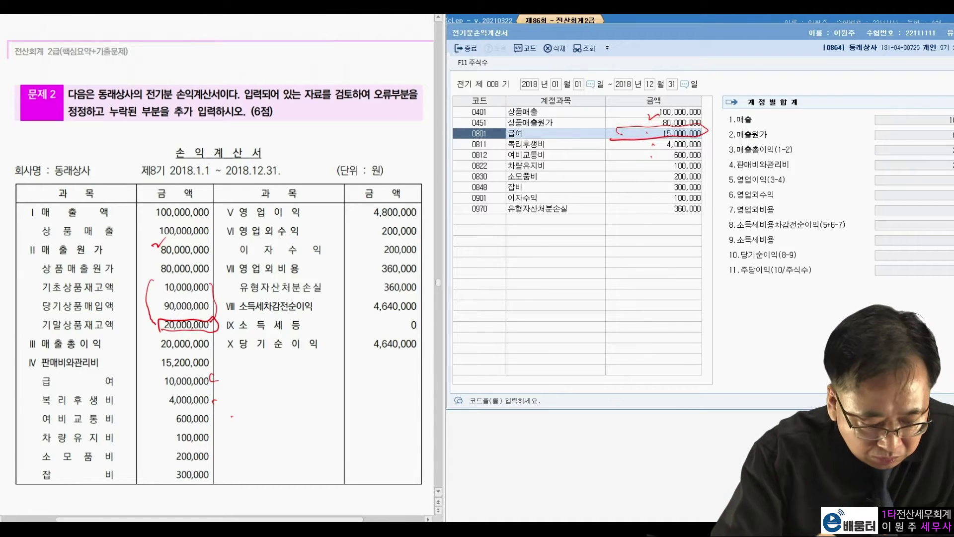
drag(649, 164, 651, 167)
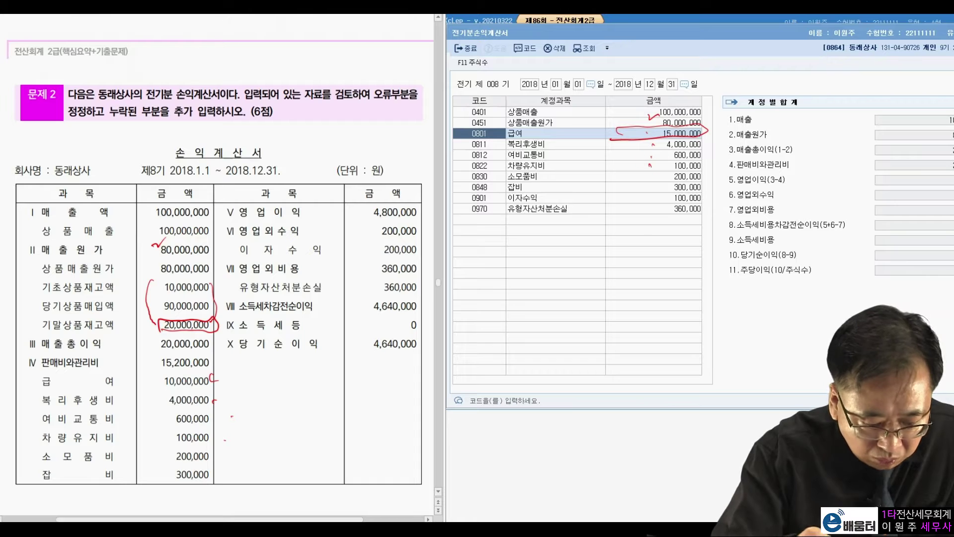
drag(223, 462, 225, 462)
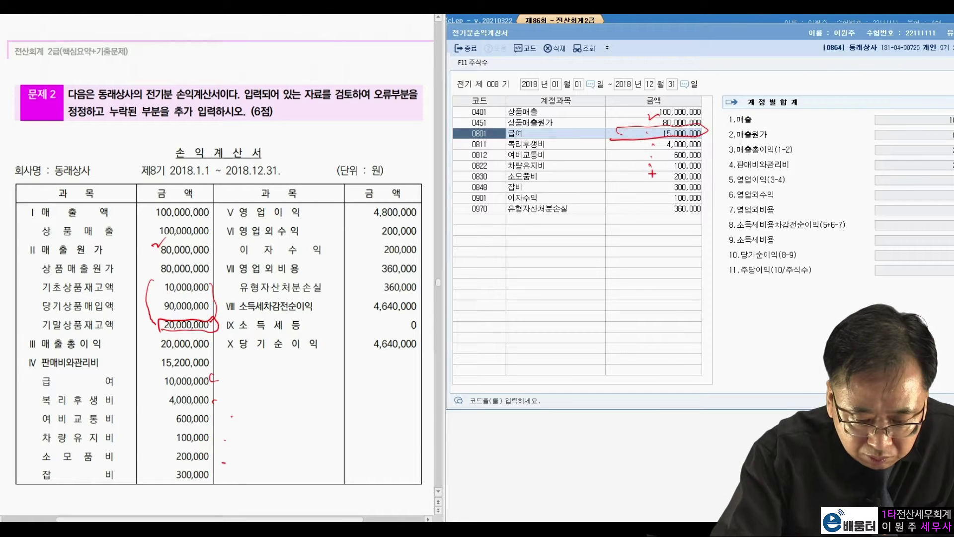
drag(648, 173, 651, 175)
drag(230, 473, 232, 475)
drag(646, 186, 650, 188)
drag(368, 249, 372, 251)
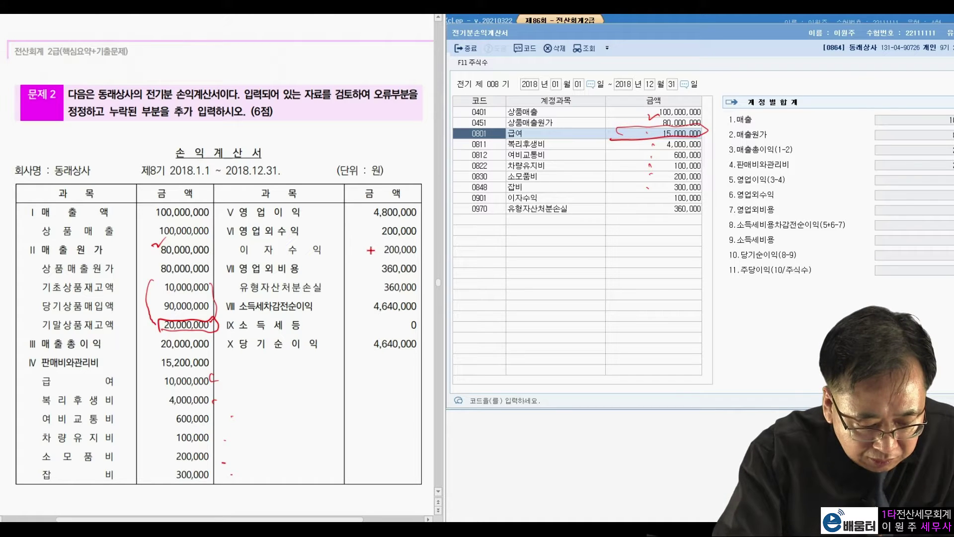
mouse_move(604, 200)
mouse_down()
mouse_move(652, 208)
mouse_move(707, 190)
mouse_move(601, 202)
mouse_up()
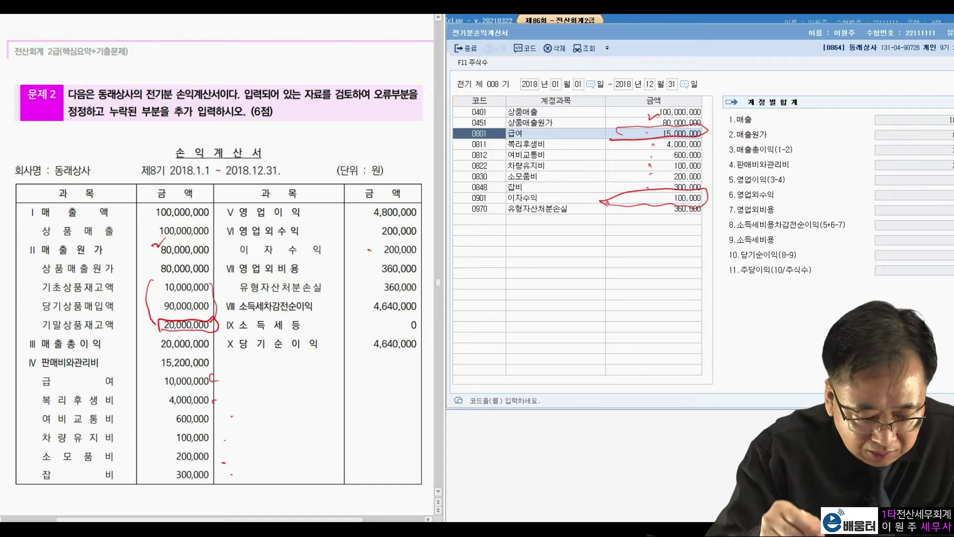
drag(340, 282, 343, 285)
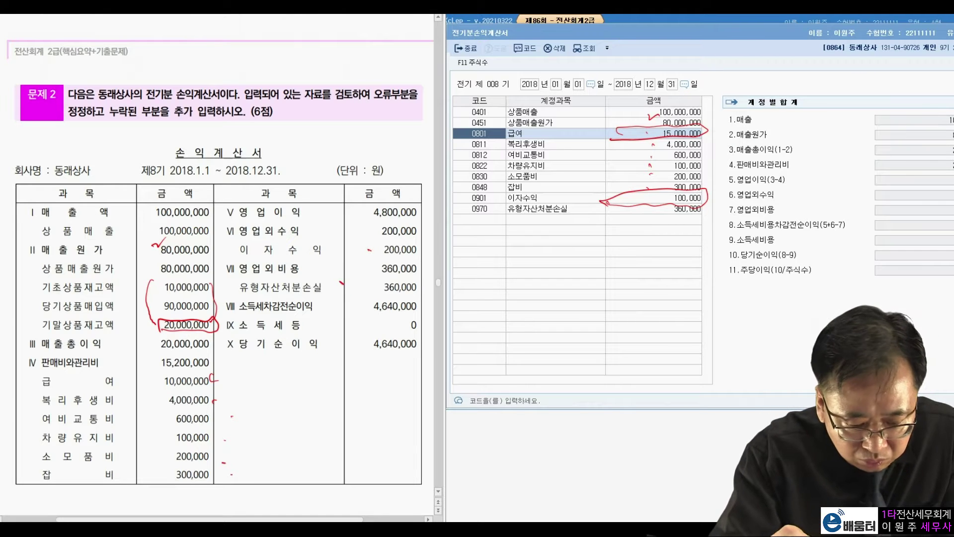
drag(664, 218, 707, 218)
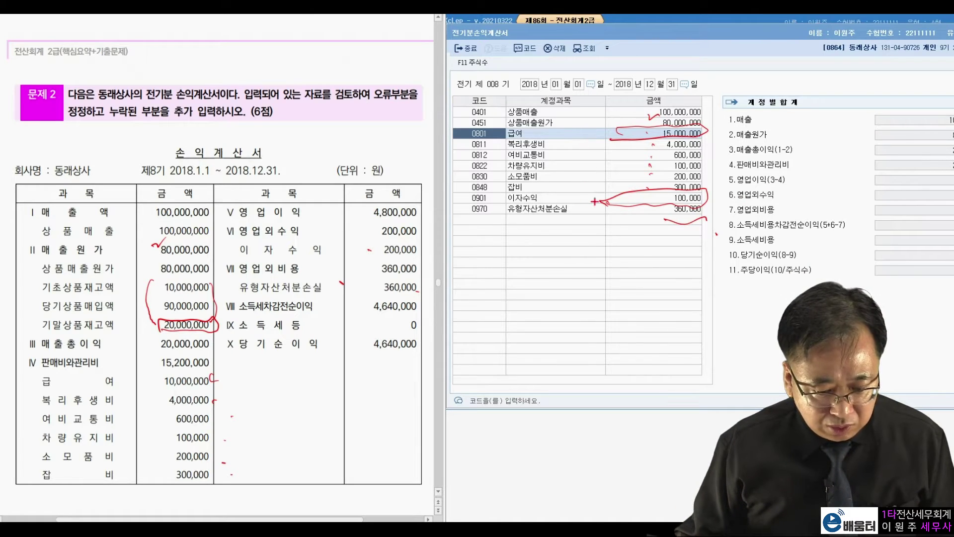
Step: Change 급여 from 15,000,000 to 10,000,000 and 이자수익 to 200,000
key(Escape)
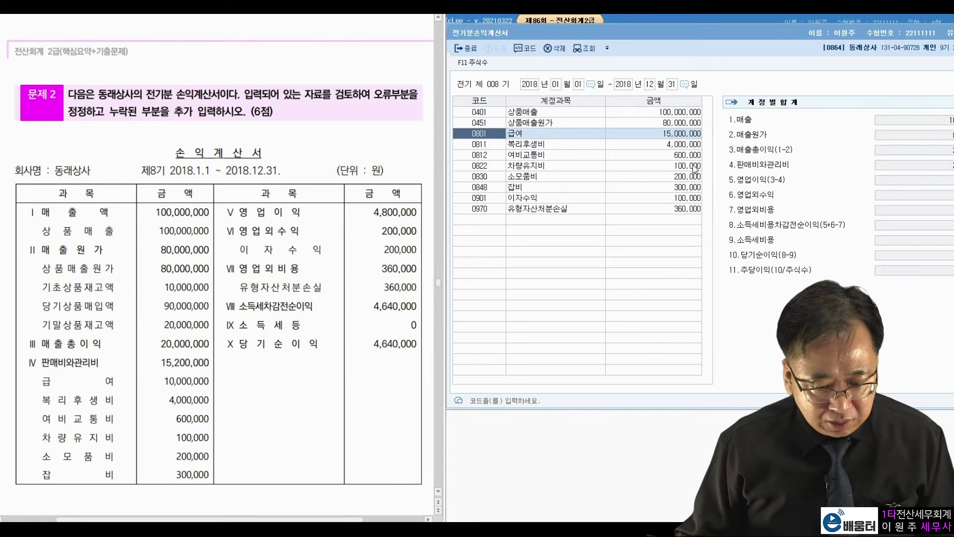
click(694, 135)
text(10000000)
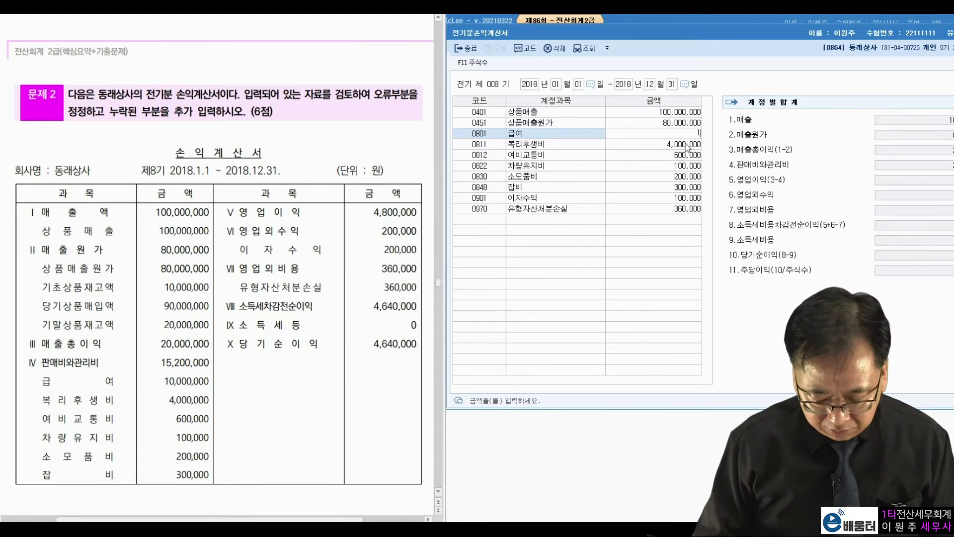
key(Return)
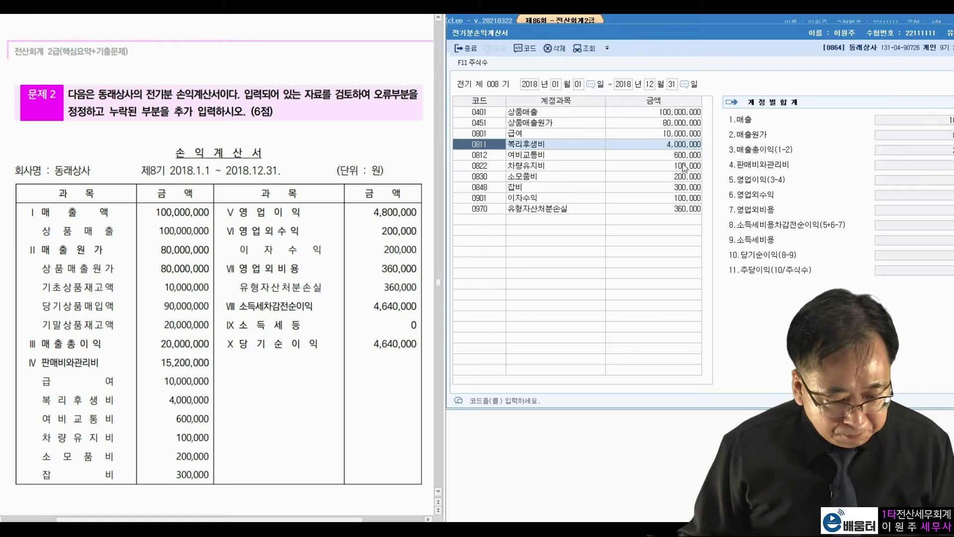
click(671, 199)
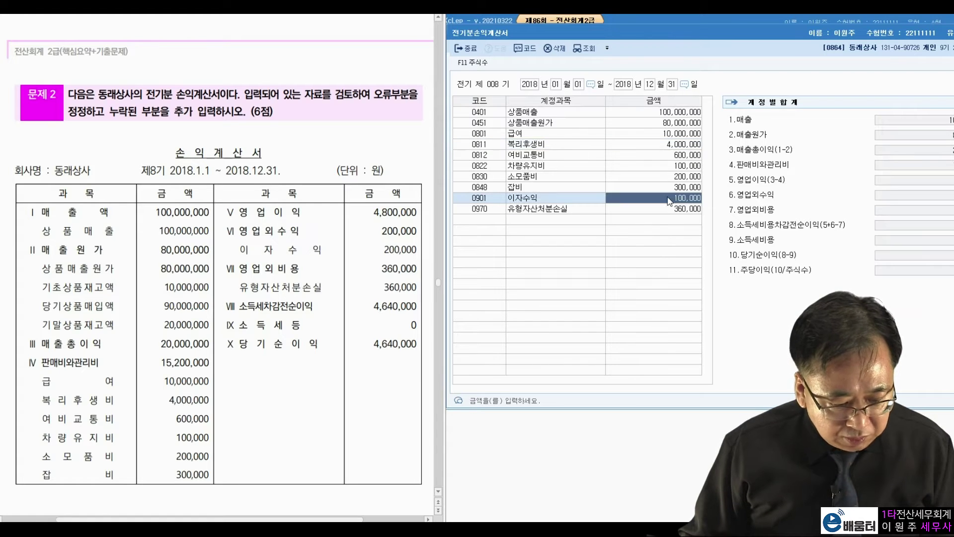
text(200,000)
key(Return)
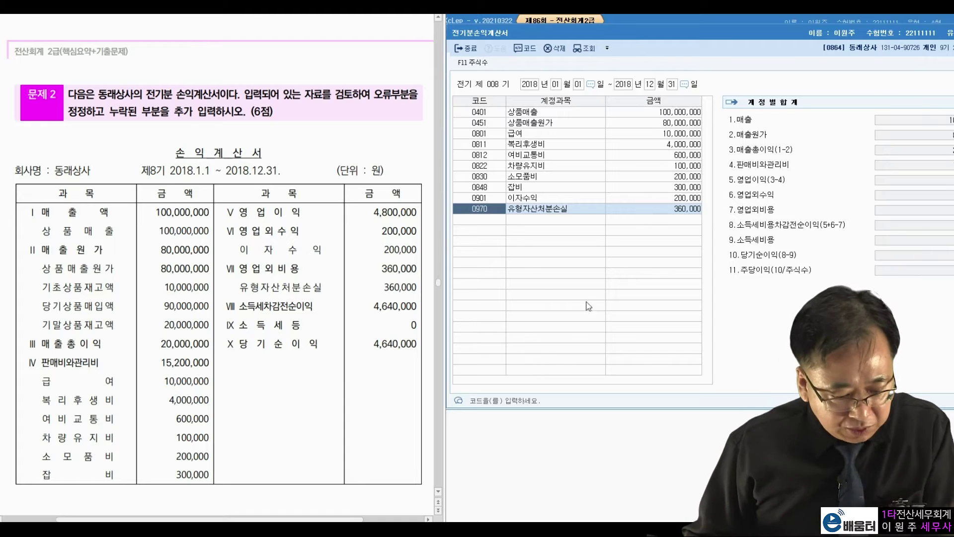
Step: Confirm net income matches the sheet's 4,640,000 and close the income statement
drag(376, 343, 394, 344)
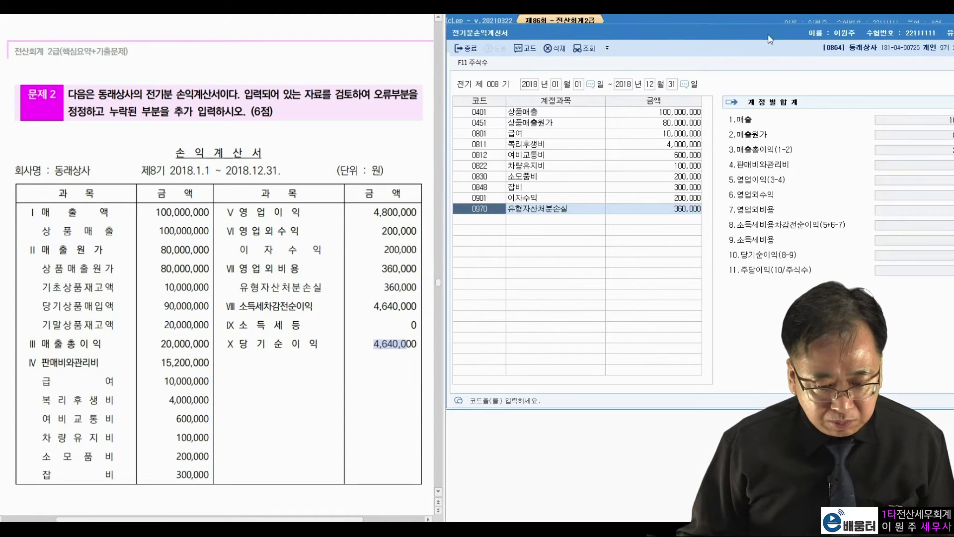
drag(769, 33, 681, 45)
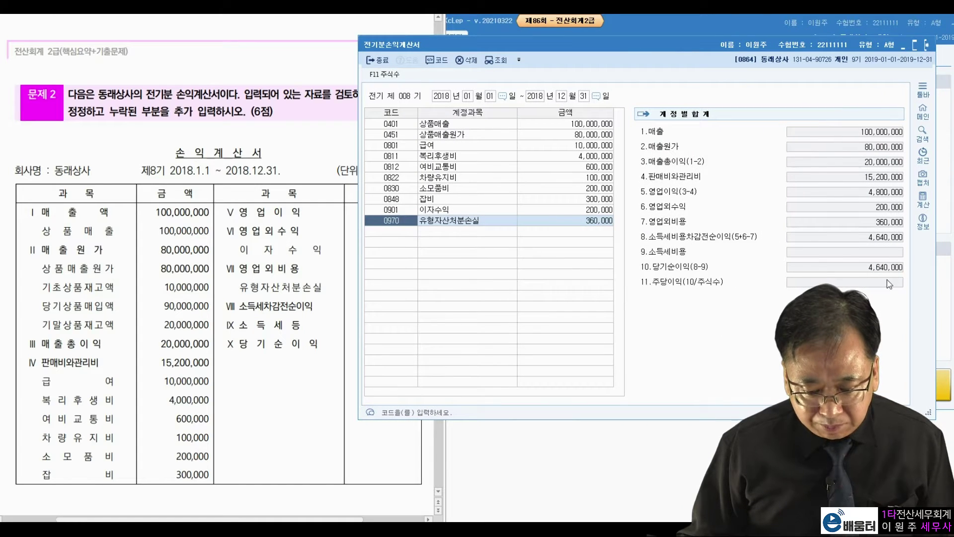
click(927, 46)
scroll(305, 275, down, 10)
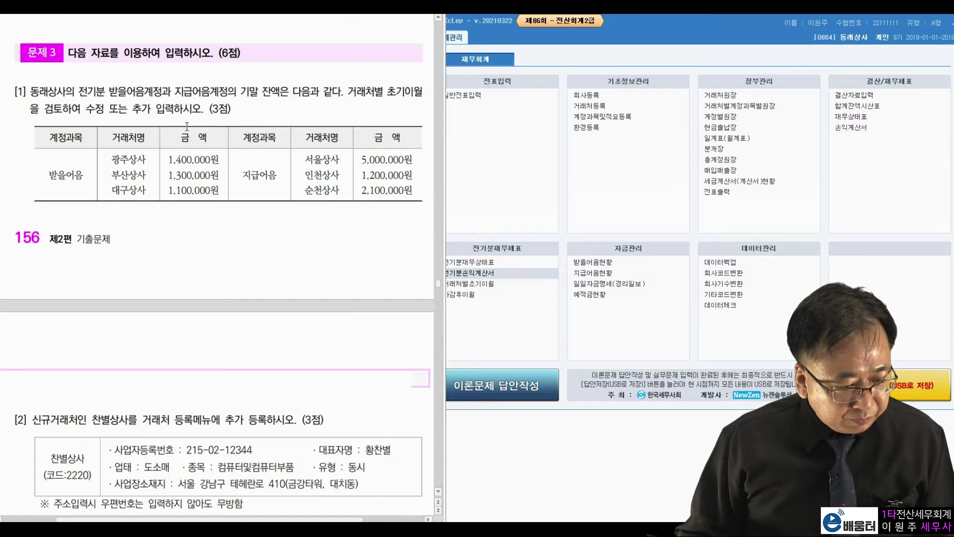
Step: Scroll to problem 3 and open 거래처별초기이월, showing 받을어음 3,800,000 and 지급어음 8,300,000
scroll(132, 60, down, 1)
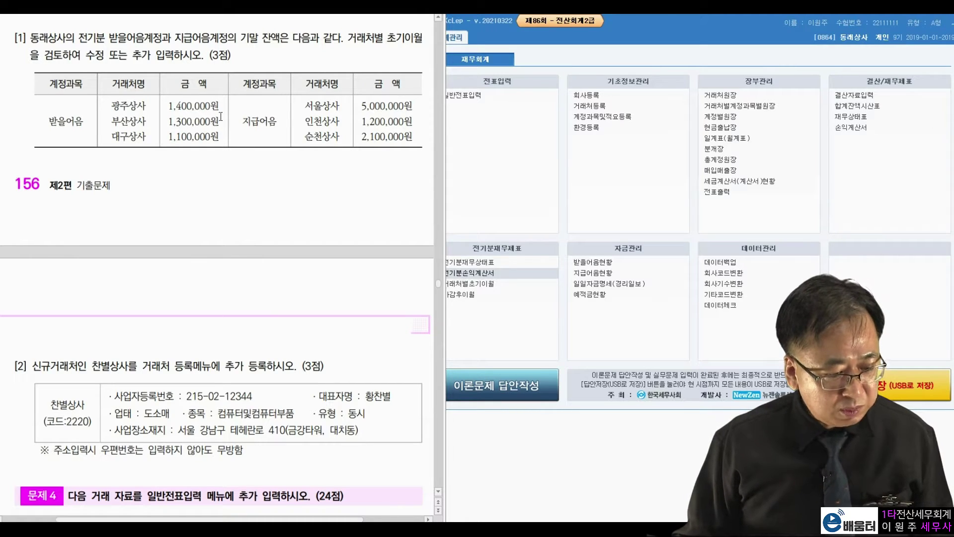
click(624, 237)
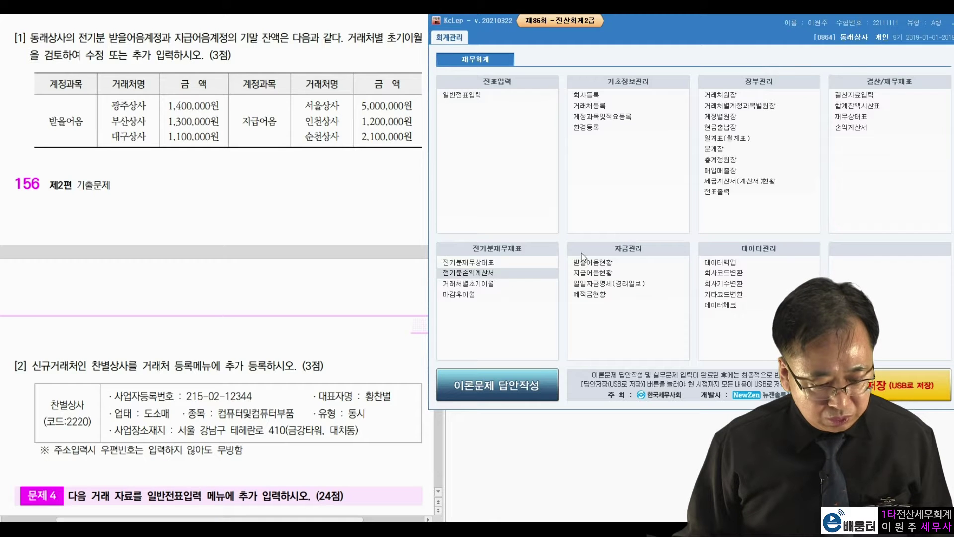
click(482, 284)
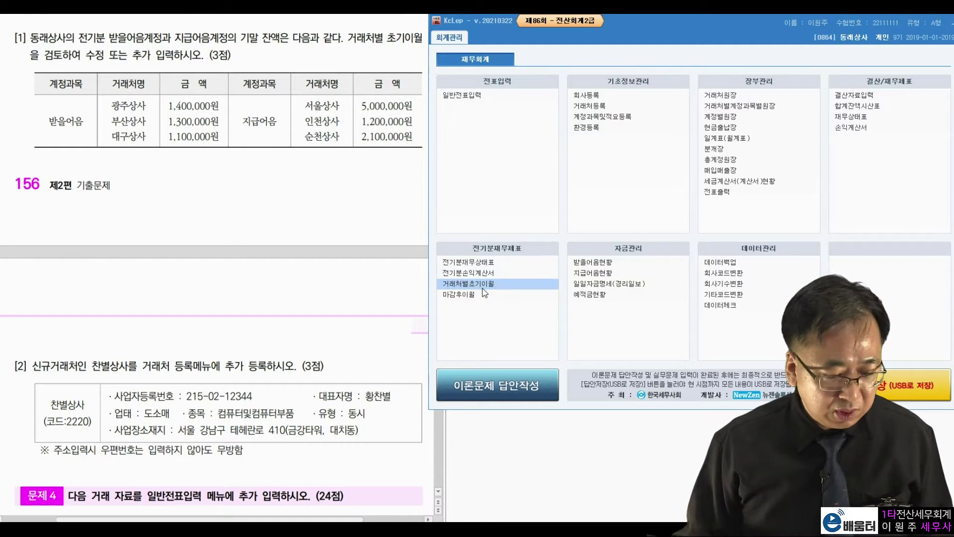
drag(542, 40, 612, 23)
Step: Change 광주상사's 받을어음 opening balance to 1,400,000
click(218, 114)
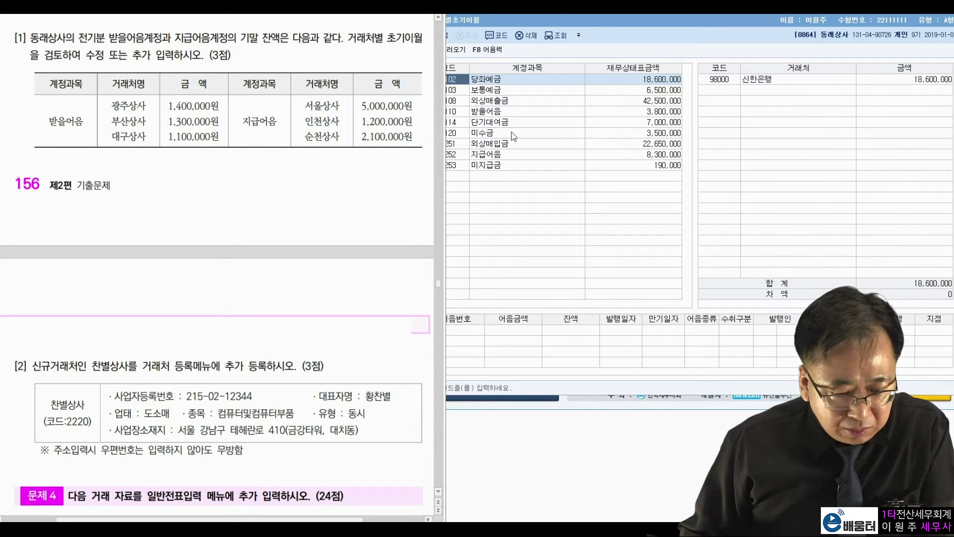
click(497, 113)
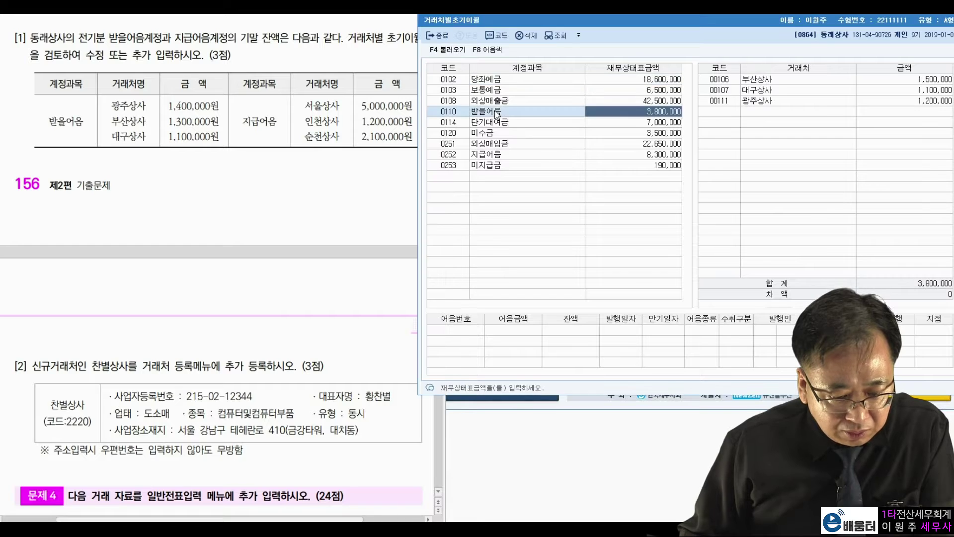
click(188, 106)
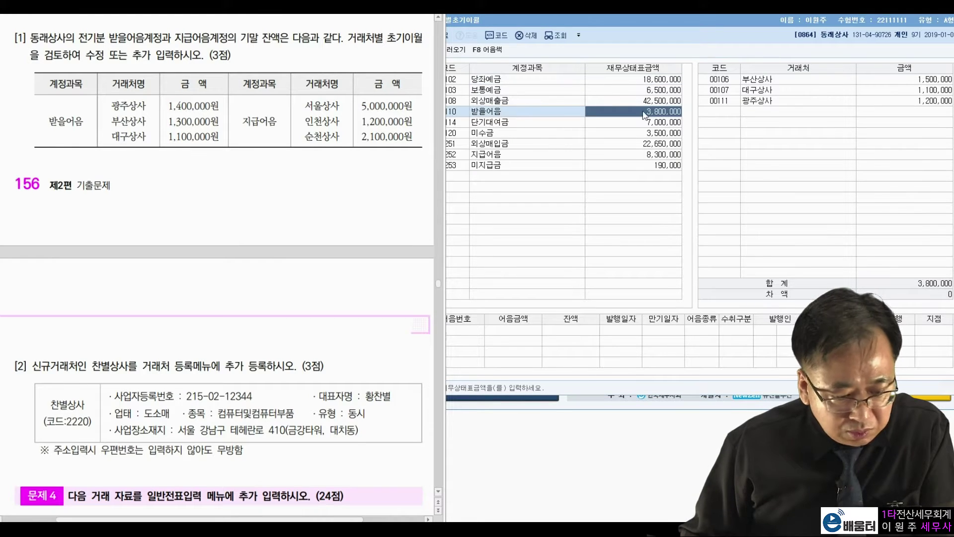
click(885, 104)
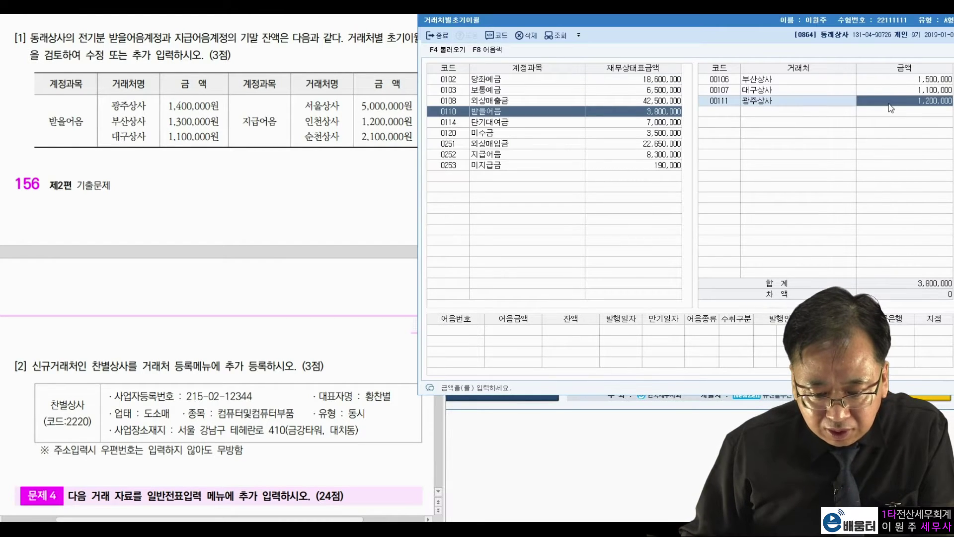
text(1400000)
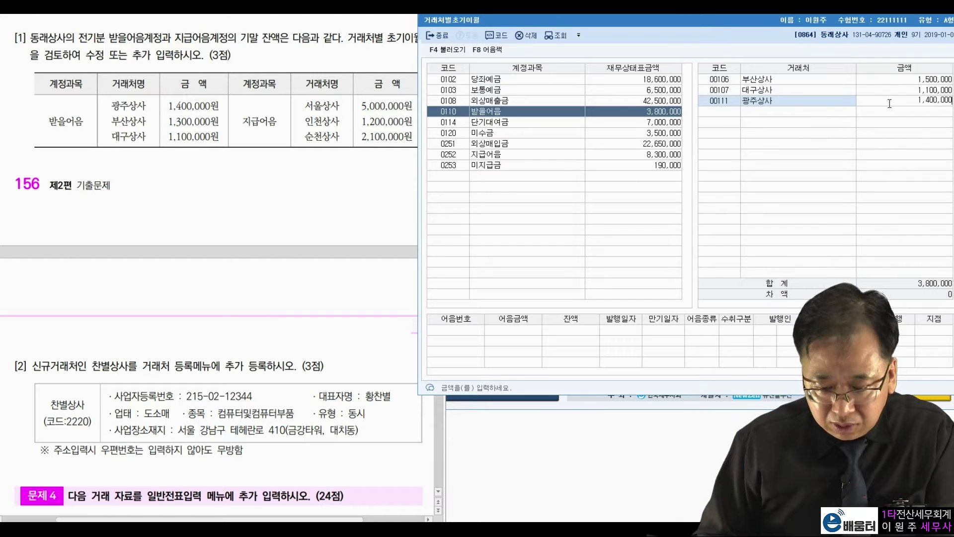
key(Return)
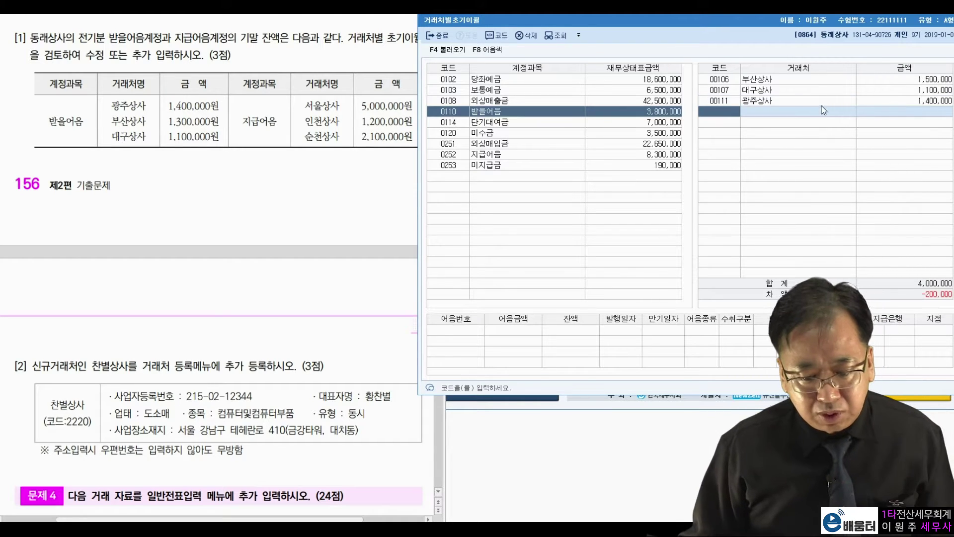
click(823, 103)
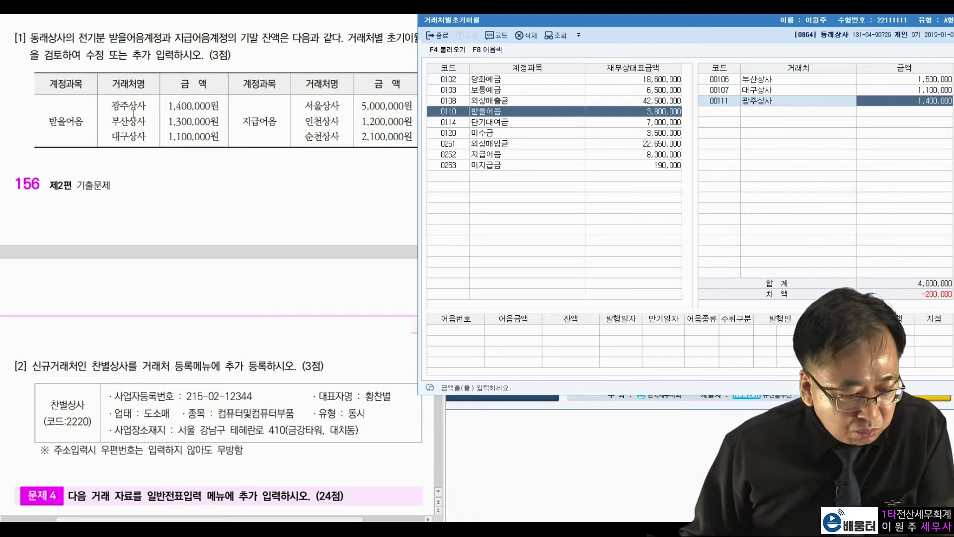
Step: Change 부산상사's 받을어음 balance to 1,300,000 and verify 대구상사 at 1,100,000
drag(203, 126, 166, 122)
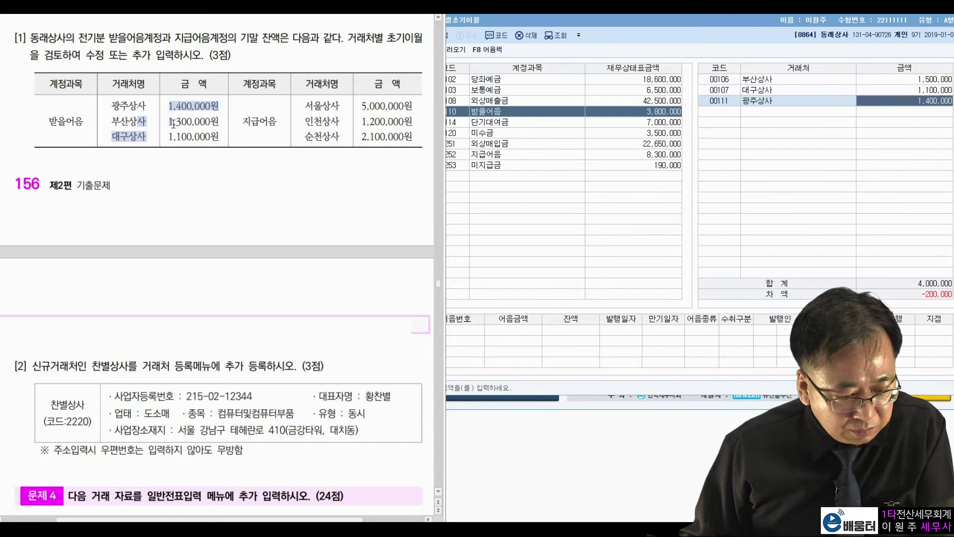
click(173, 123)
click(822, 82)
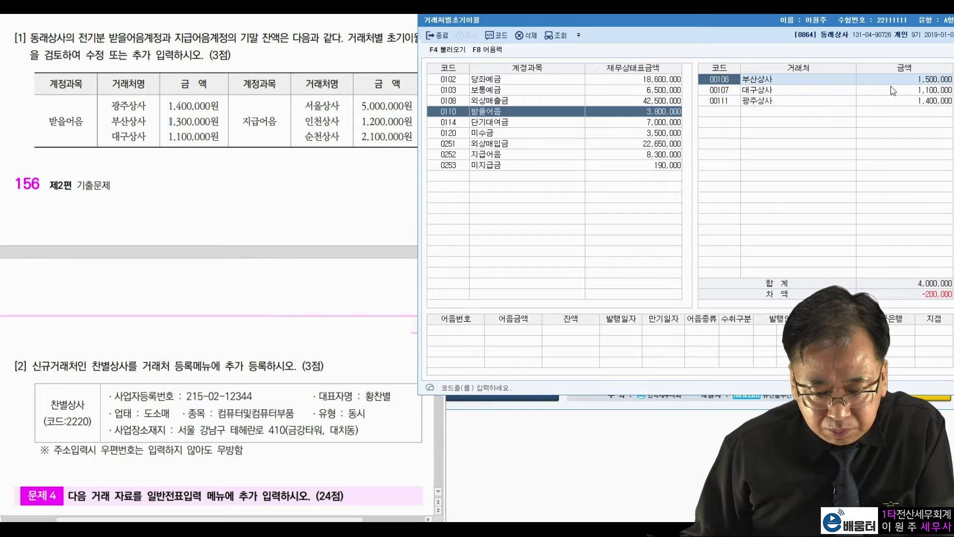
click(893, 83)
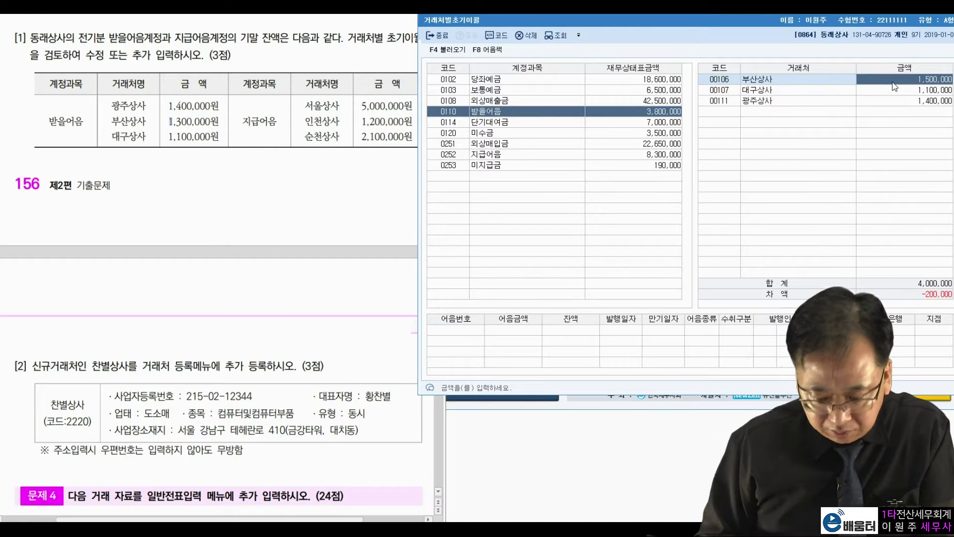
text(1300000)
key(Return)
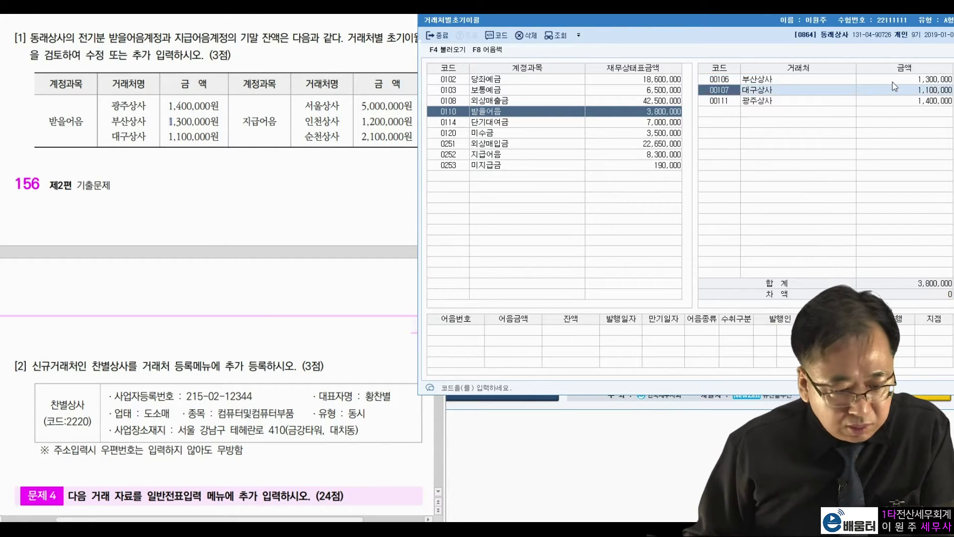
drag(173, 137, 206, 137)
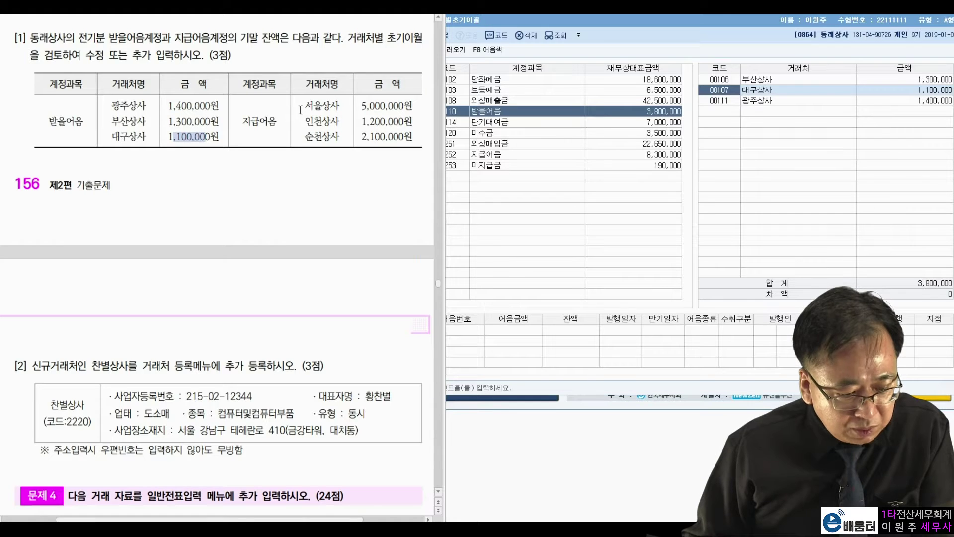
click(901, 91)
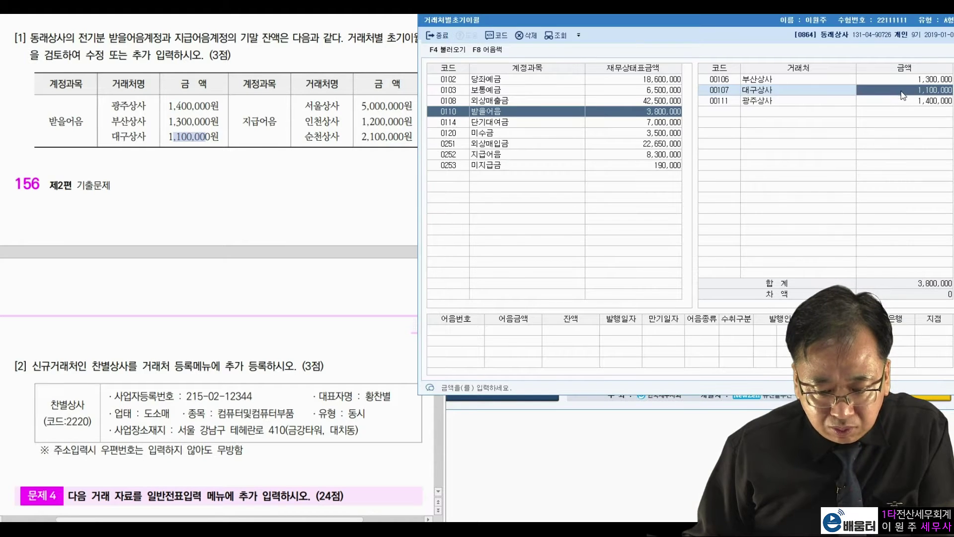
click(894, 101)
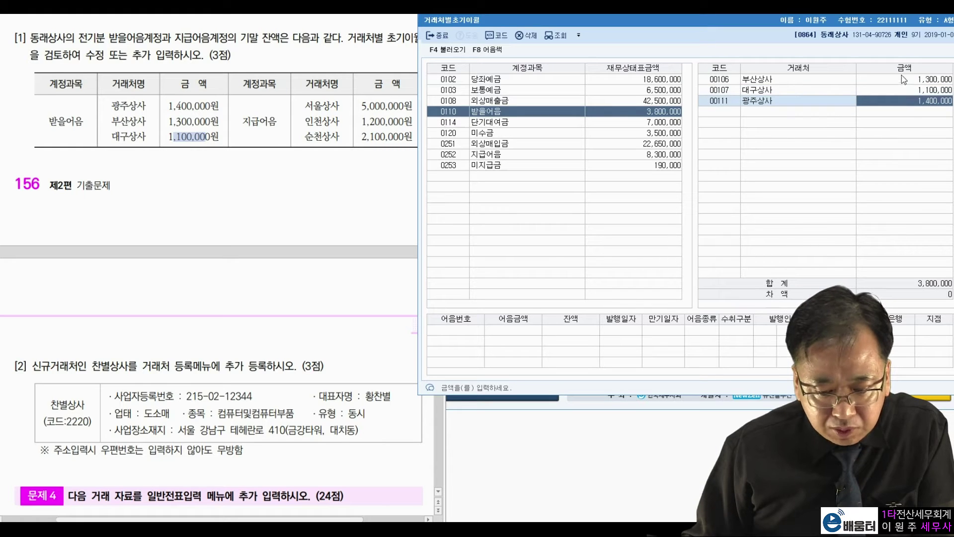
click(902, 90)
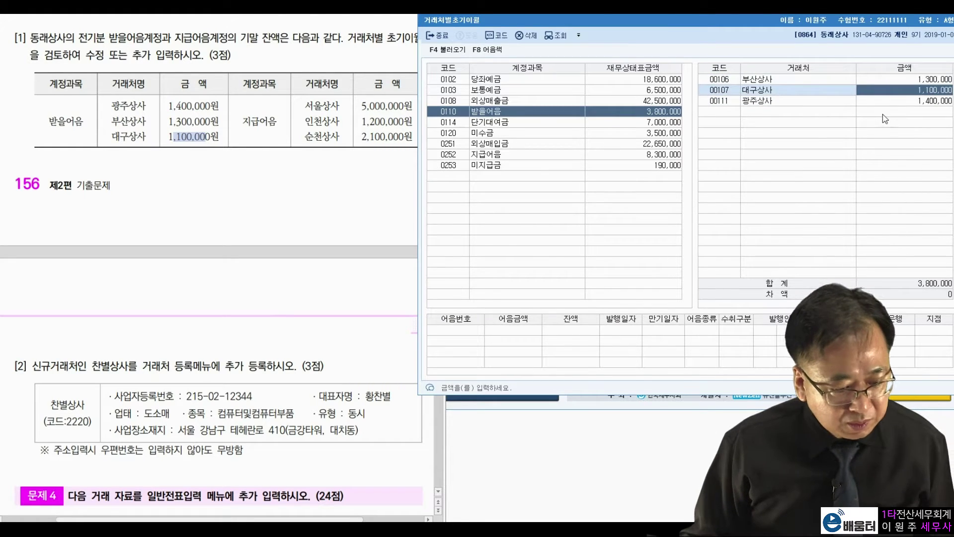
Step: Set the 지급어음 balances of 서울상사 to 5,000,000 and 인천상사 to 1,200,000
click(264, 125)
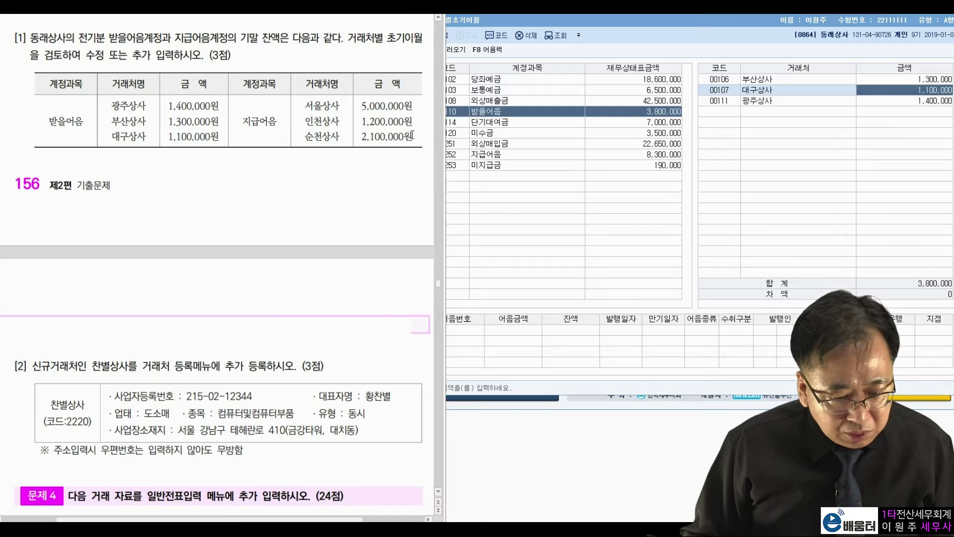
click(485, 159)
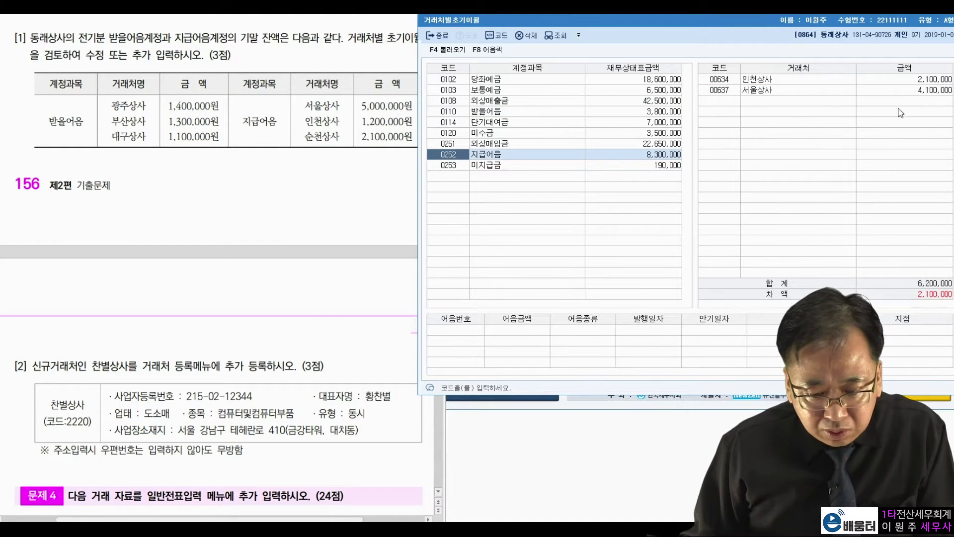
click(908, 90)
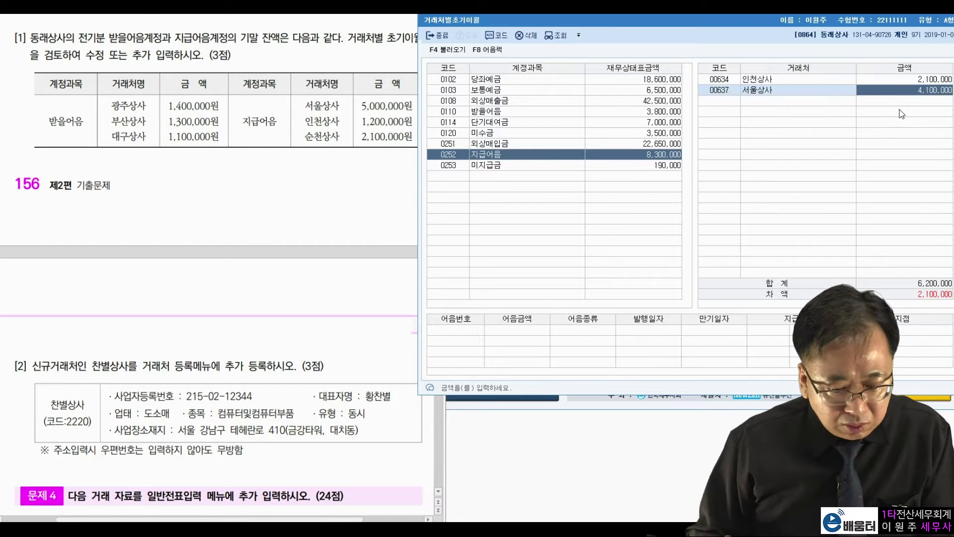
text(5000000)
key(Return)
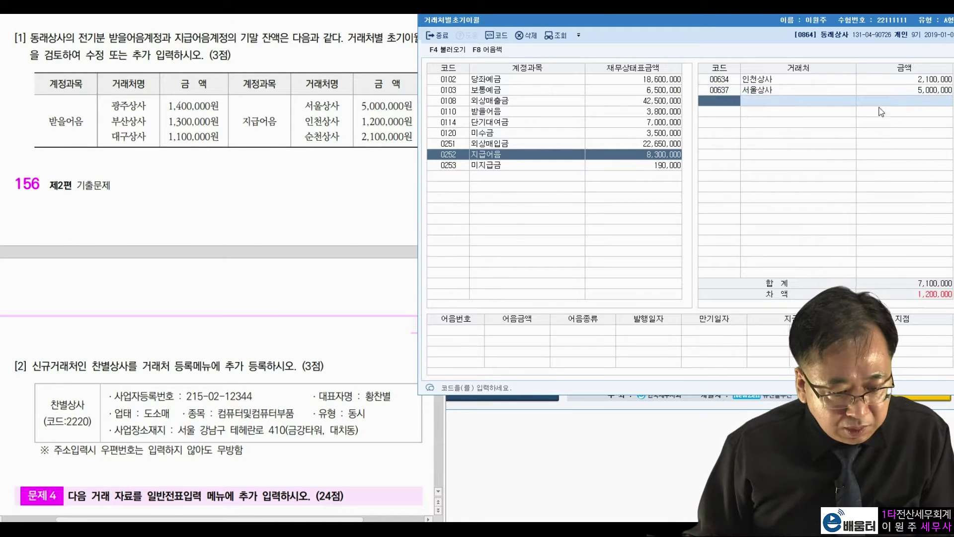
drag(367, 117, 420, 113)
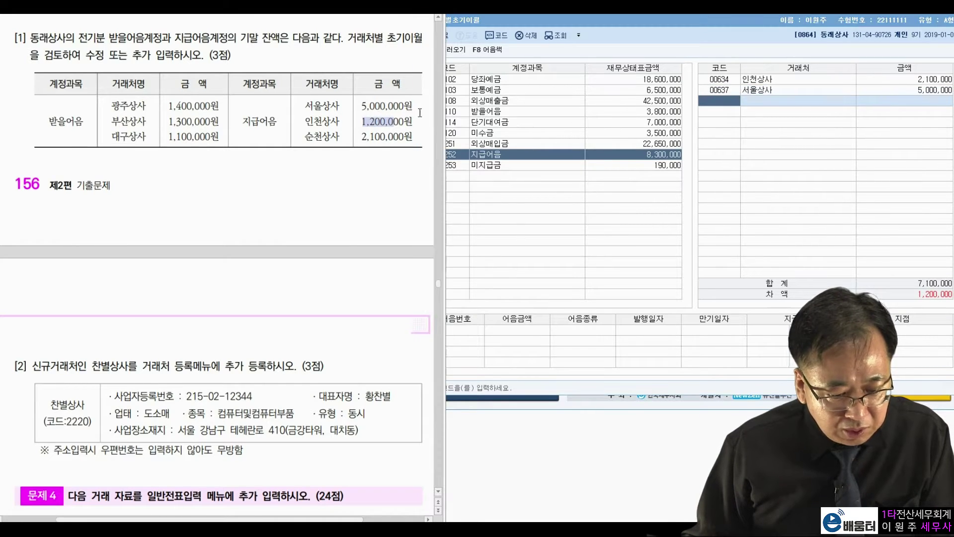
click(915, 82)
text(1200)
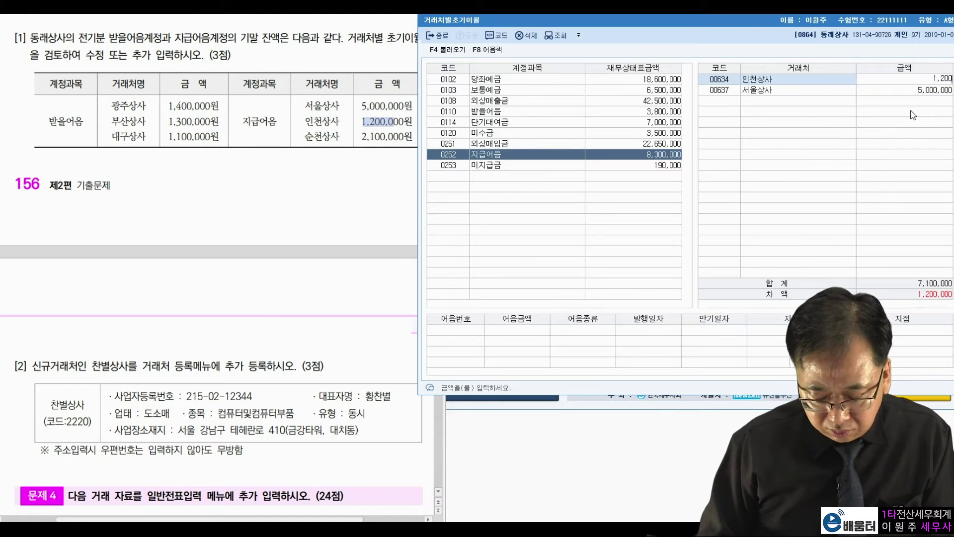
key(Return)
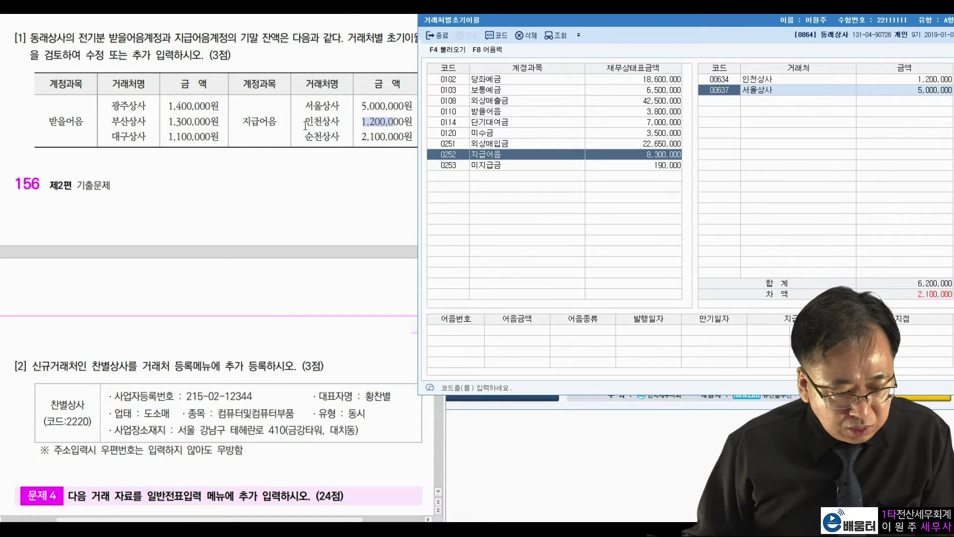
Step: Add 순천상사 under 지급어음 with an opening balance of 2,100,000
click(306, 123)
drag(362, 137, 369, 139)
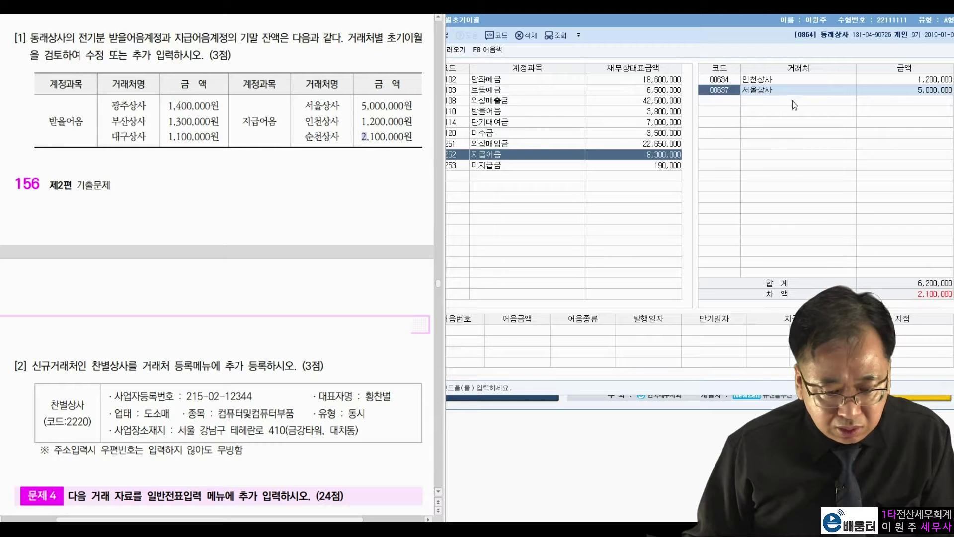
click(733, 102)
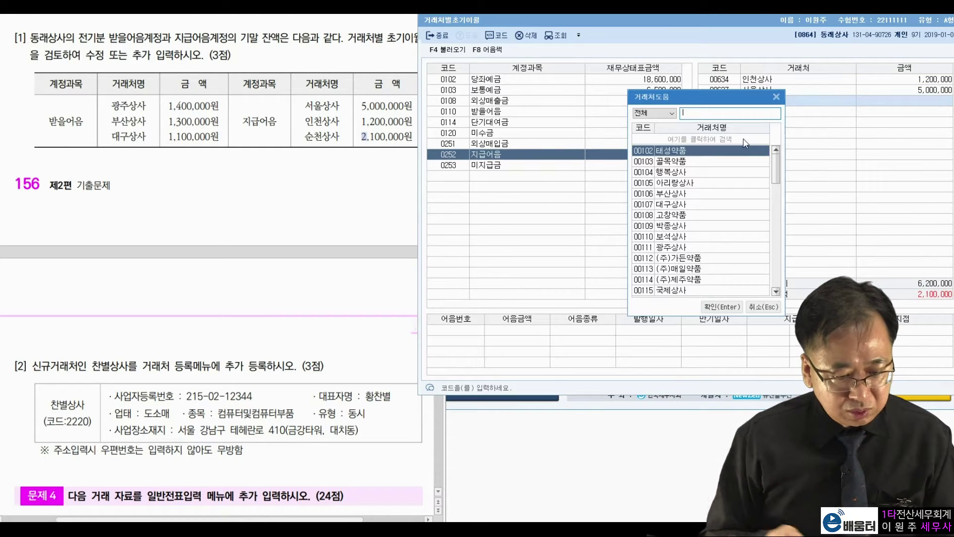
key(F2)
text(순천)
key(Return)
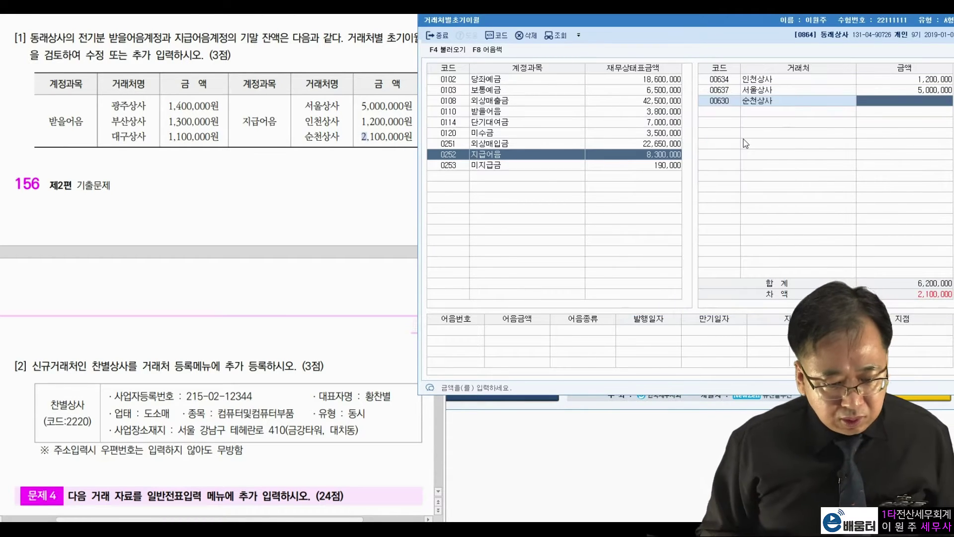
text(2,100,000)
key(Return)
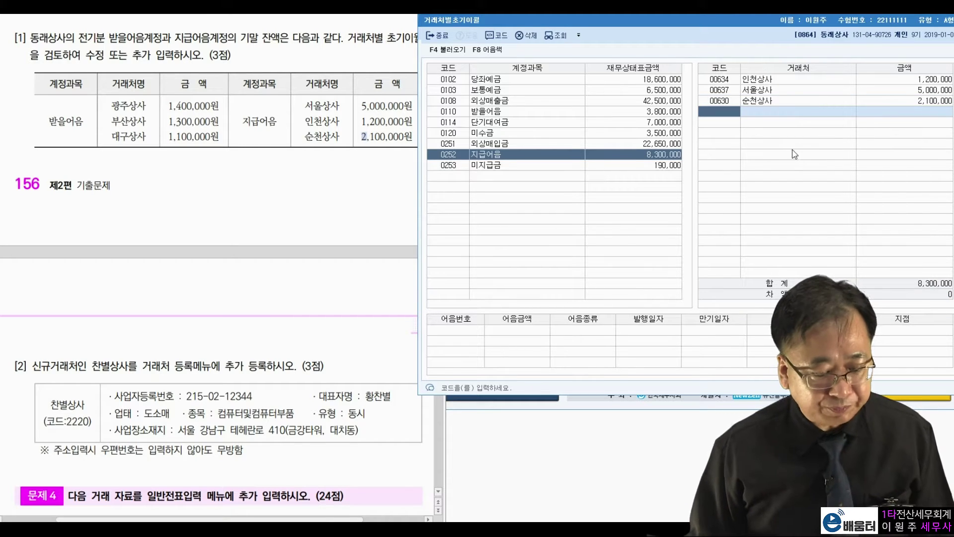
click(309, 184)
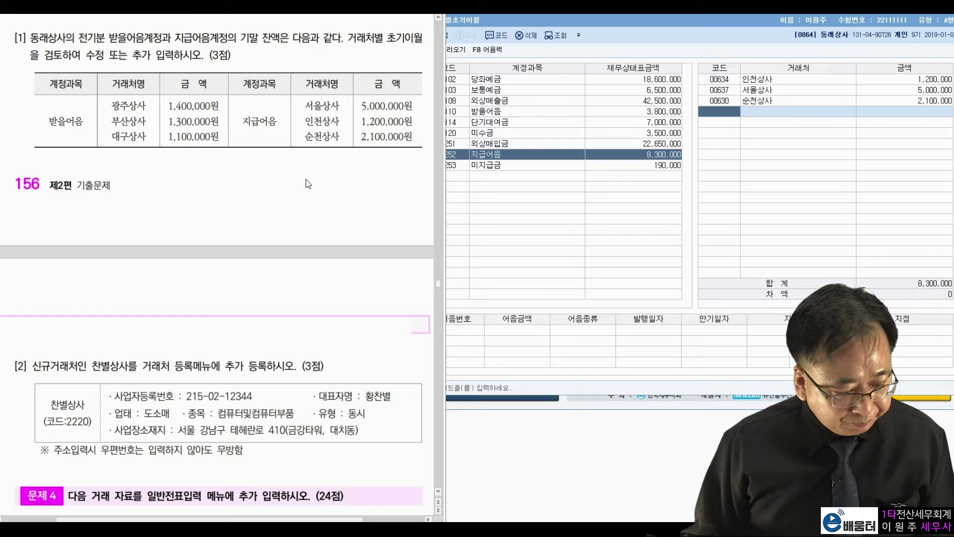
drag(31, 368, 295, 370)
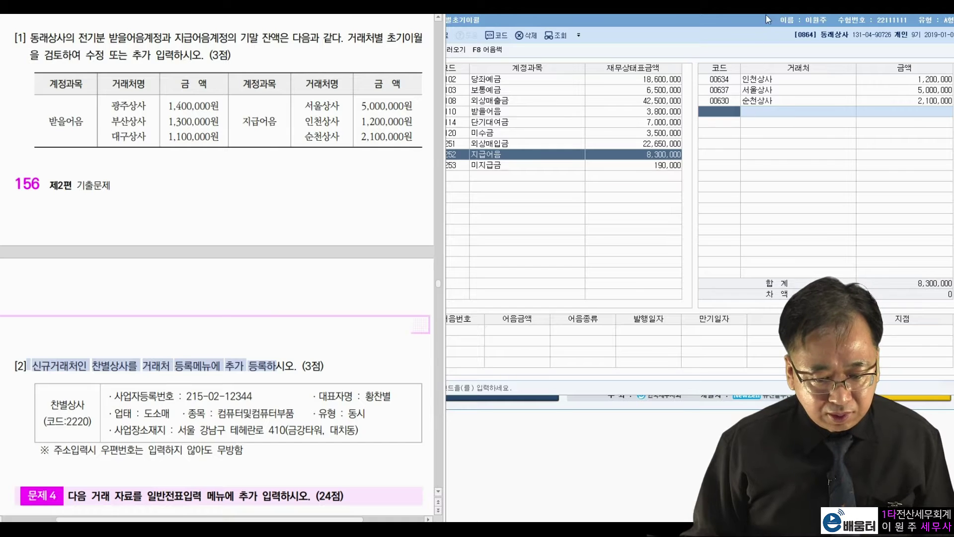
click(766, 14)
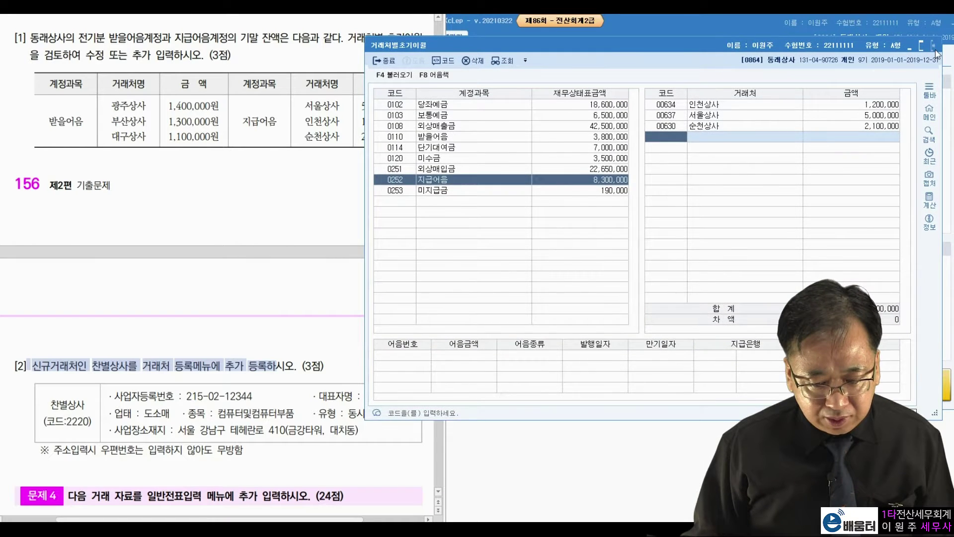
Step: Close the partner opening balances and bring up 거래처등록 for the new partner
click(933, 45)
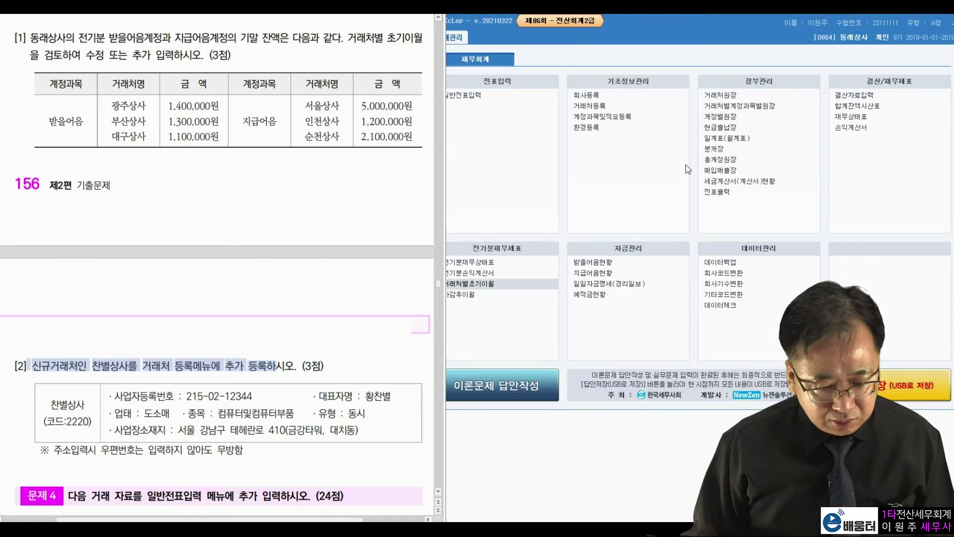
click(608, 107)
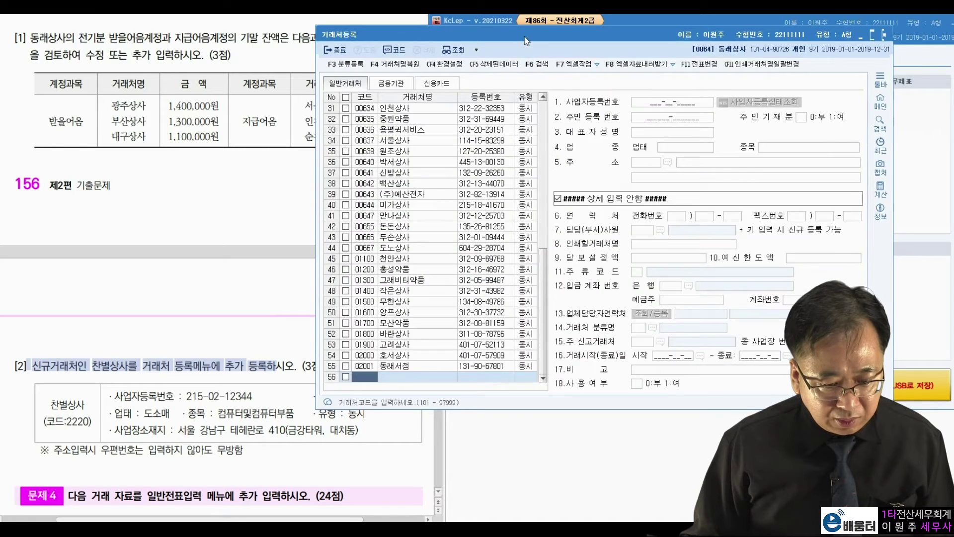
drag(610, 26, 616, 26)
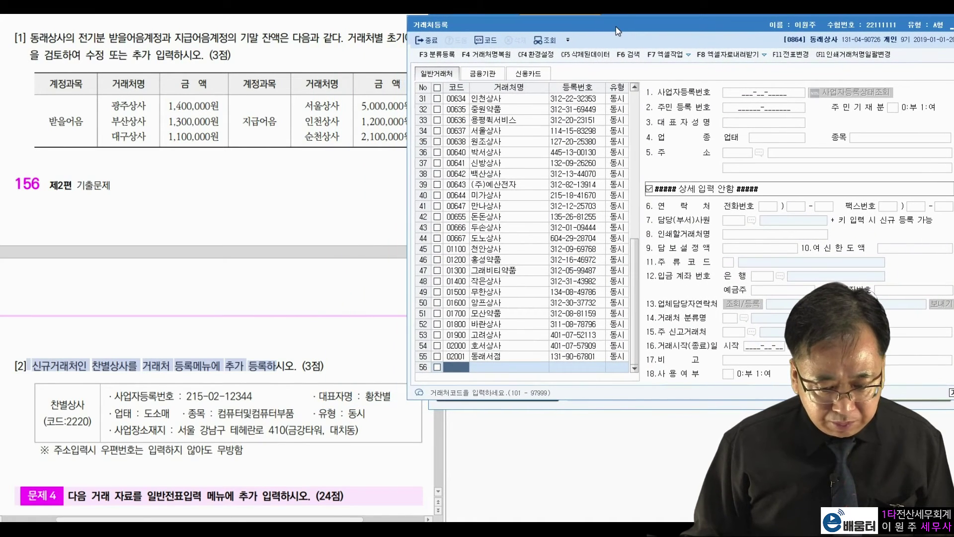
click(45, 406)
drag(49, 422, 66, 422)
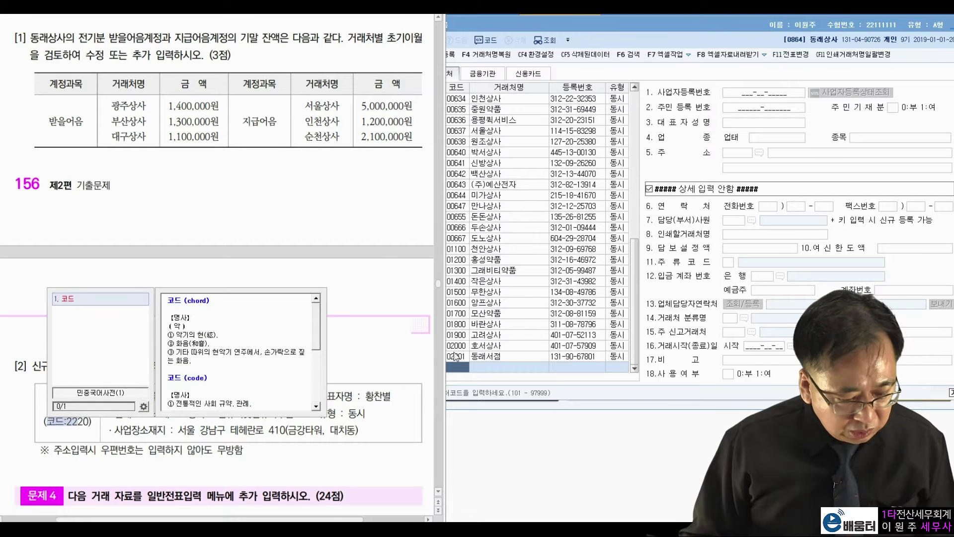
Step: Register partner code 02220 named 찬별상사 with partner type 동시
click(462, 370)
text(2220)
key(Return)
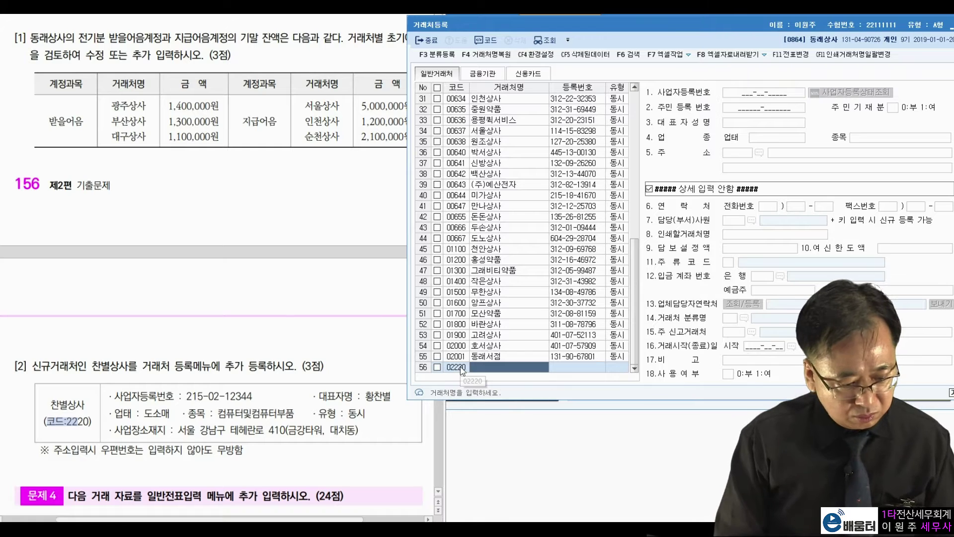
text(찬별상사)
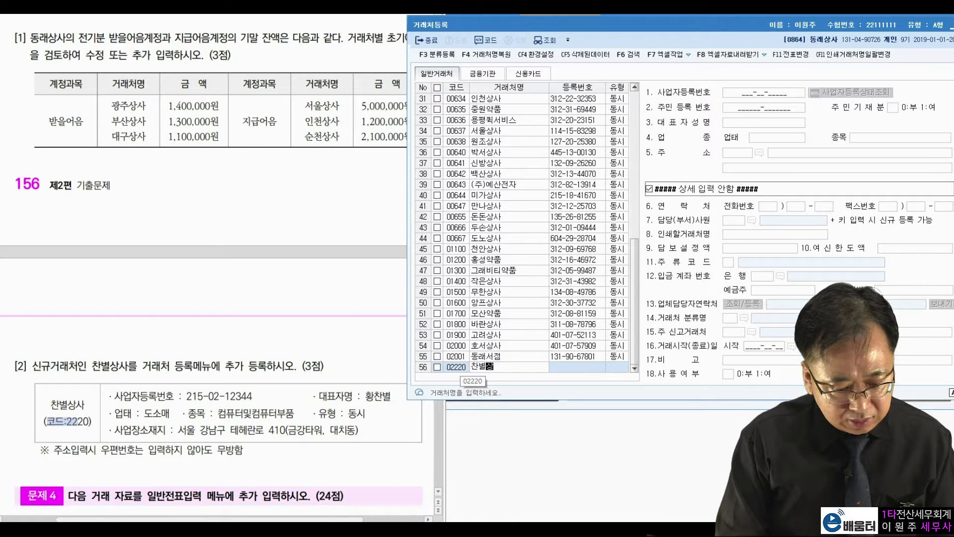
key(Return)
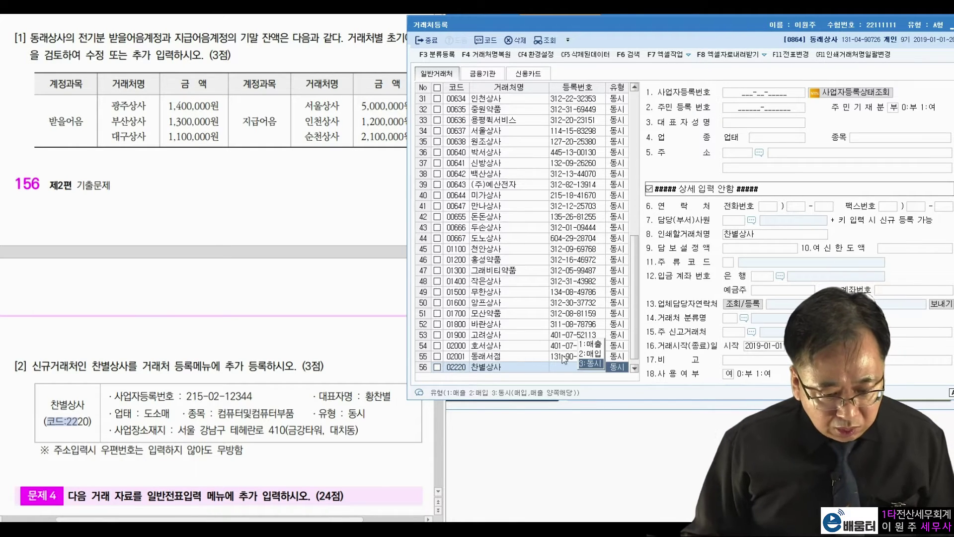
double_click(357, 414)
click(635, 277)
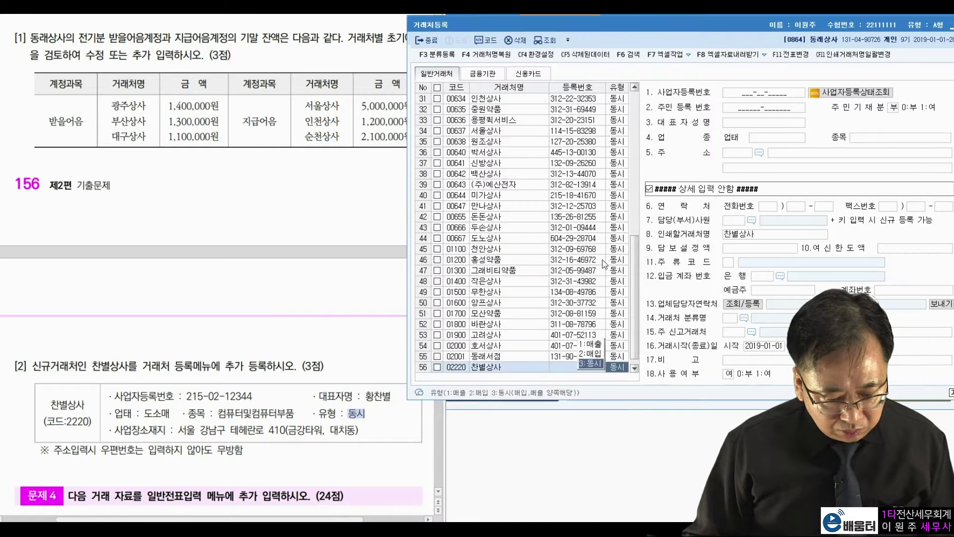
click(586, 364)
drag(187, 397, 257, 401)
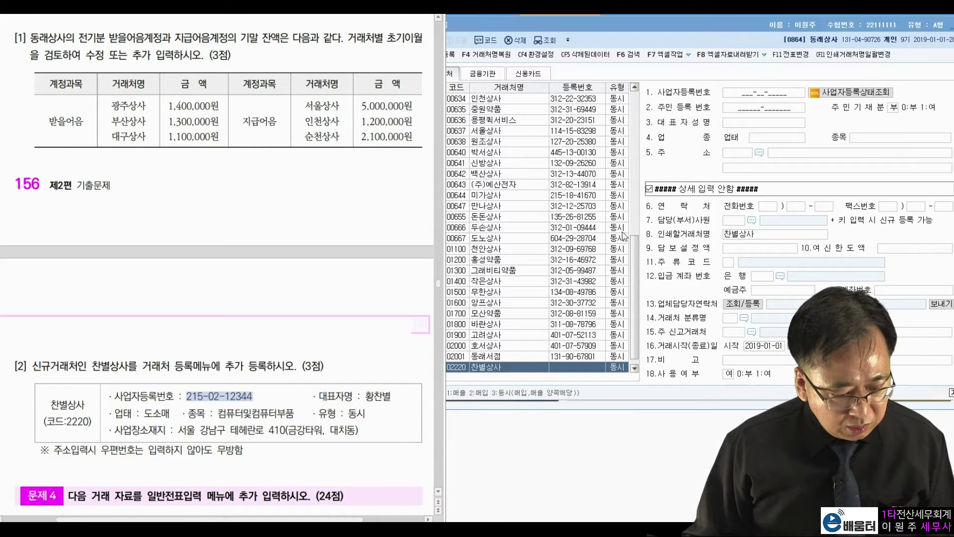
click(788, 99)
key(Return)
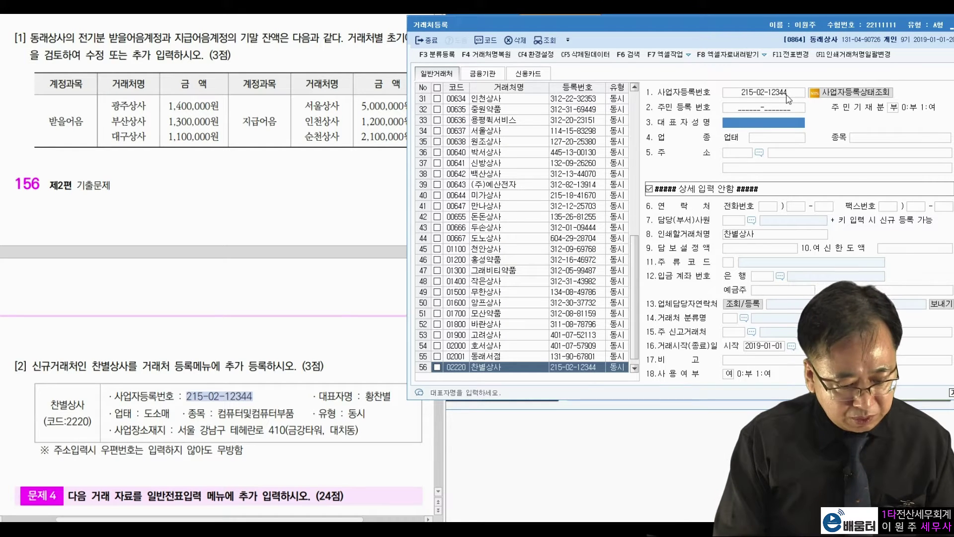
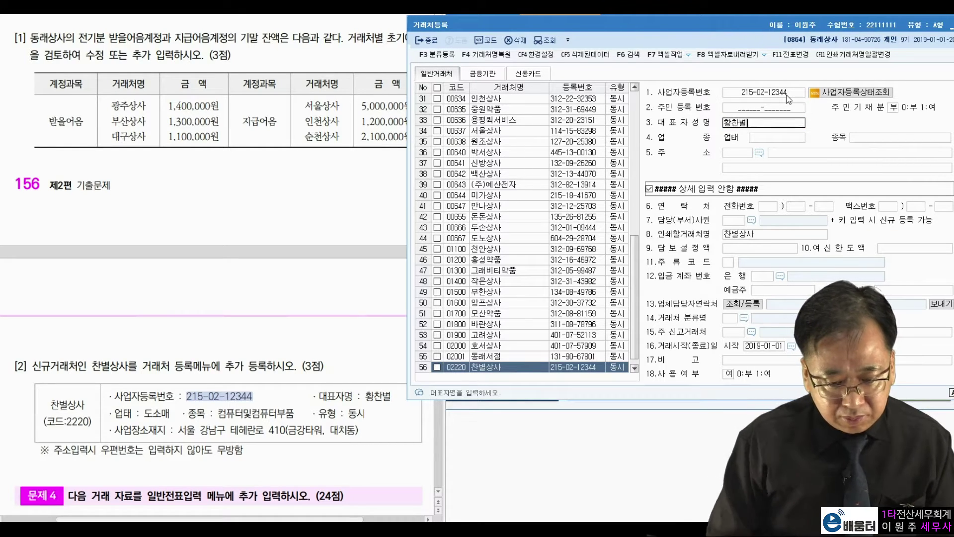
key(Return)
text(도소매)
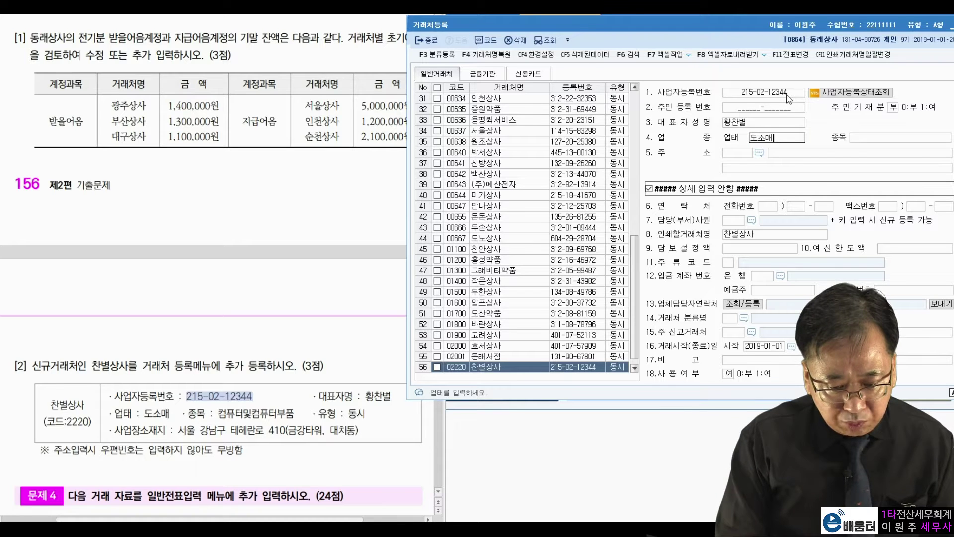
key(Return)
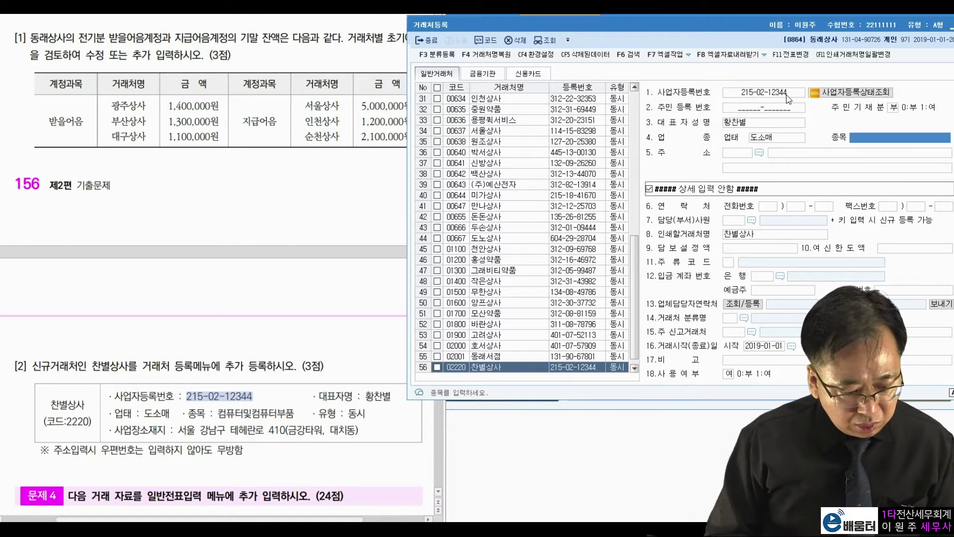
text(컴퓨터및)
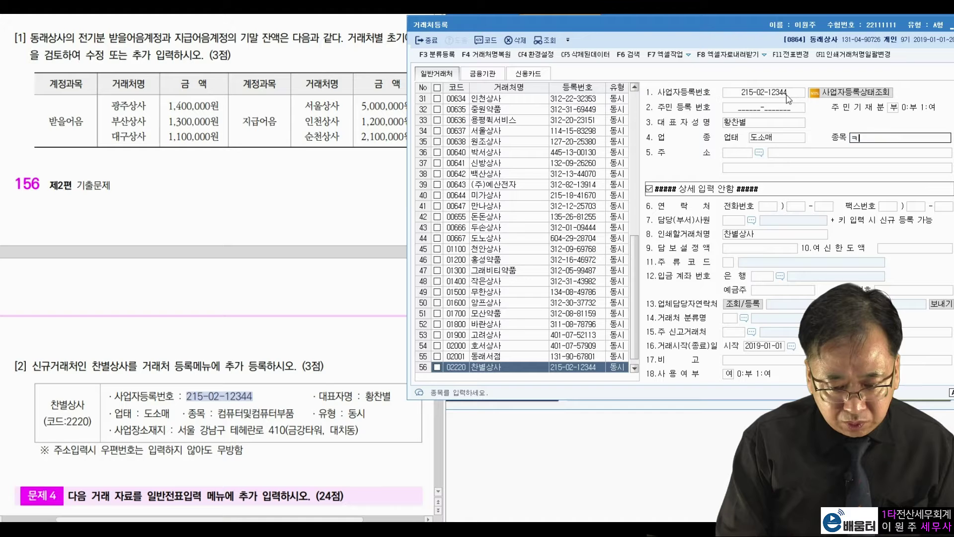
text(컴퓨터부품)
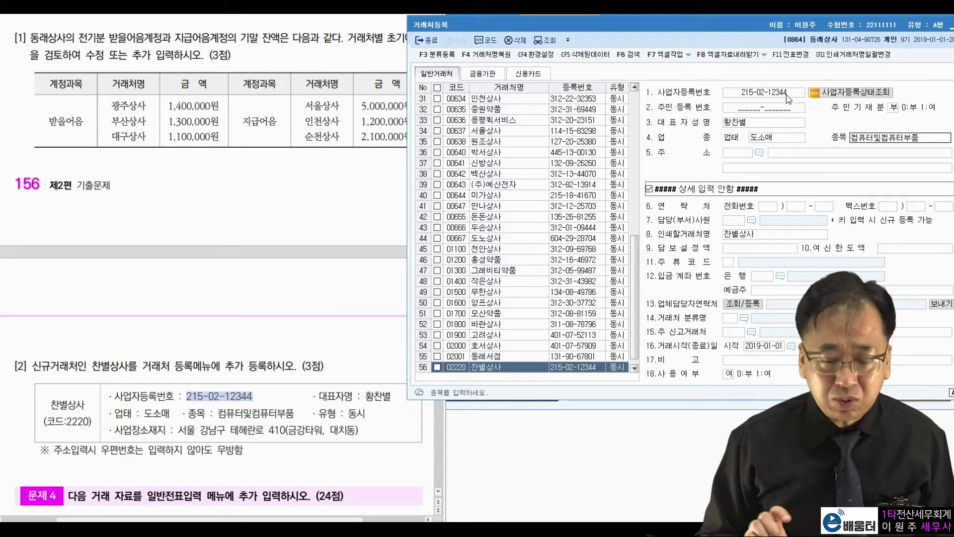
key(Return)
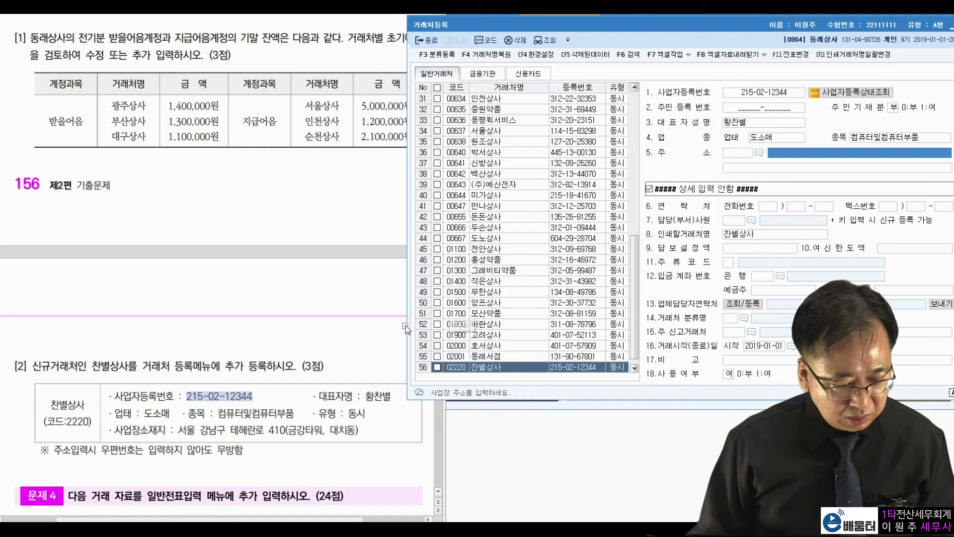
drag(219, 413, 295, 413)
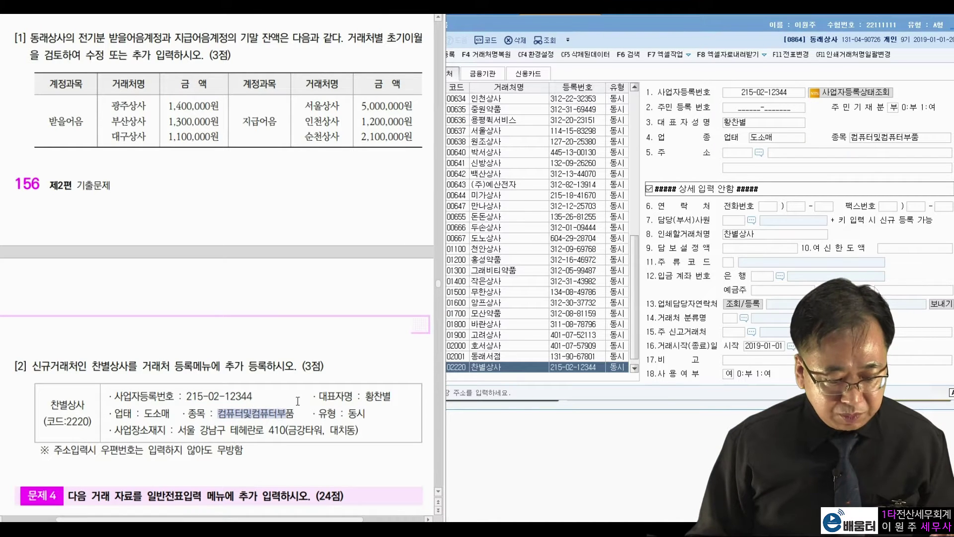
click(830, 152)
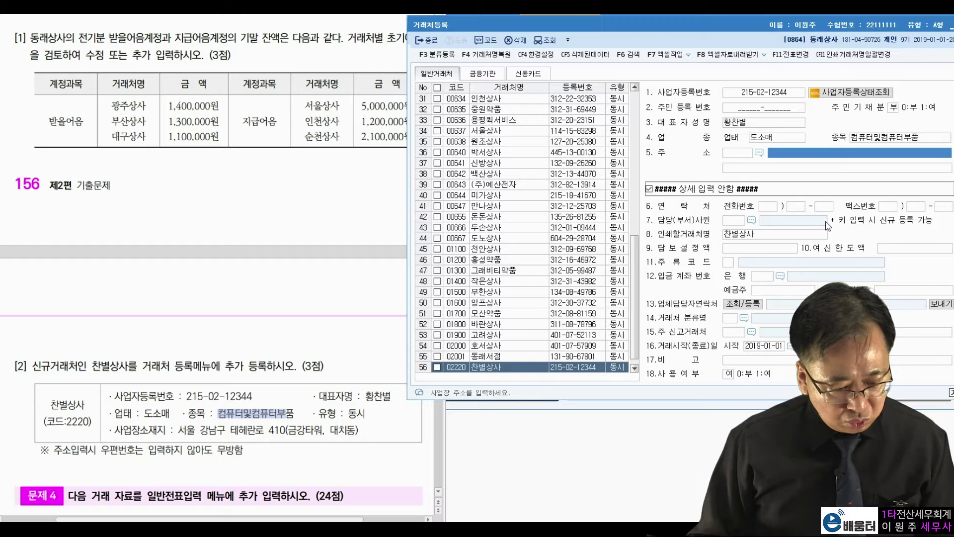
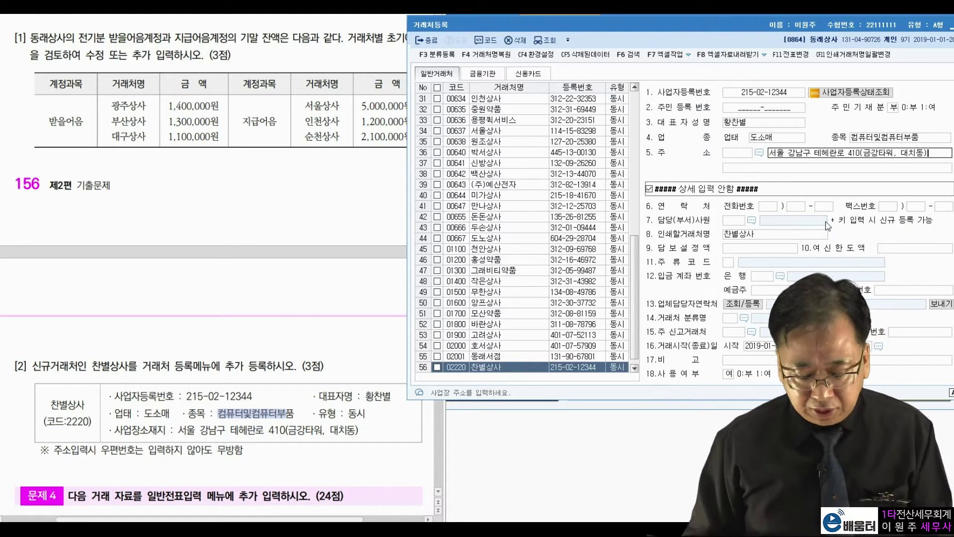
key(Return)
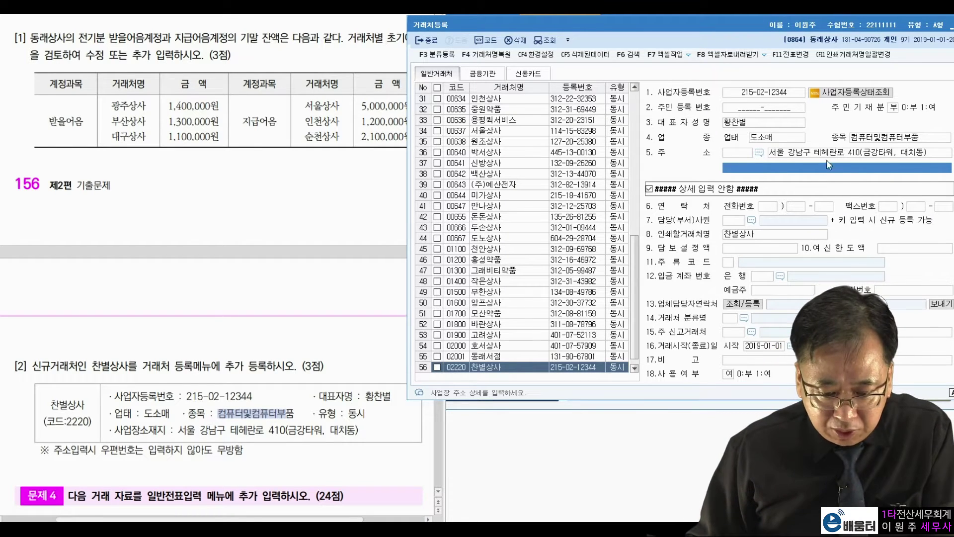
drag(940, 24, 831, 37)
click(867, 37)
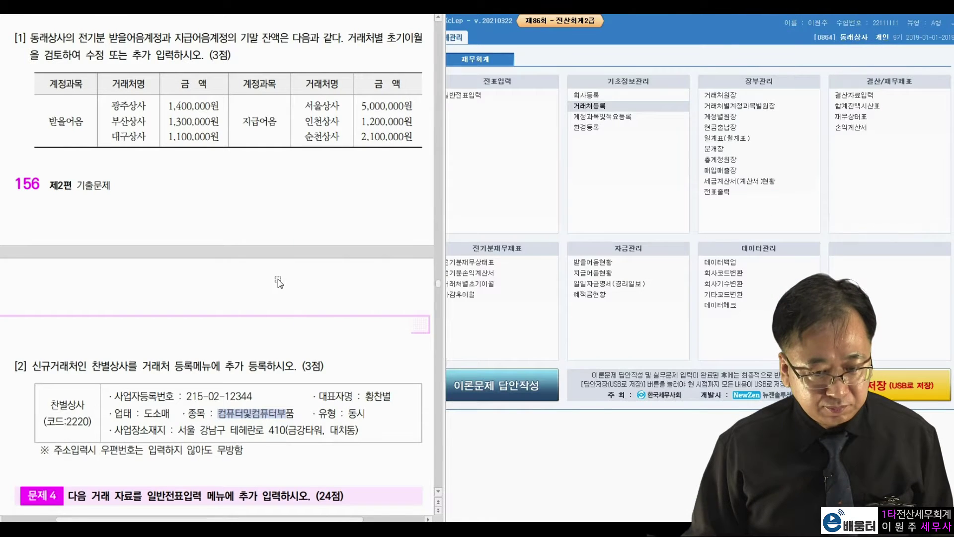
Step: Open 일반전표입력 and set the entry date to July 5
scroll(284, 278, down, 8)
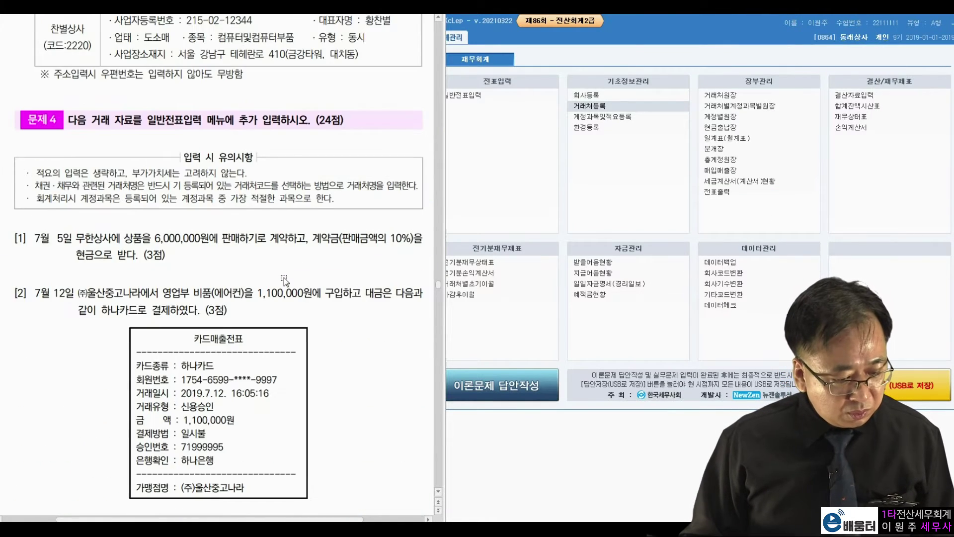
scroll(284, 277, down, 2)
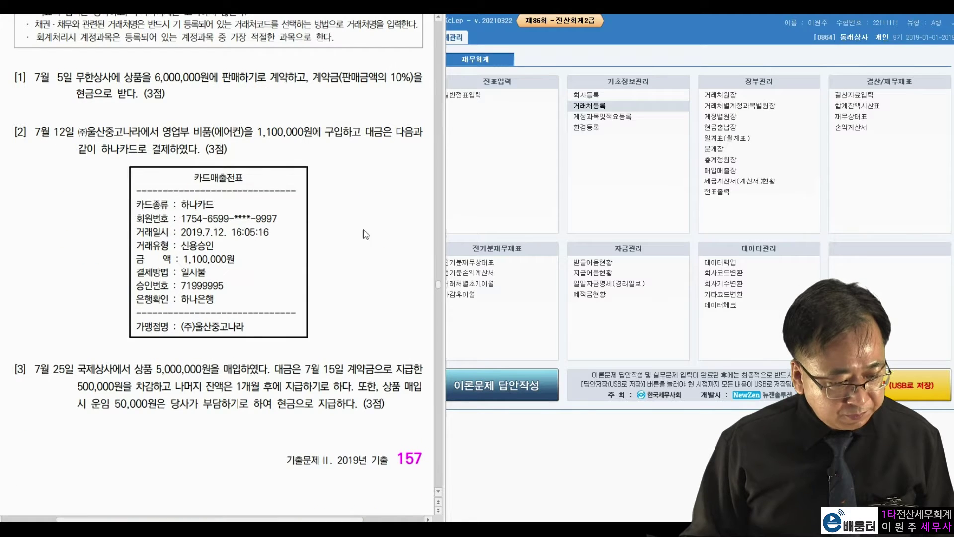
click(562, 197)
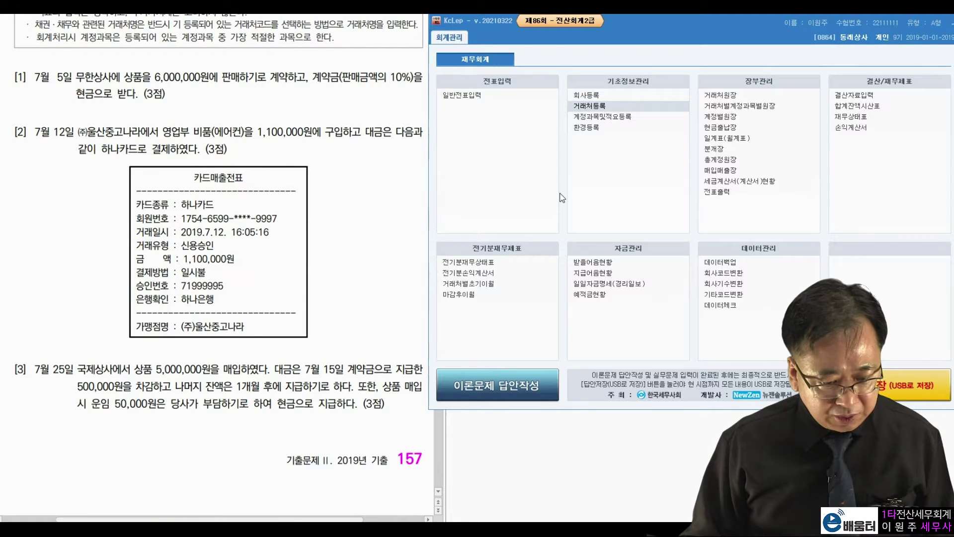
click(483, 98)
click(484, 100)
text(7)
key(Return)
text(5)
key(Return)
drag(562, 47, 650, 27)
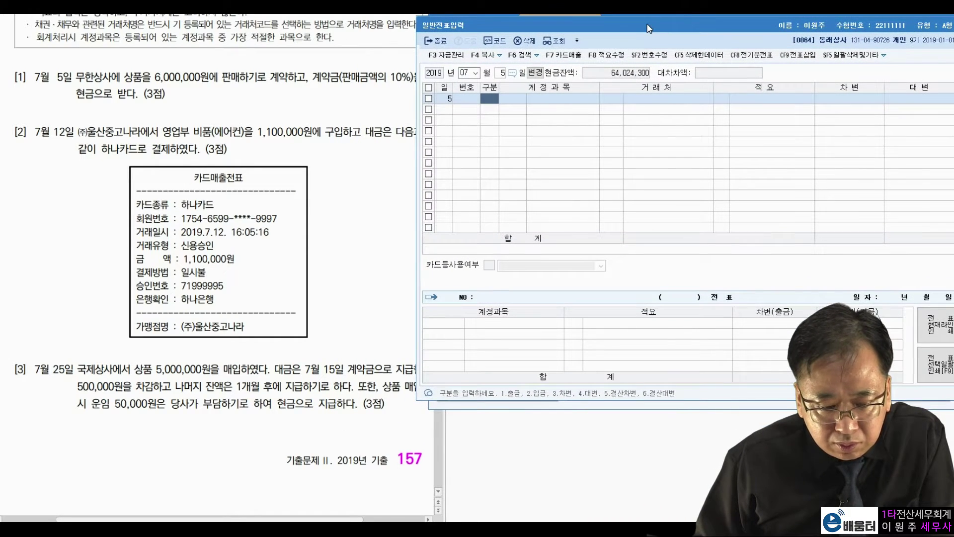
Step: Mark the 6,000,000원 sale, 10% deposit and cash receipt in the exam question
click(275, 120)
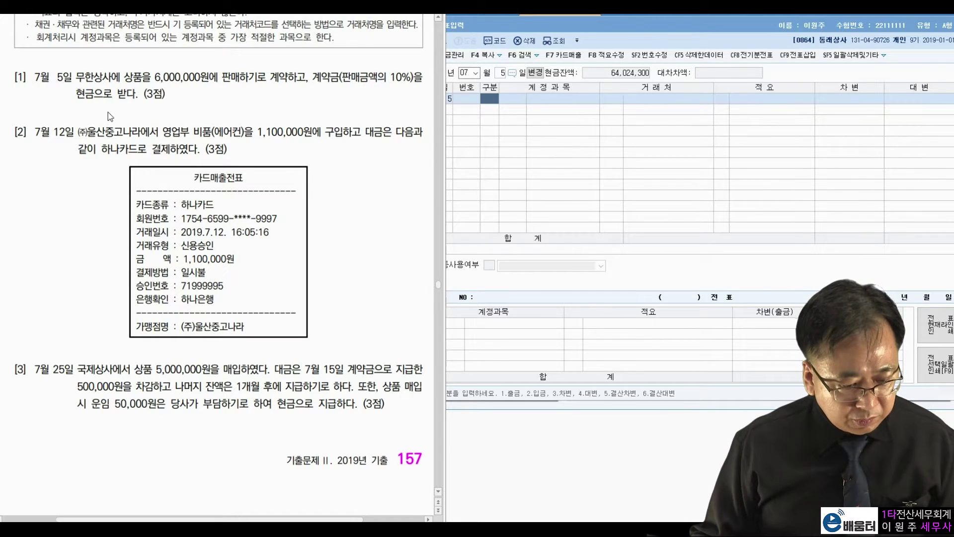
key(ctrl+2)
mouse_move(407, 97)
mouse_down()
mouse_move(392, 100)
mouse_move(405, 60)
mouse_move(407, 94)
mouse_up()
drag(152, 84, 222, 87)
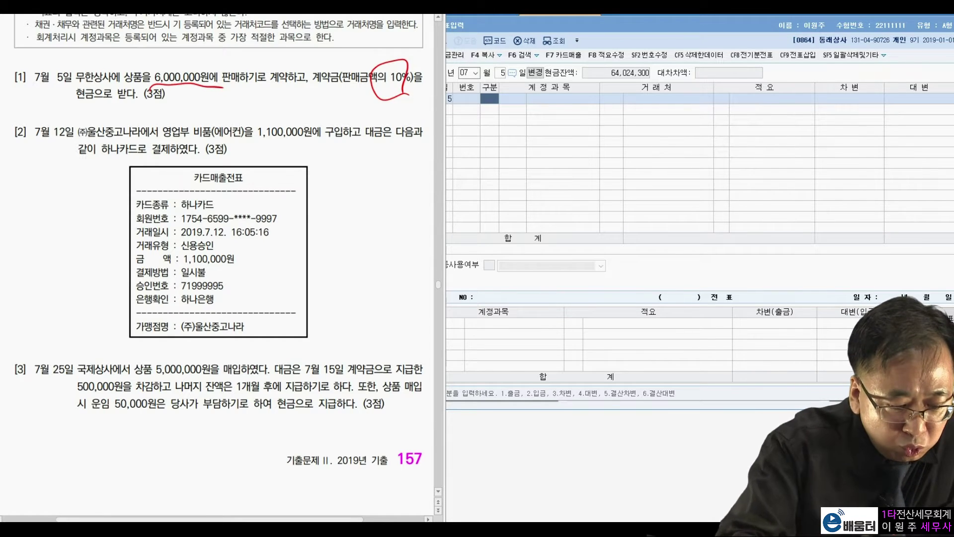
drag(72, 108, 158, 102)
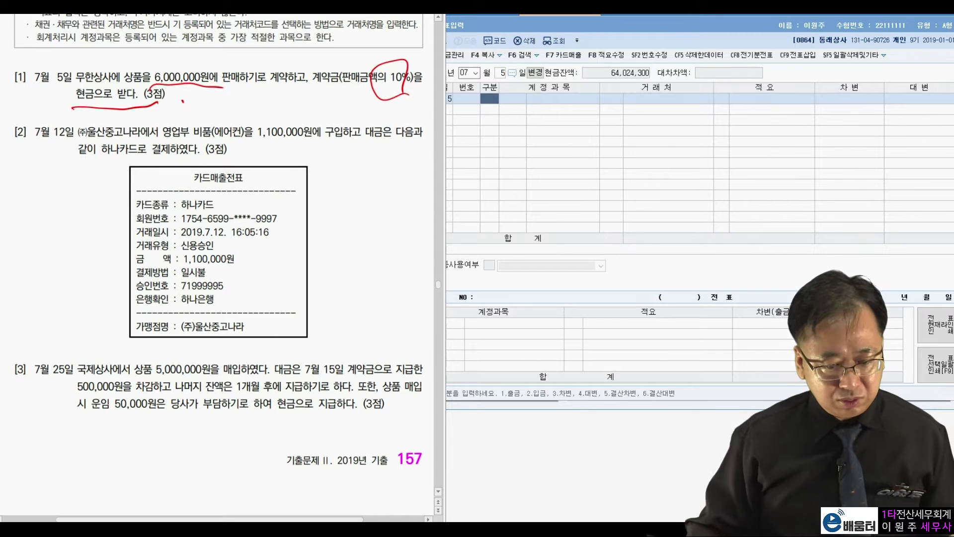
key(Escape)
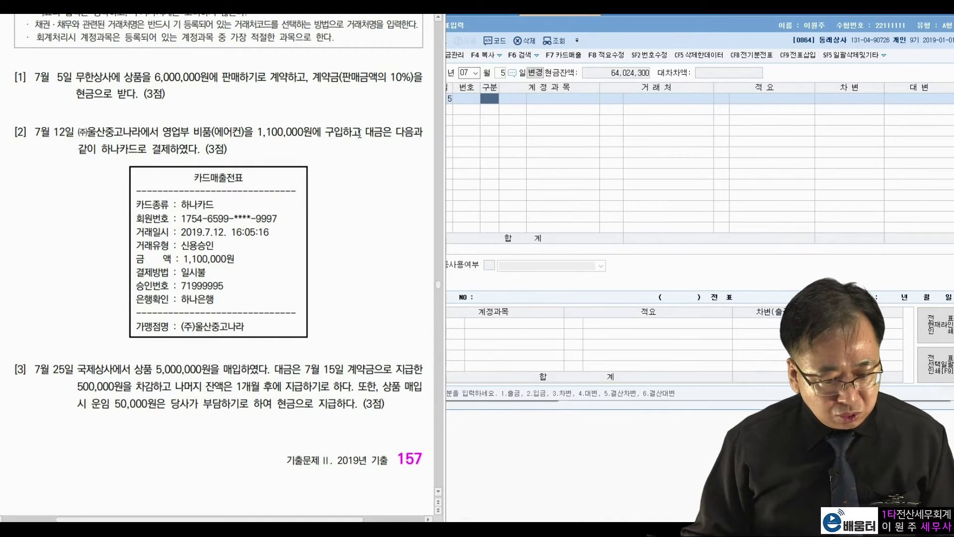
click(490, 102)
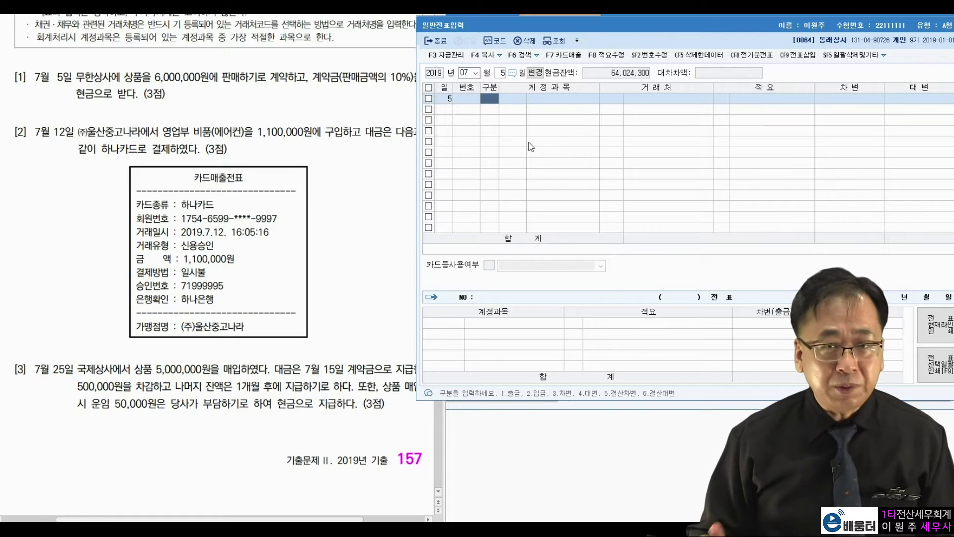
Step: Enter a 입금 voucher crediting 0259 선수금 600,000 for 무한상사
text(2)
key(Return)
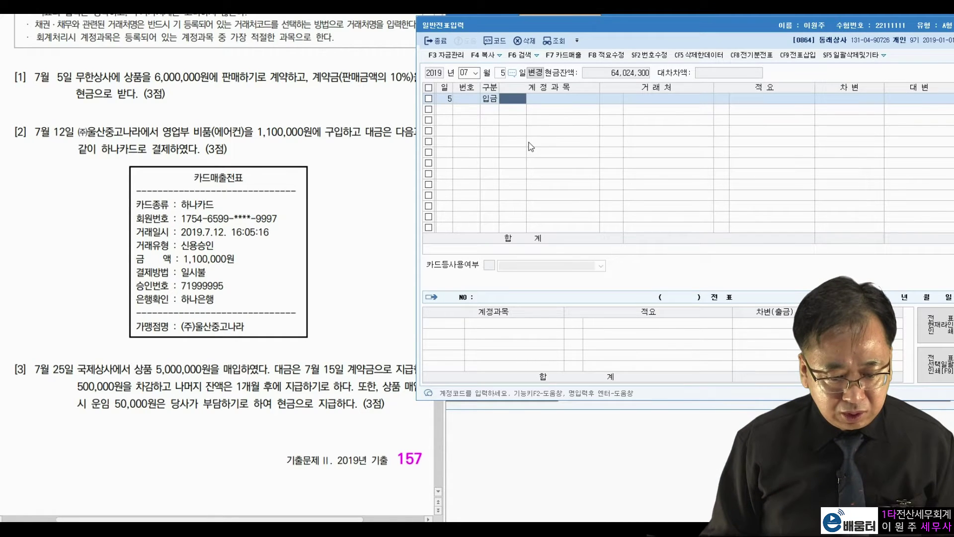
text(259)
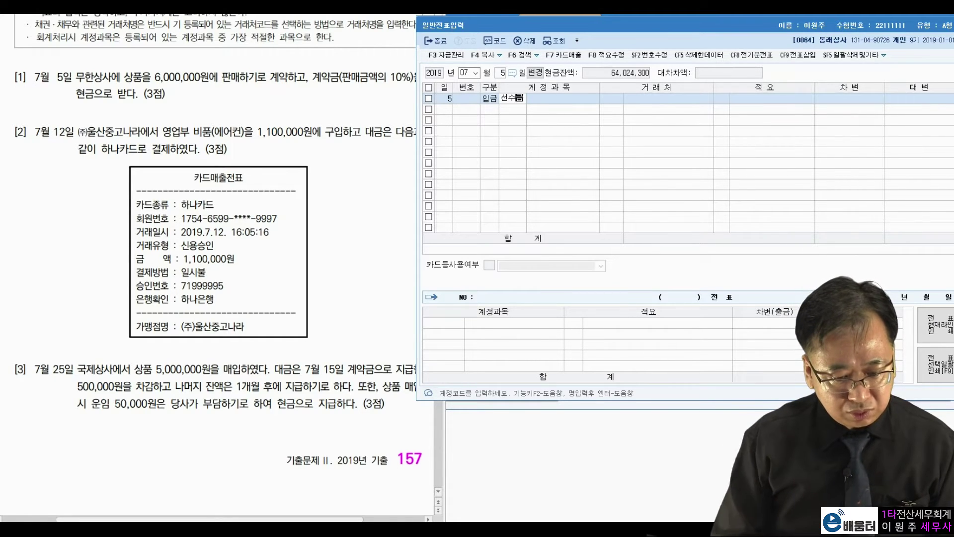
key(Return)
text(무한)
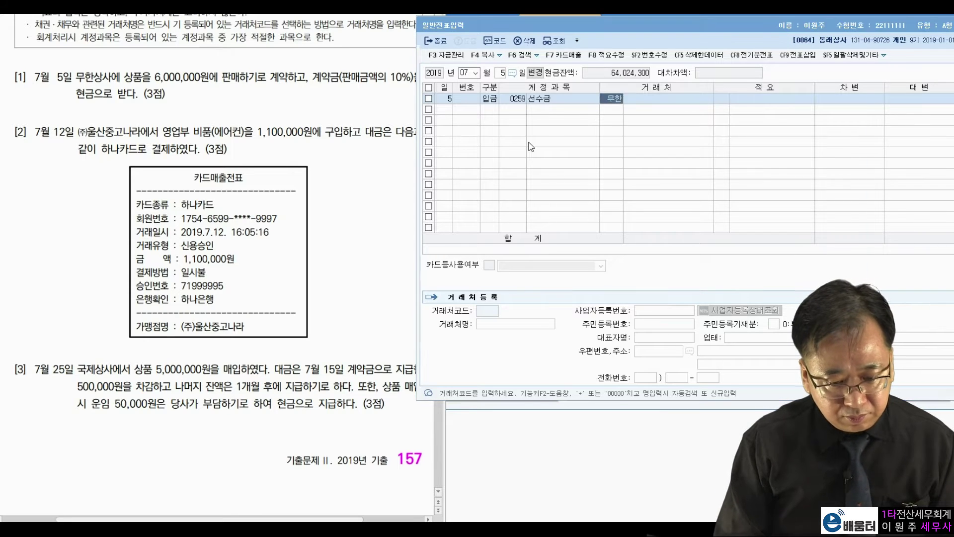
key(Return)
key(Return)
key(Return)
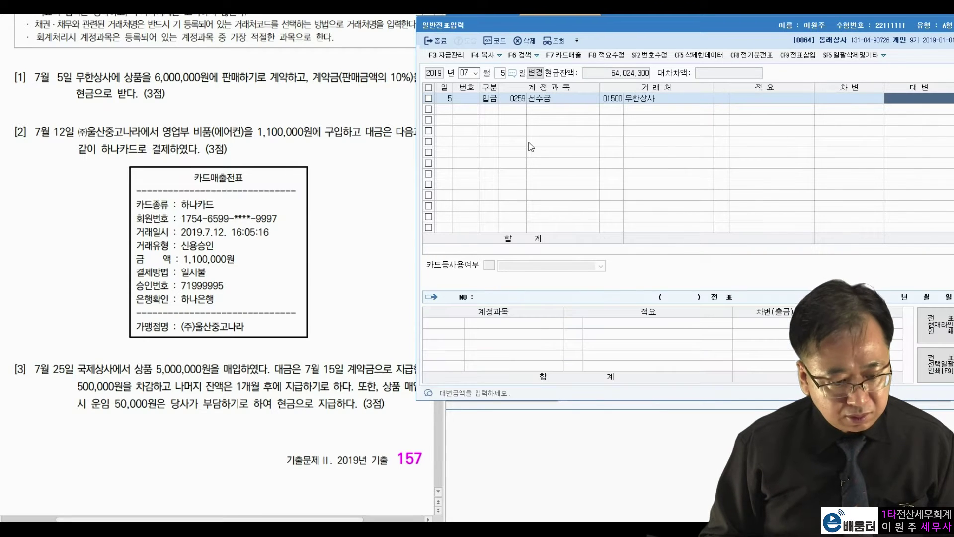
text(600000)
key(Return)
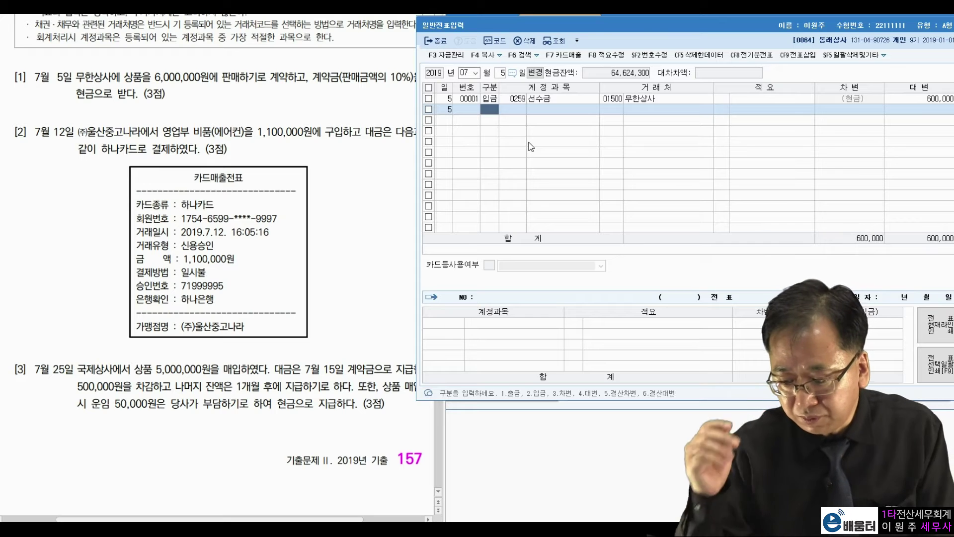
click(502, 75)
Step: Set the day to 12 and mark the 하나카드 payment and 1,100,000원 amount in the question
text(12)
key(Return)
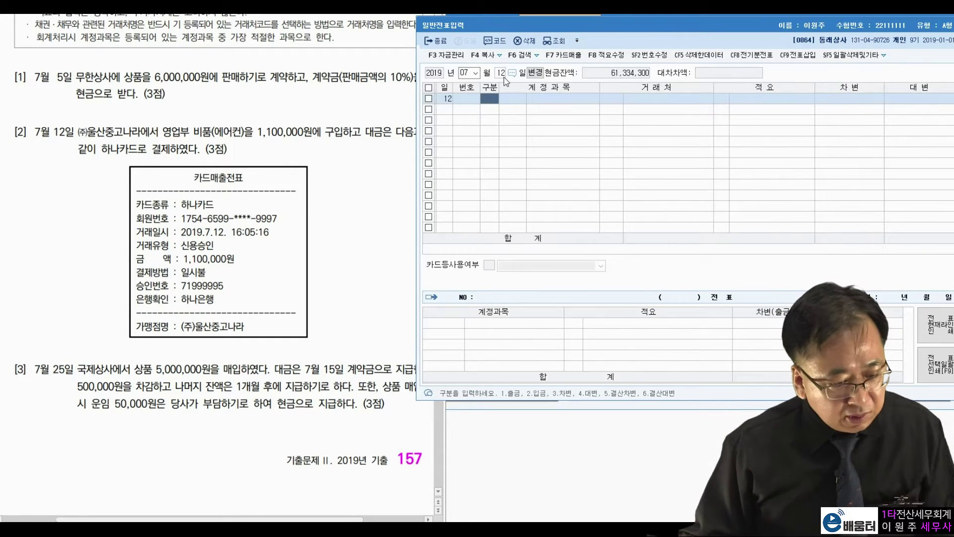
click(362, 160)
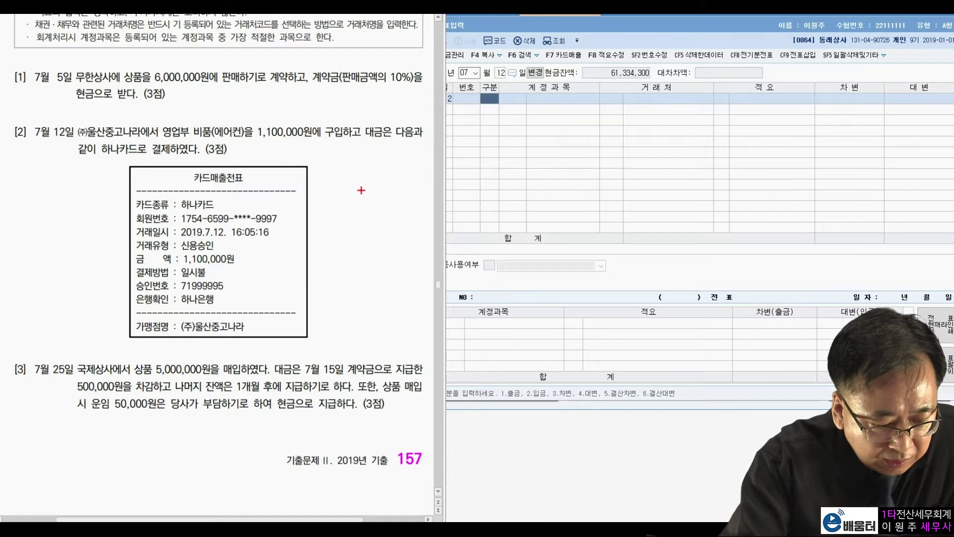
mouse_move(141, 160)
mouse_down()
mouse_move(107, 133)
mouse_move(180, 158)
mouse_up()
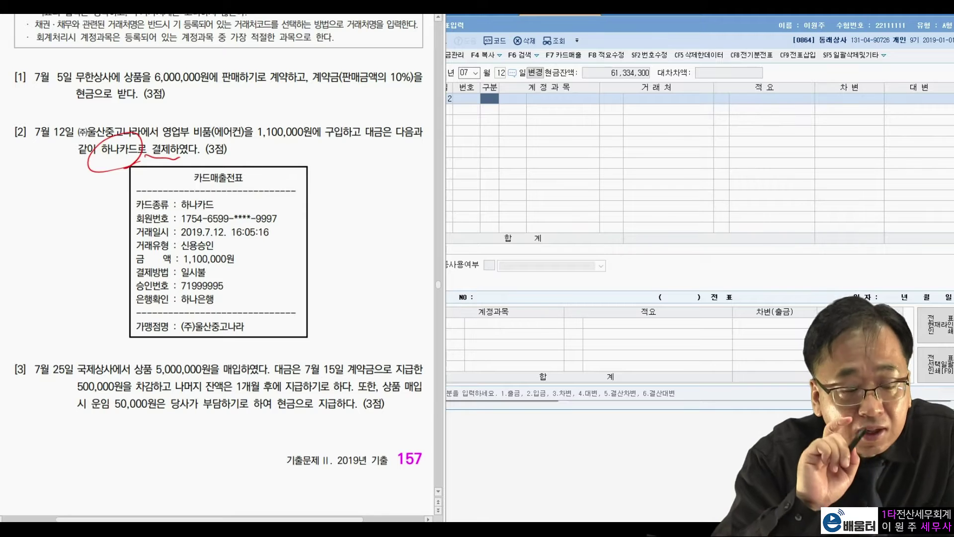
mouse_move(245, 259)
mouse_down()
mouse_move(239, 269)
mouse_move(244, 243)
mouse_move(229, 268)
mouse_up()
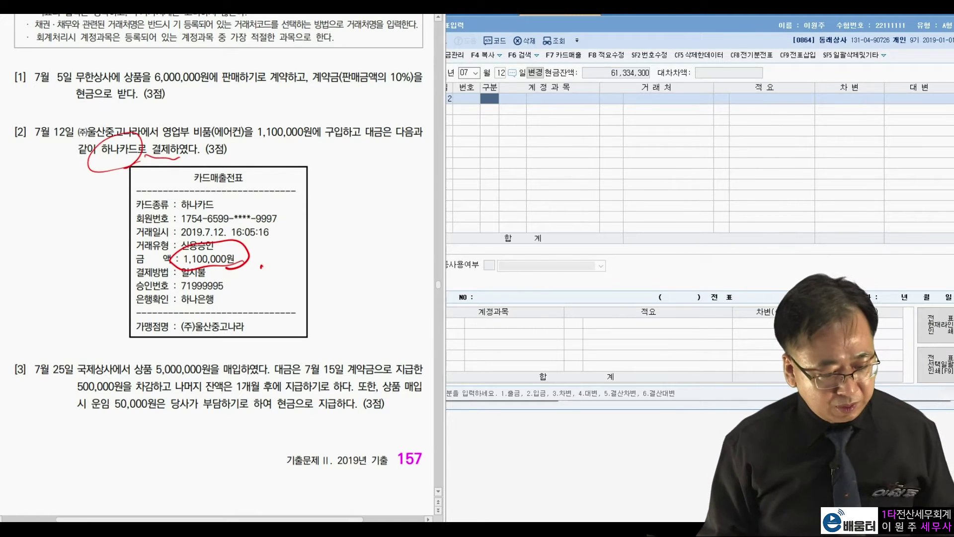
key(Escape)
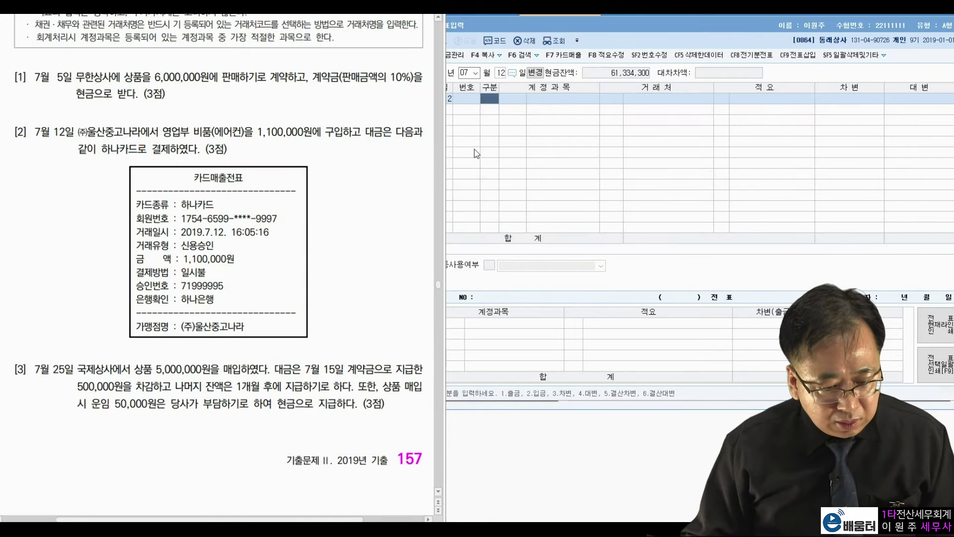
click(499, 130)
Step: Debit 0212 비품 1,100,000 and credit 미지급금 to 하나카드
text(3)
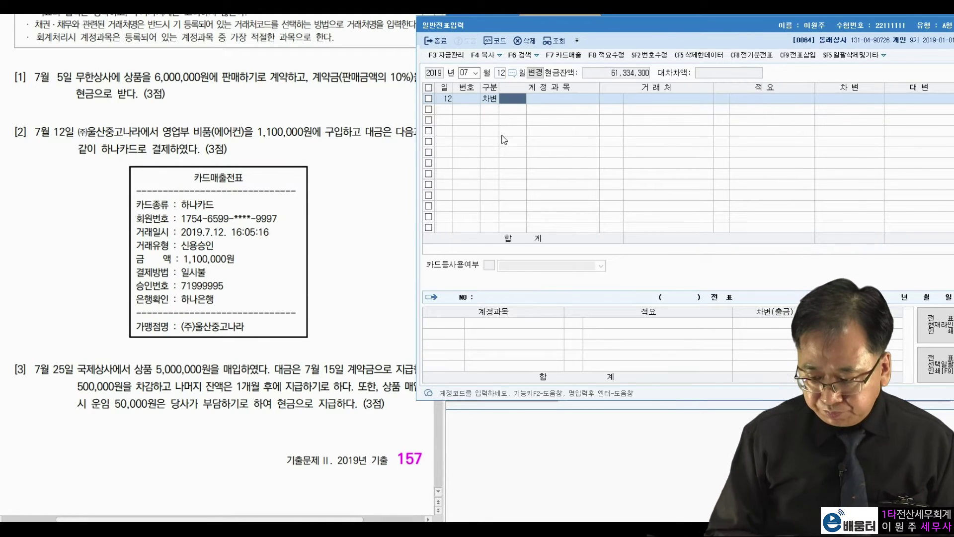
text(212)
key(Return)
key(Return)
key(Return)
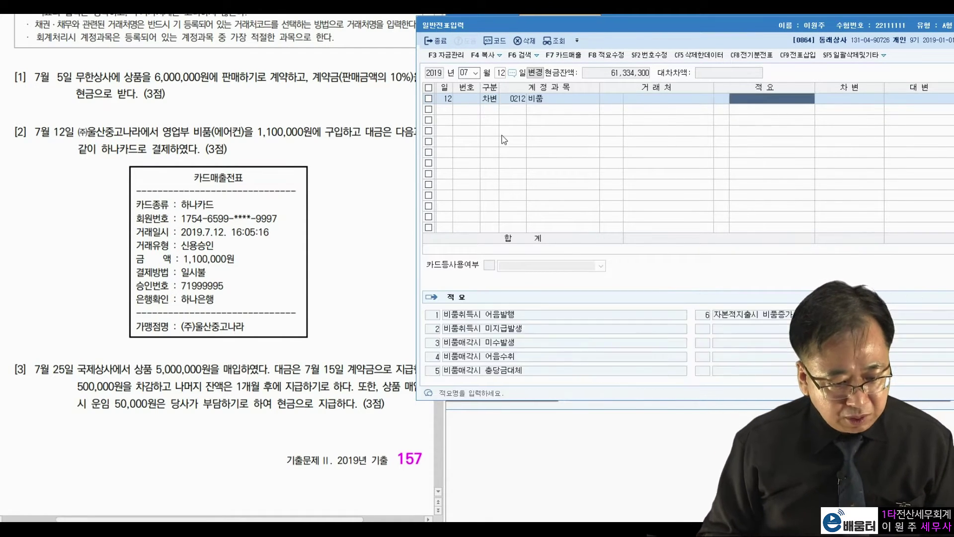
text(1100000)
key(Return)
text(4미지급)
key(Return)
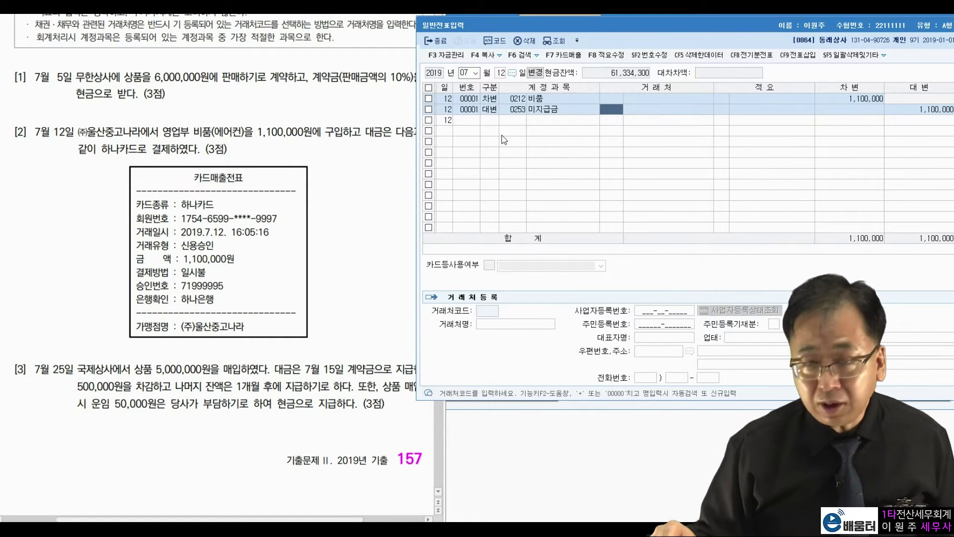
text(하나카)
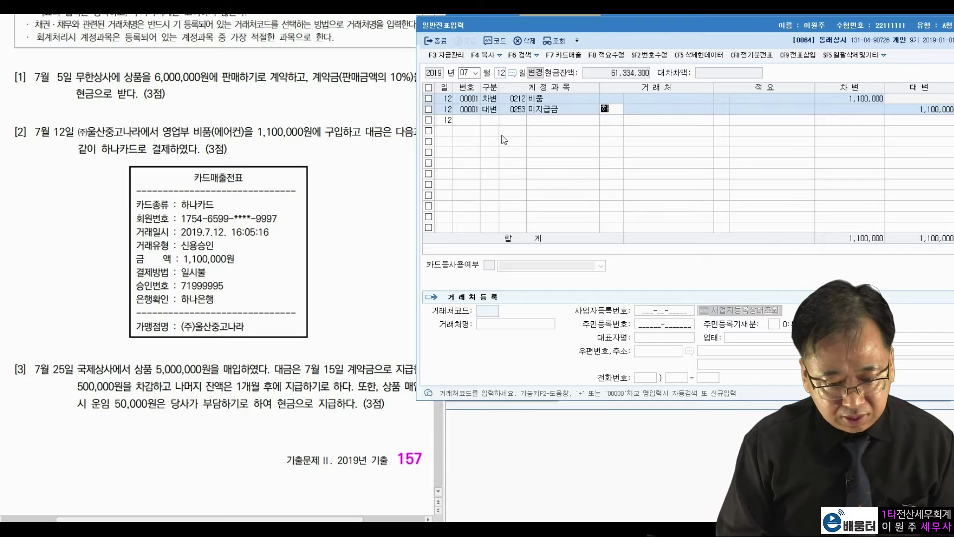
key(Return)
key(Return)
key(Return)
key(Return)
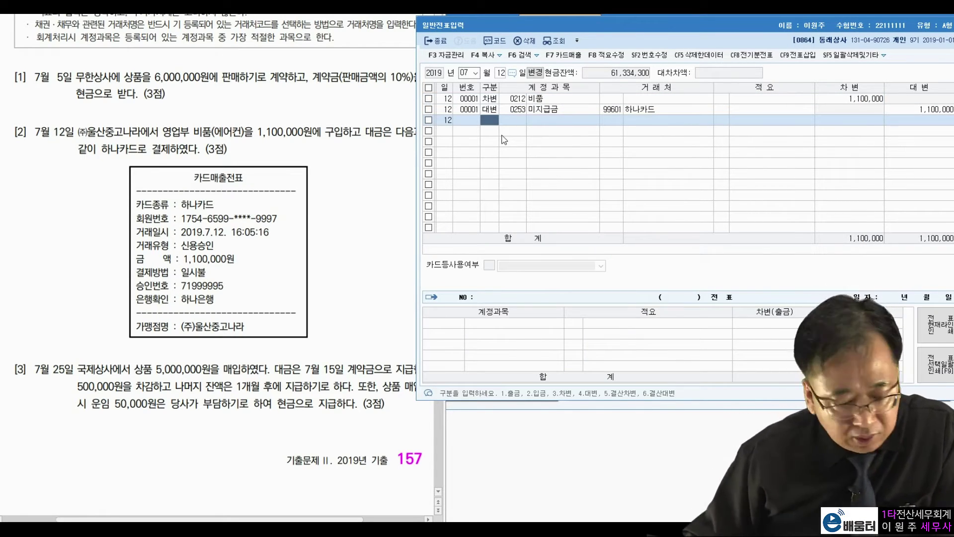
click(501, 73)
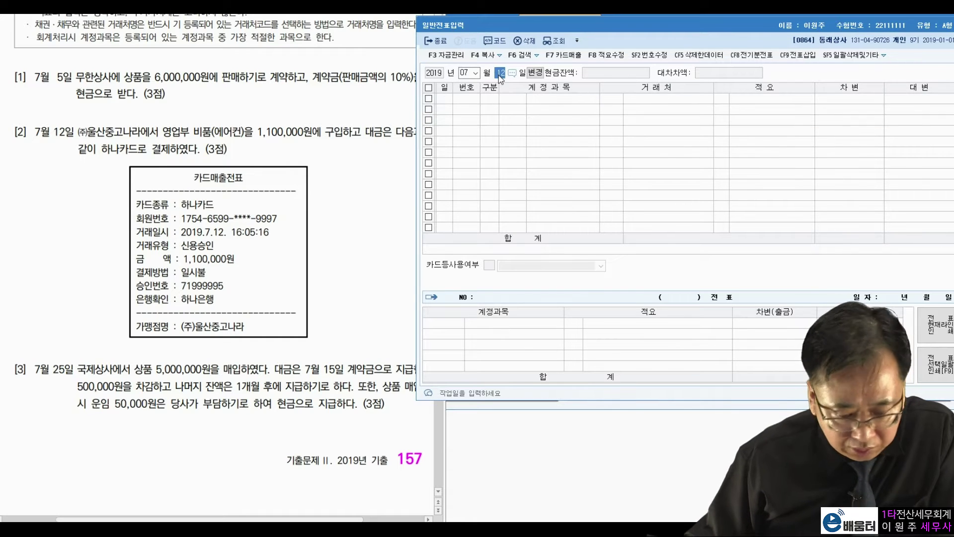
text(25)
key(Return)
click(228, 391)
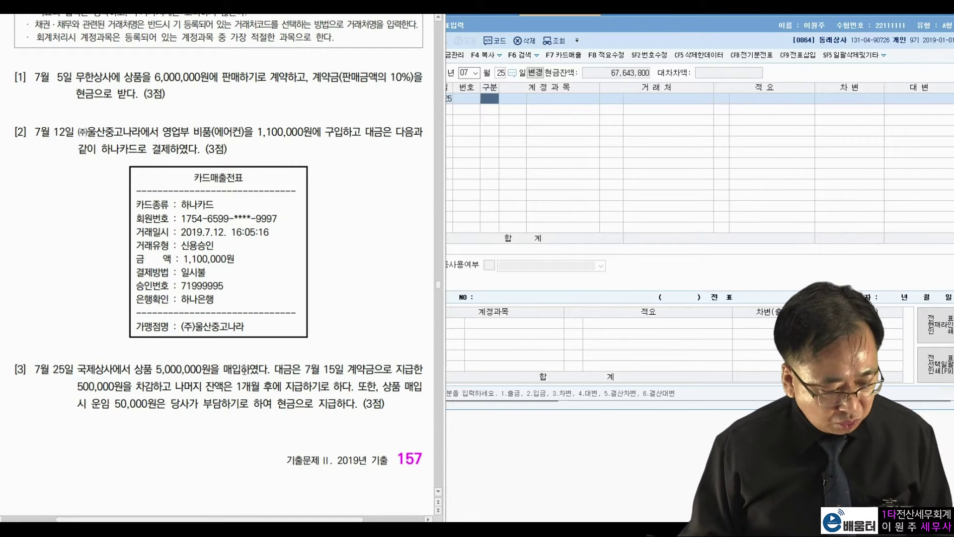
drag(275, 371, 338, 368)
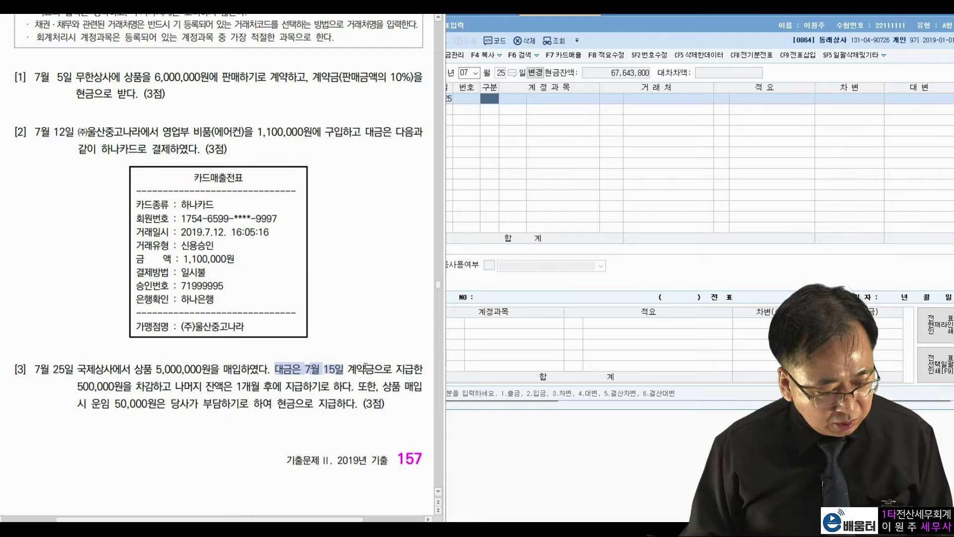
drag(134, 391, 76, 390)
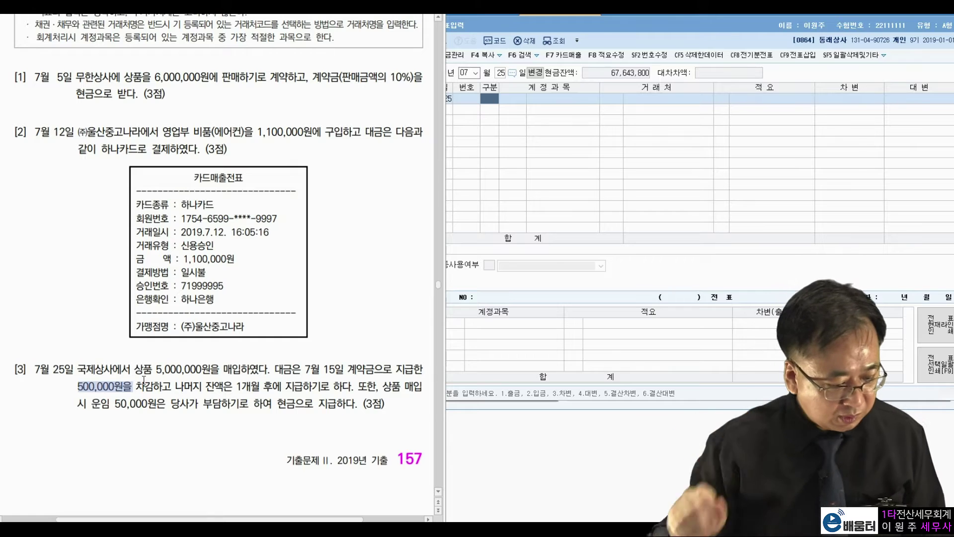
drag(222, 386, 319, 386)
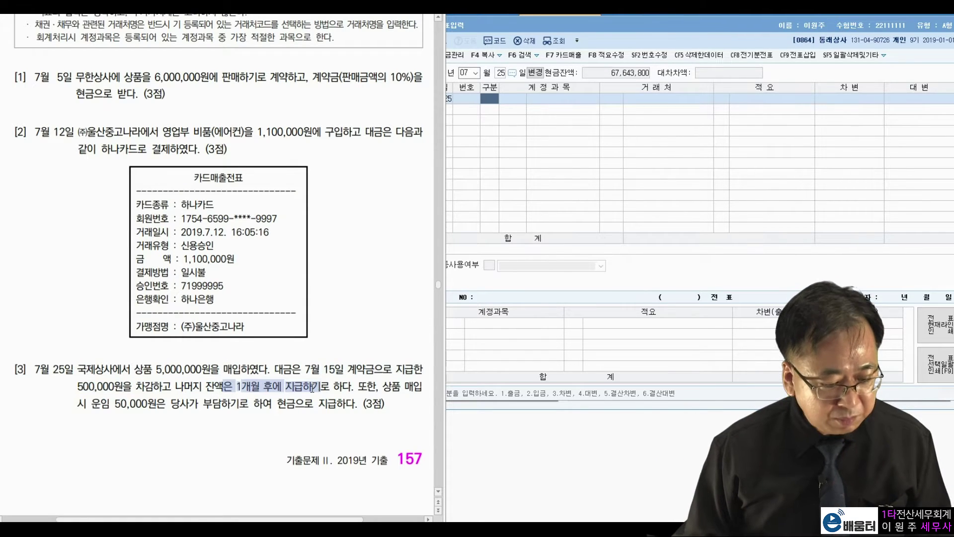
click(292, 355)
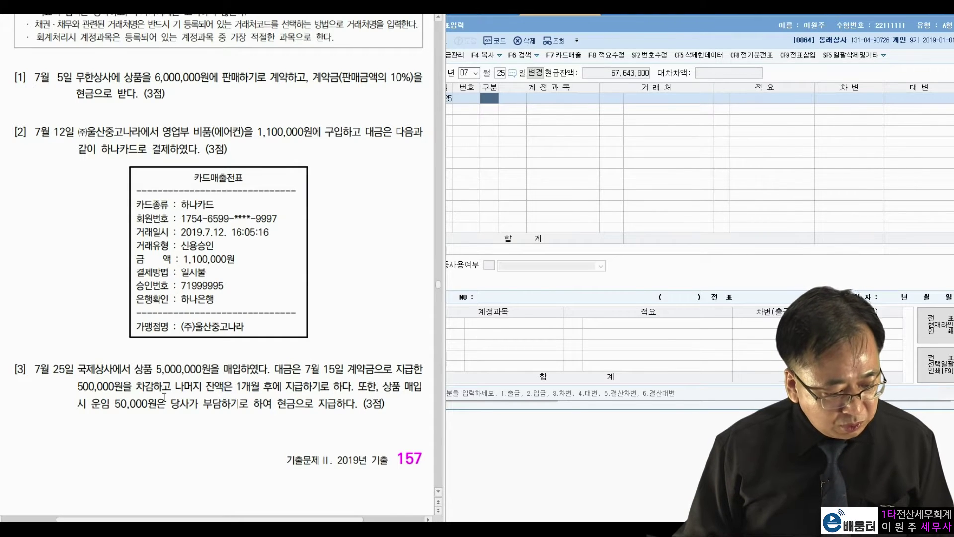
drag(114, 400, 191, 399)
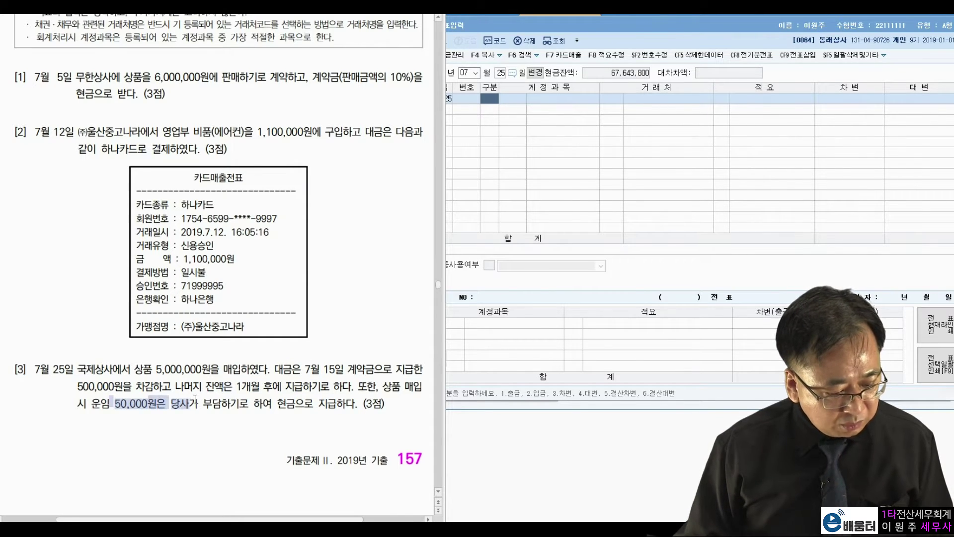
drag(277, 402, 300, 404)
click(251, 396)
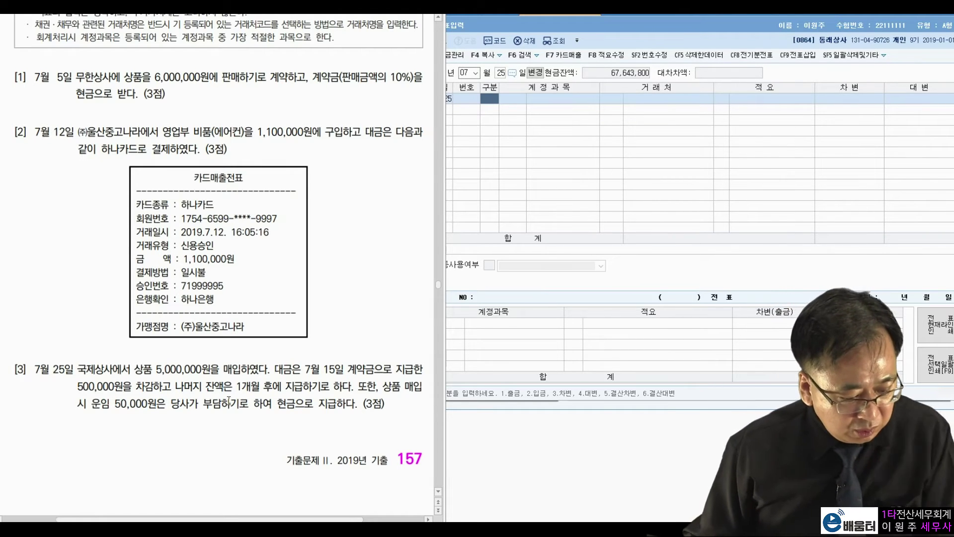
drag(153, 370, 205, 370)
drag(111, 403, 146, 406)
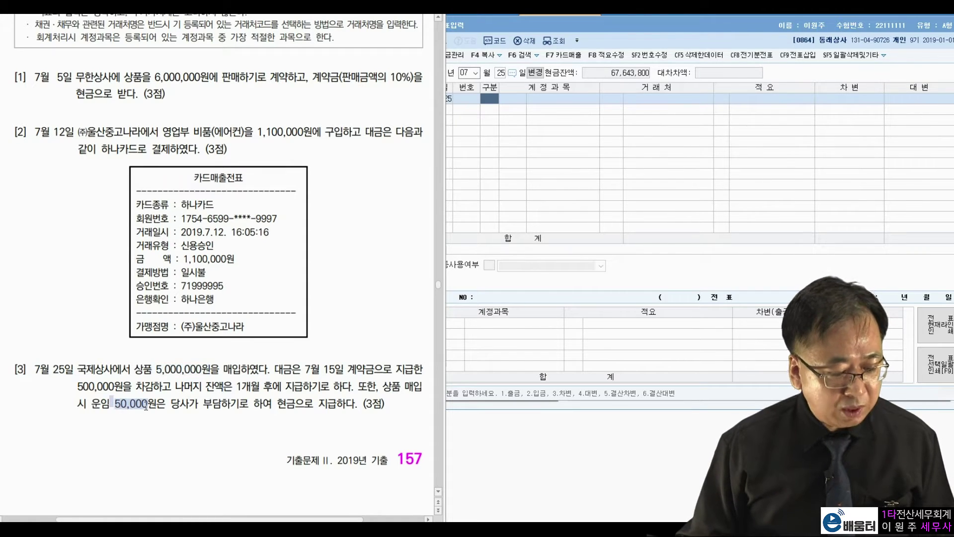
click(209, 392)
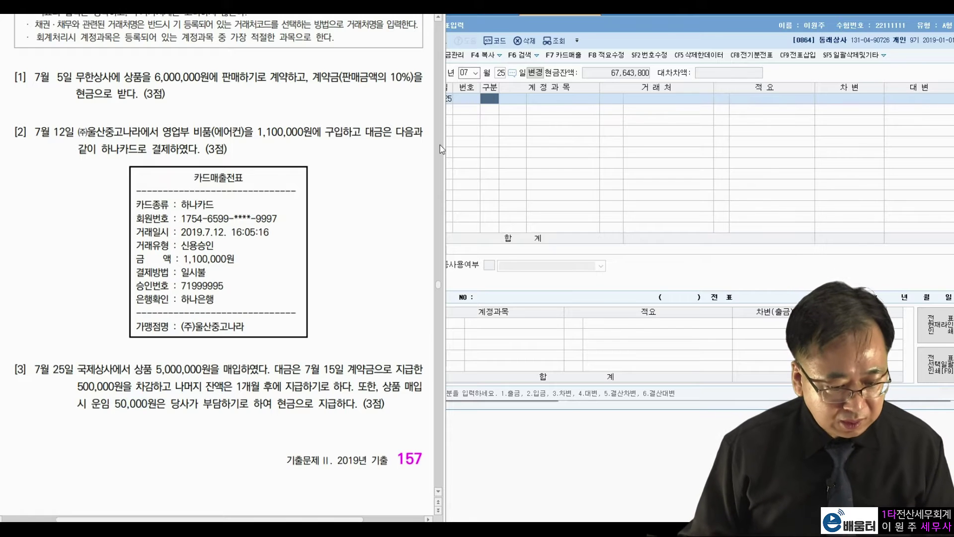
Step: Debit 0146 상품 5,050,000 on the July 25 voucher
click(499, 101)
text(3)
key(Return)
text(146)
key(Return)
key(Return)
key(Return)
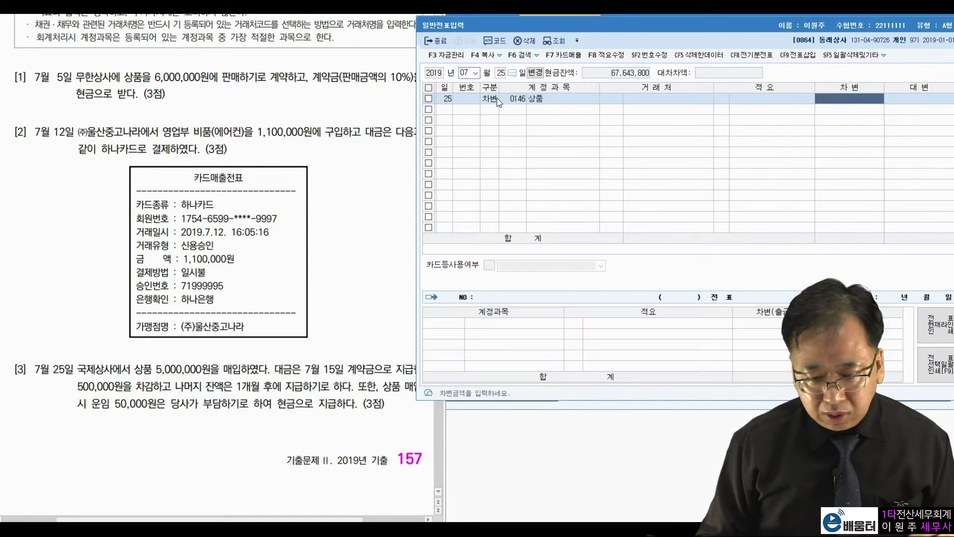
text(5050000)
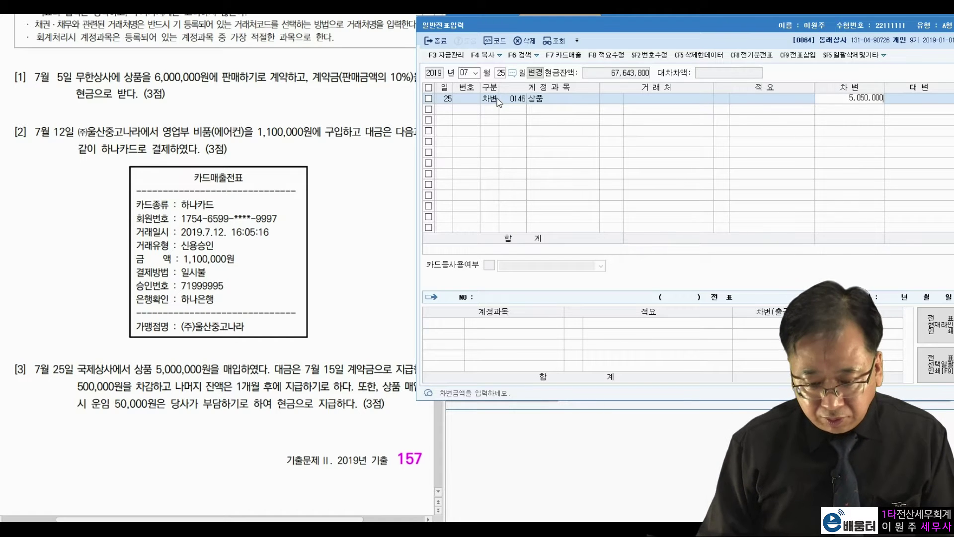
key(Return)
Step: Credit 선급금 500,000 with 국제상사 as the trading partner
text(4)
key(Return)
text(선급그)
key(Return)
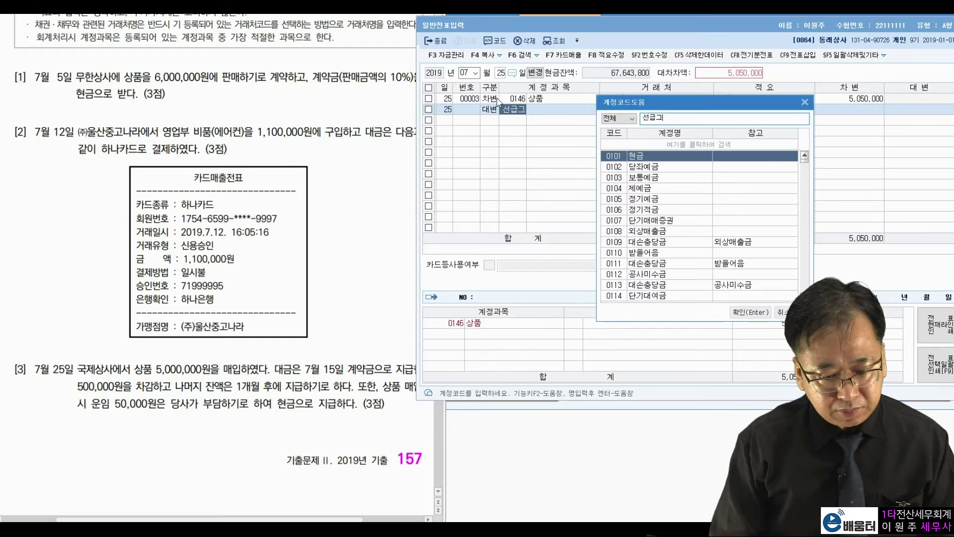
key(BackSpace)
text(ㅁ)
key(Return)
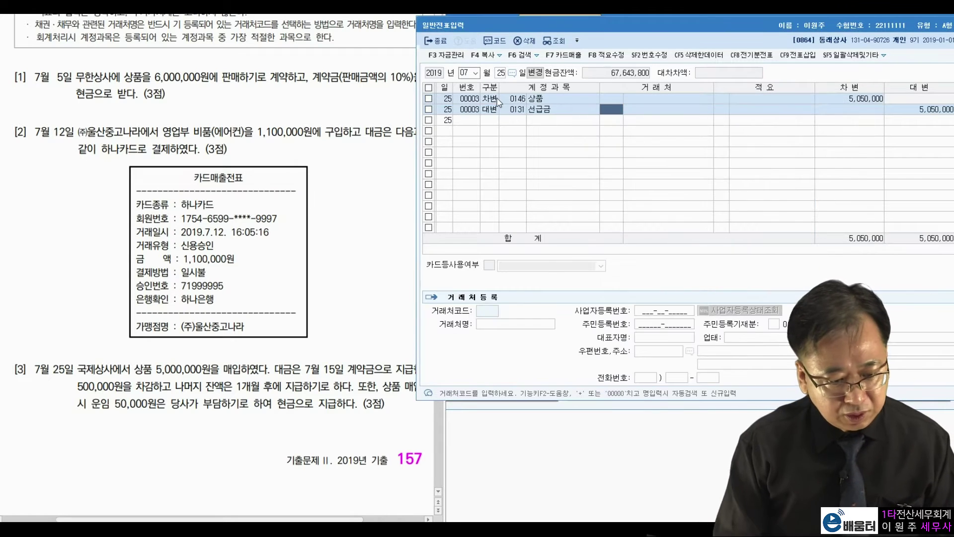
text(국제)
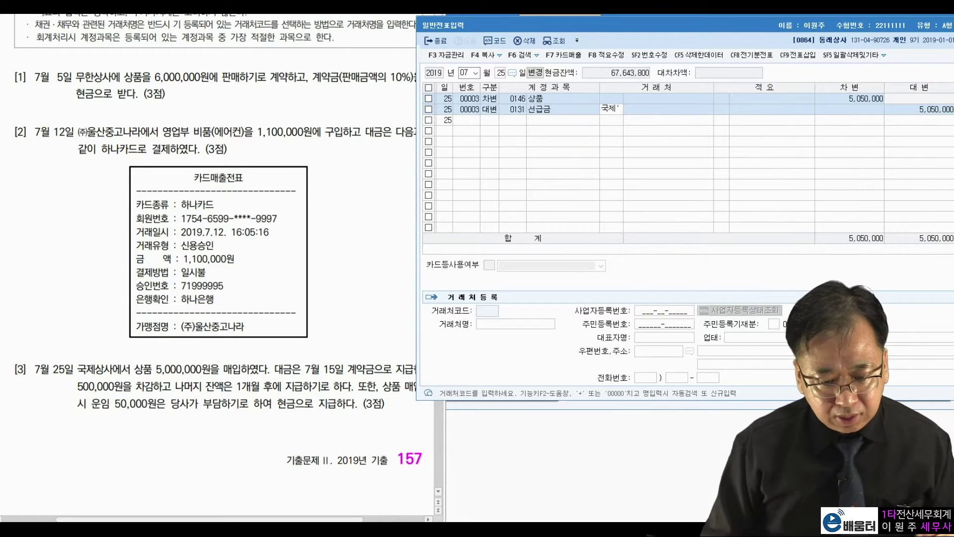
key(Return)
key(Return)
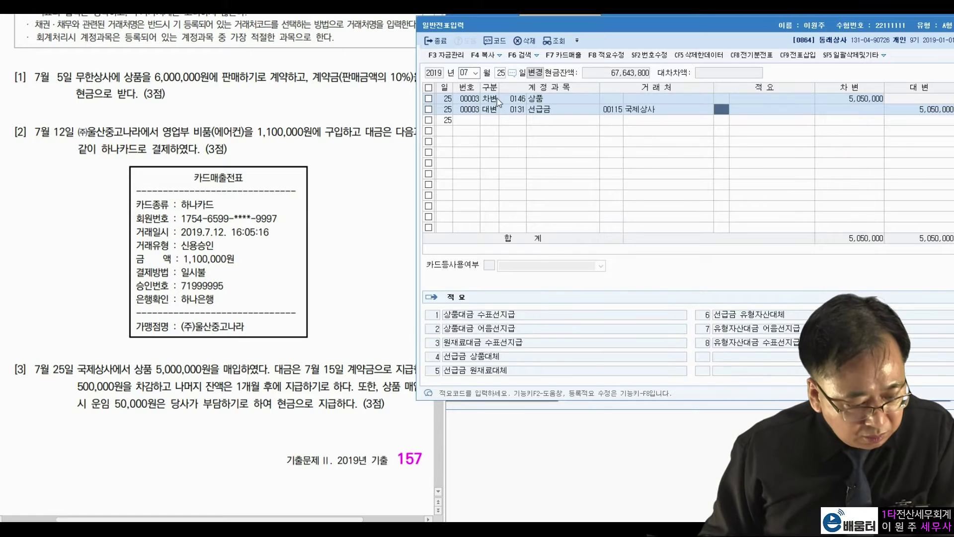
key(Return)
key(Up)
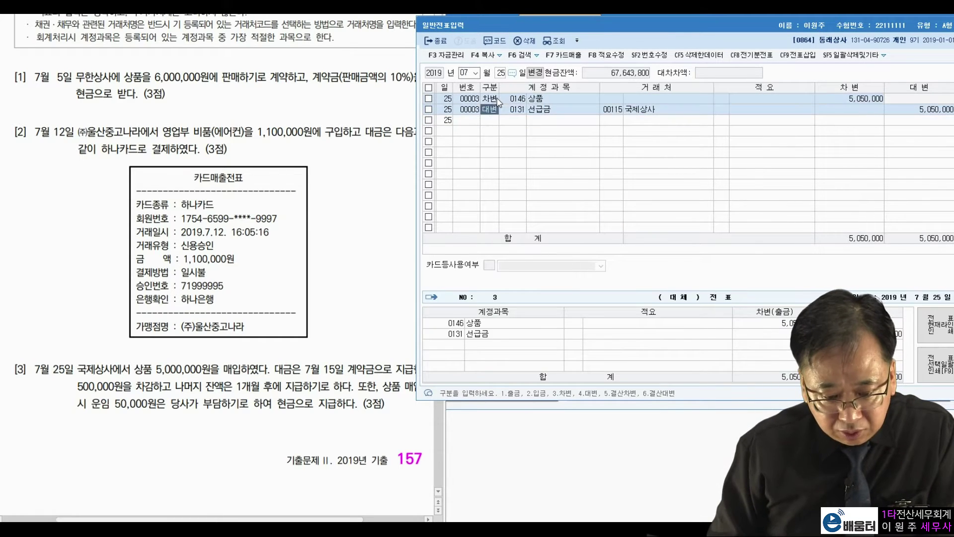
key(Return)
text(500000)
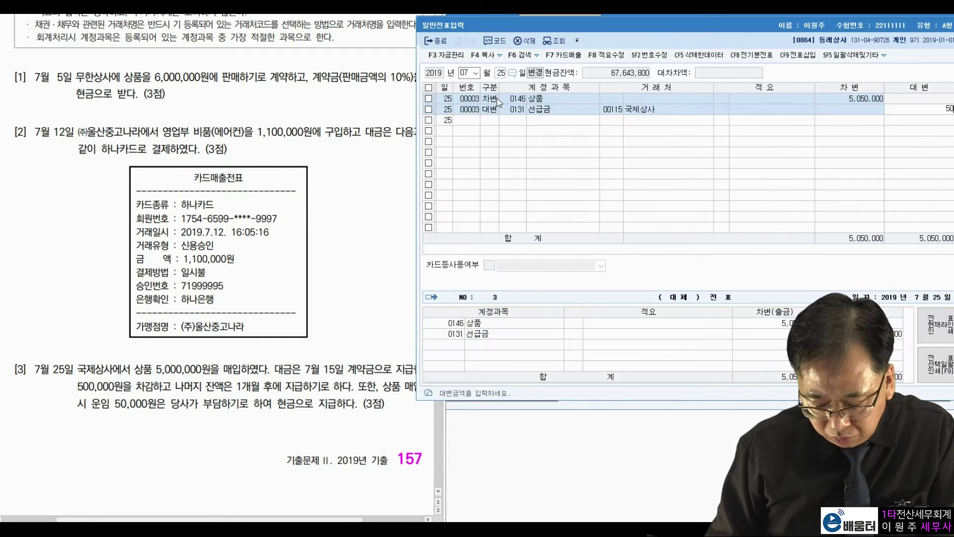
key(Return)
Step: Credit 외상매입금 4,500,000 to 국제상사 (00115) and 0101 현금 50,000
text(4)
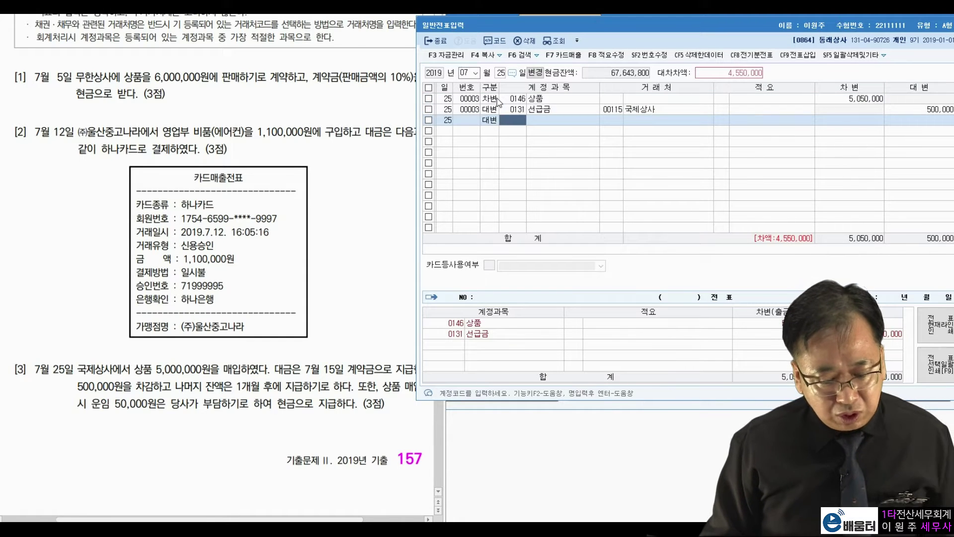
text(외상매)
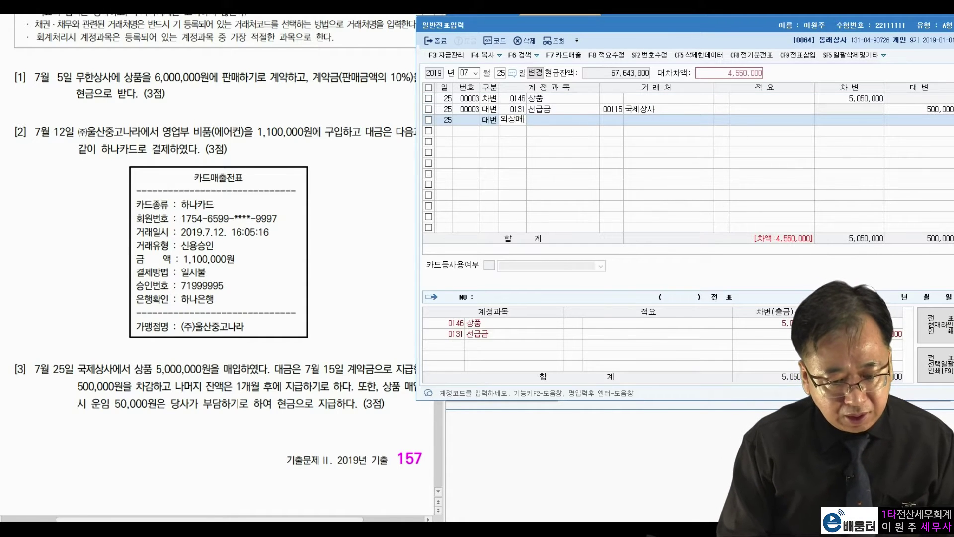
key(Return)
text(ㅂ)
key(Down)
key(Down)
key(Down)
key(Down)
key(Down)
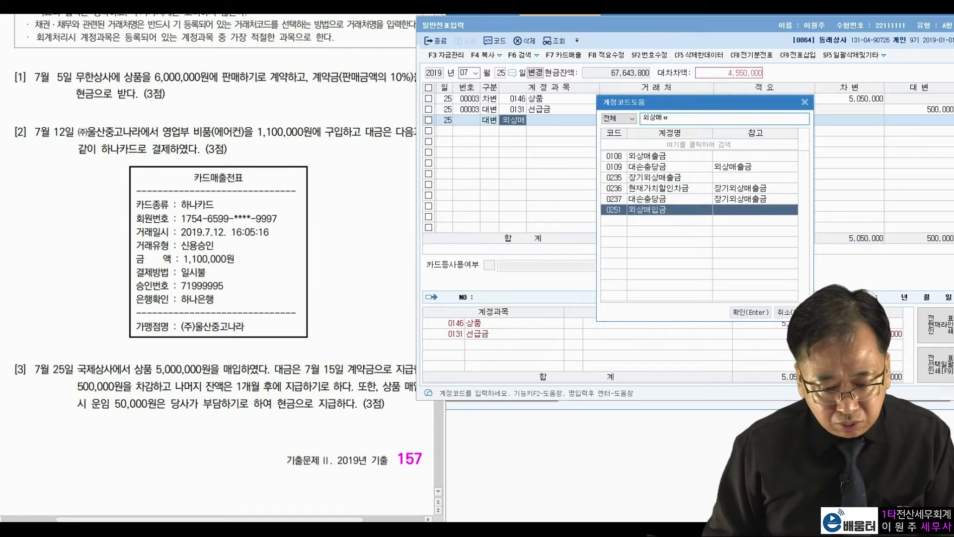
key(Return)
text(115)
key(Return)
key(Return)
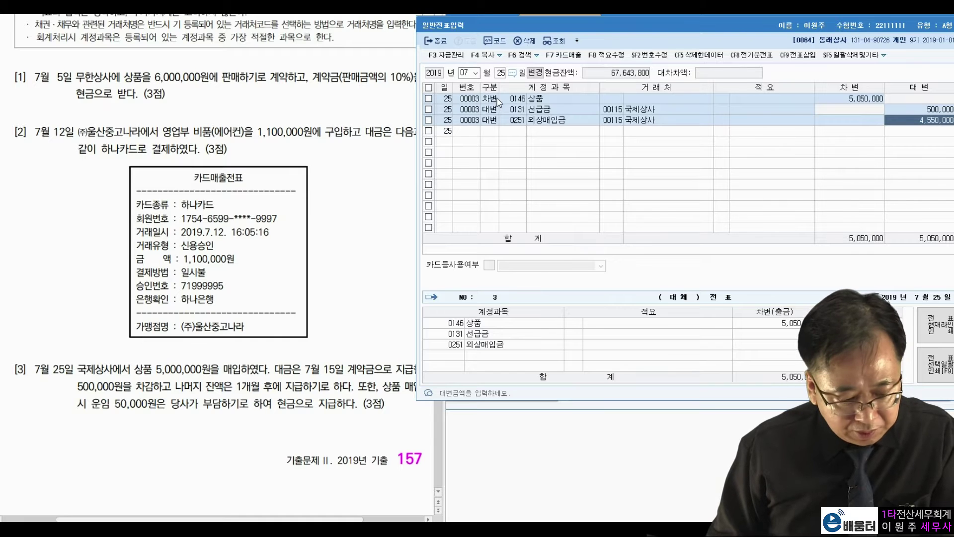
text(4500000)
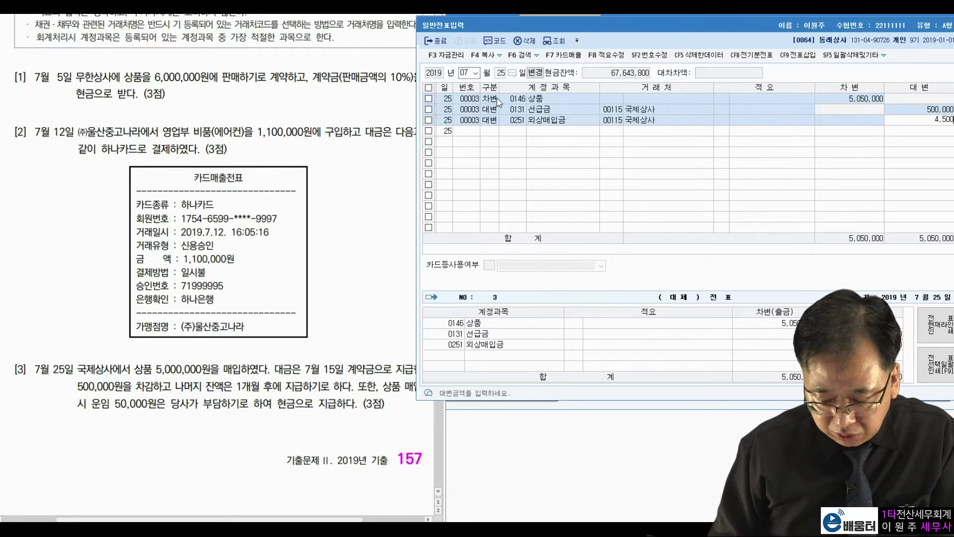
key(Return)
text(4)
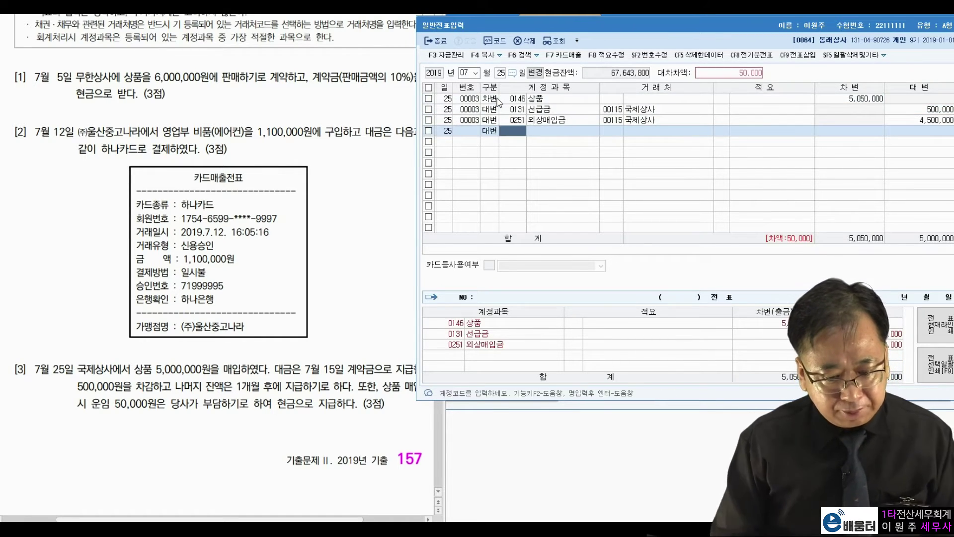
text(101)
key(Return)
key(Return)
key(Return)
key(Return)
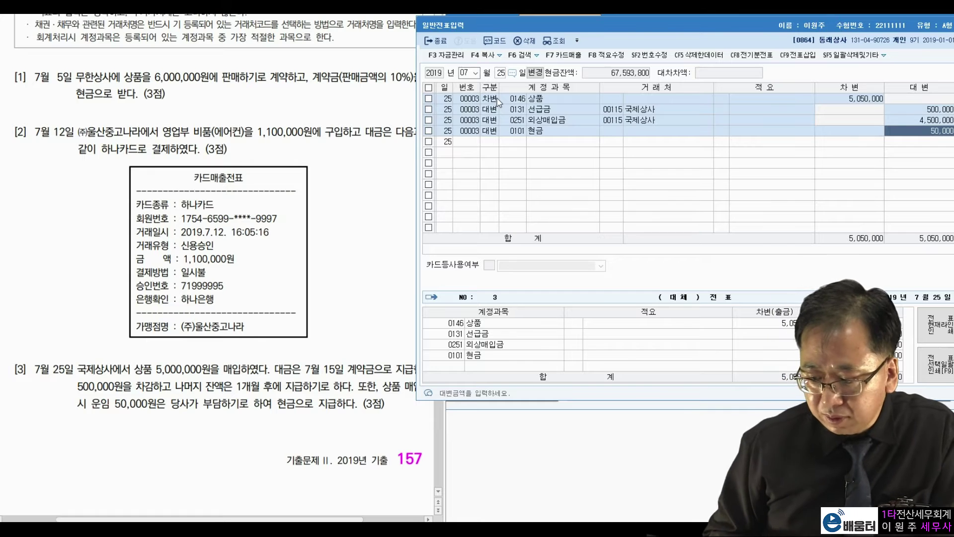
key(Return)
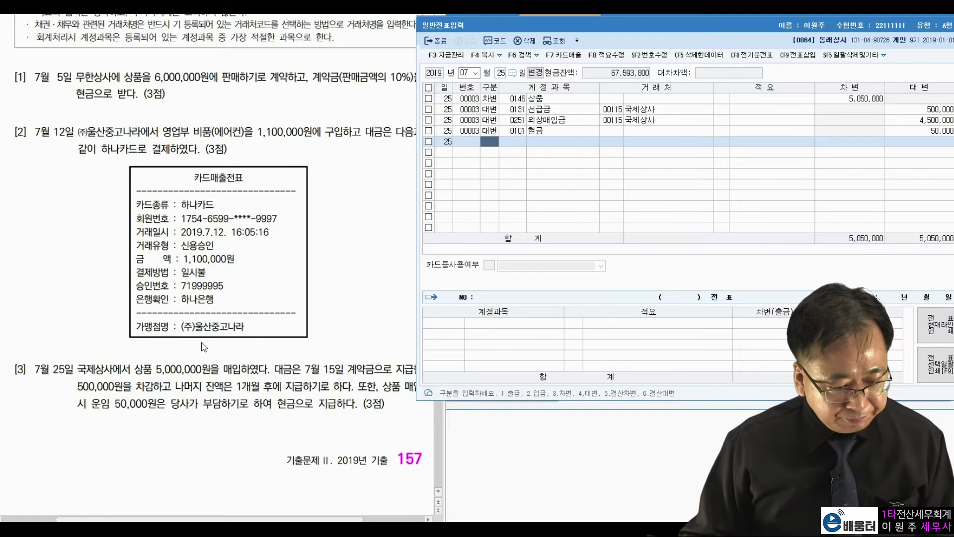
Step: Set the journal entry date to August 4
click(207, 346)
scroll(207, 347, down, 5)
scroll(206, 346, down, 4)
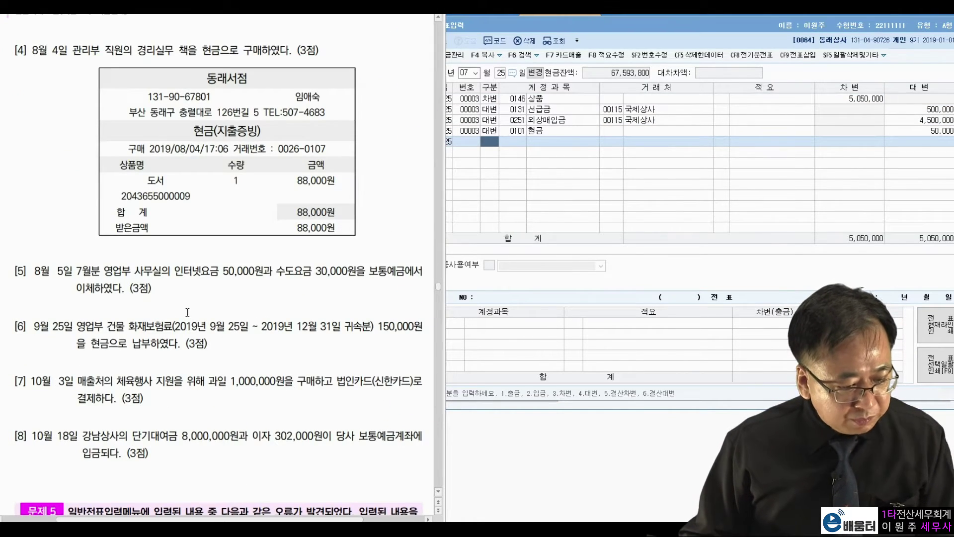
click(467, 72)
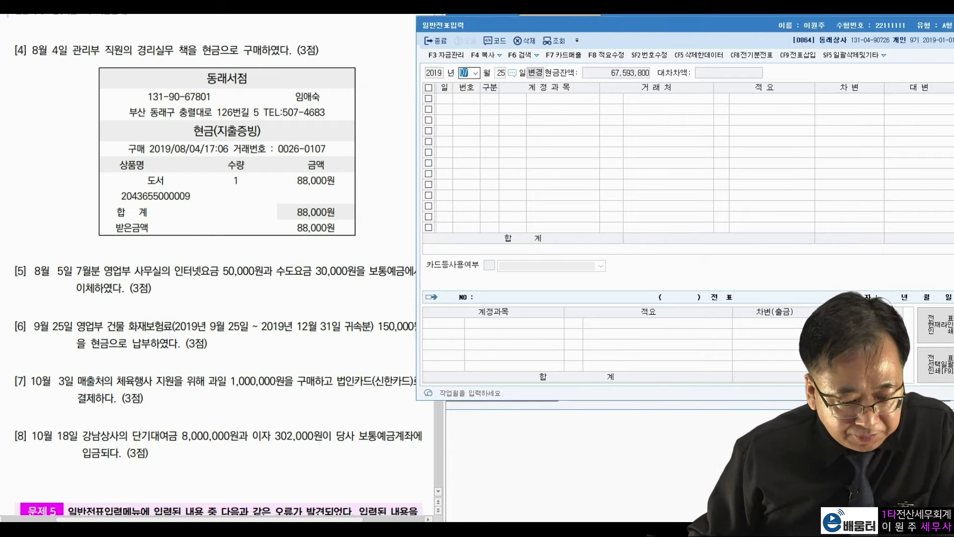
text(08)
key(Return)
text(4)
key(Return)
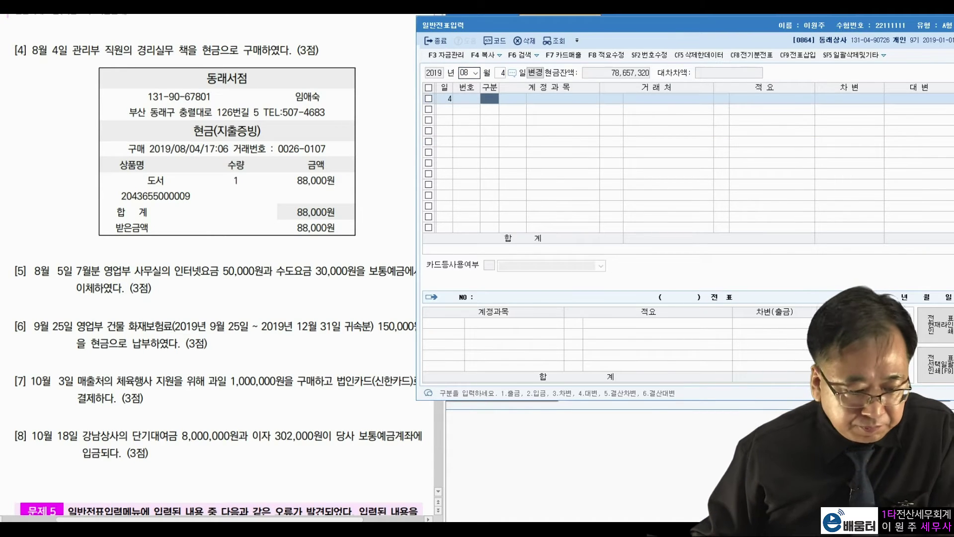
Step: Check problem [4] on the sheet for the cash payment and the 88,000 receipt amount
click(198, 51)
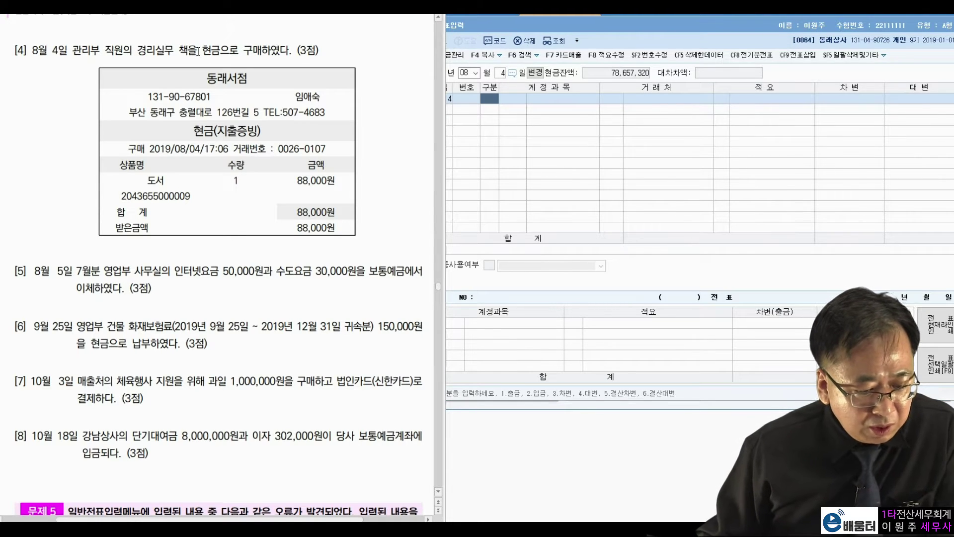
drag(202, 50, 220, 50)
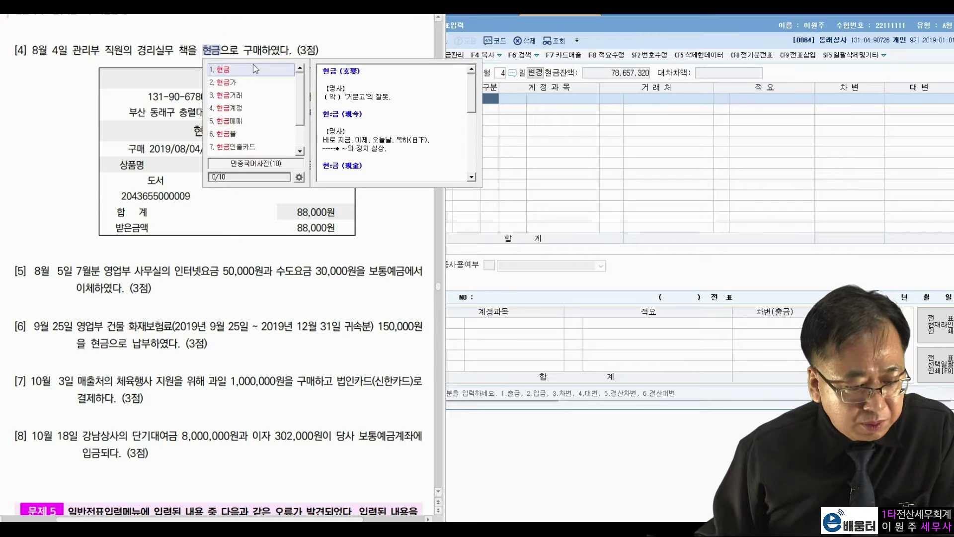
click(266, 46)
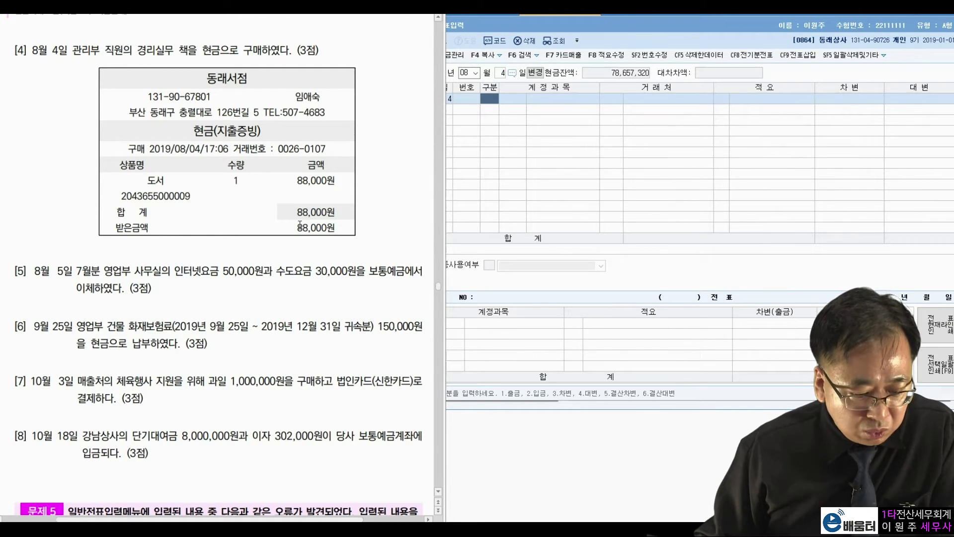
drag(298, 227, 327, 230)
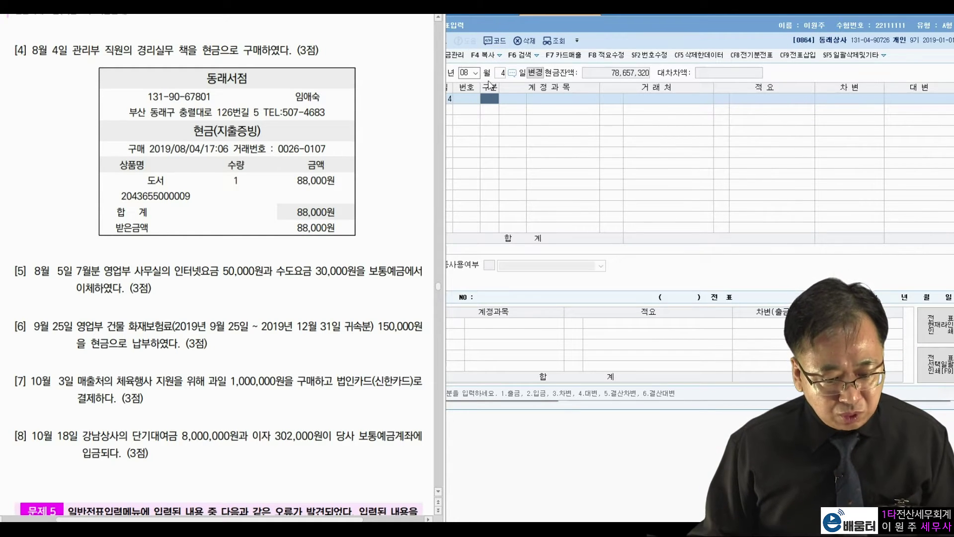
click(492, 102)
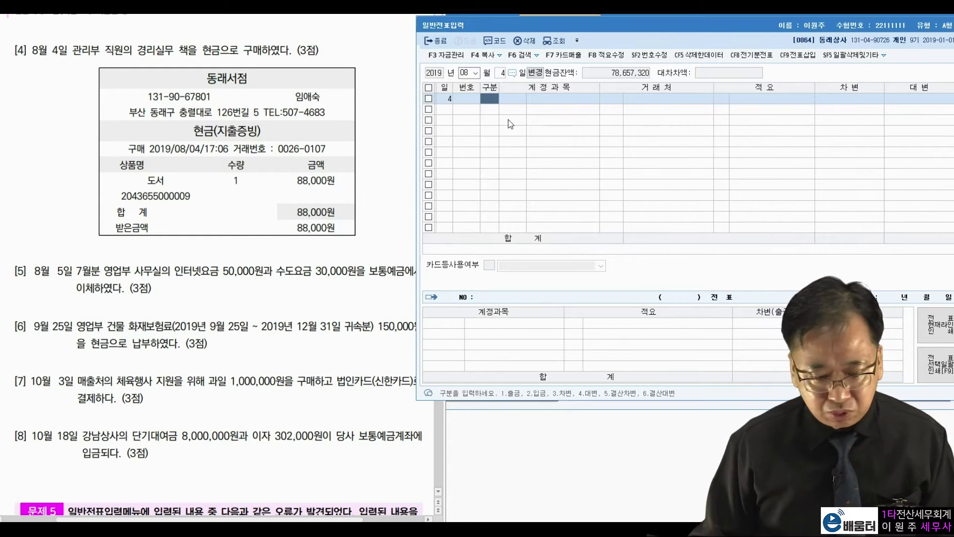
Step: Enter a cash payment (구분 1) debiting 0826 도서인쇄비 88,000
text(1)
key(Return)
text(도서이)
key(Return)
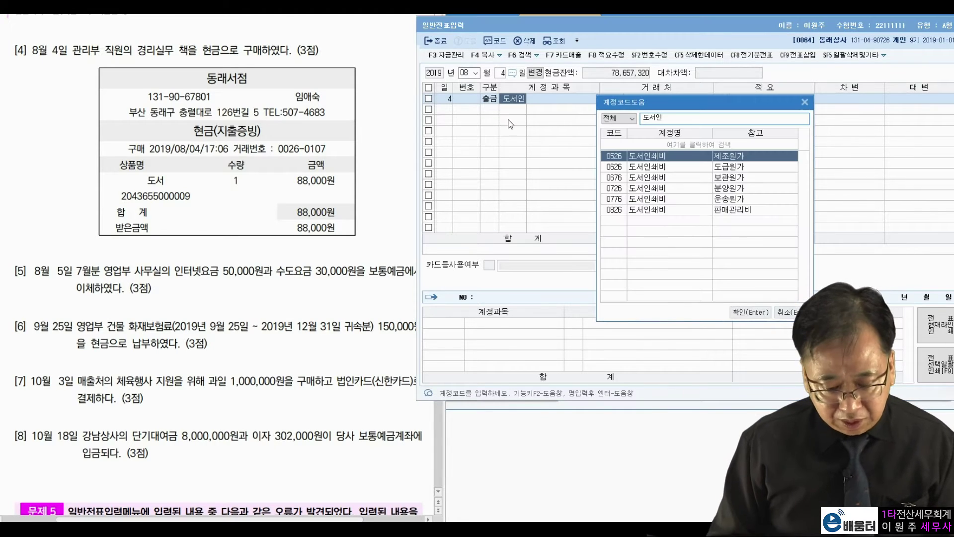
key(Down)
key(Down)
key(Down)
key(Down)
key(Down)
key(Return)
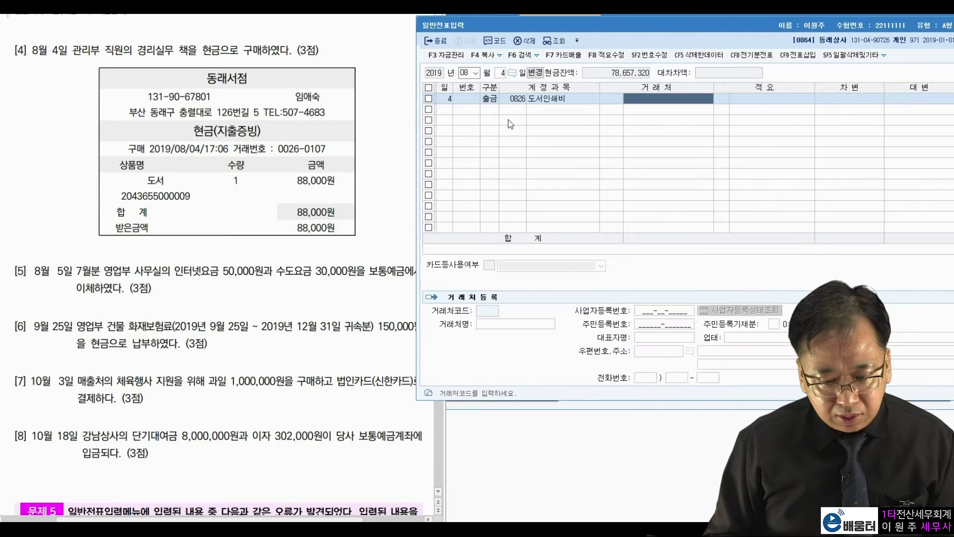
key(Return)
key(Return)
text(880000)
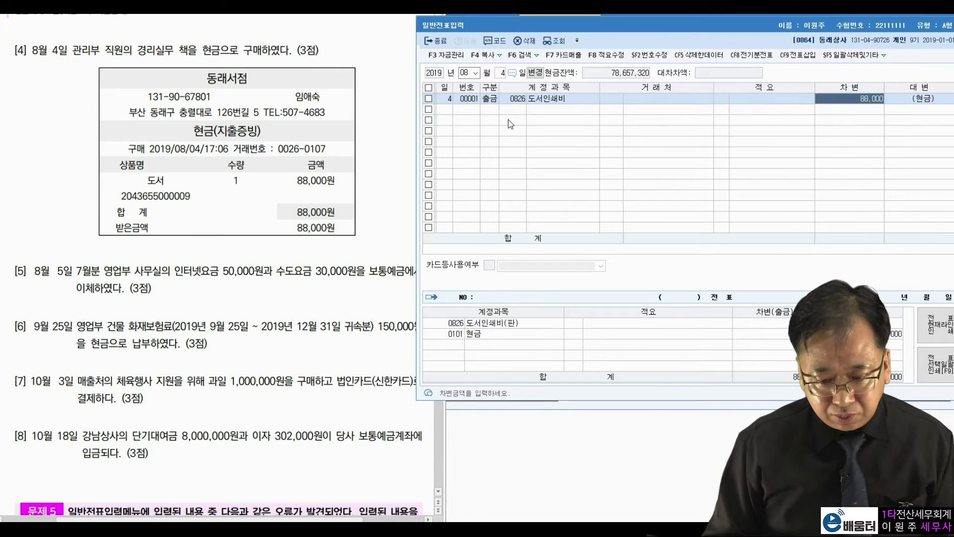
key(Return)
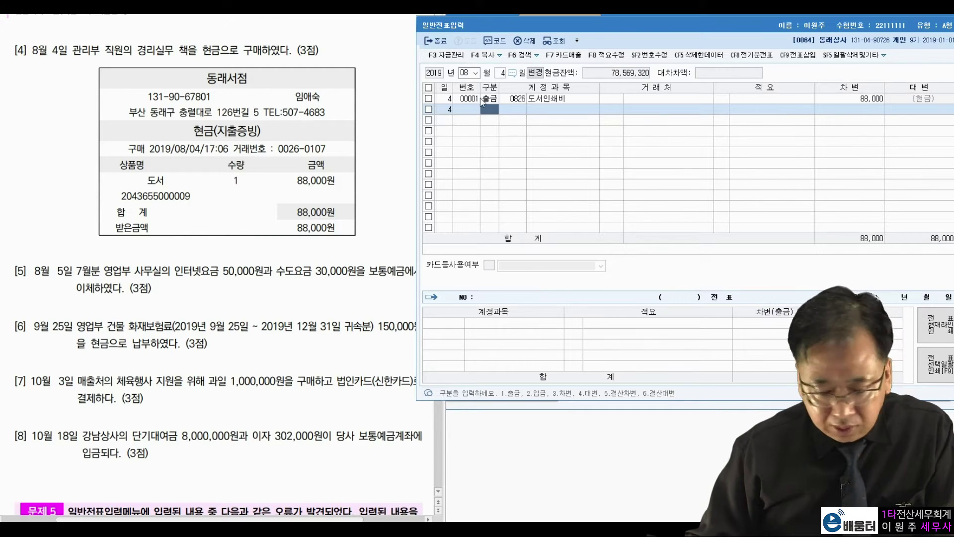
click(309, 256)
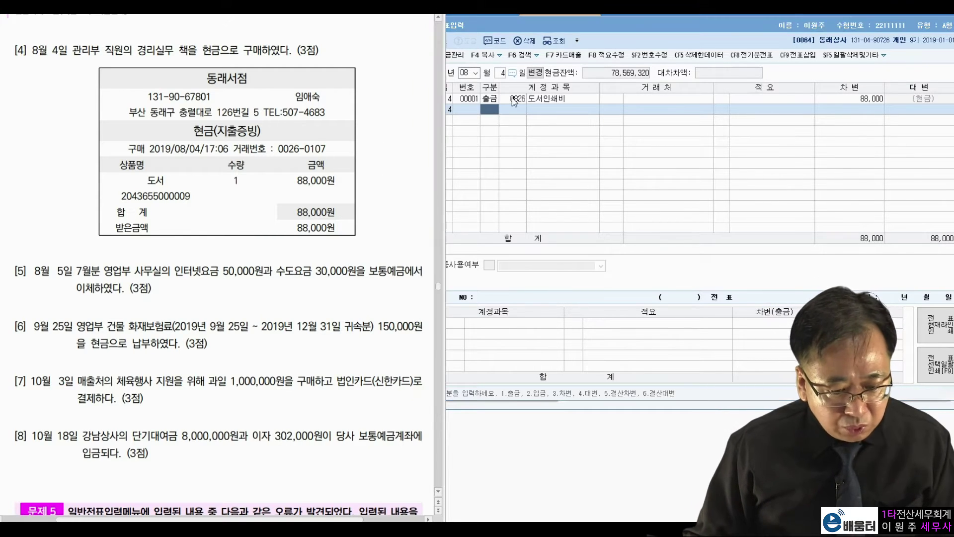
click(502, 75)
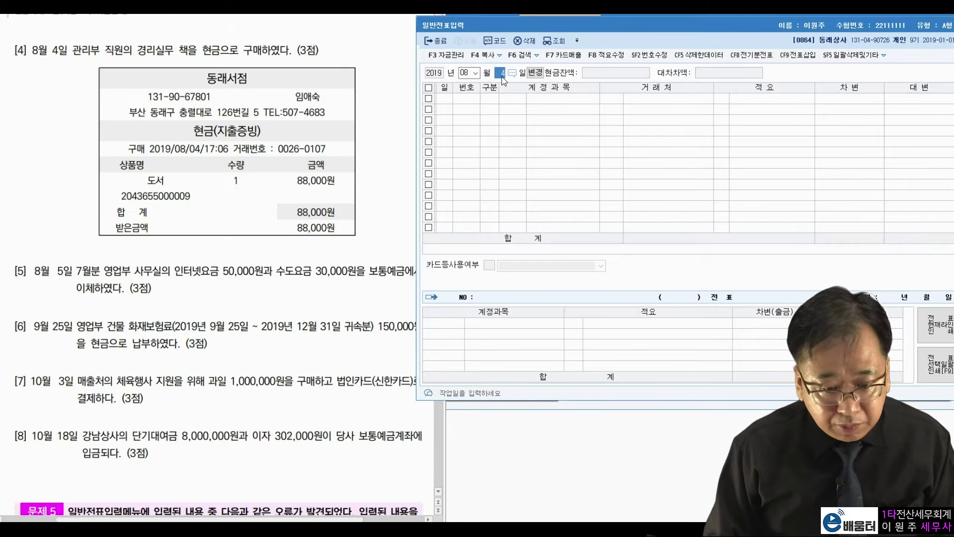
Step: Set the day to August 5 and read item 5's 50,000 internet and 30,000 water charges
text(5)
key(Return)
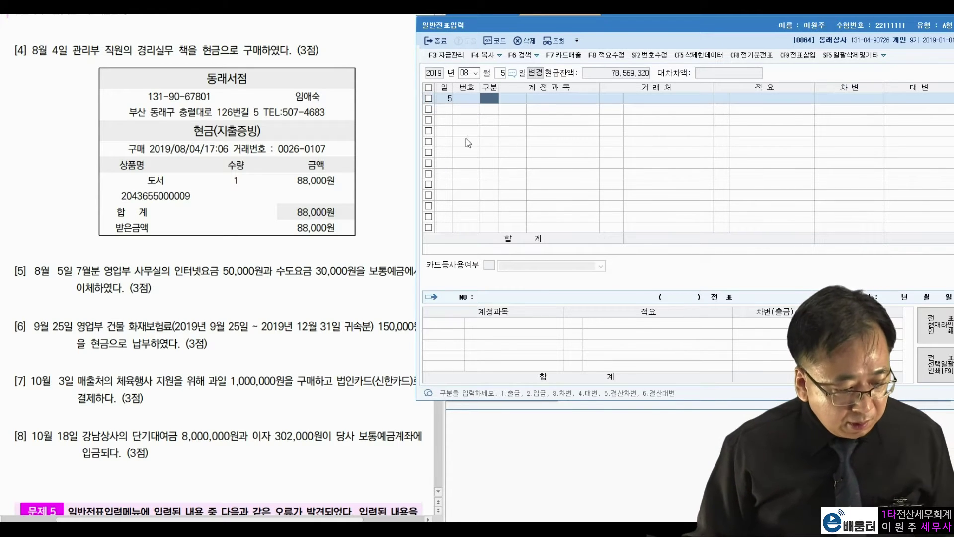
click(204, 257)
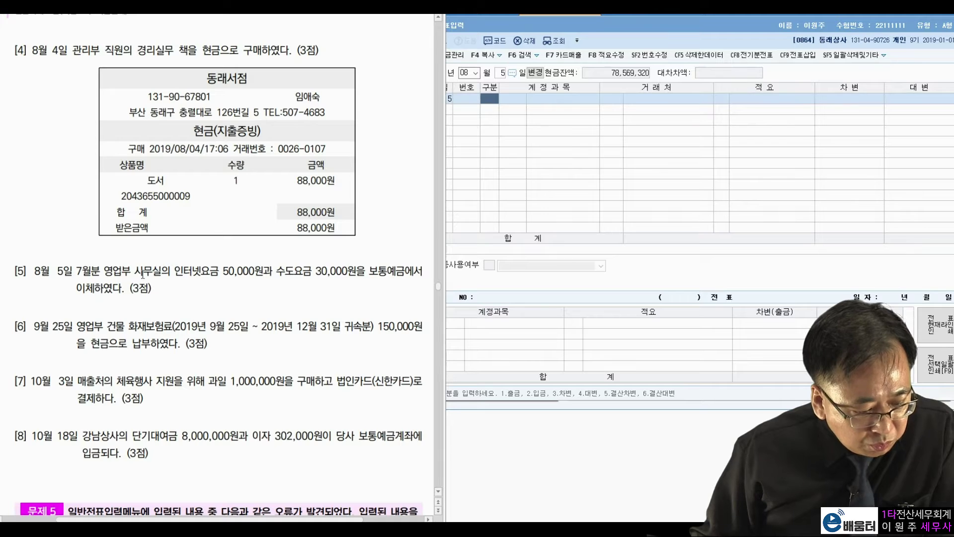
drag(223, 273, 356, 273)
click(374, 276)
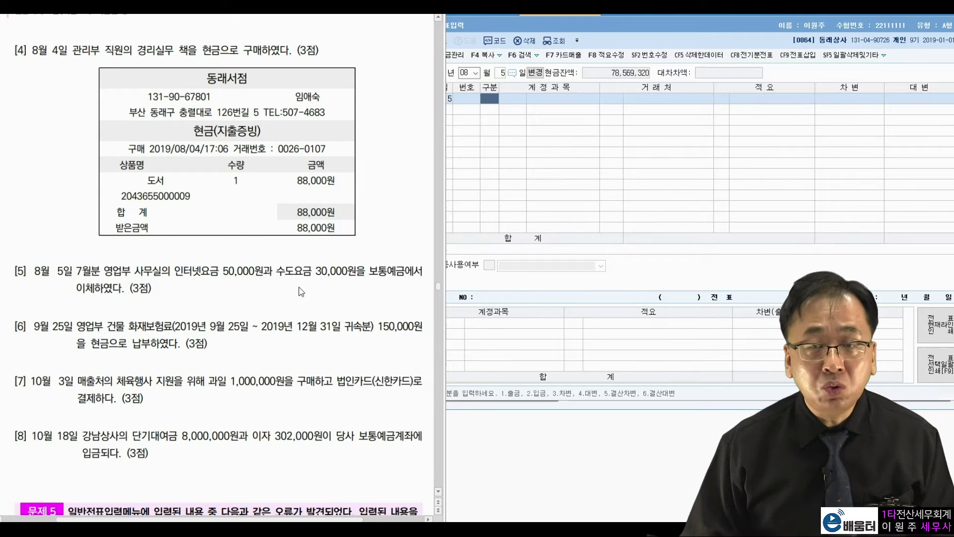
click(498, 101)
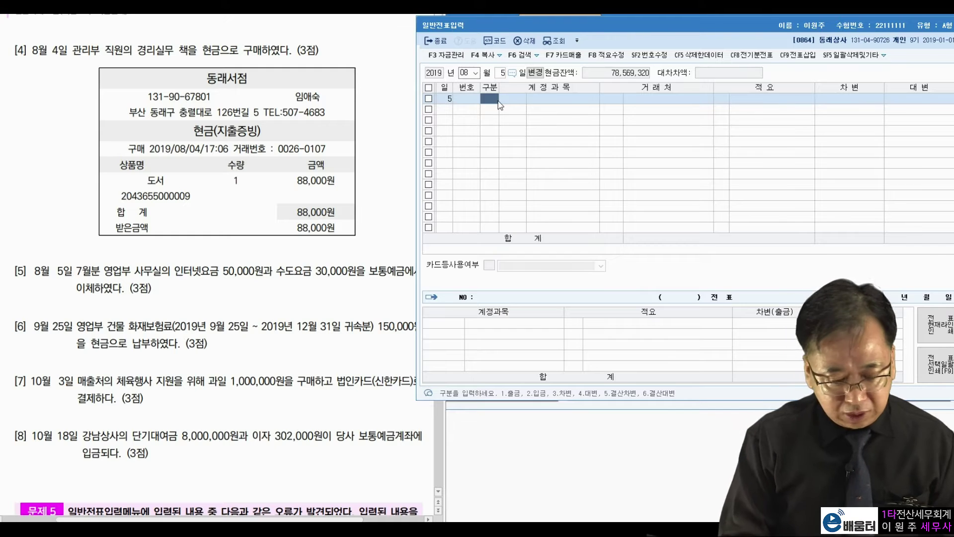
Step: Add a debit line to 0814 통신비 for 50,000
text(3)
key(Return)
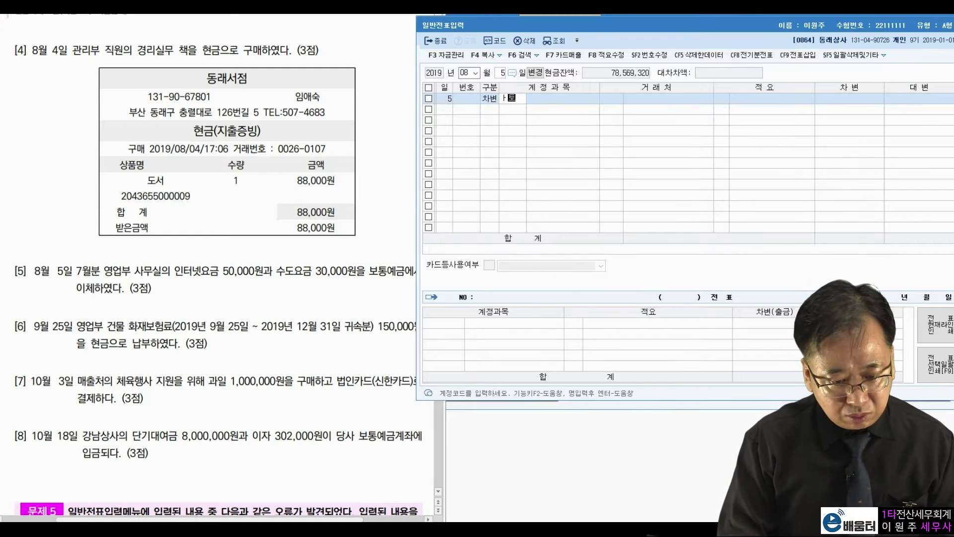
text(통신)
key(Return)
key(Down)
key(Down)
key(Down)
key(Down)
key(Down)
key(Return)
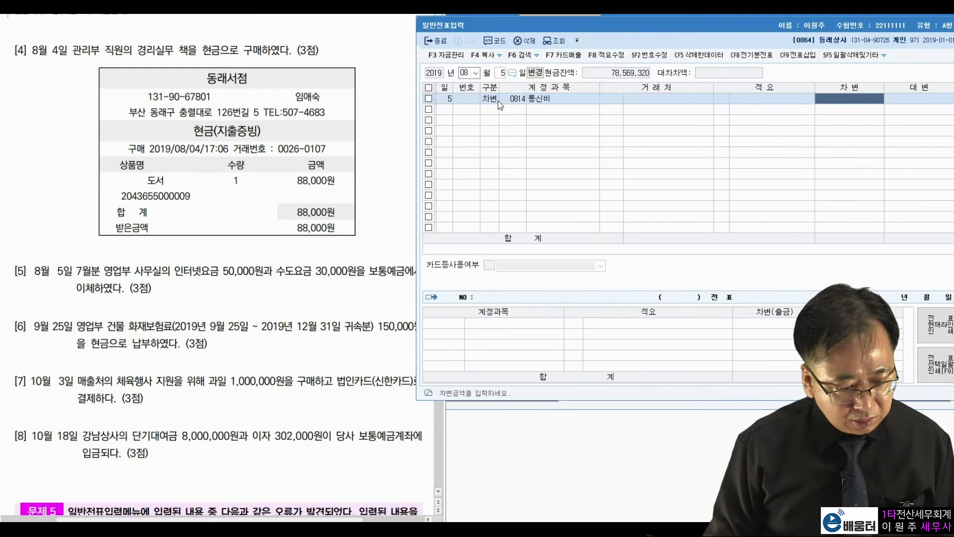
text(50000)
key(Return)
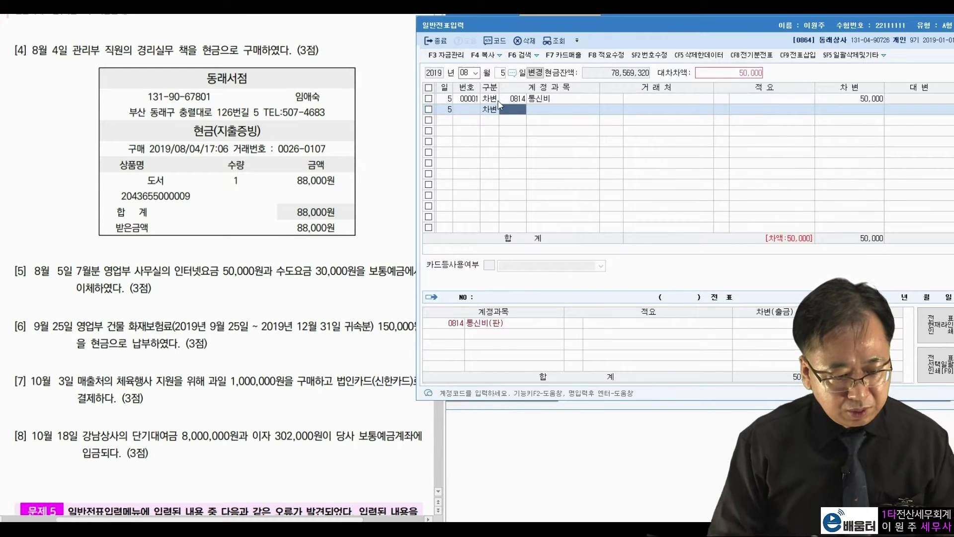
Step: Add a debit line to 0815 수도광열비 for 30,000
text(수도)
key(Return)
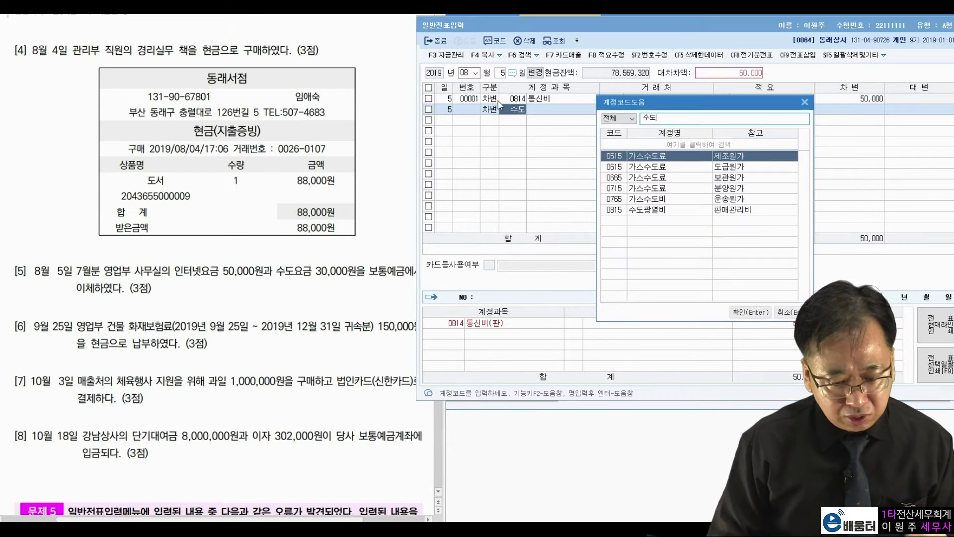
key(Down)
key(Down)
key(Down)
key(Down)
key(Down)
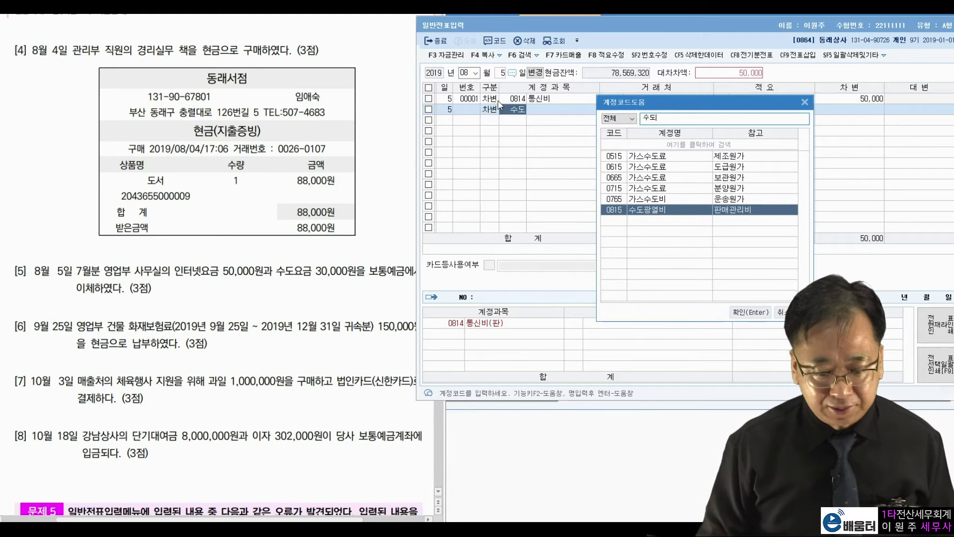
key(Return)
key(Return)
key(Return)
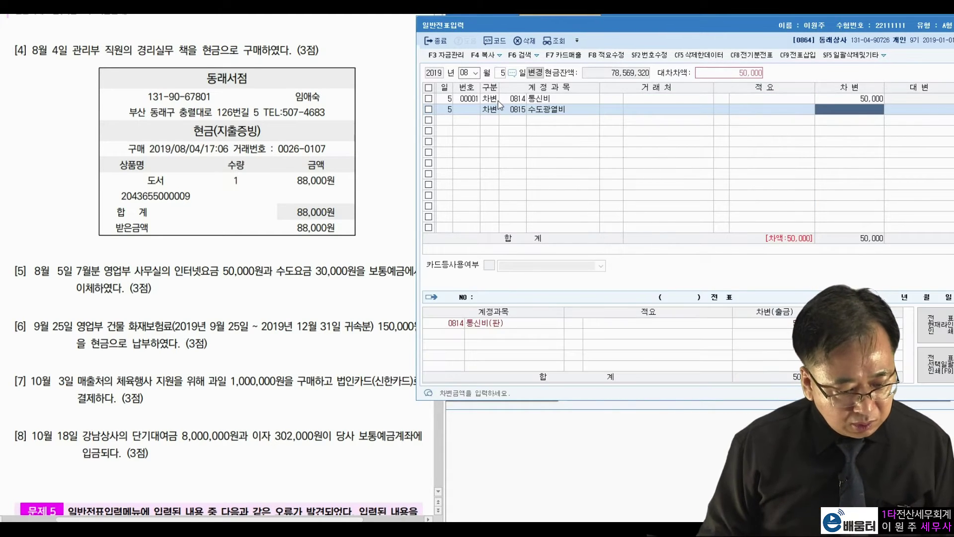
text(300000)
Step: Credit 0103 보통예금 for the 80,000 total to balance the voucher
key(Return)
text(4)
key(Return)
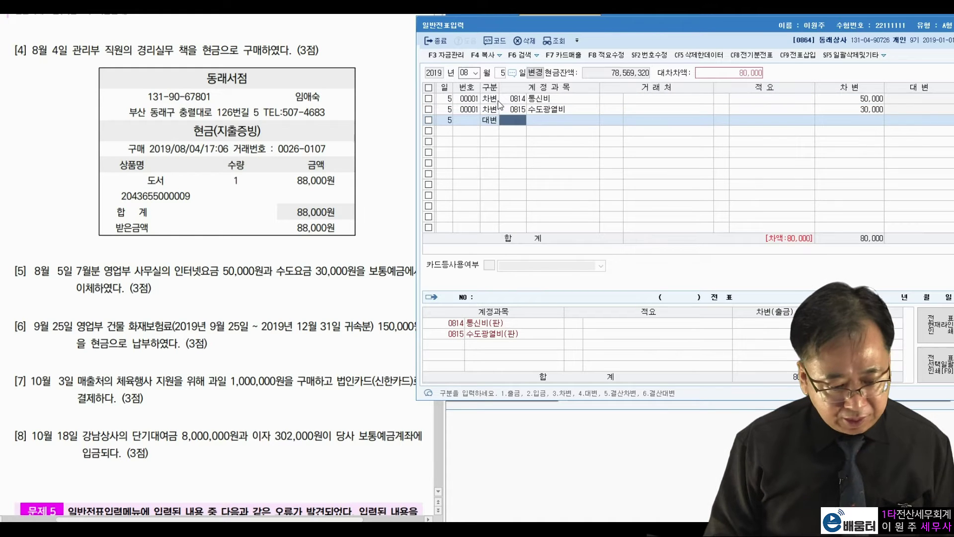
text(보통)
key(Return)
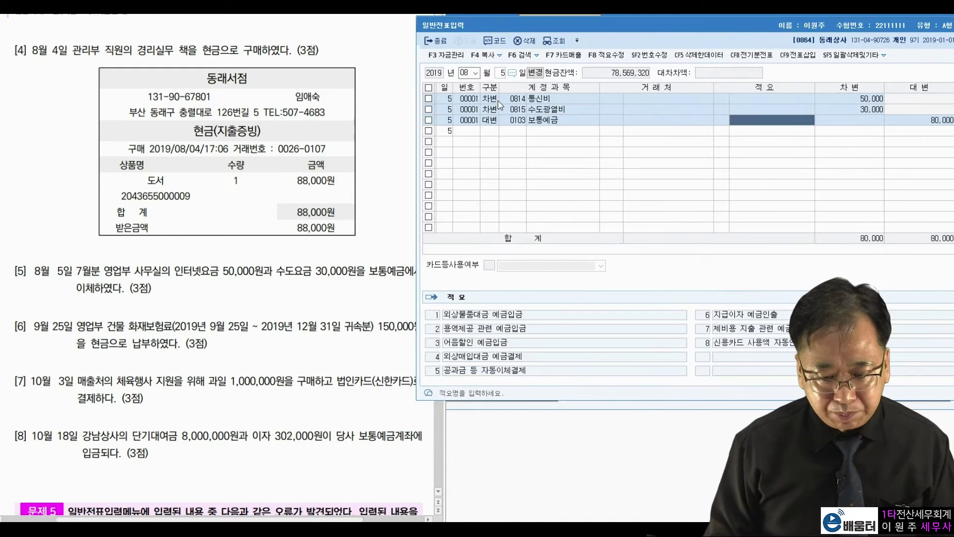
key(Return)
key(Return)
key(Return)
key(Return)
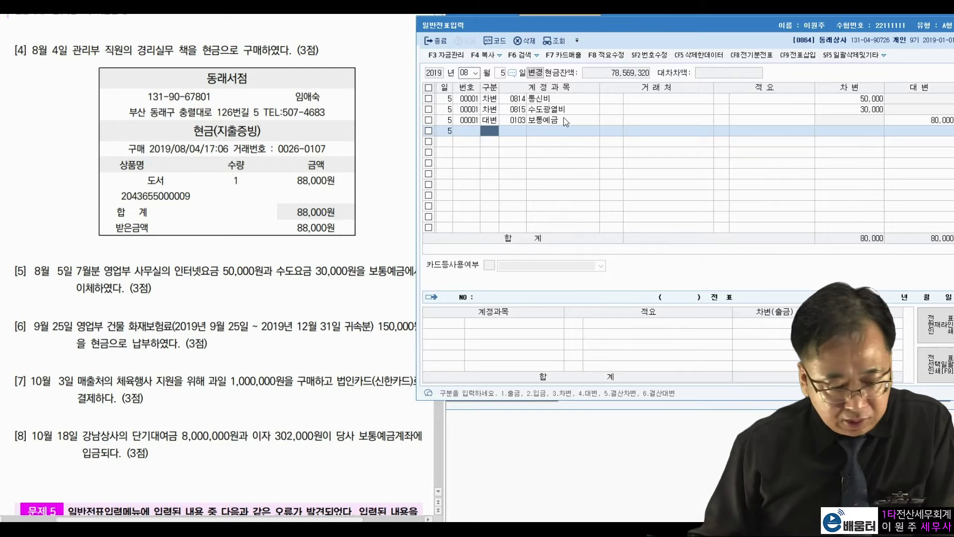
click(501, 73)
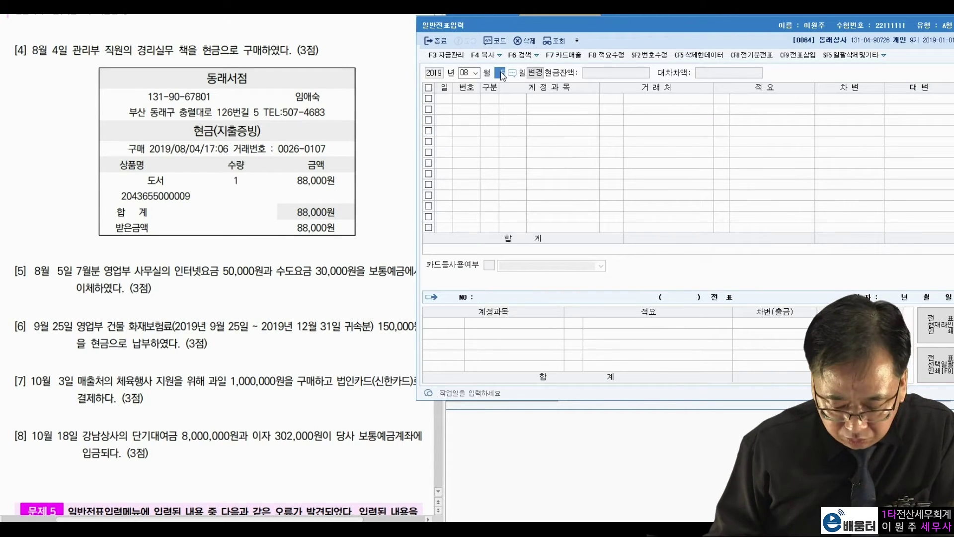
Step: Change the journal entry date to September 25
key(shift+Tab)
text(9)
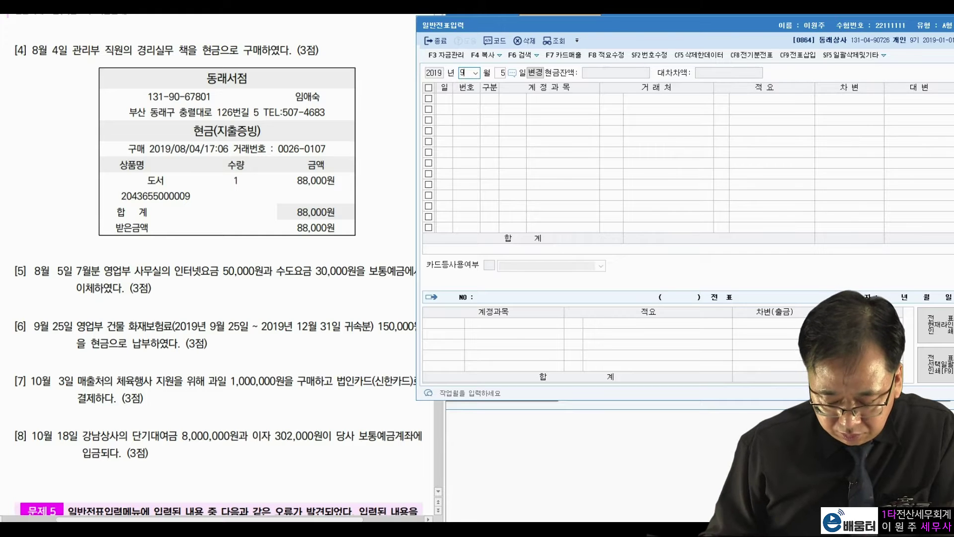
key(Return)
text(25)
key(Return)
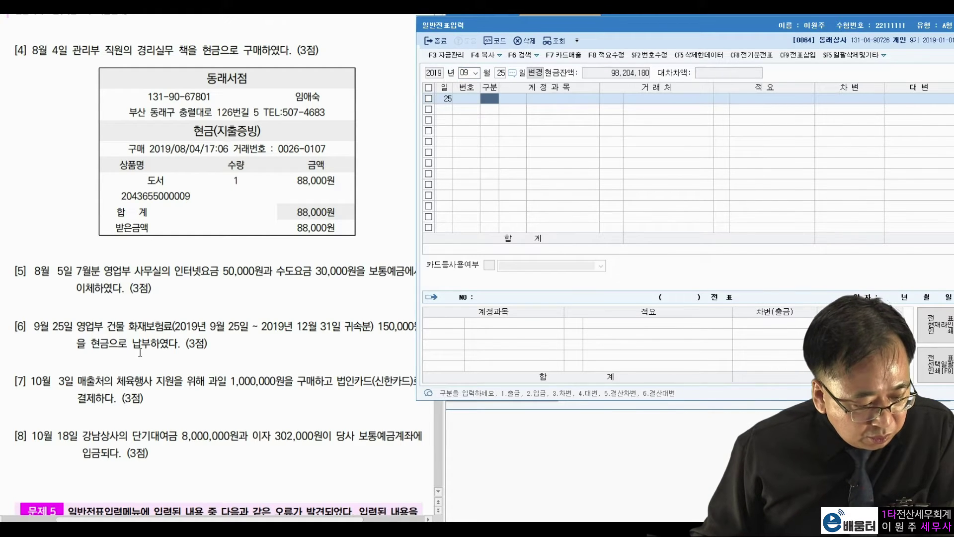
Step: Review item [6]'s fire insurance coverage period in the exam questions
click(148, 358)
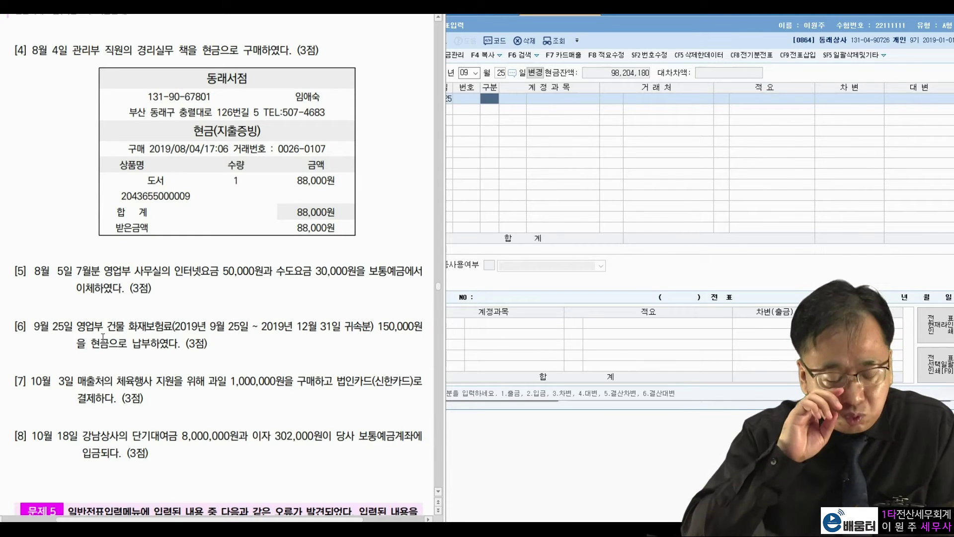
drag(175, 327, 348, 329)
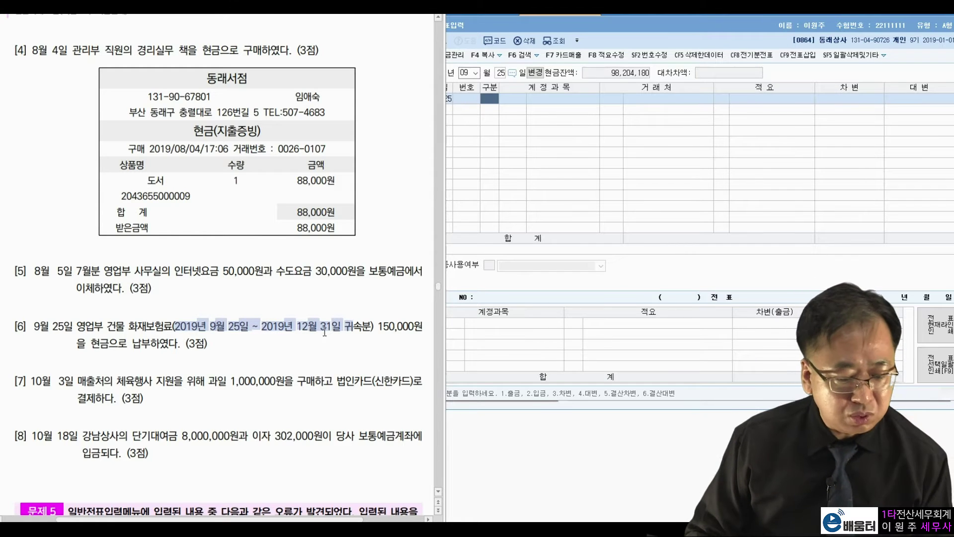
click(309, 342)
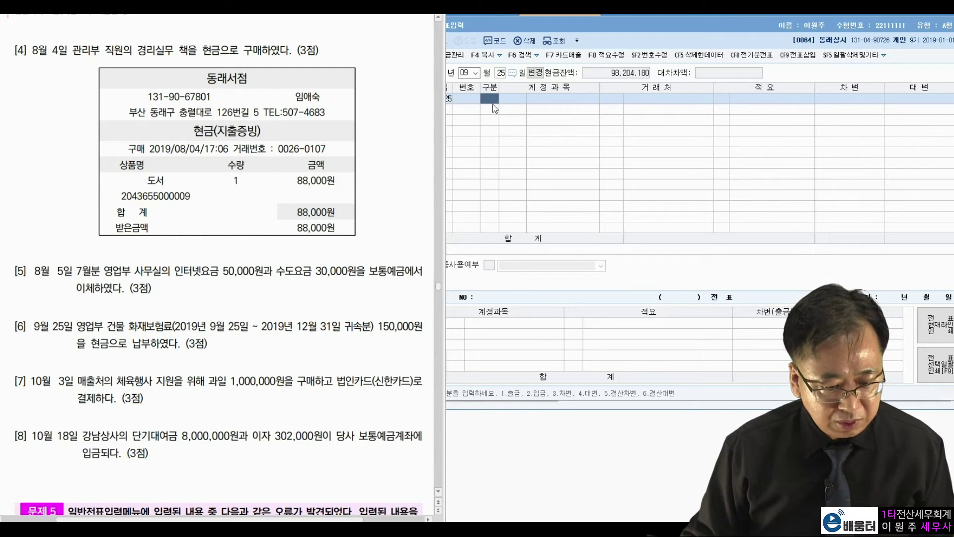
Step: Debit 0821 보험료 (selling expenses) for 150,000
click(493, 106)
text(3)
key(Return)
text(보험)
key(Return)
key(Return)
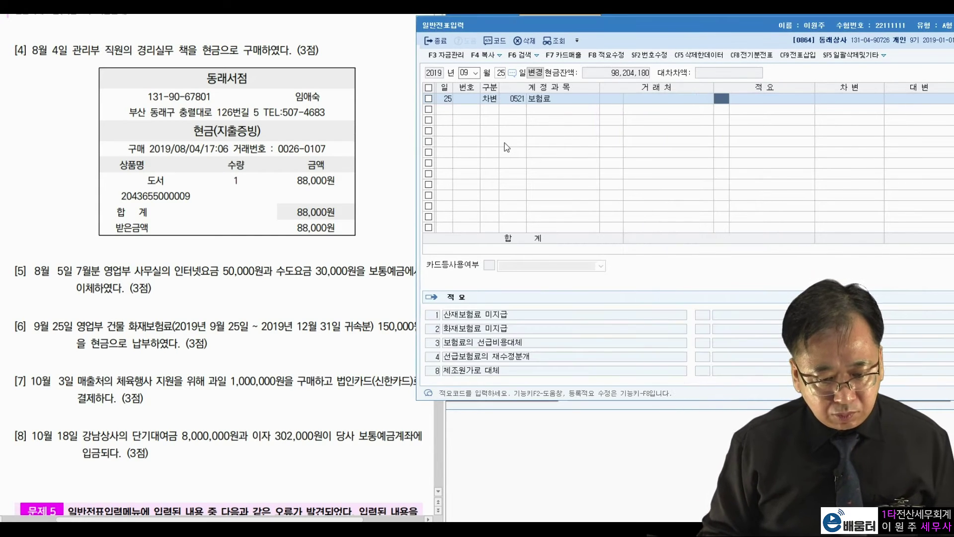
key(Left)
key(Left)
text(보험)
key(Return)
key(Down)
key(Down)
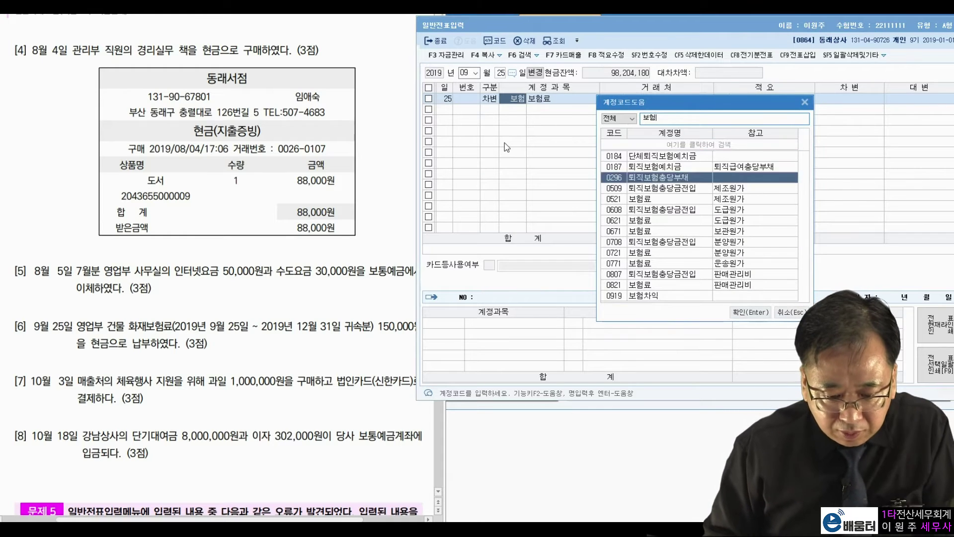
key(Down)
key(Down)
key(Down)
key(Down)
key(Down)
key(Down)
key(Down)
key(Down)
key(Down)
key(Down)
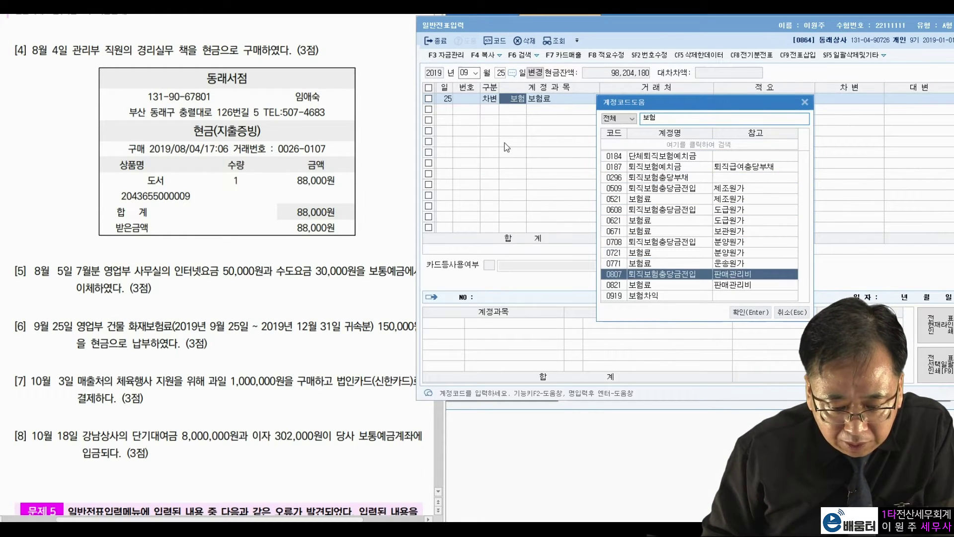
key(Return)
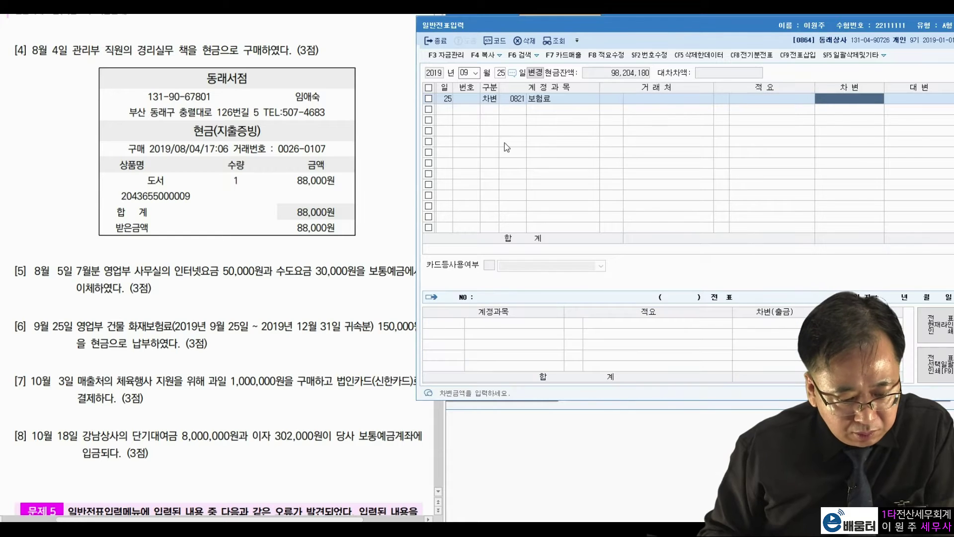
text(150000)
key(Return)
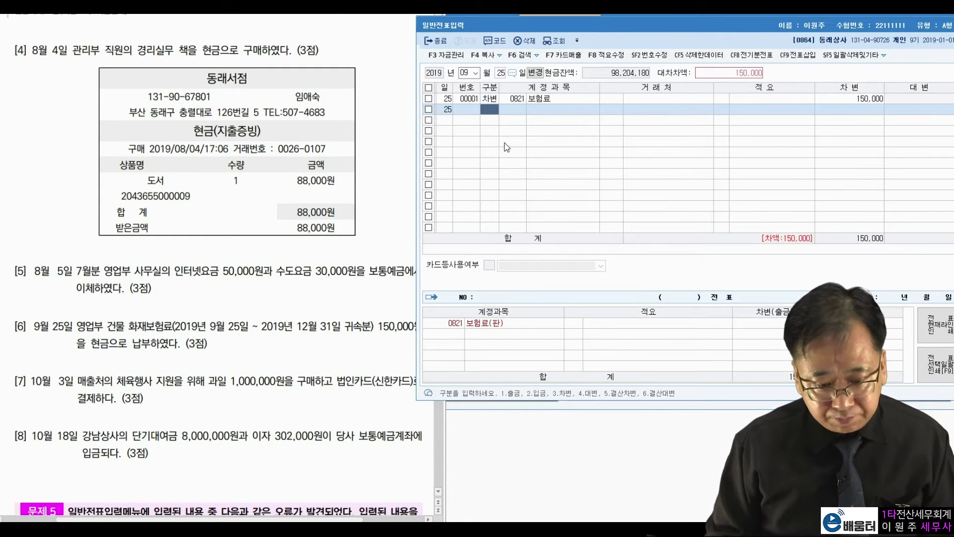
Step: Credit 0101 현금 for 150,000 to complete the voucher
text(4)
key(Return)
text(101)
key(Return)
key(Return)
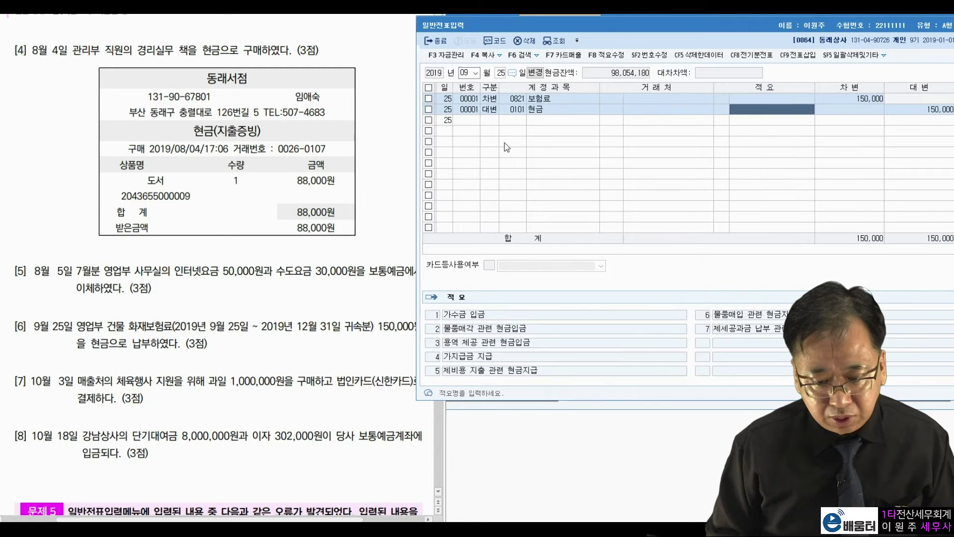
key(Return)
key(Return)
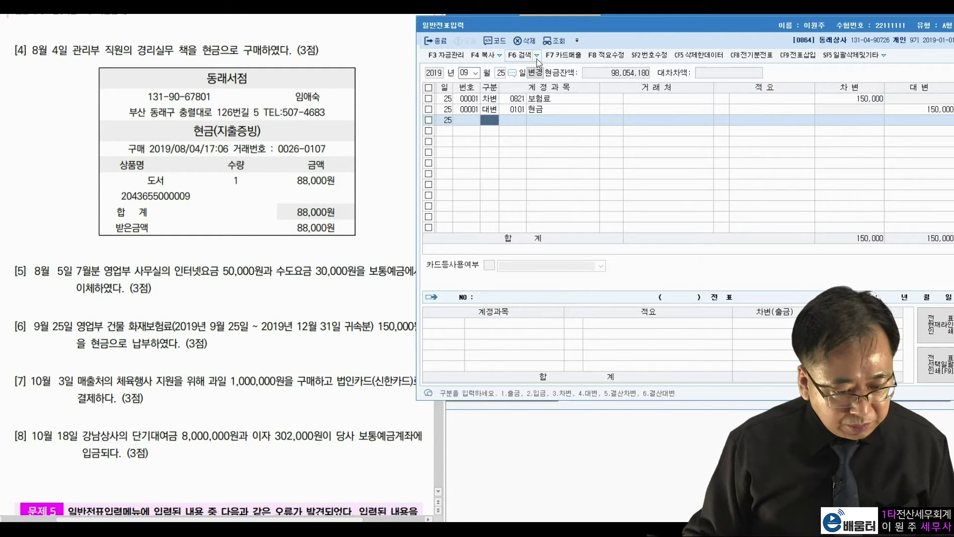
click(466, 74)
Step: Set the journal entry date to October 3
text(10)
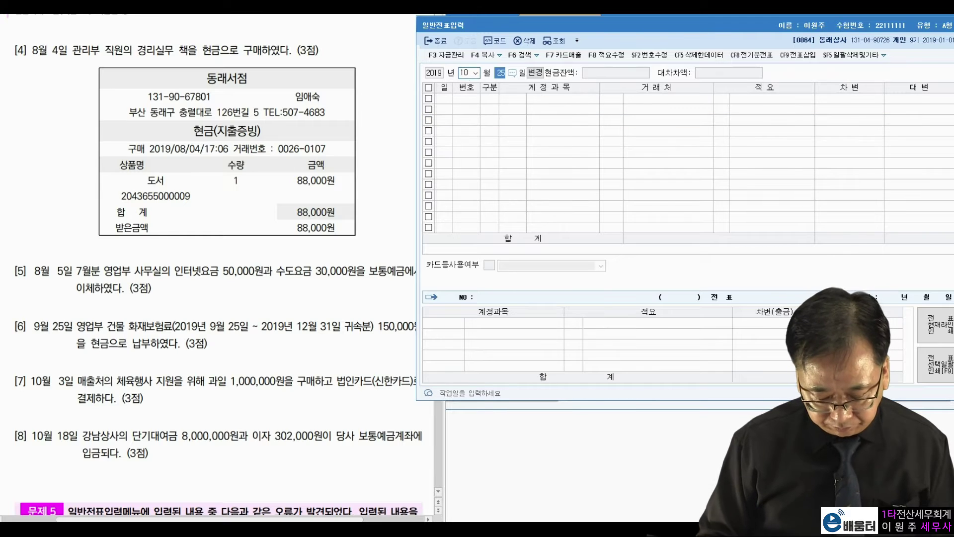
key(Return)
text(3)
key(Return)
Step: Check question [7] for the 1,000,000 amount and the card issuer
click(211, 376)
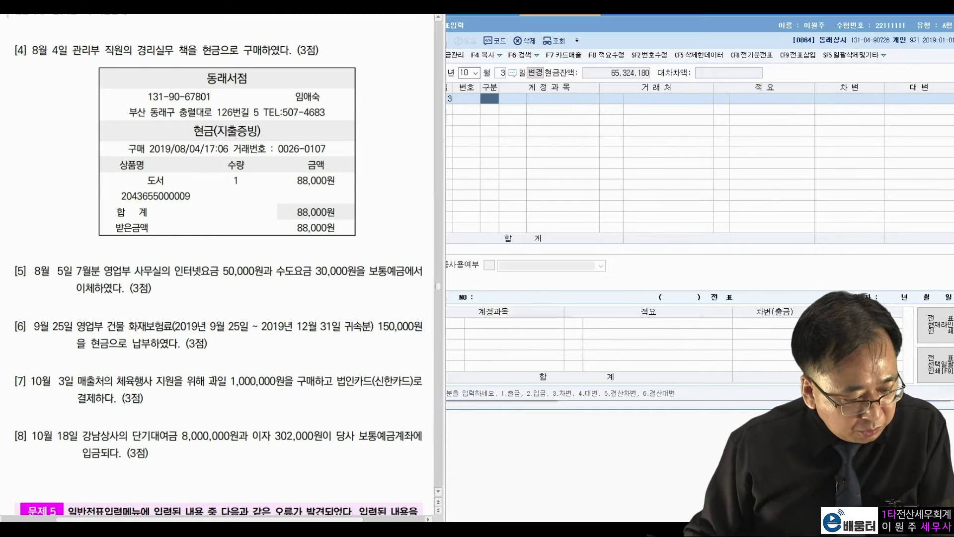
drag(226, 379, 324, 379)
click(354, 388)
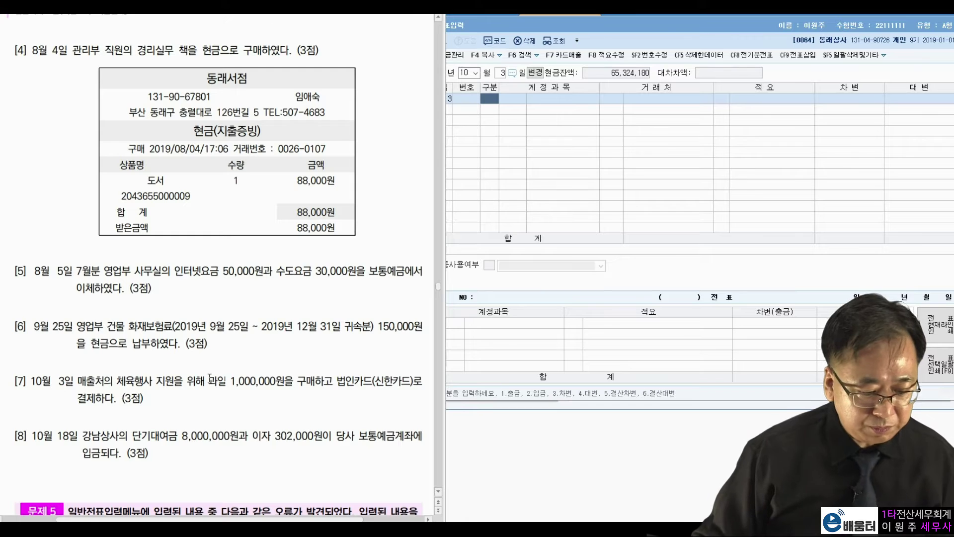
drag(363, 381, 412, 381)
click(336, 396)
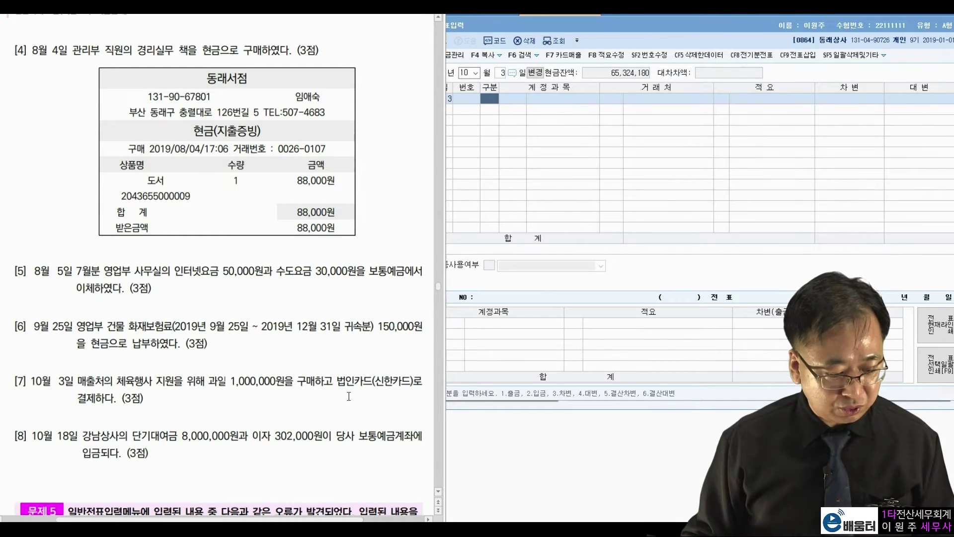
Step: Debit 0813 접대비 for 1,000,000
click(486, 98)
text(3)
key(Return)
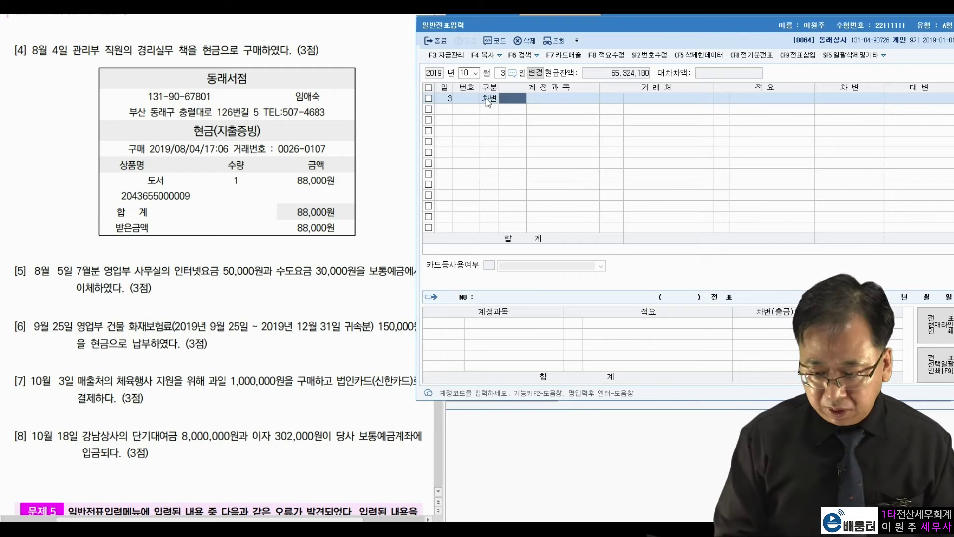
text(접대)
key(Return)
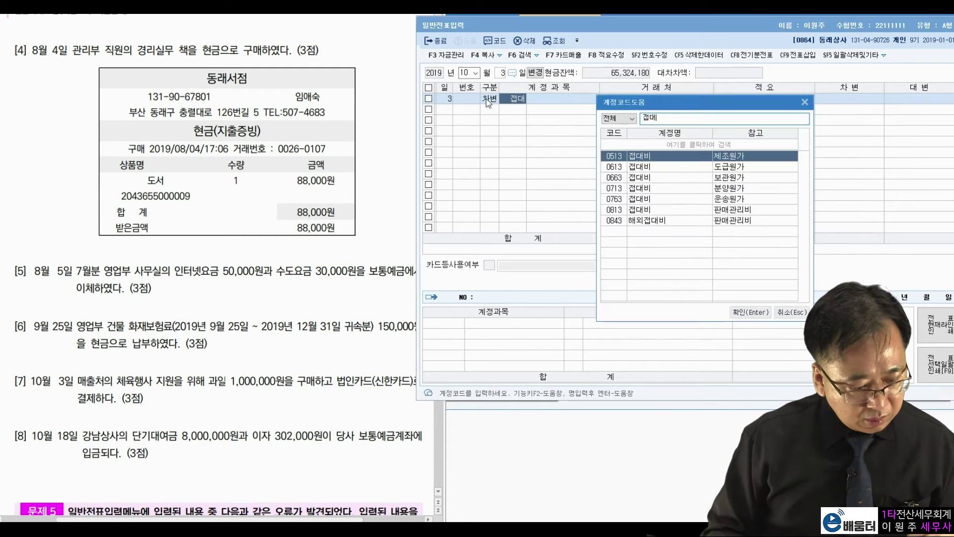
key(Down)
key(Down)
key(Down)
key(Down)
key(Down)
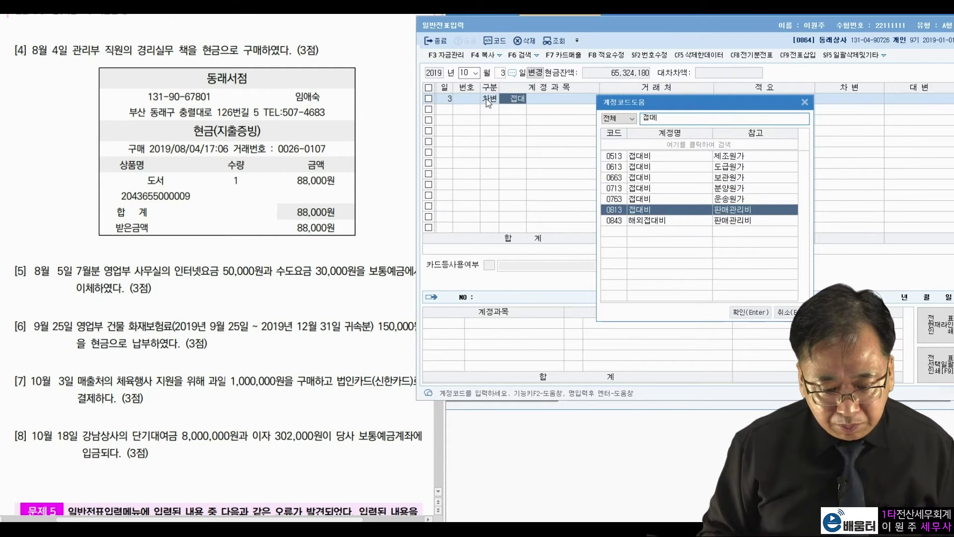
key(Return)
text(1000000)
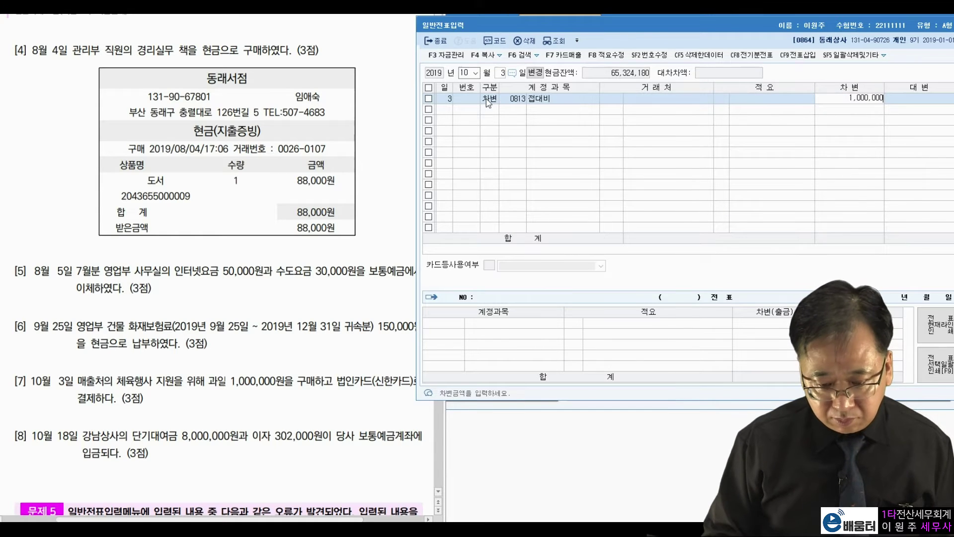
key(Return)
Step: Credit 0253 미지급금 with vendor 신한카드 and delete the blank extra line
text(미지급)
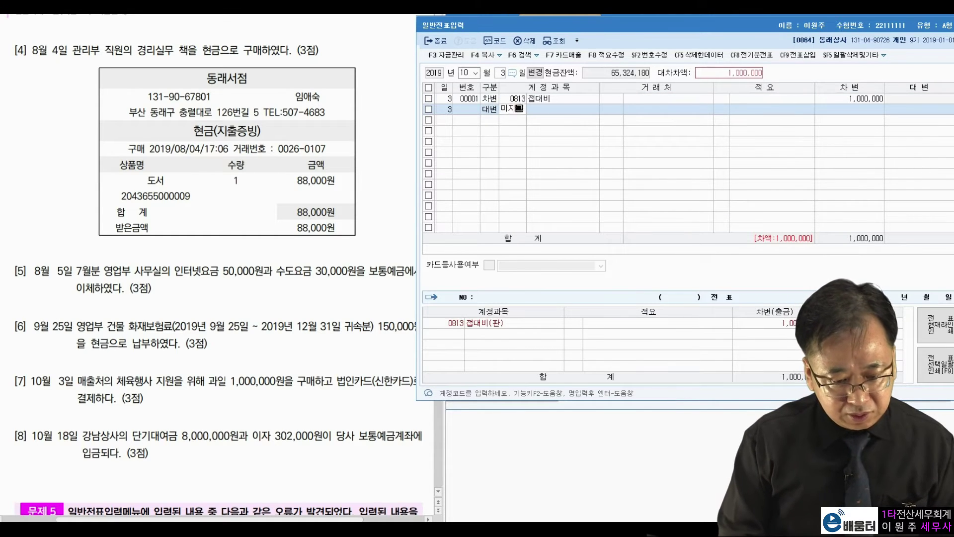
key(Return)
key(Return)
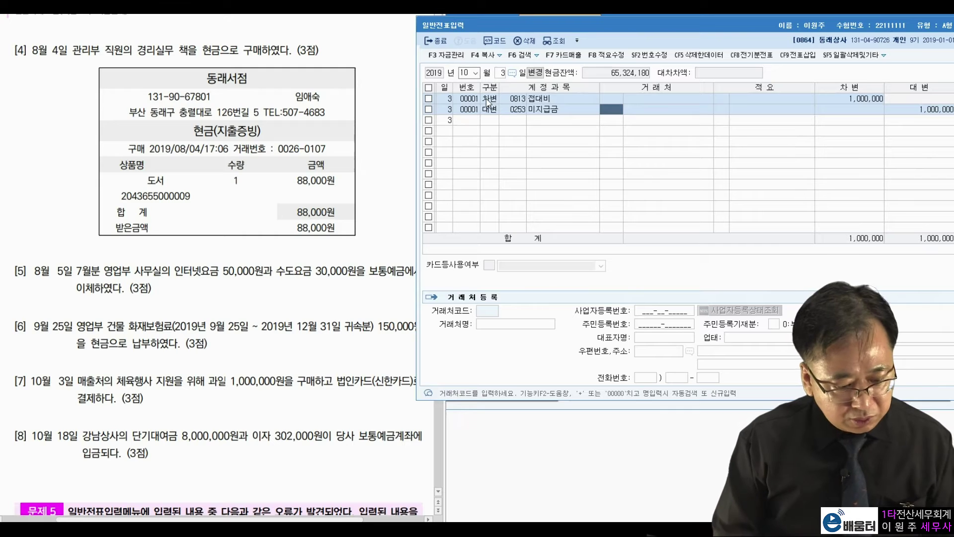
text(신한)
key(Return)
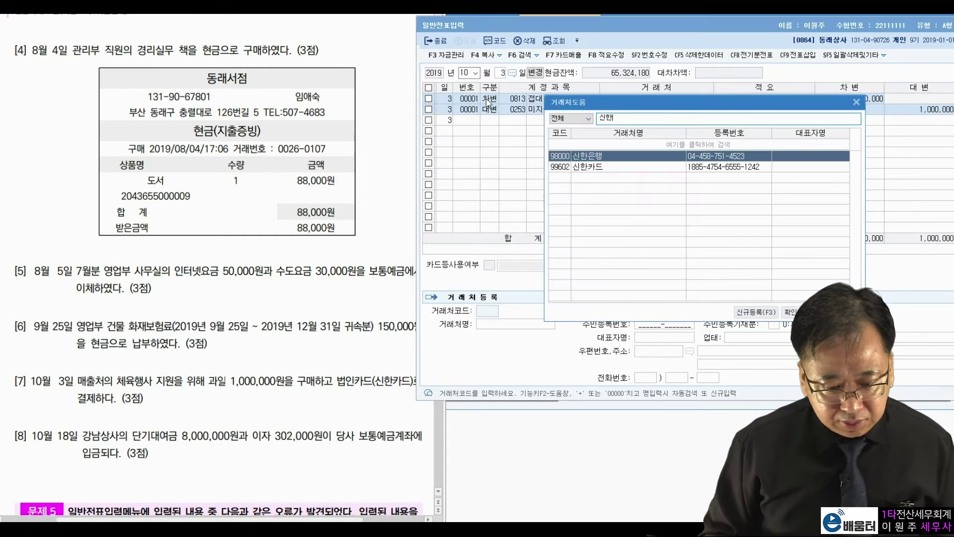
key(Down)
key(Return)
key(Return)
key(Return)
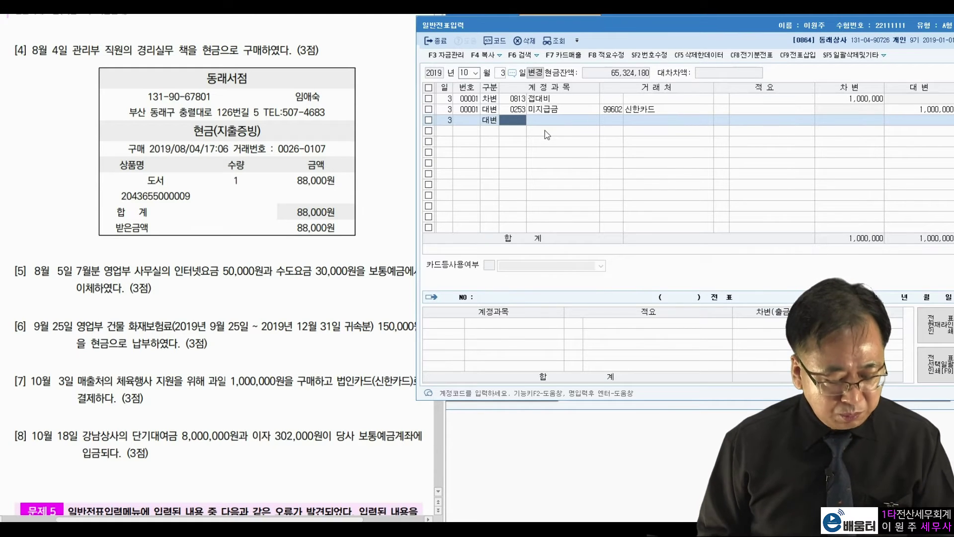
key(F5)
key(Return)
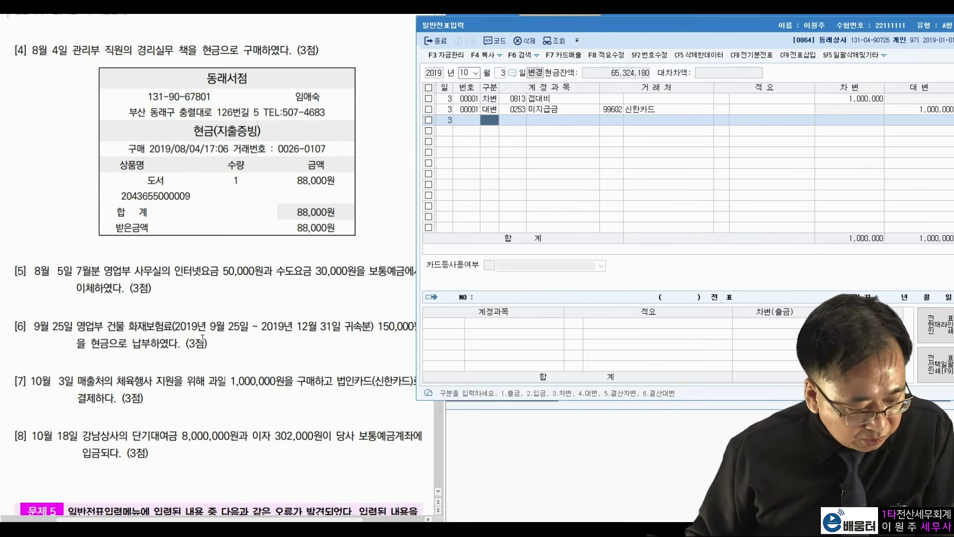
click(55, 430)
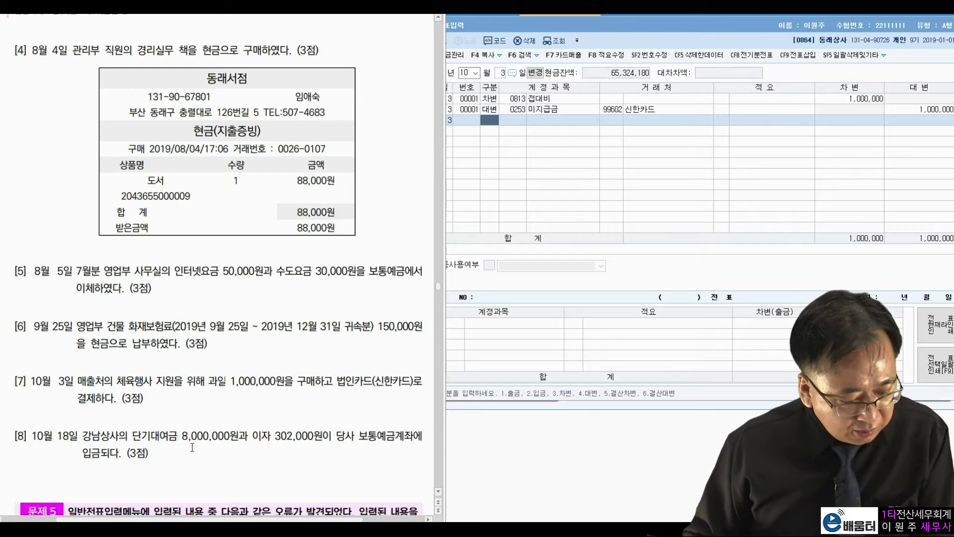
click(504, 75)
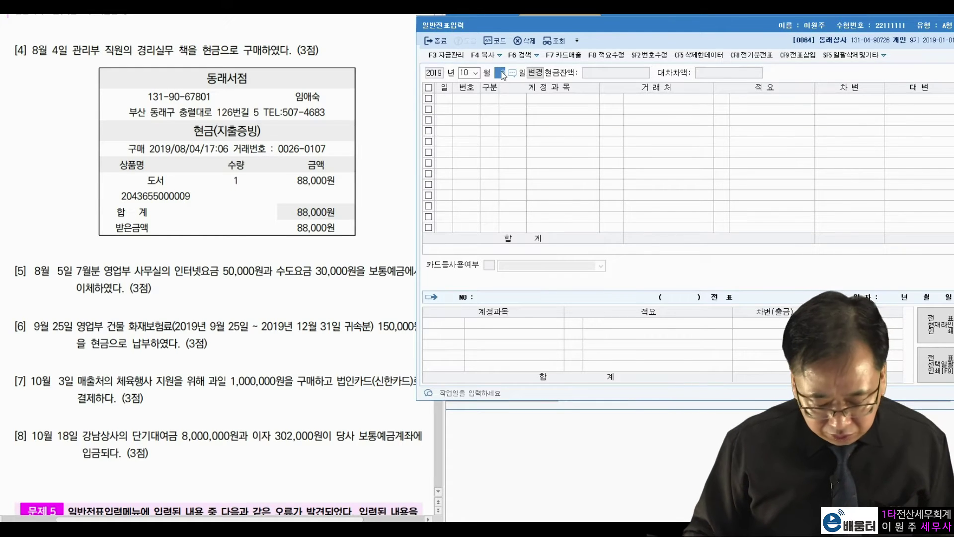
Step: Set the day to October 18 and note question [8]'s 8,000,000 loan amount
text(18)
key(Return)
click(119, 445)
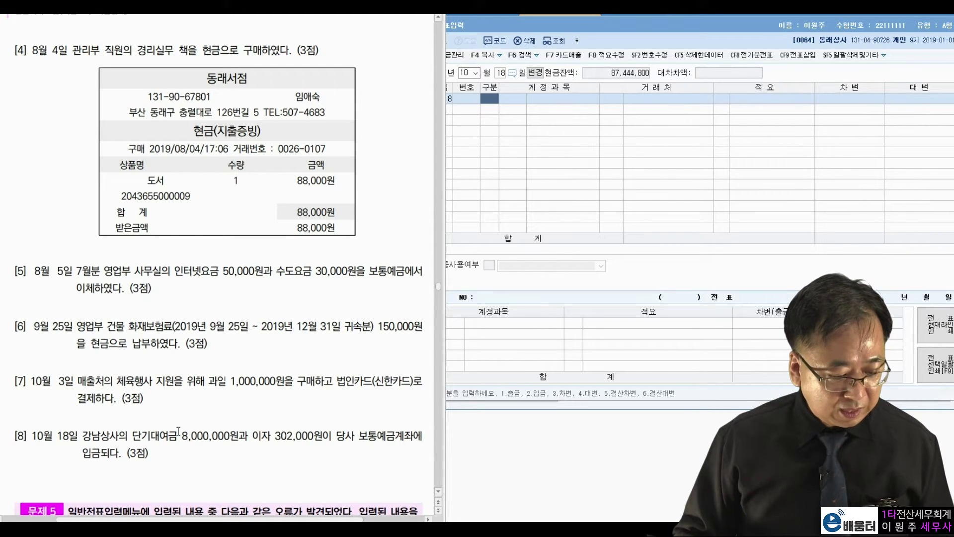
drag(180, 436, 222, 437)
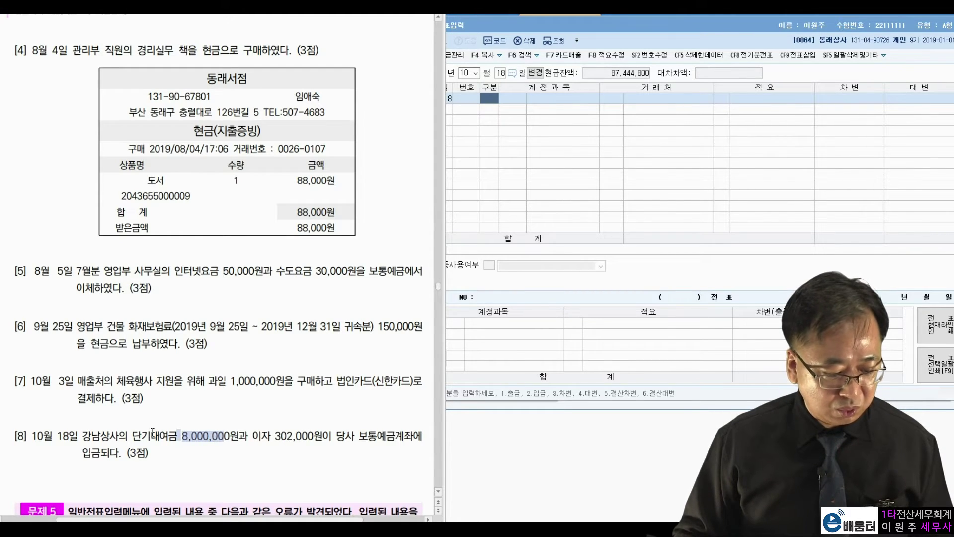
click(108, 431)
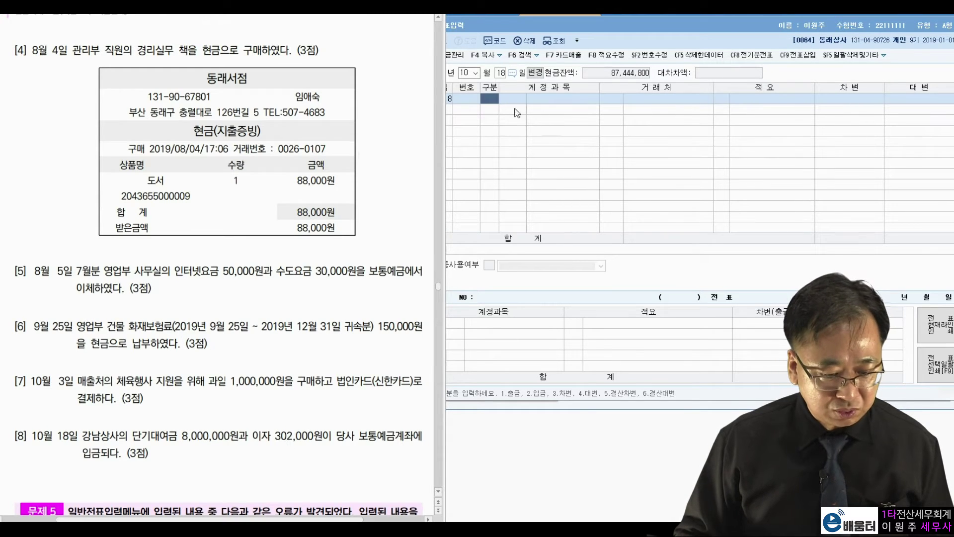
Step: Debit 0103 보통예금 for 8,302,000
click(495, 105)
text(3)
key(Return)
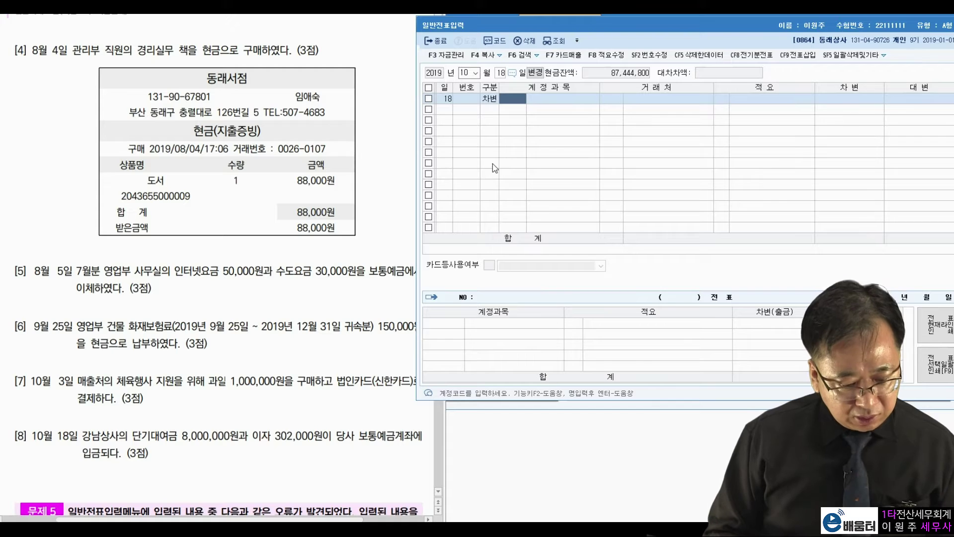
text(103)
key(Return)
key(Return)
key(Return)
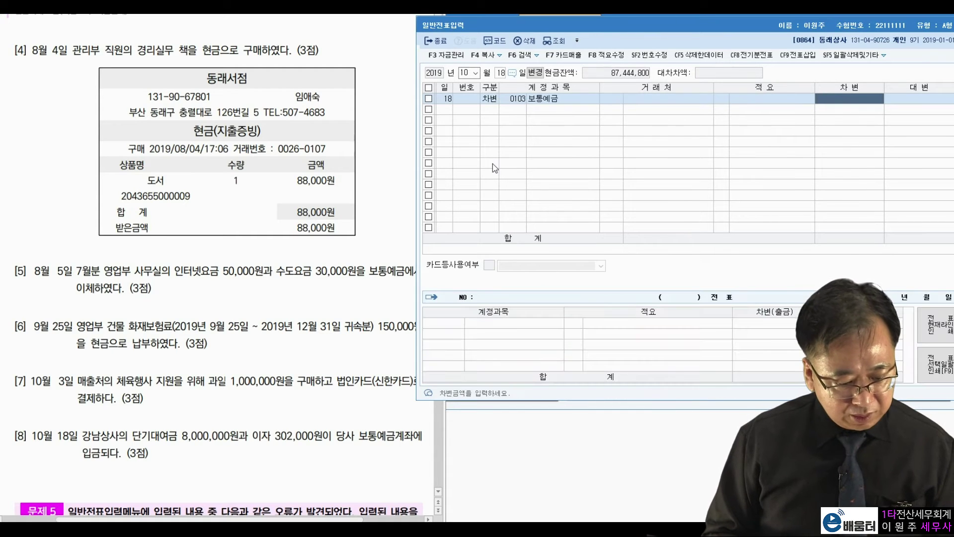
text(8,302,000)
Step: Credit 0114 단기대여금 8,000,000 with vendor 강남상사
key(Return)
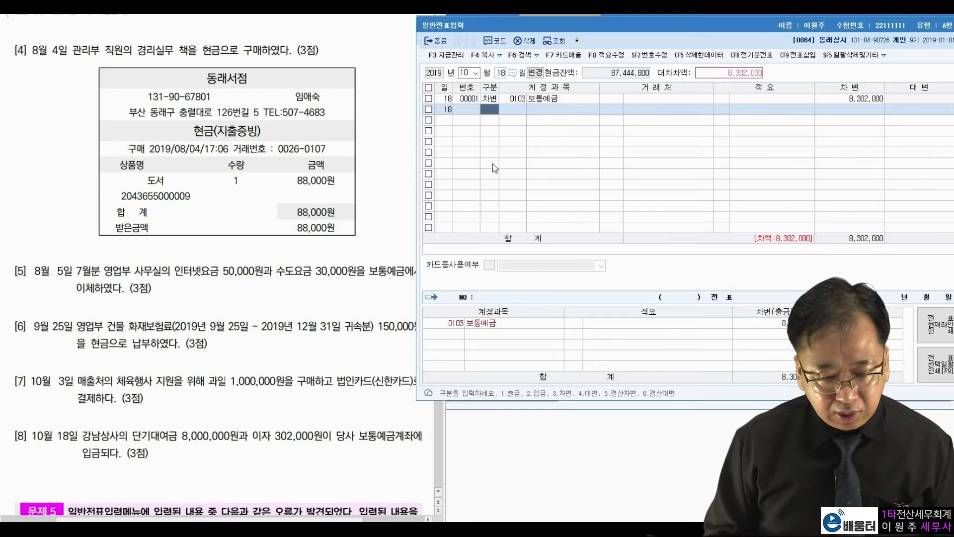
text(4)
key(Return)
text(단기대)
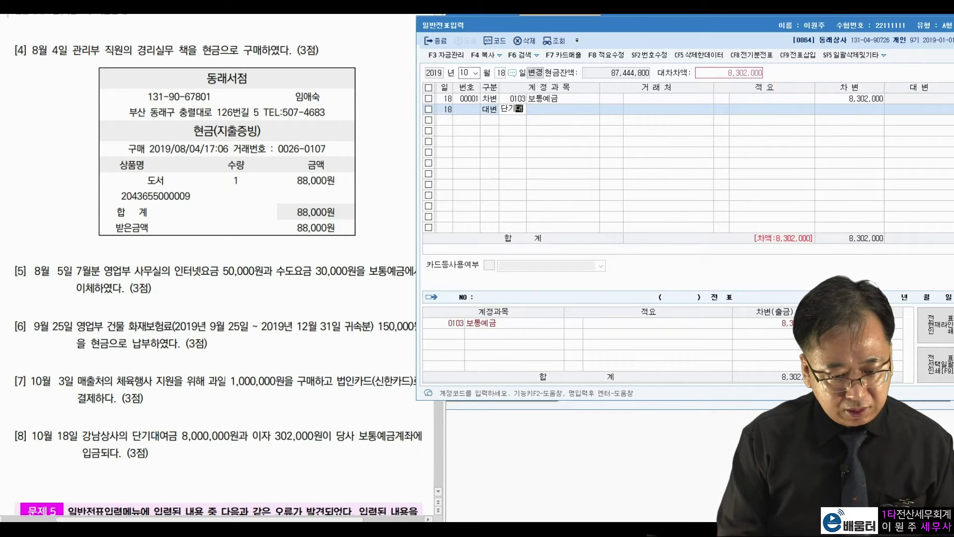
key(Return)
key(Return)
text(강남)
key(Return)
key(Escape)
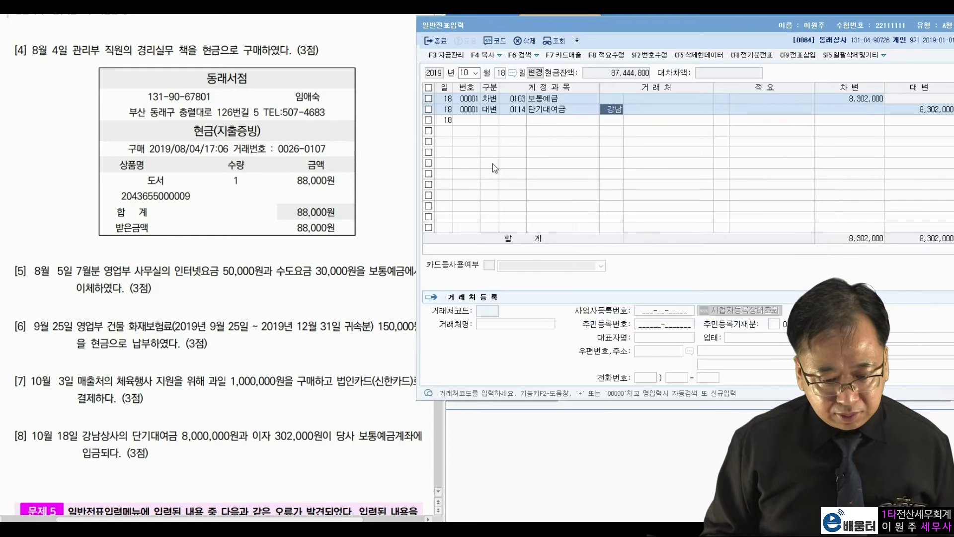
key(Return)
key(Return)
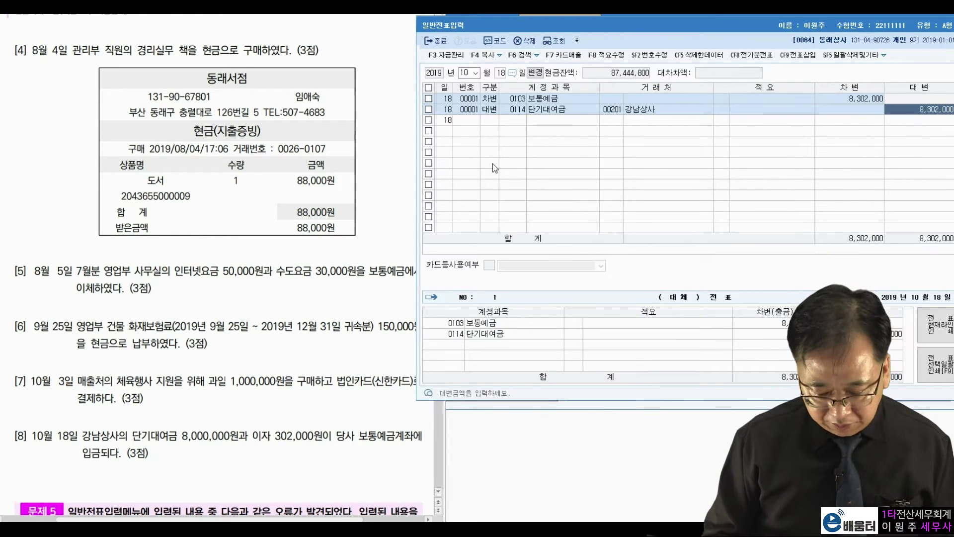
text(8000000)
key(Return)
Step: Credit 0901 이자수익 302,000 to balance the voucher
key(4)
key(Return)
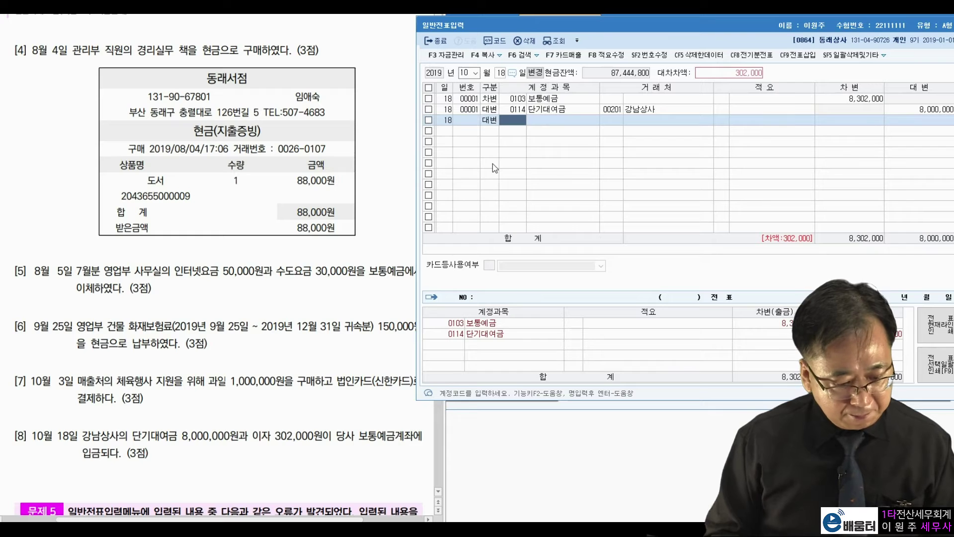
text(이자수)
key(Return)
key(Return)
key(Return)
key(Return)
key(Return)
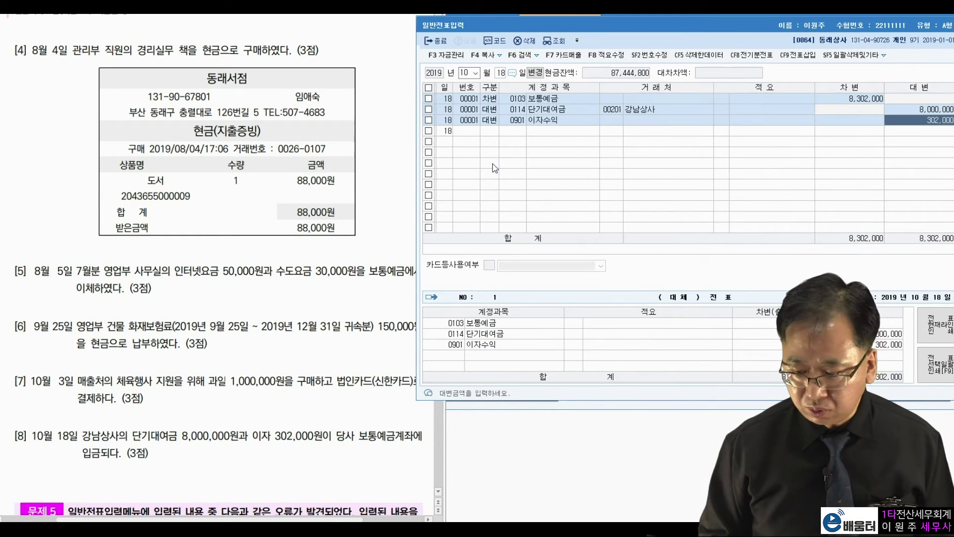
key(Return)
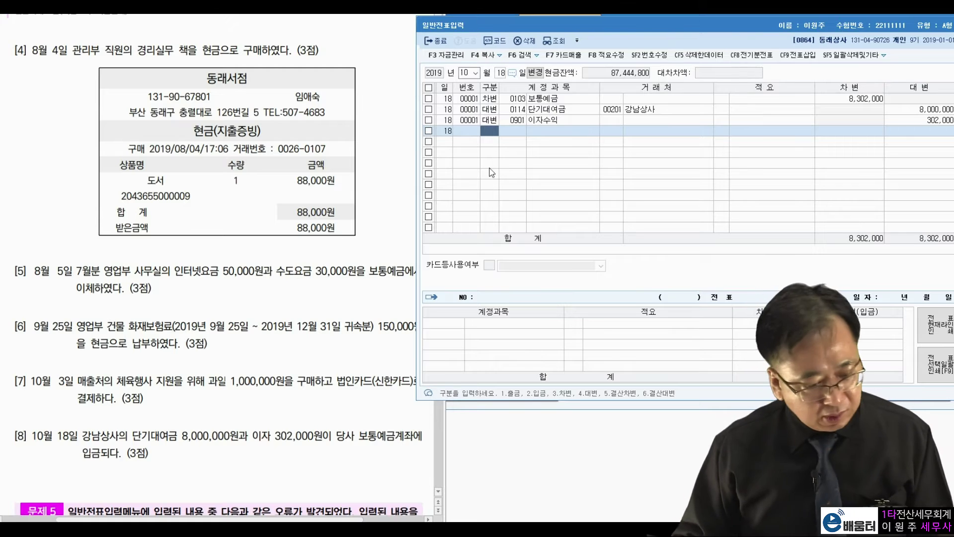
Step: Check the exam questions, then bring up the July 30 journal entries
click(219, 368)
scroll(230, 365, down, 5)
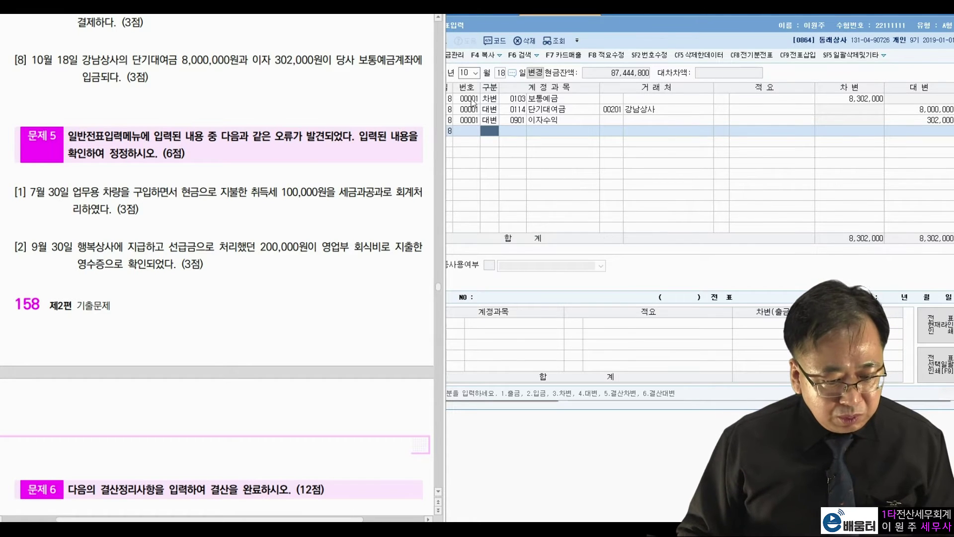
click(469, 73)
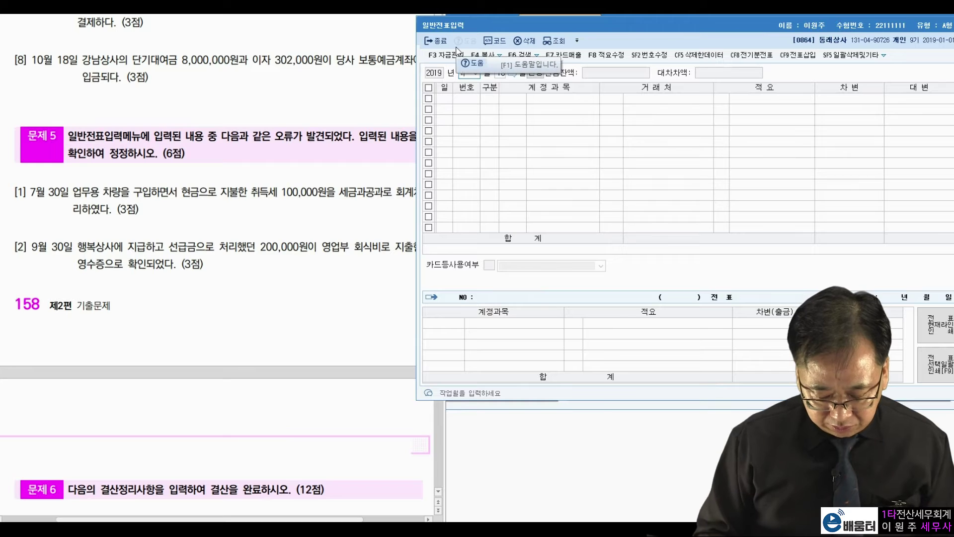
key(Return)
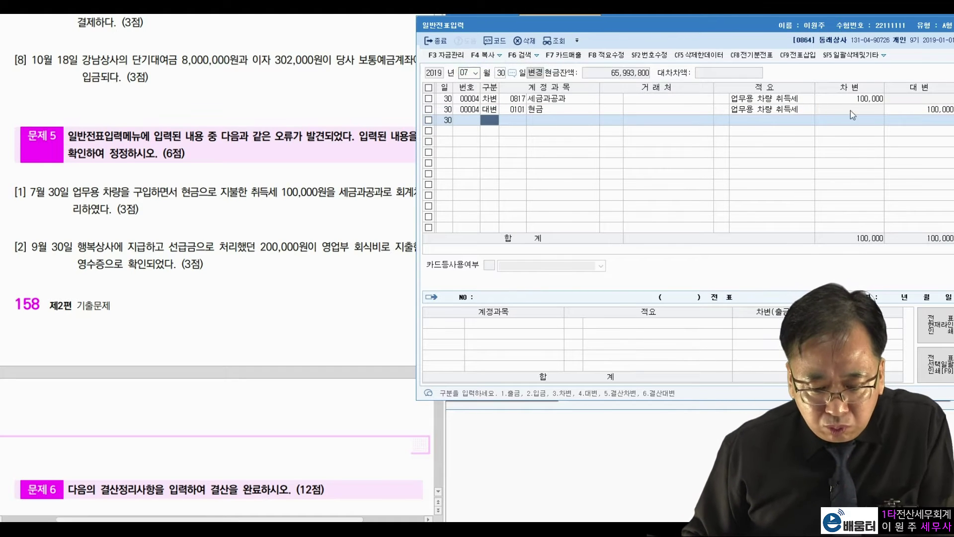
Step: Review the July 30 voucher lines and select the 세금과공과 debit account for correction
click(892, 110)
click(791, 99)
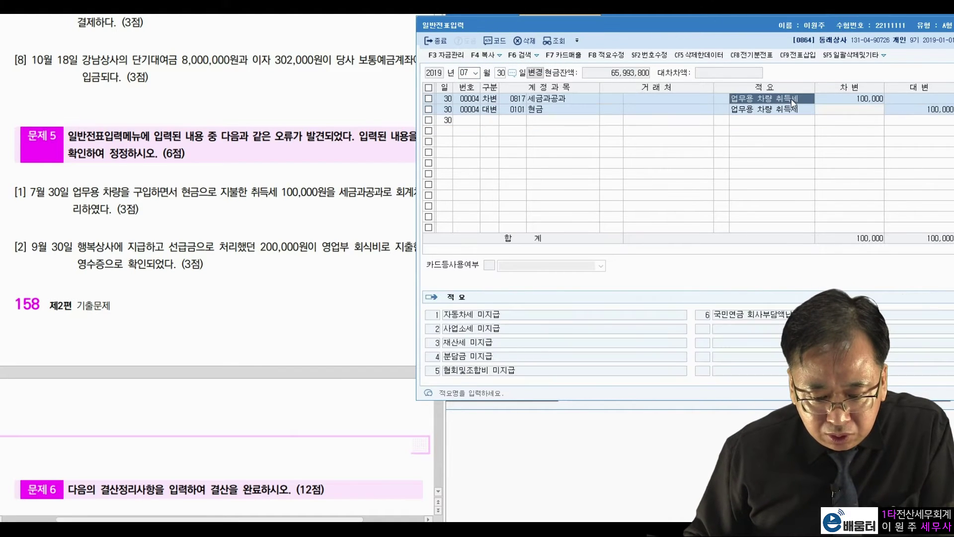
click(834, 103)
click(579, 101)
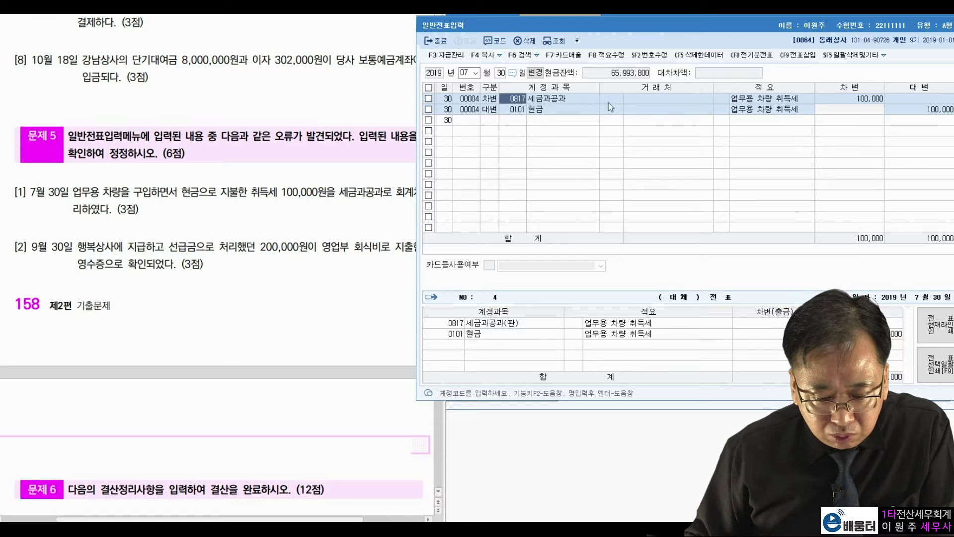
click(902, 112)
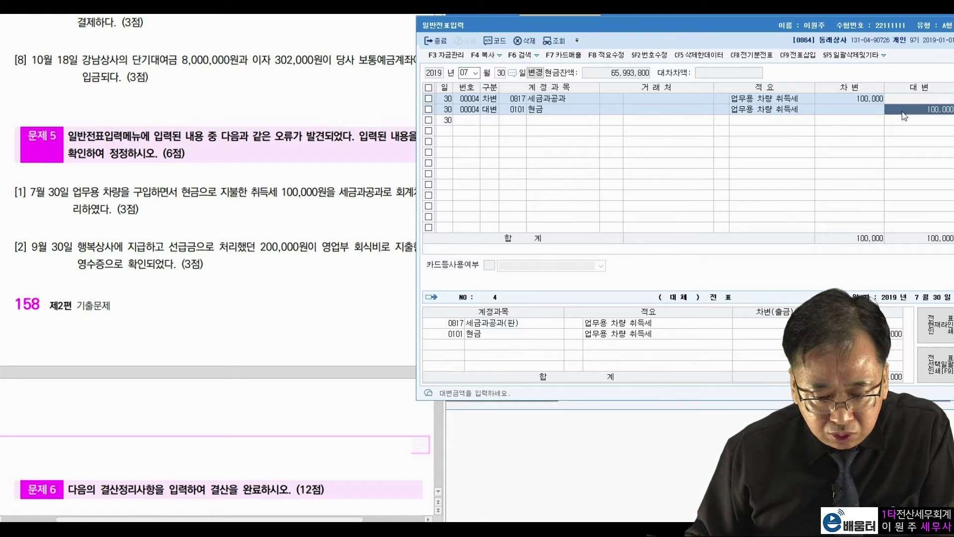
click(866, 102)
click(789, 102)
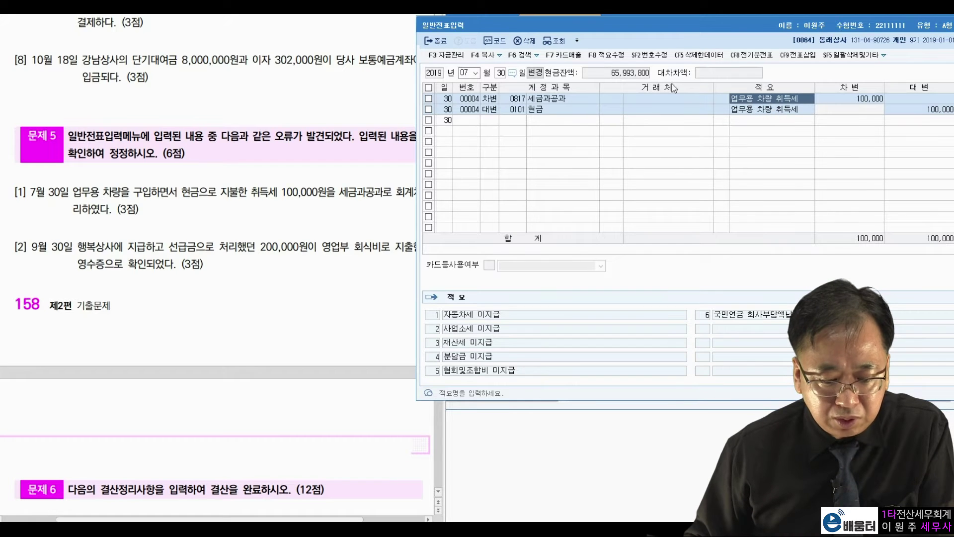
click(552, 101)
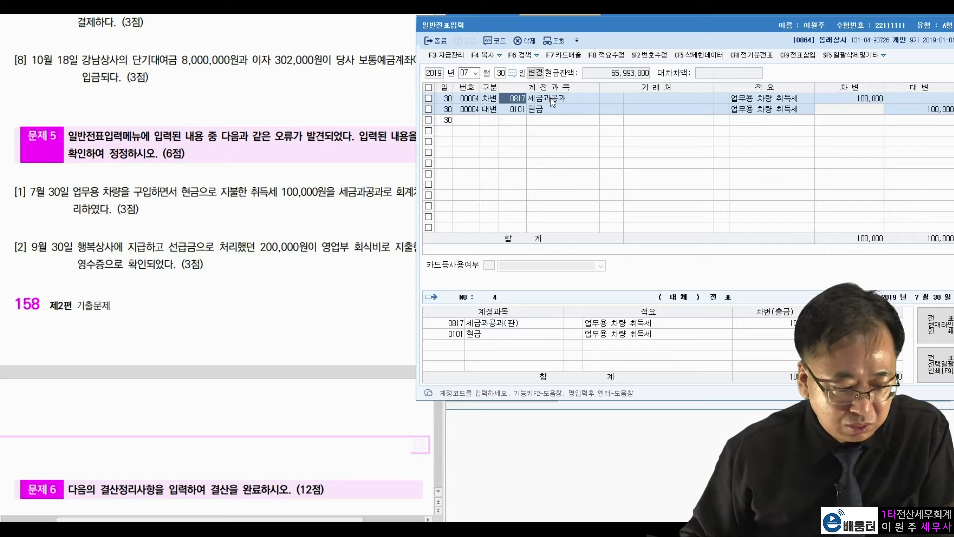
Step: Check problem [1]'s acquisition tax, then change the debit account to 0208 차량운반구
click(100, 191)
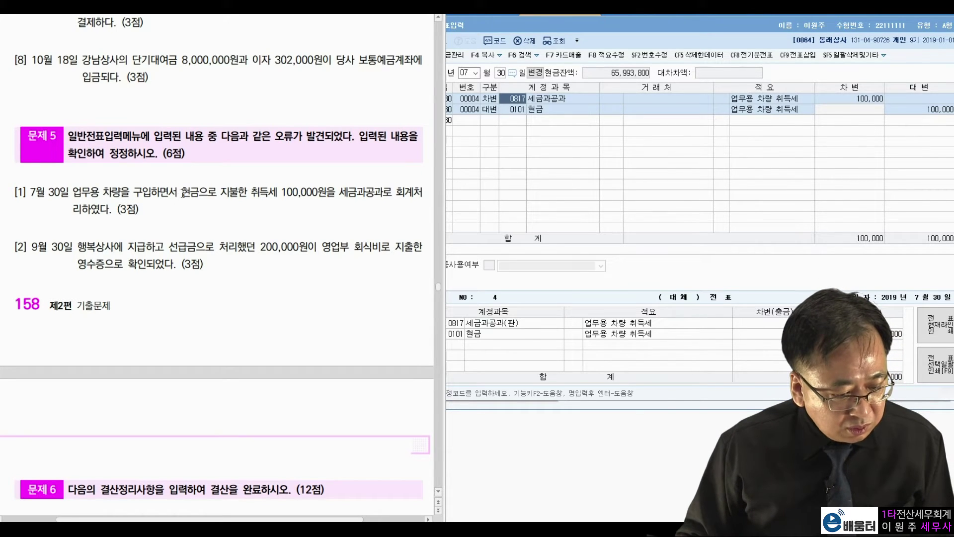
drag(250, 192, 340, 194)
click(338, 218)
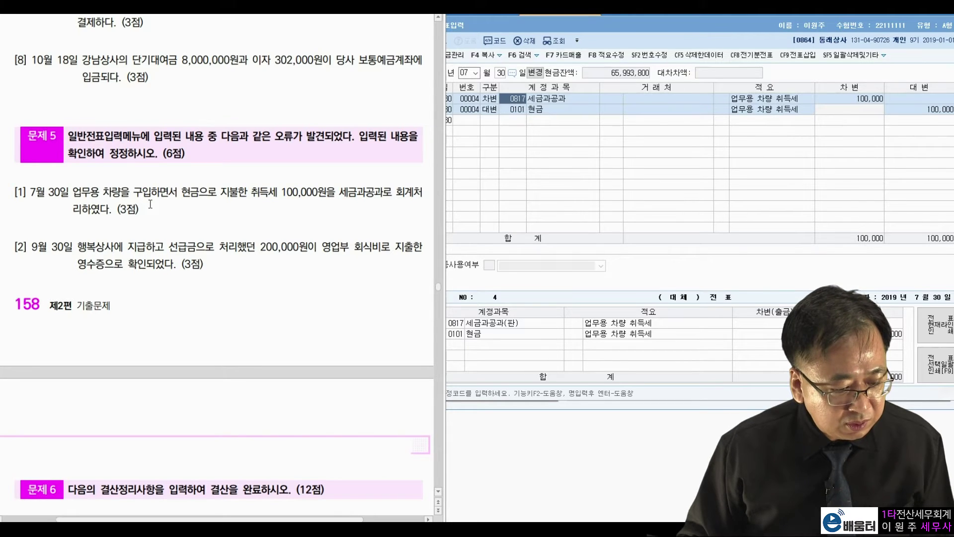
right_click(99, 192)
click(298, 179)
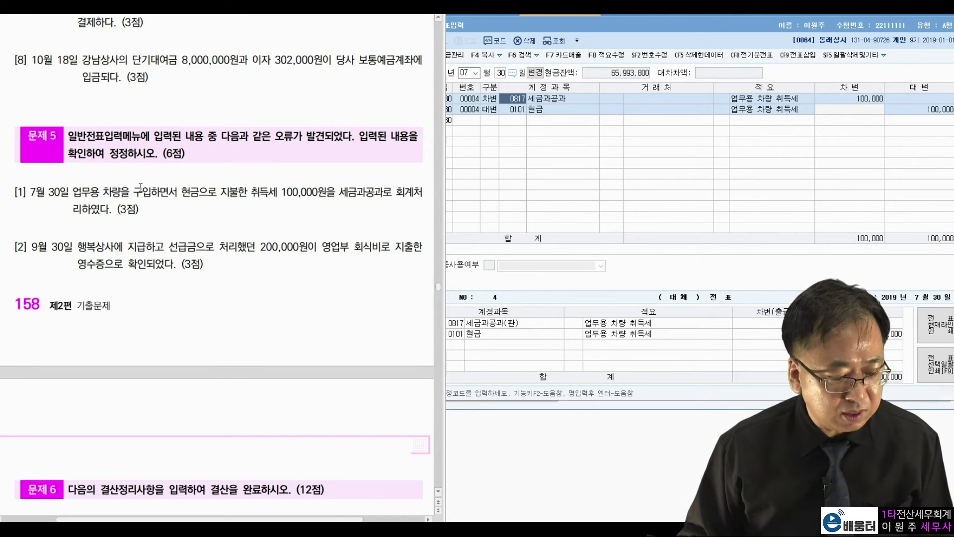
click(512, 99)
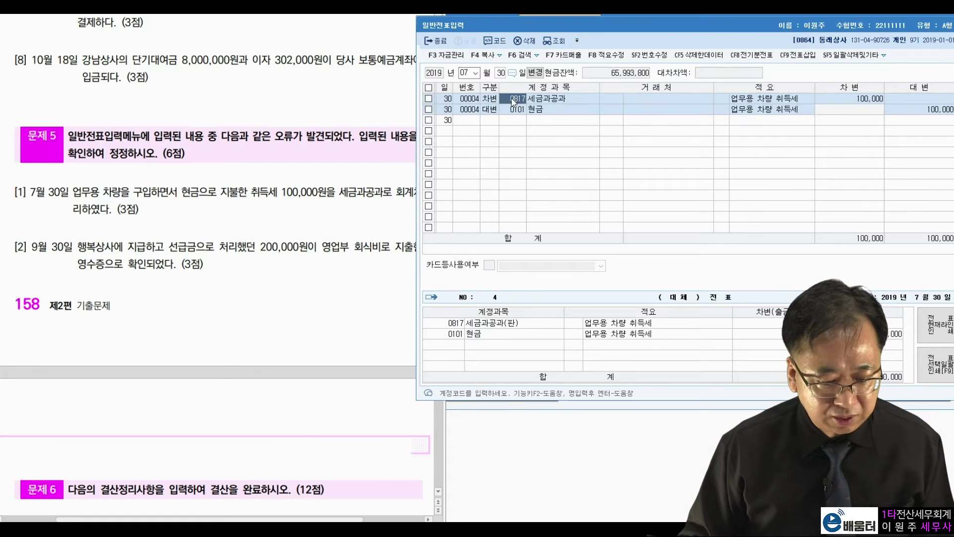
text(차량)
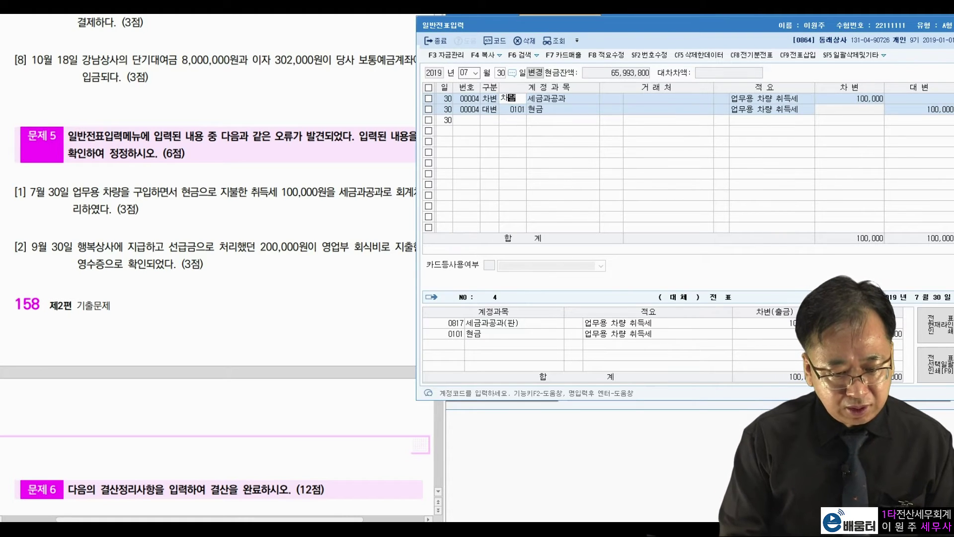
key(Return)
key(Return)
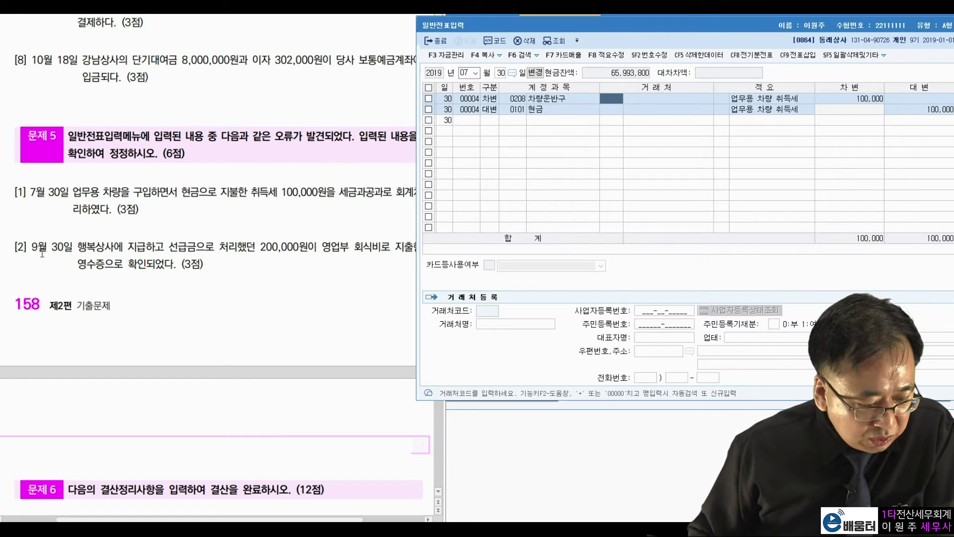
Step: Switch the journal to month 09 (September)
click(469, 73)
text(09)
key(Return)
key(Return)
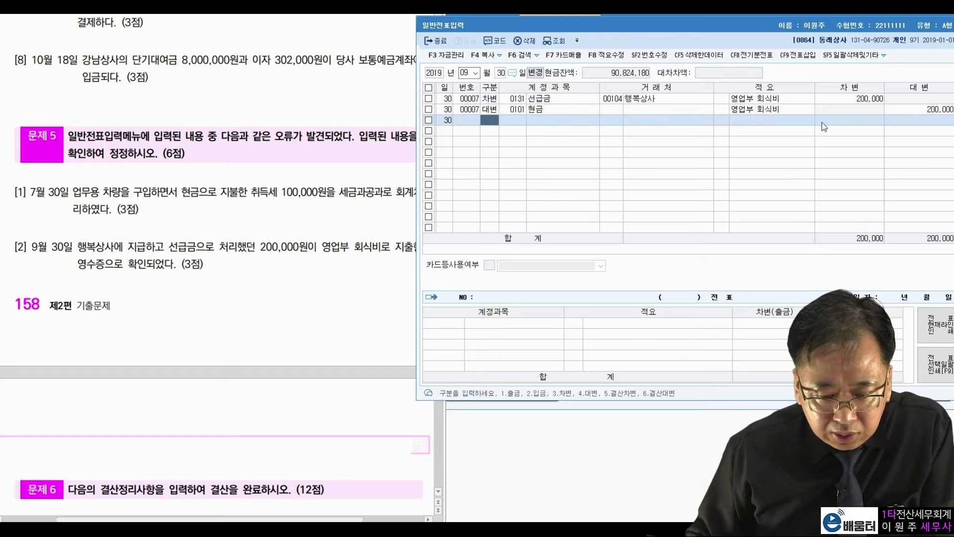
Step: Review the September 30 entry against problem [2]'s 선급금 and 영업부 회식 wording
click(895, 113)
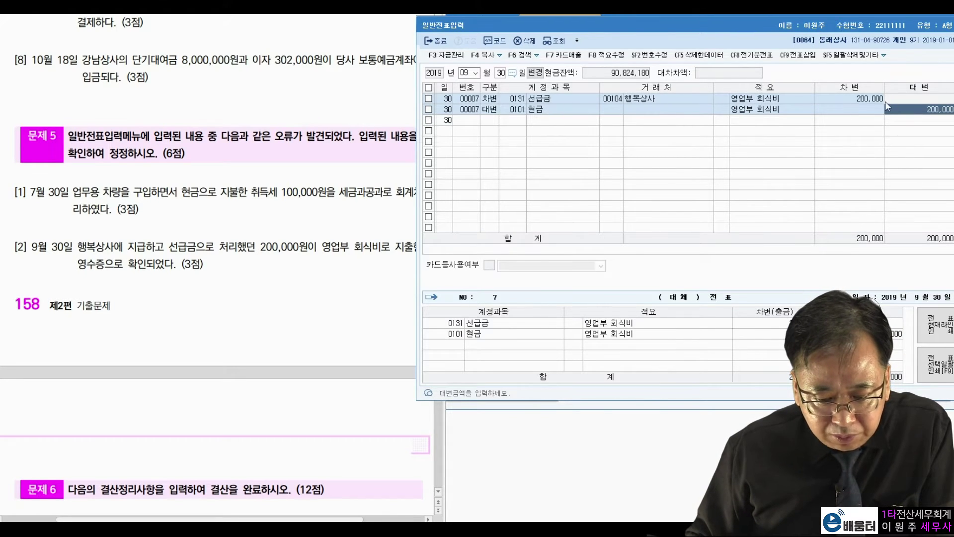
click(826, 102)
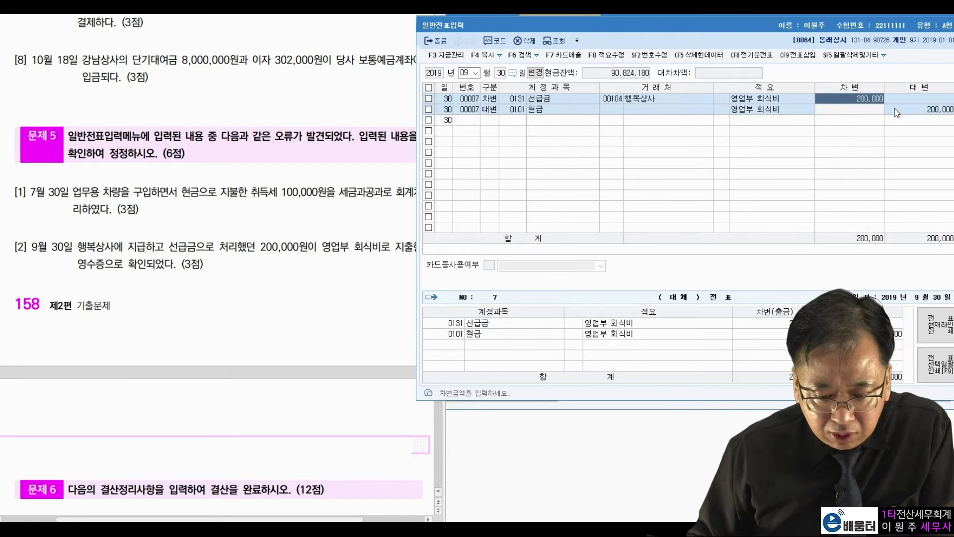
click(797, 97)
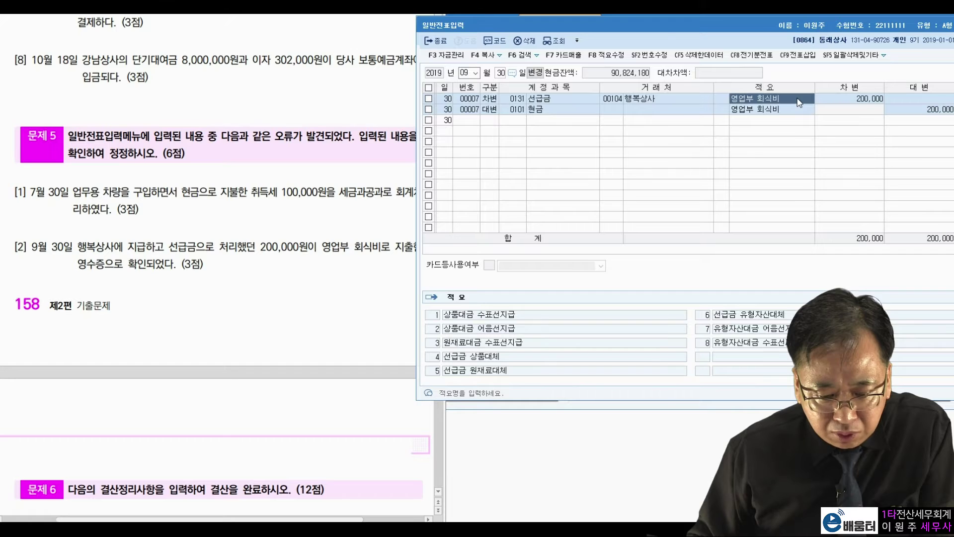
click(187, 239)
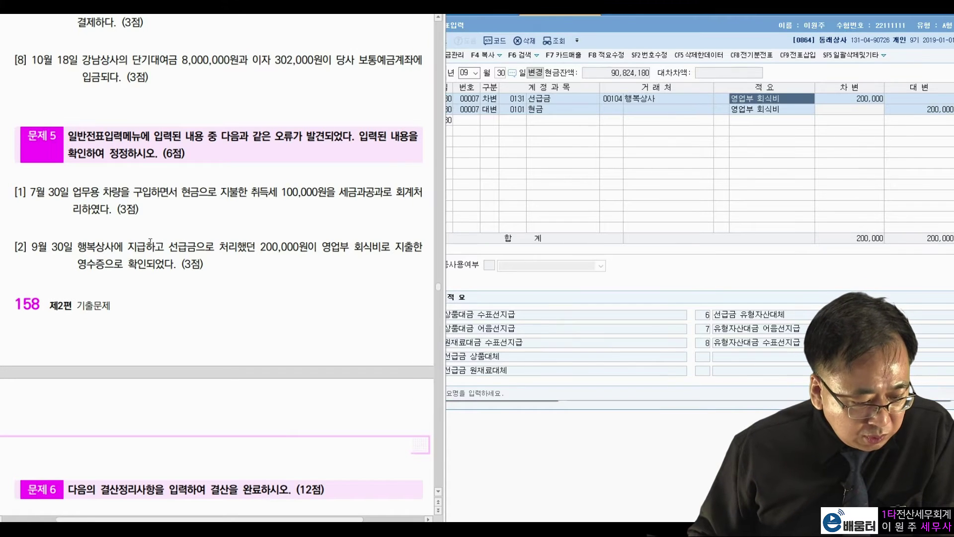
drag(169, 247, 380, 248)
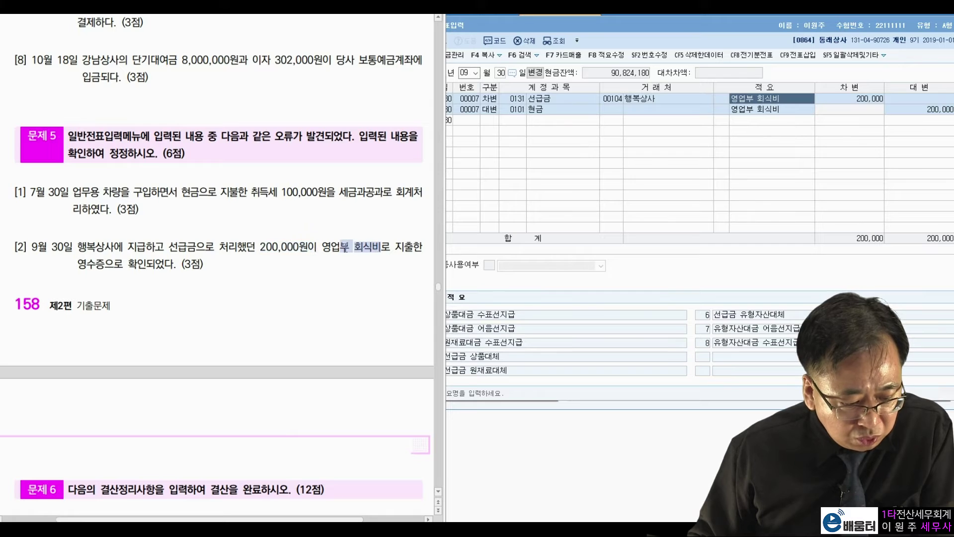
drag(322, 247, 390, 248)
click(315, 268)
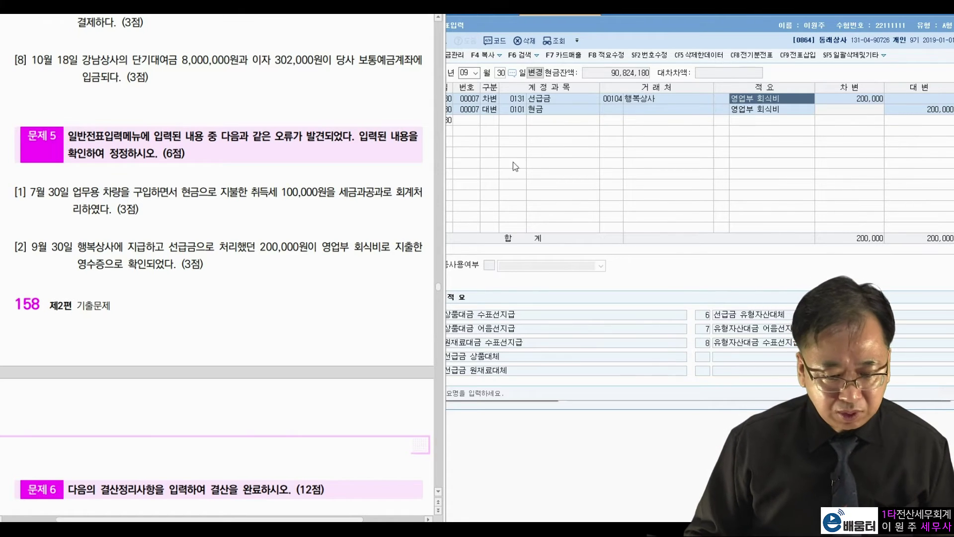
Step: Replace the 선급금 debit account with 0811 복리후생비 by searching 복리후
click(519, 98)
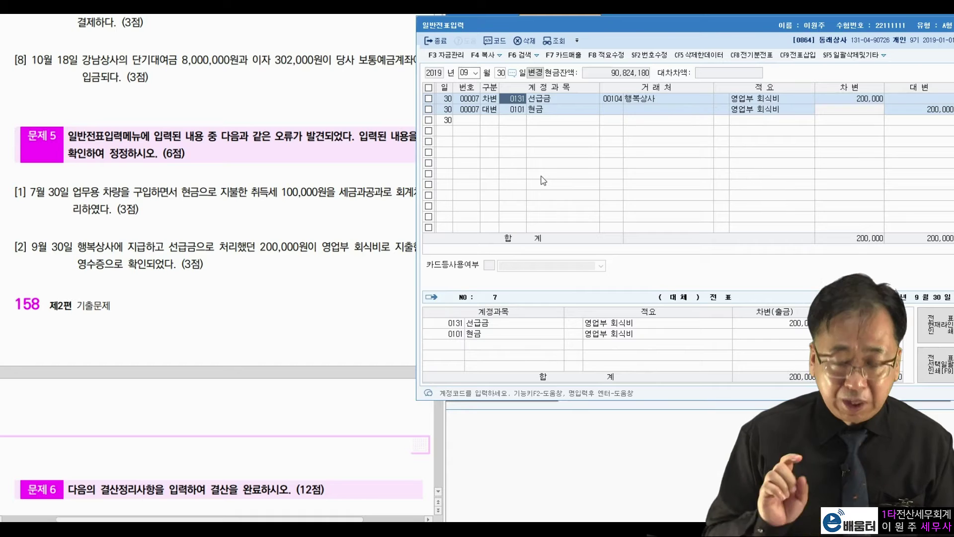
text(복리)
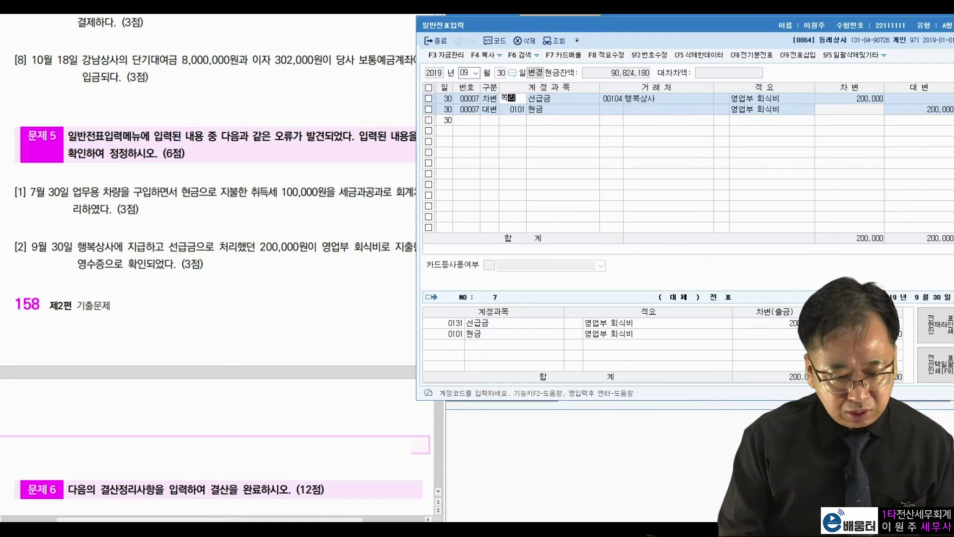
text(후)
key(Return)
key(Down)
key(Down)
key(Down)
key(Down)
key(Down)
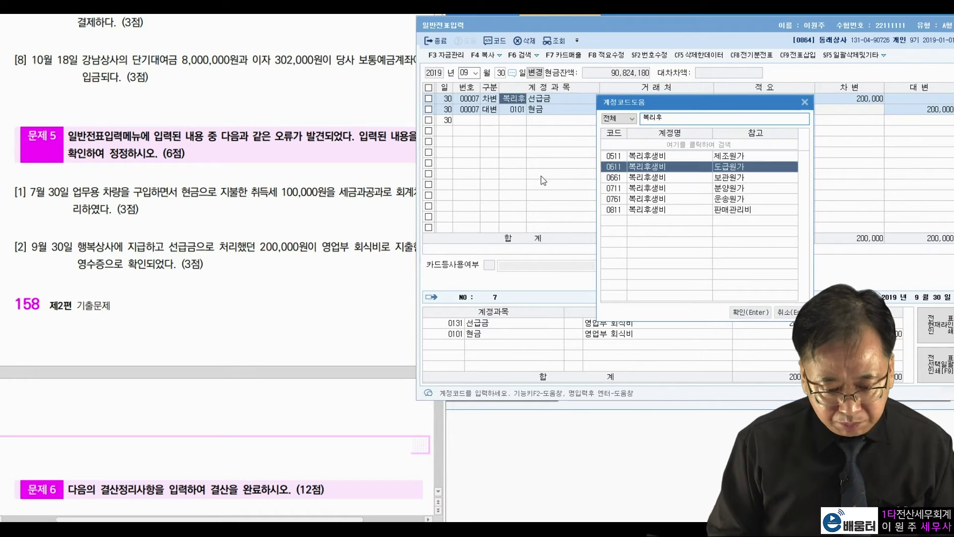
key(Return)
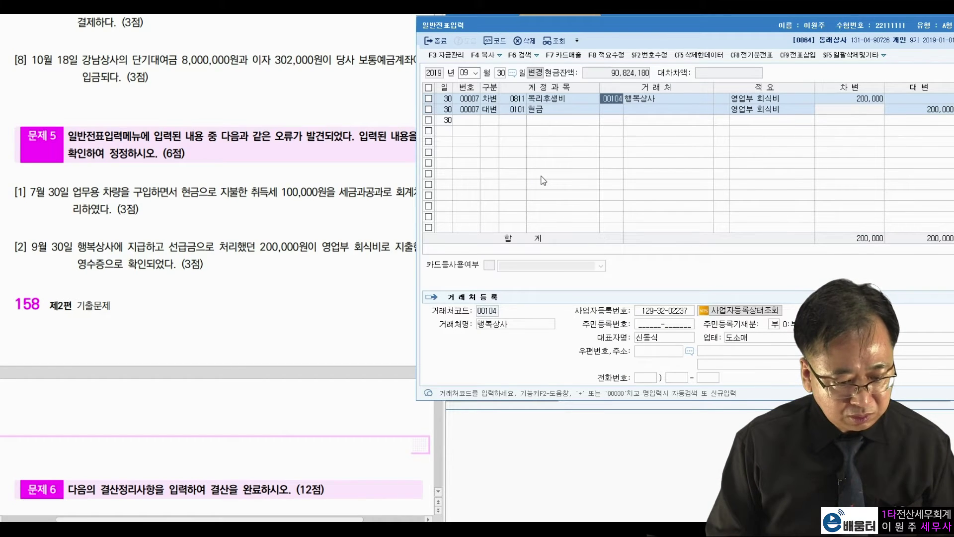
Step: Remove trading partner 00104 행복상사 from the debit line and finish the September 30 entry
key(Delete)
key(Return)
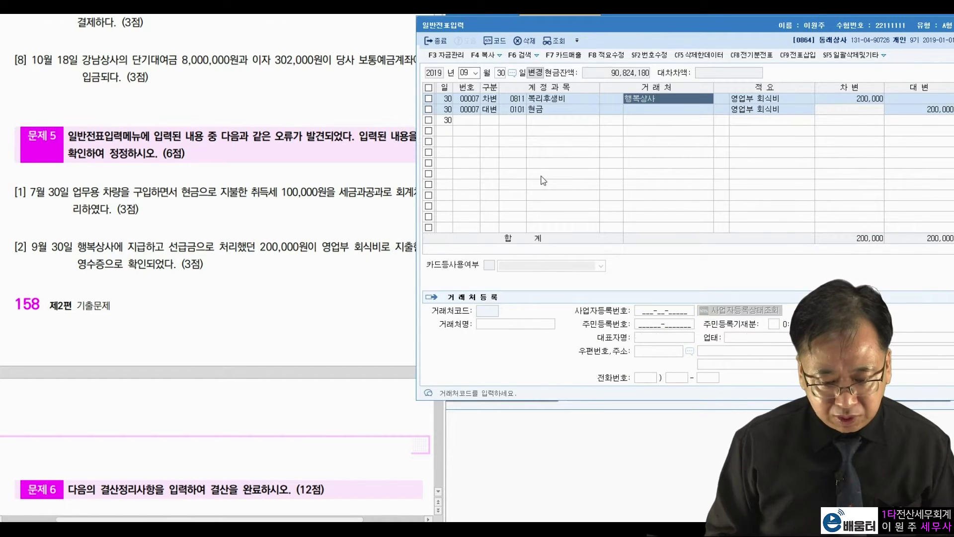
key(Delete)
key(Return)
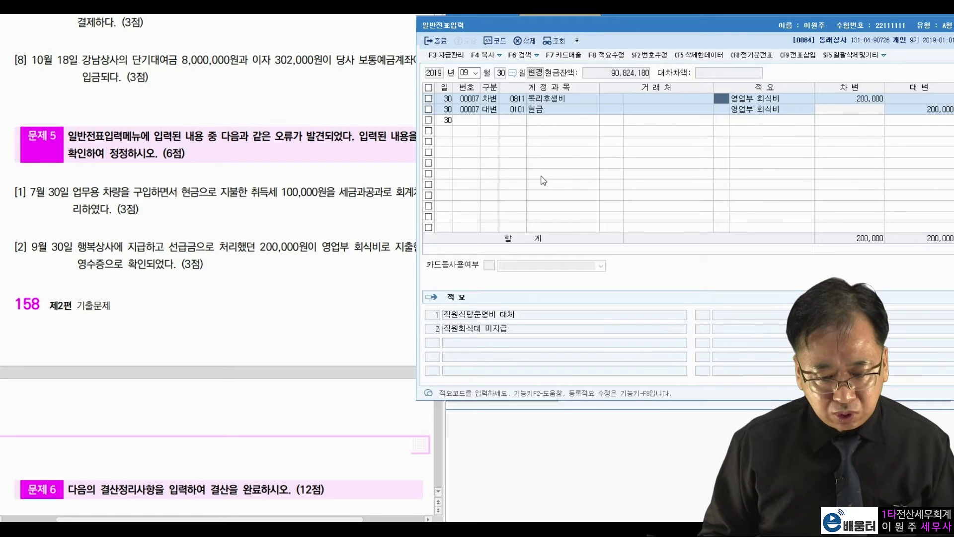
click(774, 109)
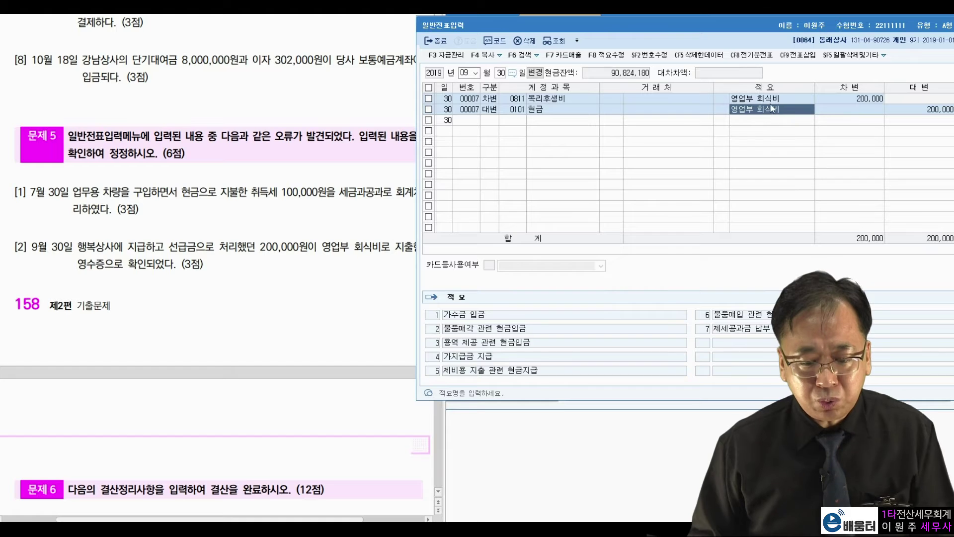
click(771, 103)
click(765, 119)
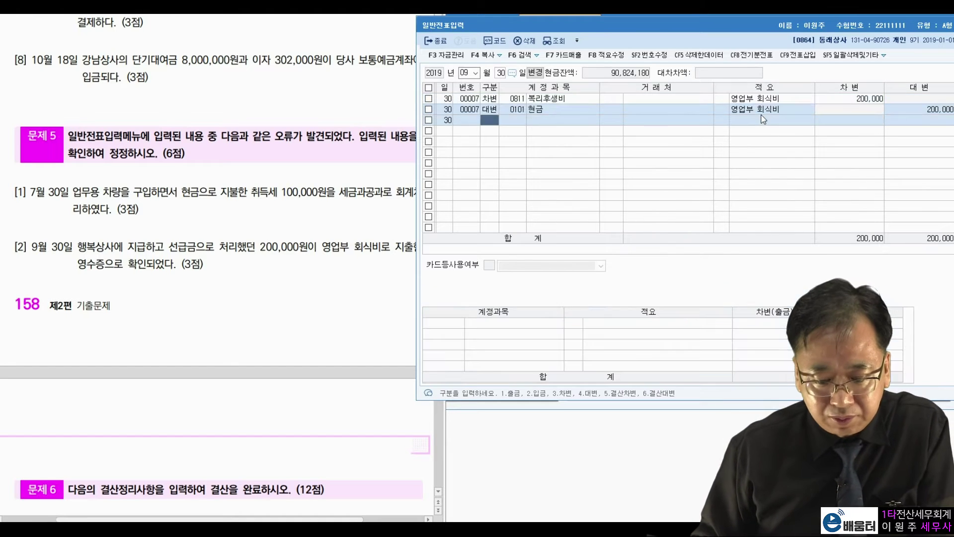
click(292, 303)
scroll(292, 304, down, 8)
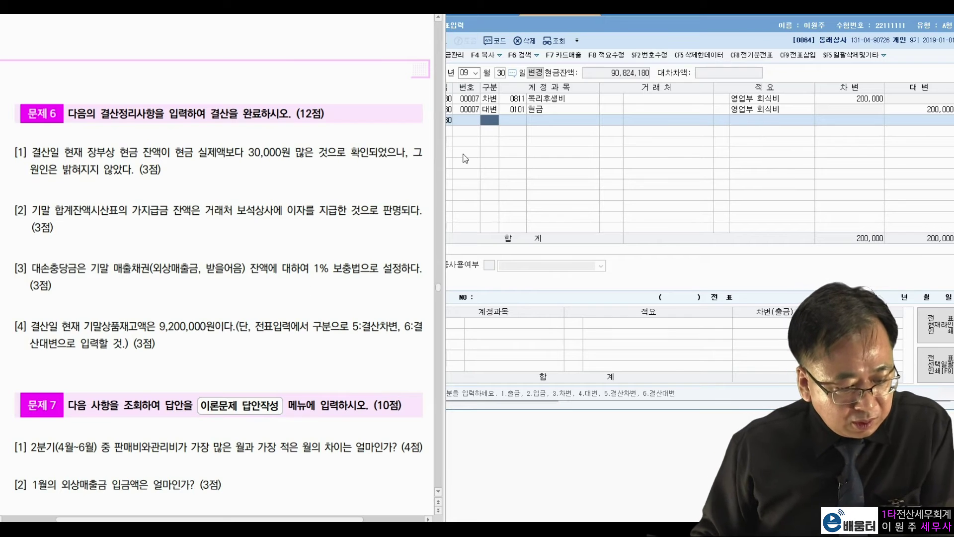
Step: Move the journal to December 31 by entering 1231
click(475, 170)
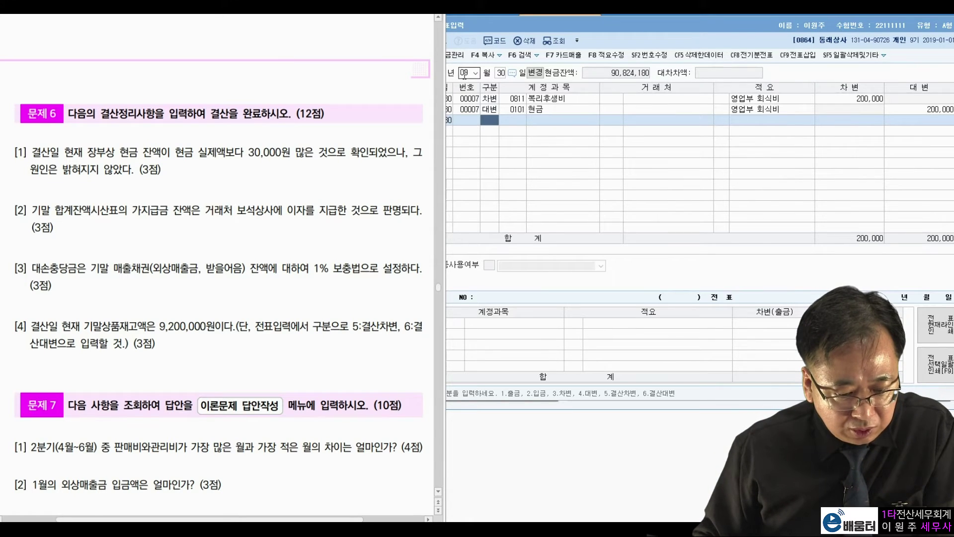
text(1231)
key(Return)
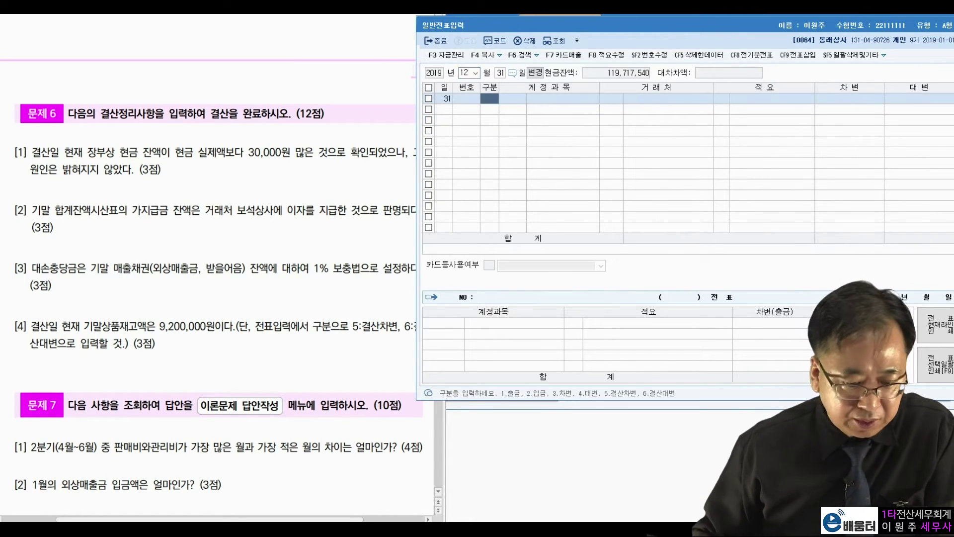
Step: Review closing item [1]'s book cash balance and 30,000 cash discrepancy in the exam text
click(190, 177)
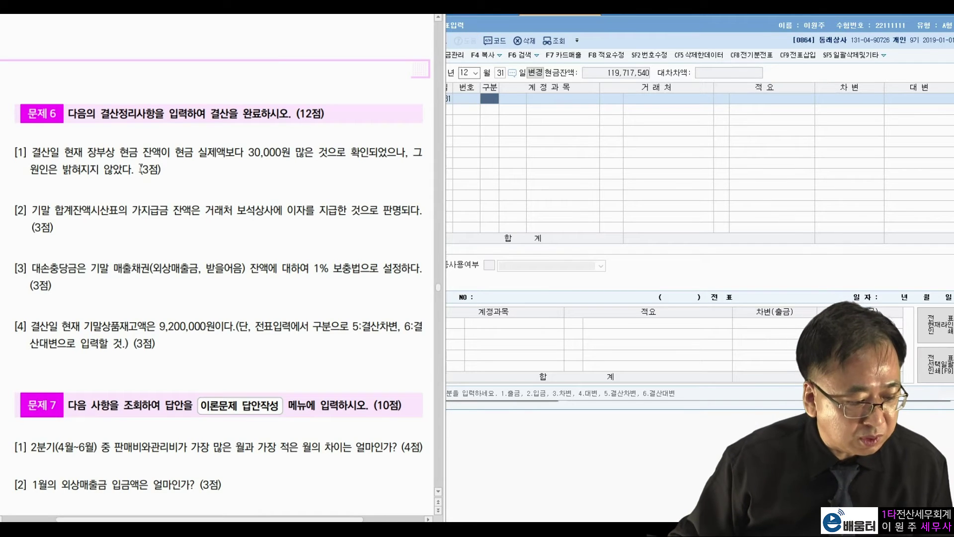
drag(90, 159, 282, 151)
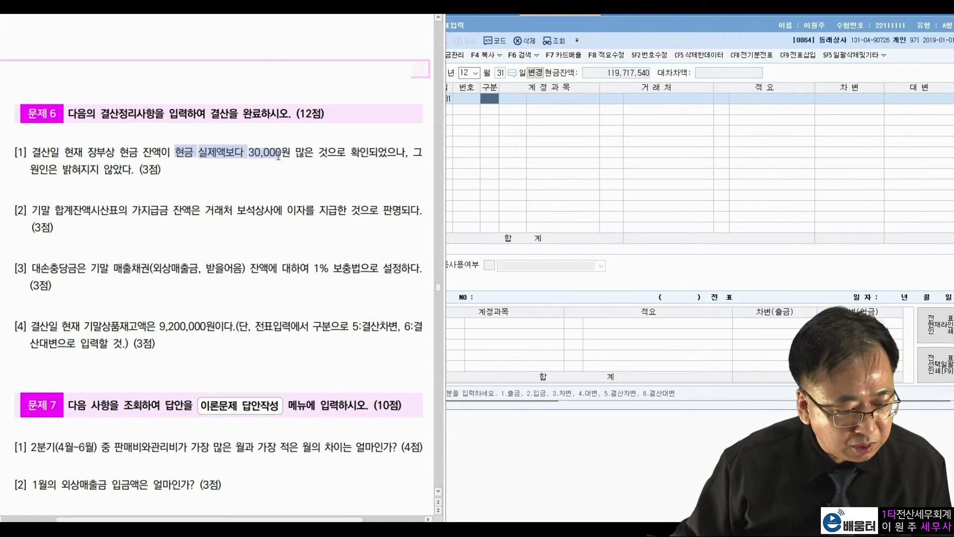
click(245, 173)
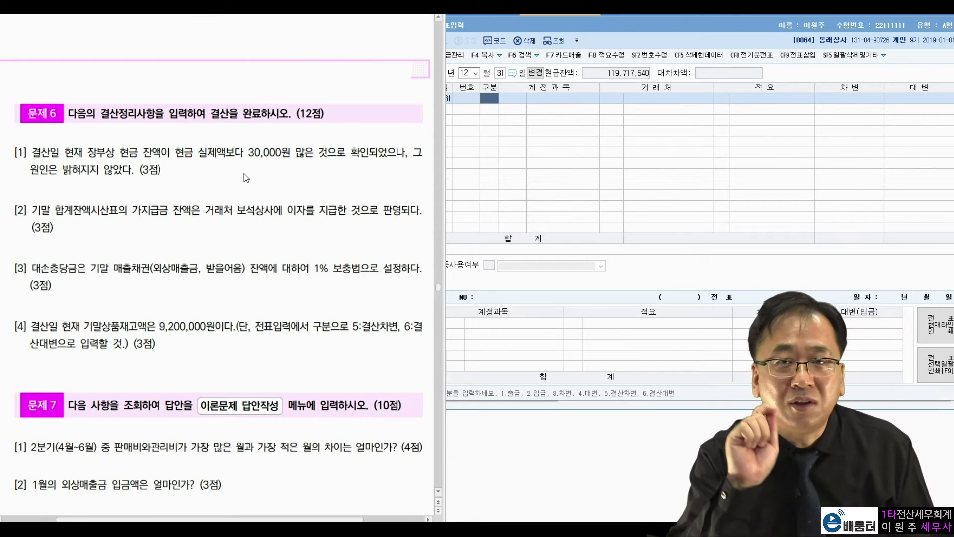
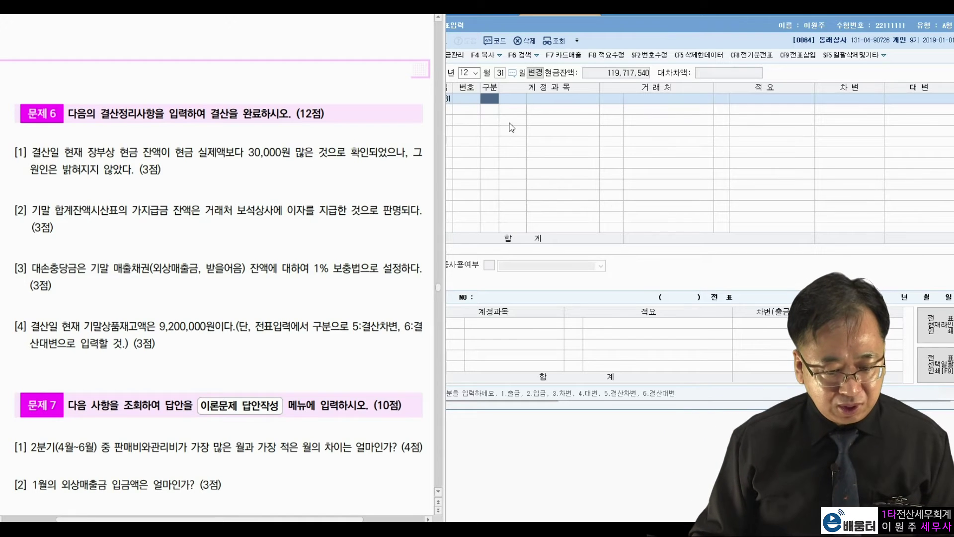
Step: Enter the December 31 debit line: 잡손실 30,000
click(495, 107)
text(3)
key(Return)
text(잡)
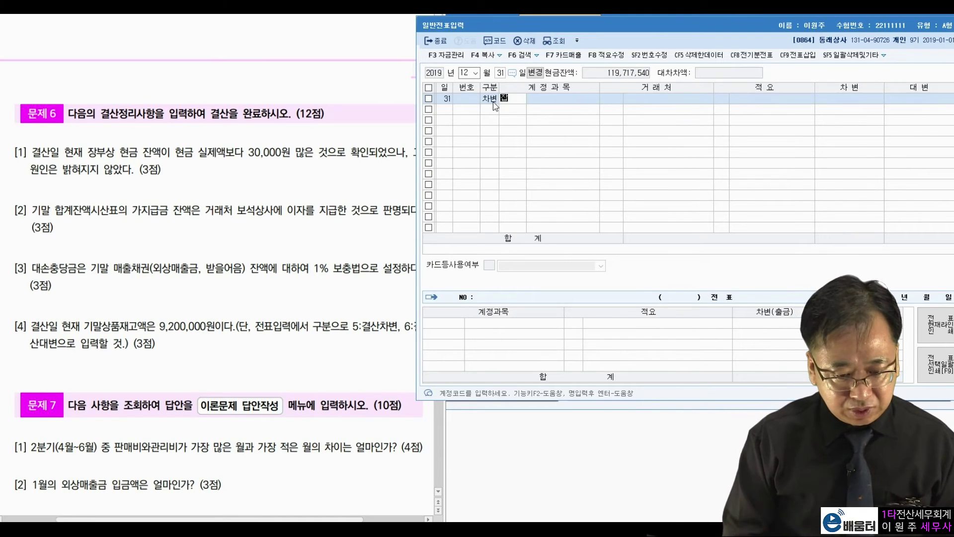
text(손시ㄹ)
key(Return)
key(Return)
key(Return)
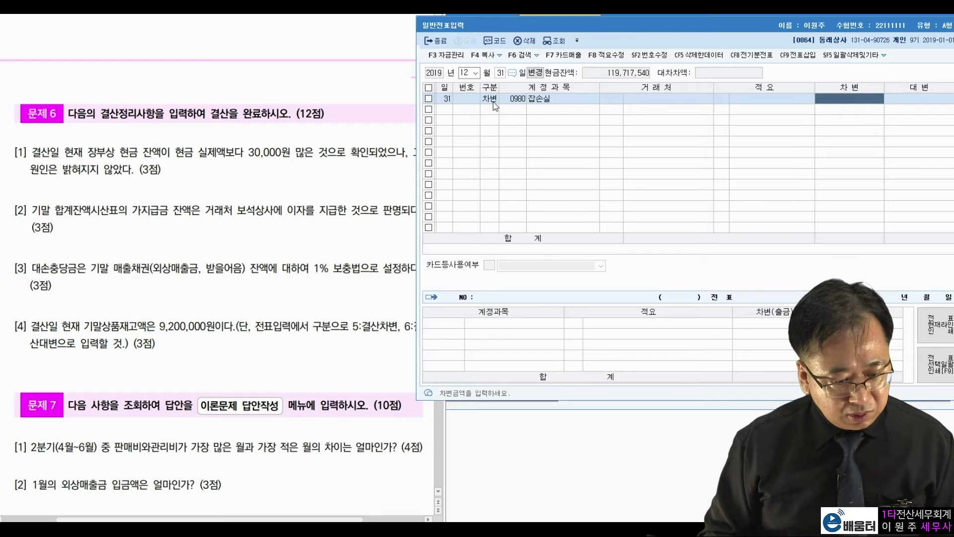
text(30000)
key(Return)
key(1)
key(Return)
Step: Enter the matching credit line: 0101 현금 30,000
text(이)
key(BackSpace)
key(BackSpace)
key(Left)
key(Left)
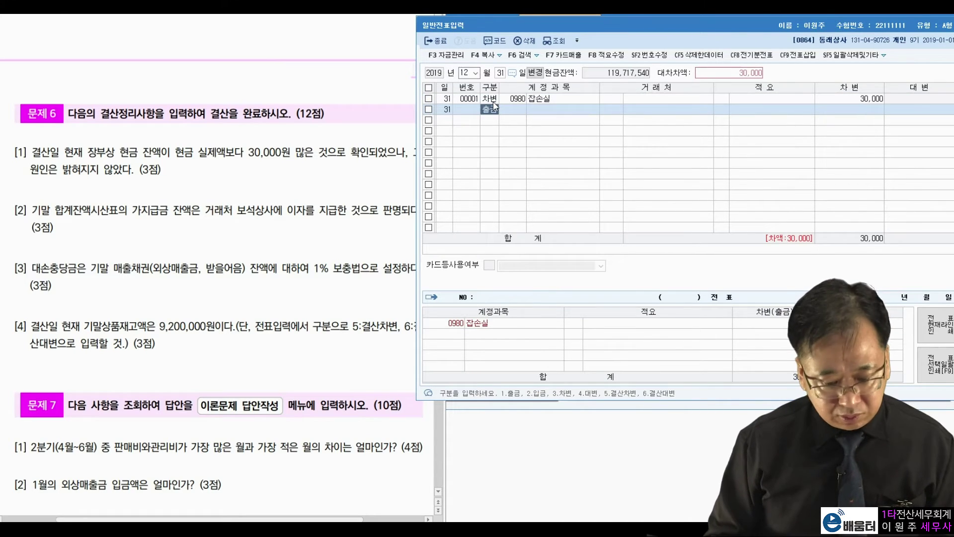
text(4101)
key(Return)
key(Return)
key(Return)
key(Return)
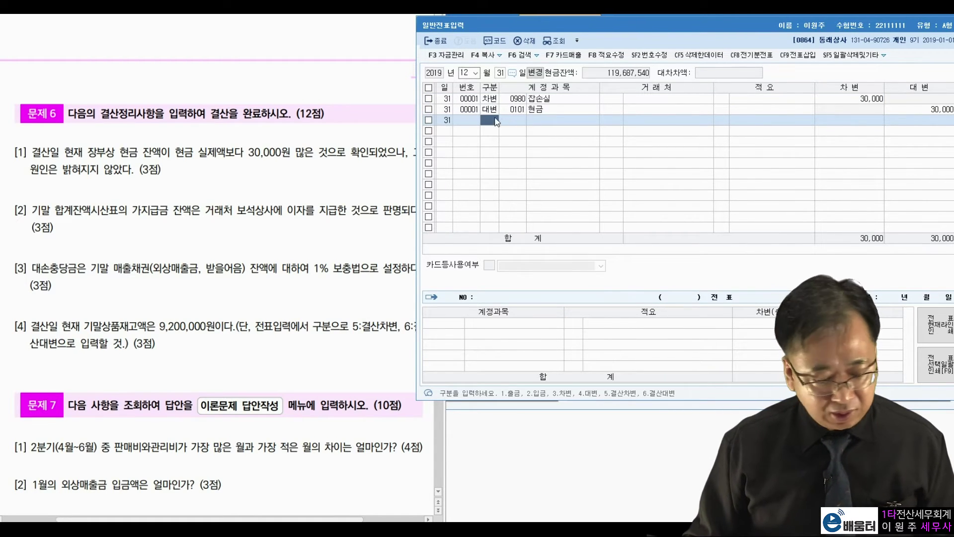
Step: Check the problem sheet, then return to the main KcLep menu
click(159, 206)
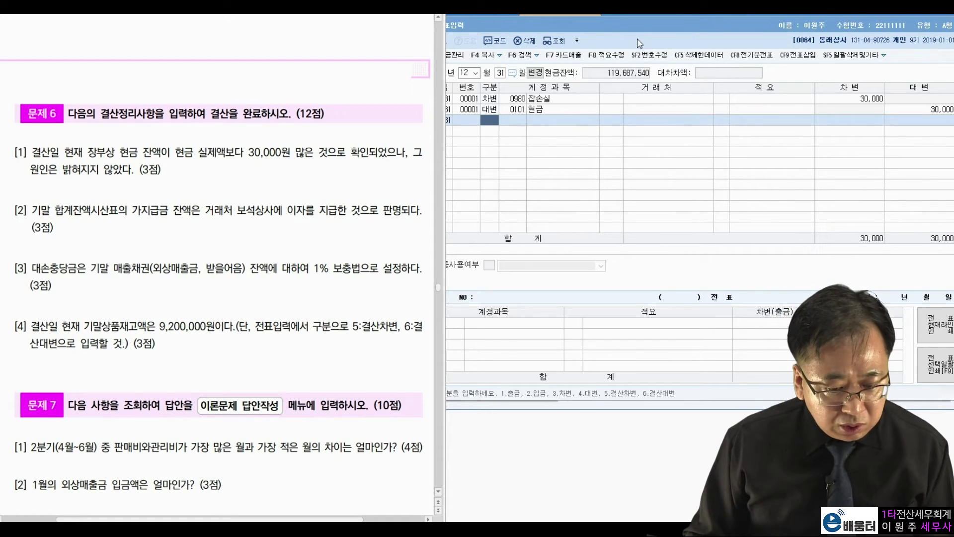
drag(645, 30, 646, 47)
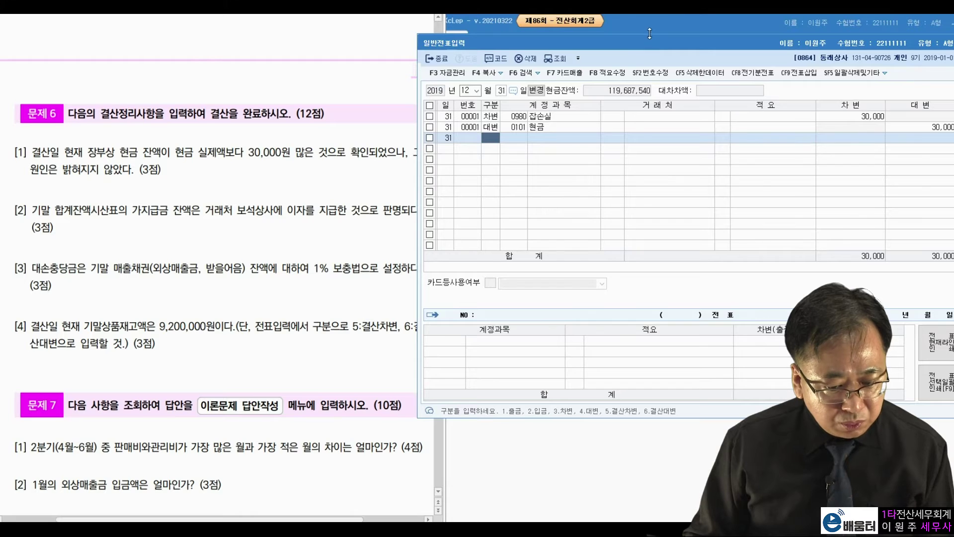
click(646, 31)
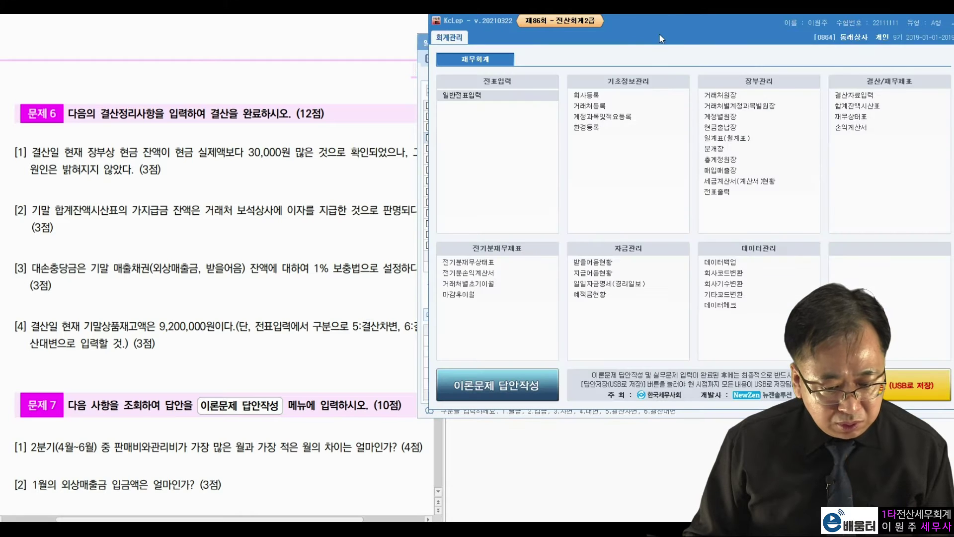
Step: Run the 합계잔액시산표 through month 12 and read the 가지급금 balance of 711,000
click(870, 105)
drag(621, 73, 881, 26)
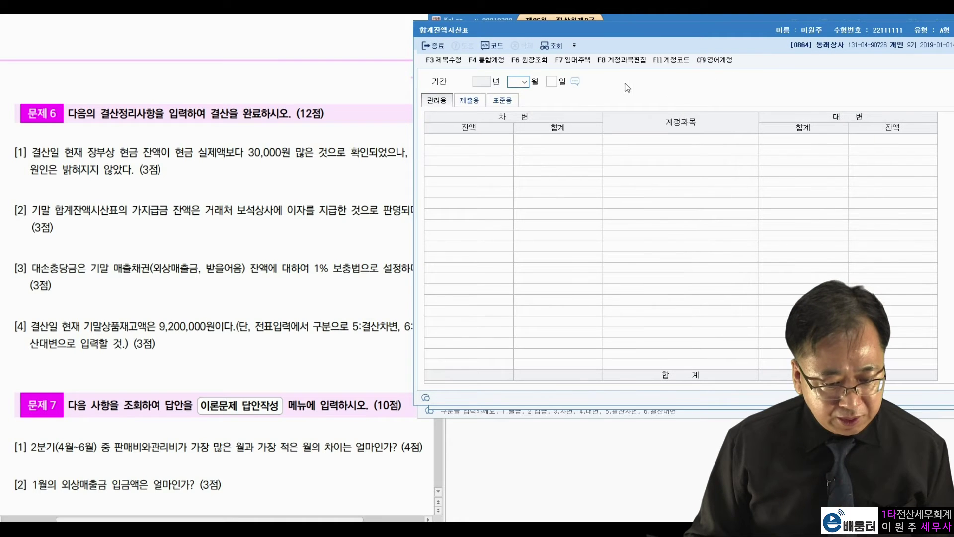
text(12)
key(Return)
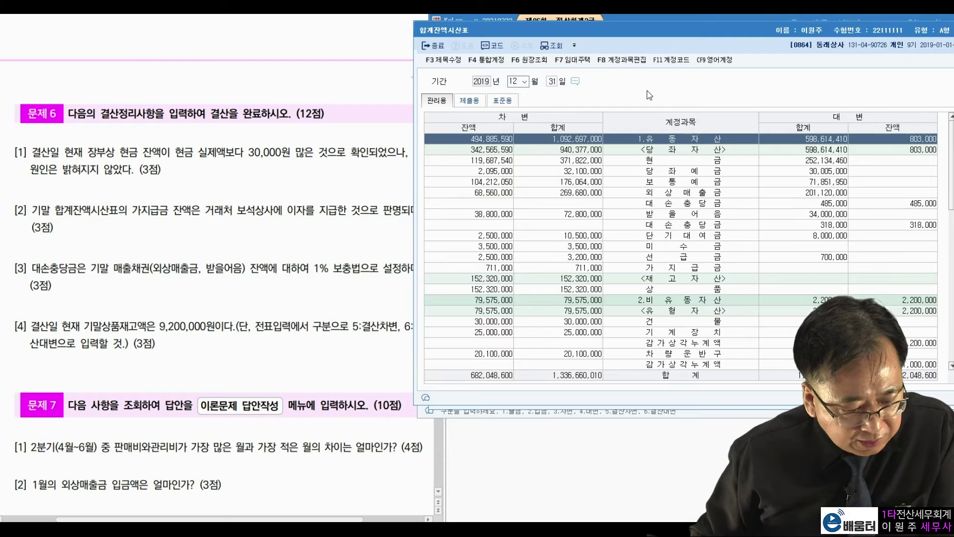
click(703, 244)
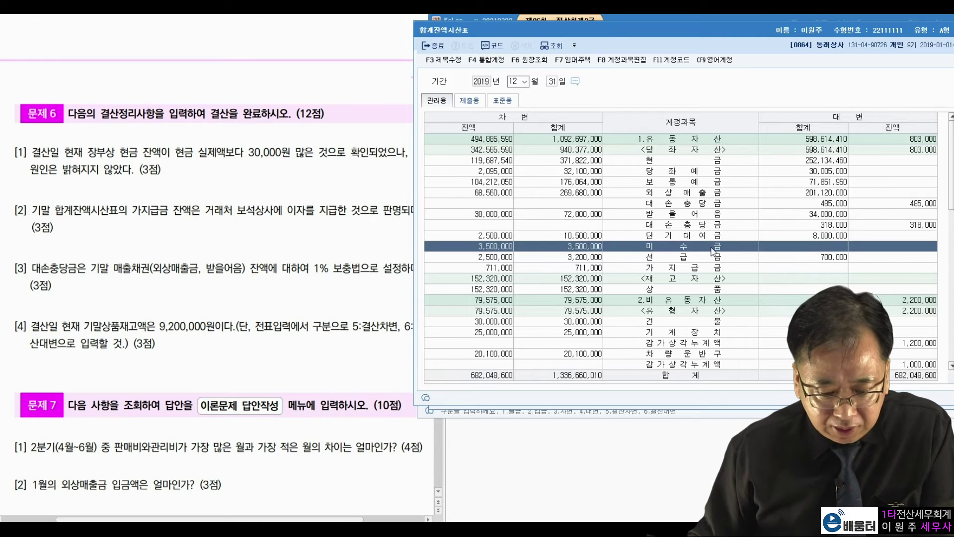
click(712, 267)
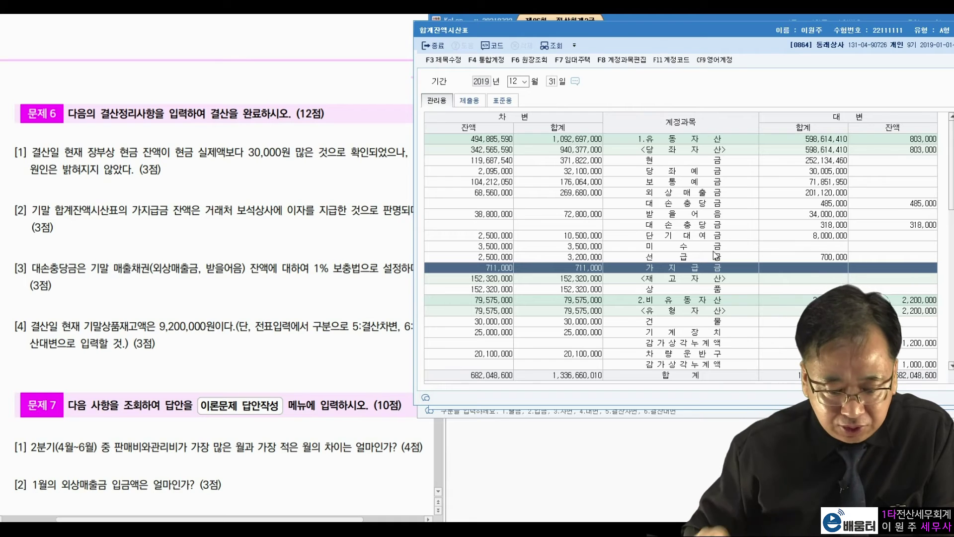
Step: Mark the 711,000 balance and 보석상사 interest wording in question [2], then return to voucher entry
click(370, 280)
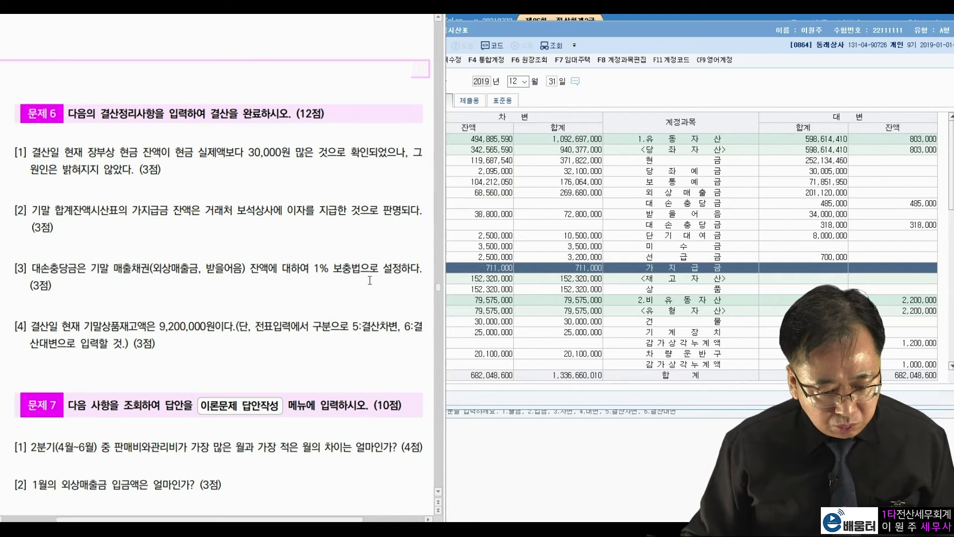
drag(726, 262, 742, 256)
drag(641, 257, 641, 265)
mouse_move(527, 264)
mouse_down()
mouse_move(517, 276)
mouse_move(542, 251)
mouse_move(528, 269)
mouse_up()
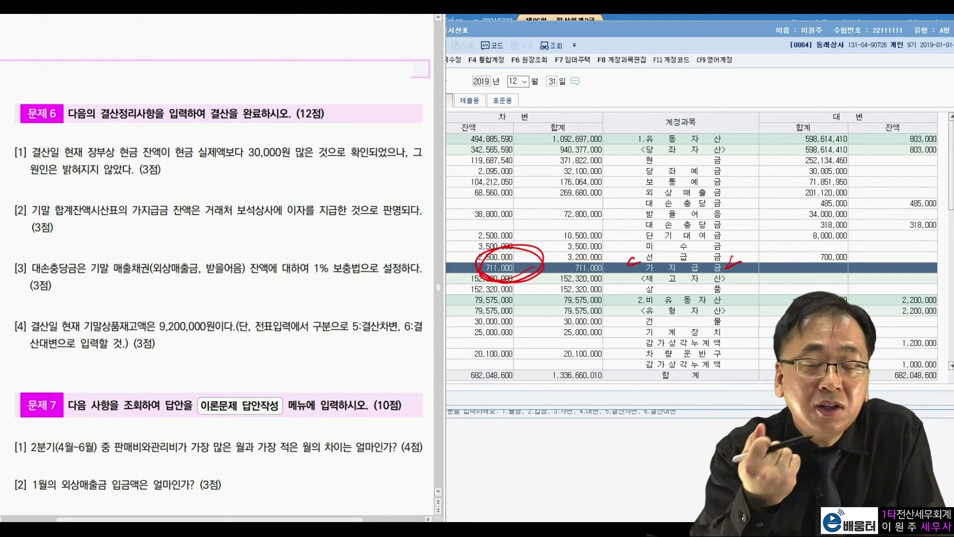
mouse_move(541, 235)
mouse_down()
mouse_move(533, 243)
mouse_move(542, 258)
mouse_up()
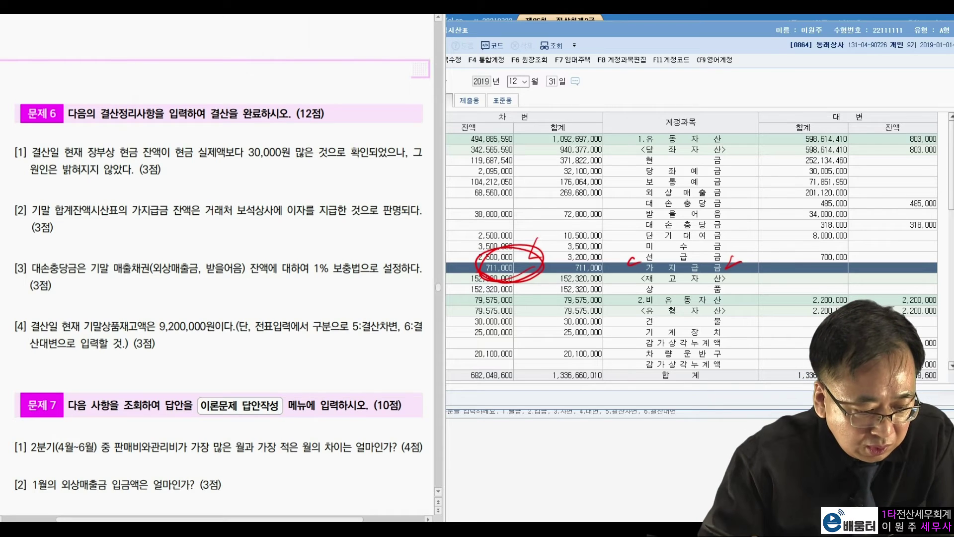
drag(234, 226, 268, 221)
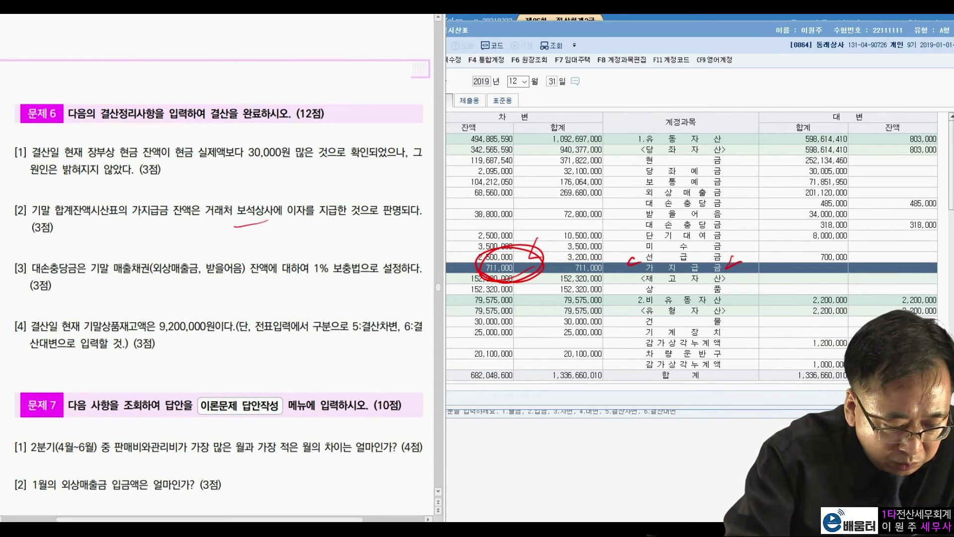
drag(261, 182, 272, 186)
drag(293, 219, 409, 217)
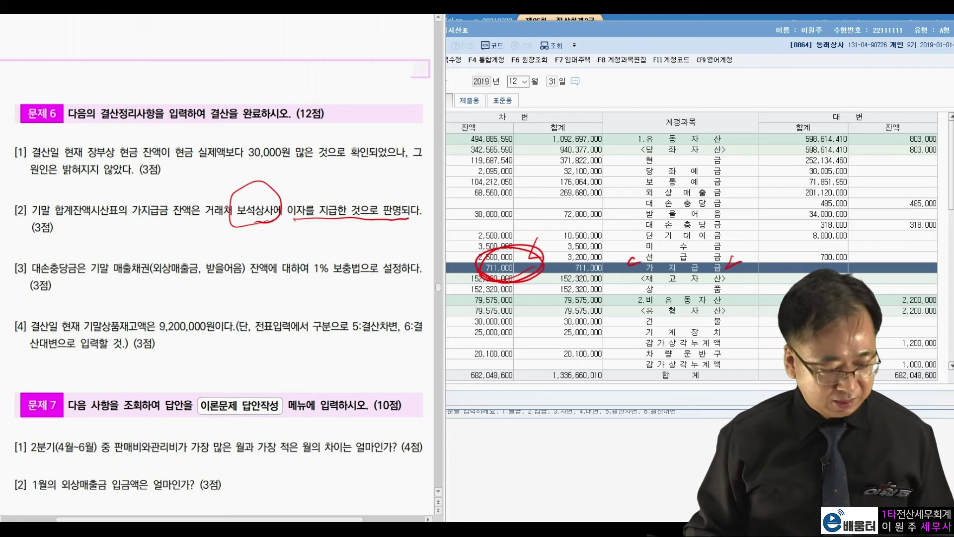
key(Escape)
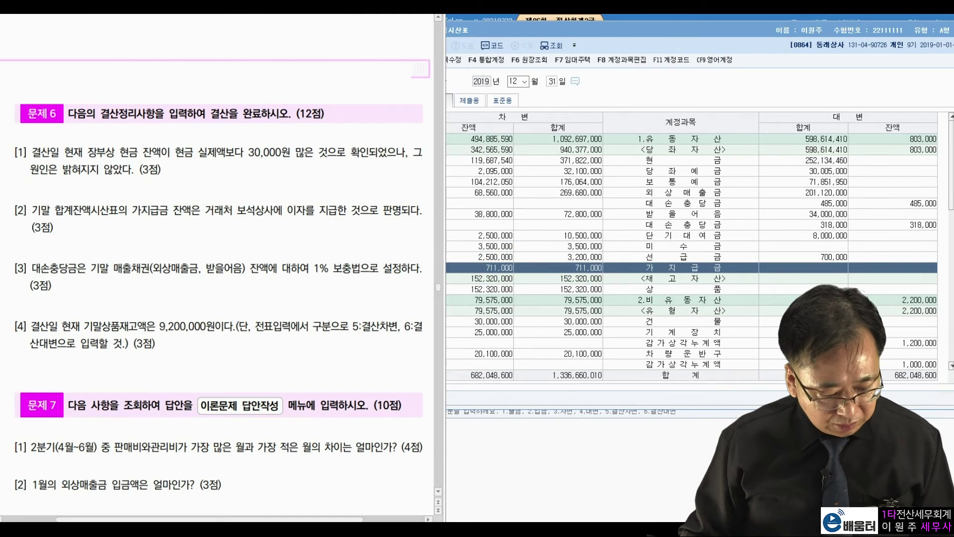
key(alt+Tab)
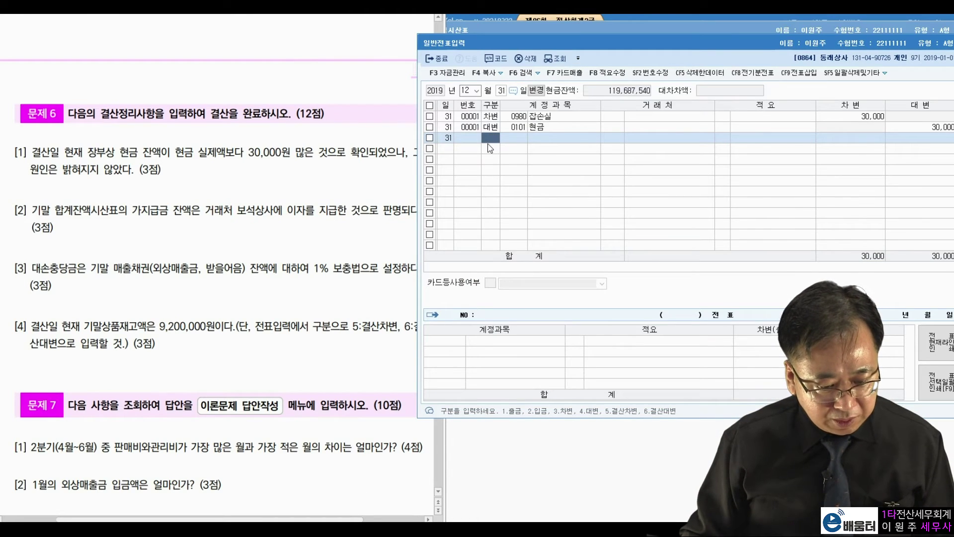
Step: Add the December 31 debit line: 이자비용 711,000
text(3)
key(Return)
text(이자)
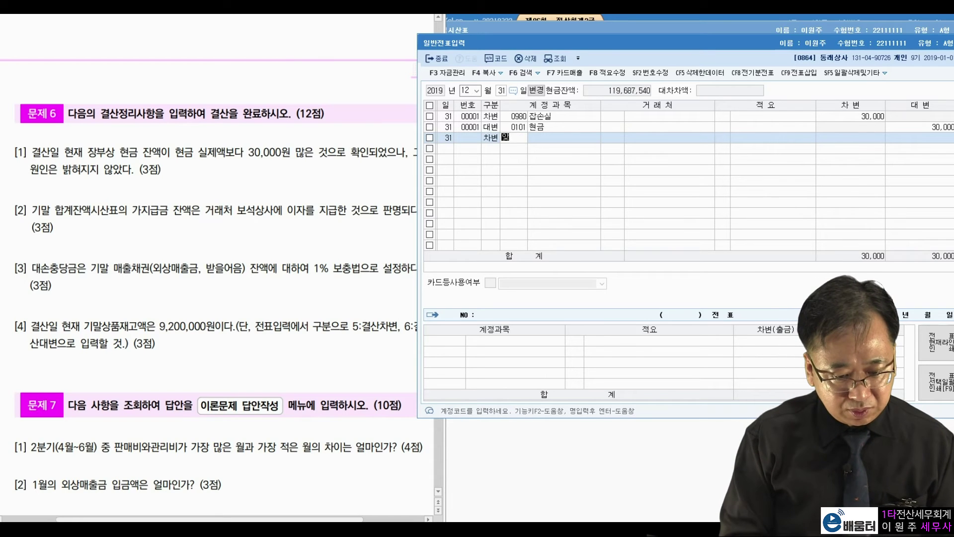
key(BackSpace)
key(BackSpace)
key(BackSpace)
text(이자)
key(Return)
key(Return)
key(Return)
text(711,000)
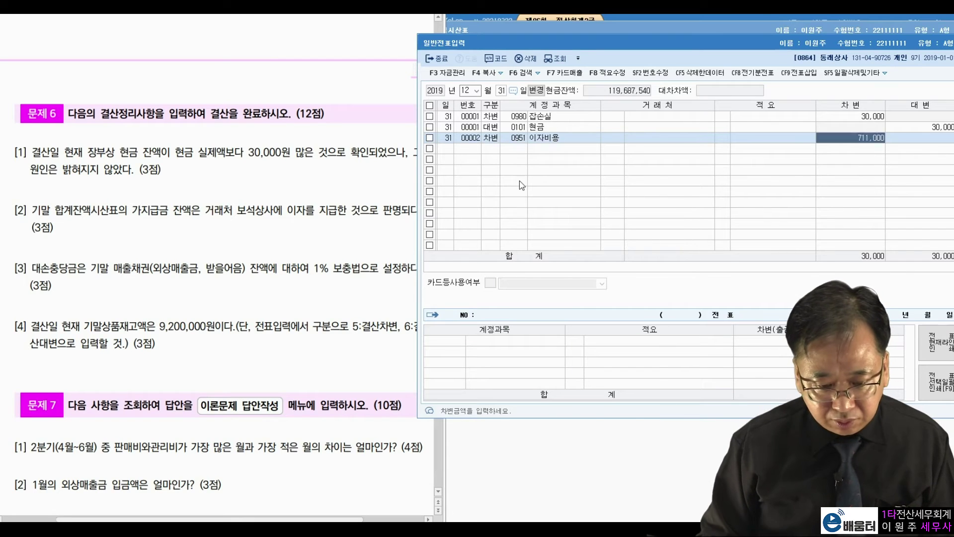
key(Return)
Step: Add the credit line for 가지급금 and check the problem sheet
text(4)
key(Return)
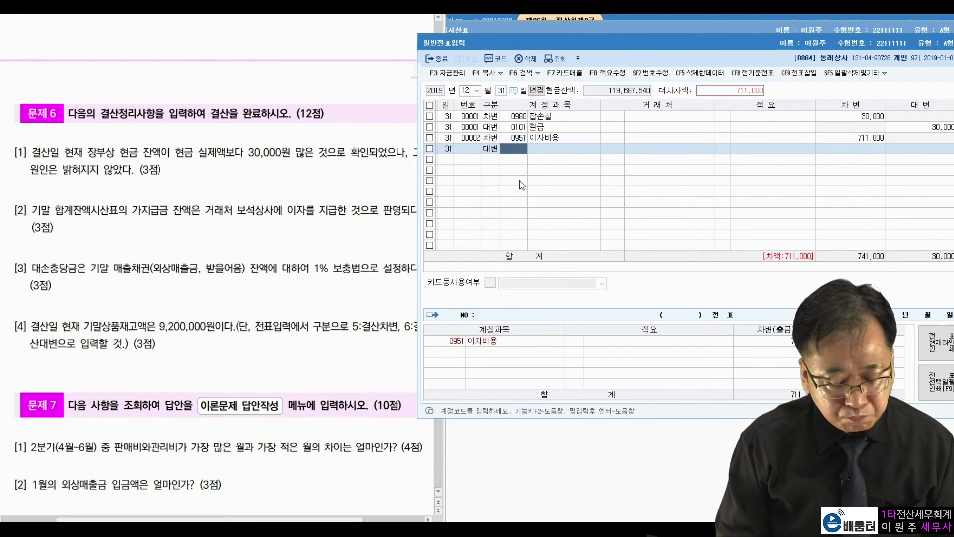
text(가지급)
key(Return)
key(Return)
key(Return)
key(Return)
key(Return)
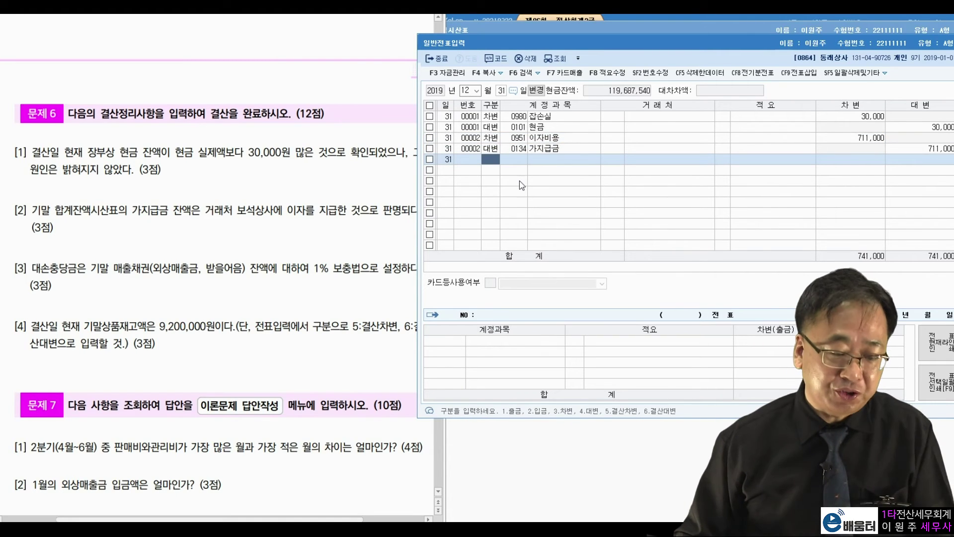
click(137, 280)
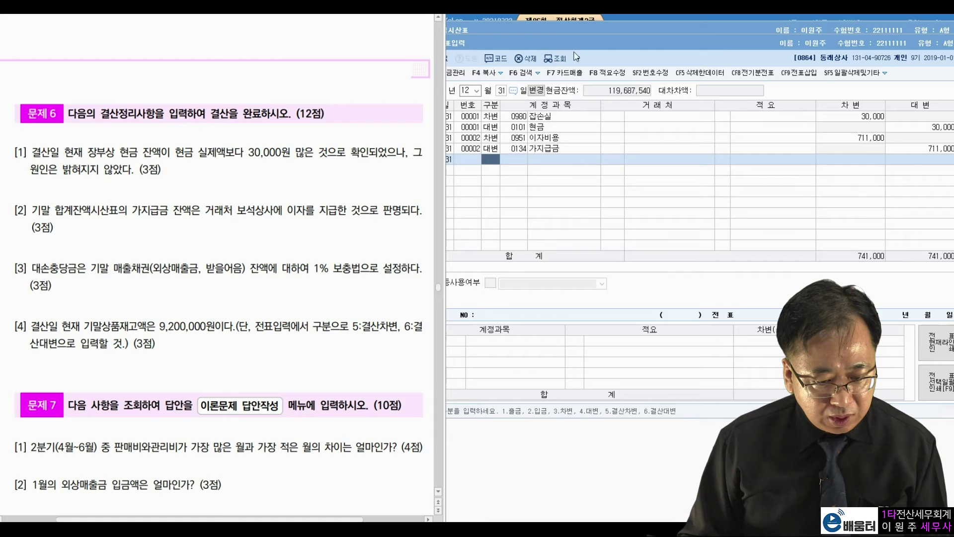
Step: Rerun the trial balance so it includes the new December 31 entries
click(590, 33)
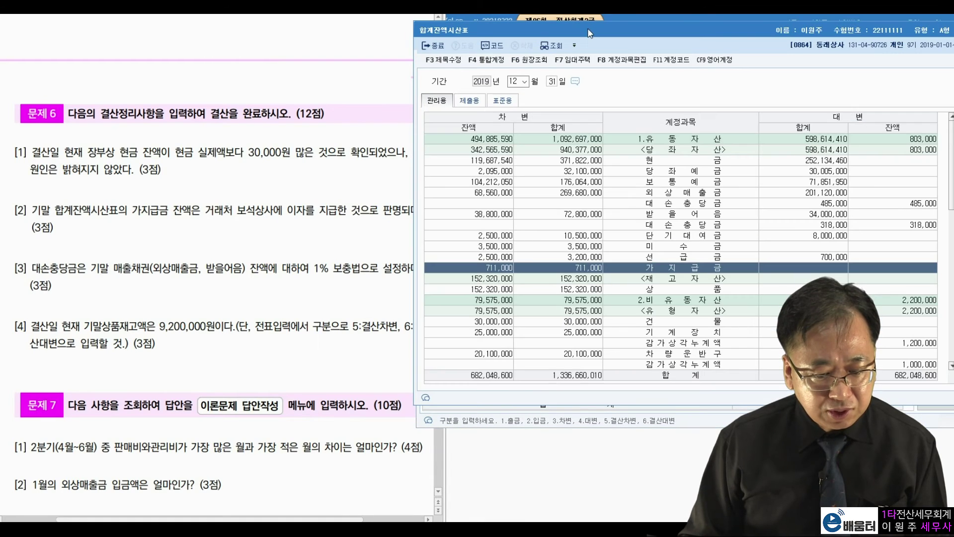
drag(590, 33, 561, 51)
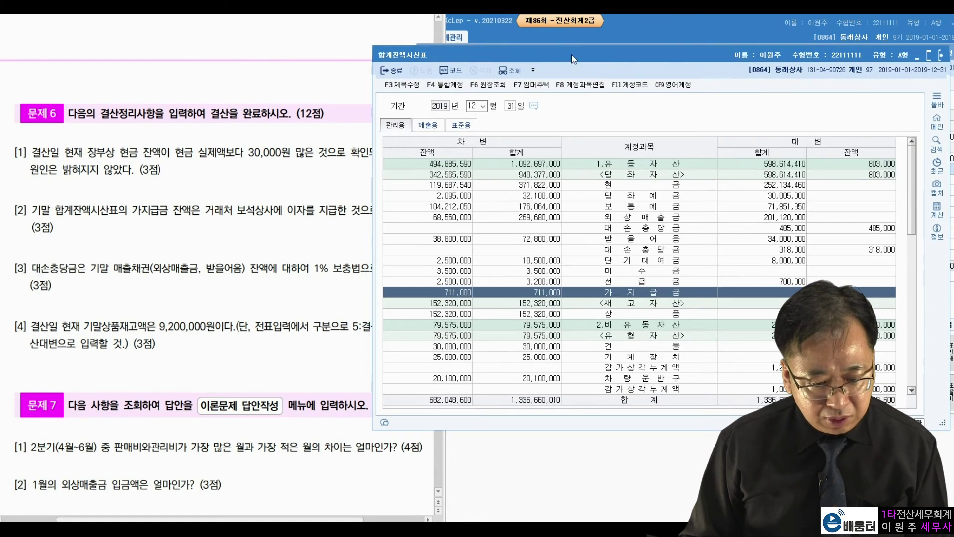
click(512, 105)
key(Return)
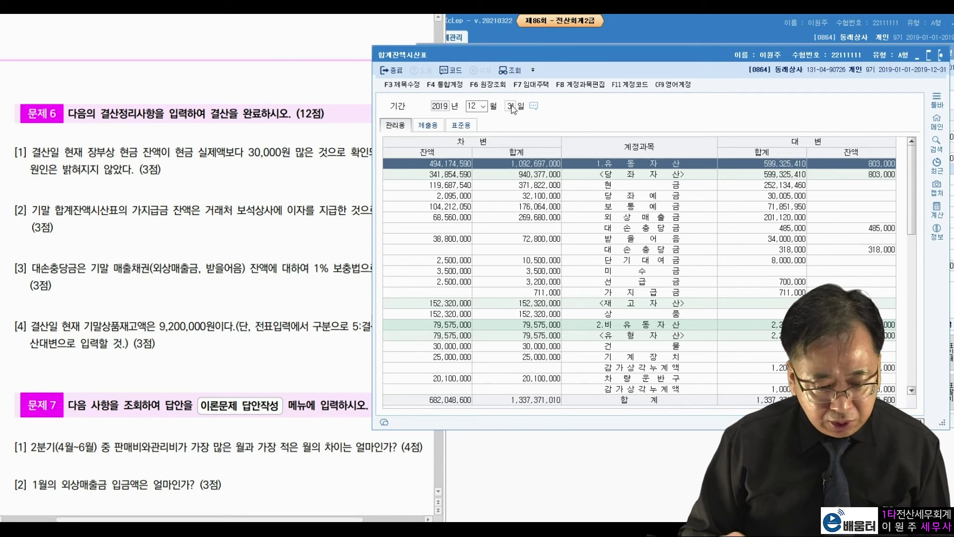
drag(589, 59, 637, 28)
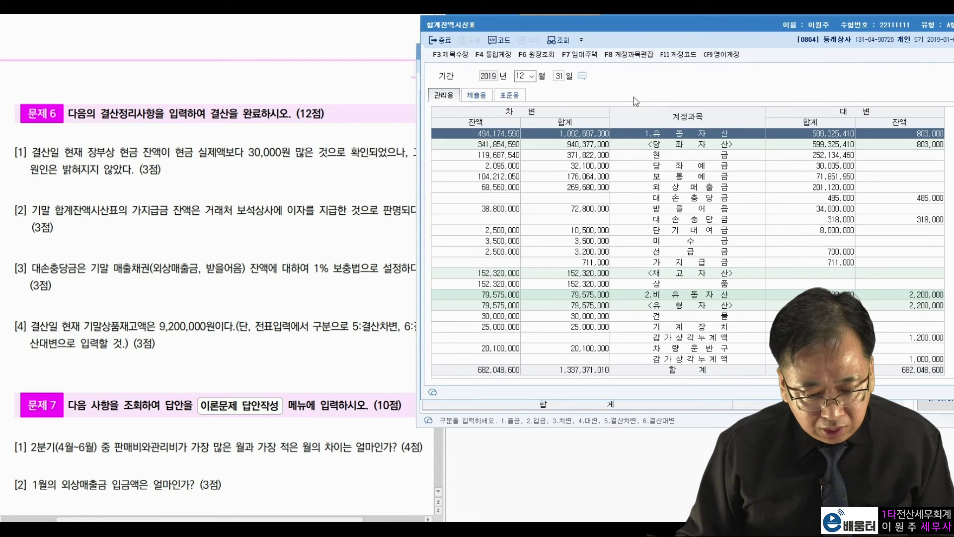
Step: Read 외상매출금 68,560,000 (allowance 485,000) and 받을어음 38,800,000 (allowance 318,000), then close the report
click(677, 188)
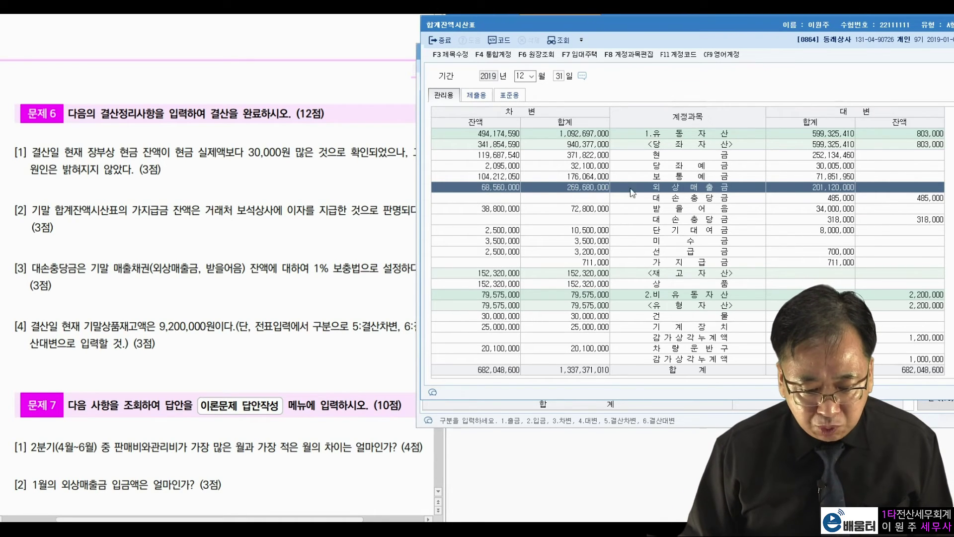
click(907, 200)
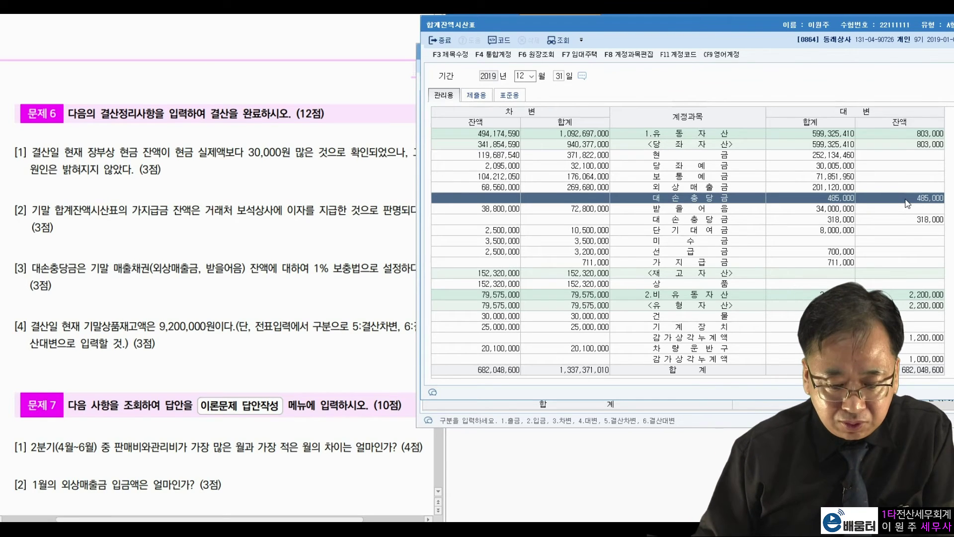
click(512, 210)
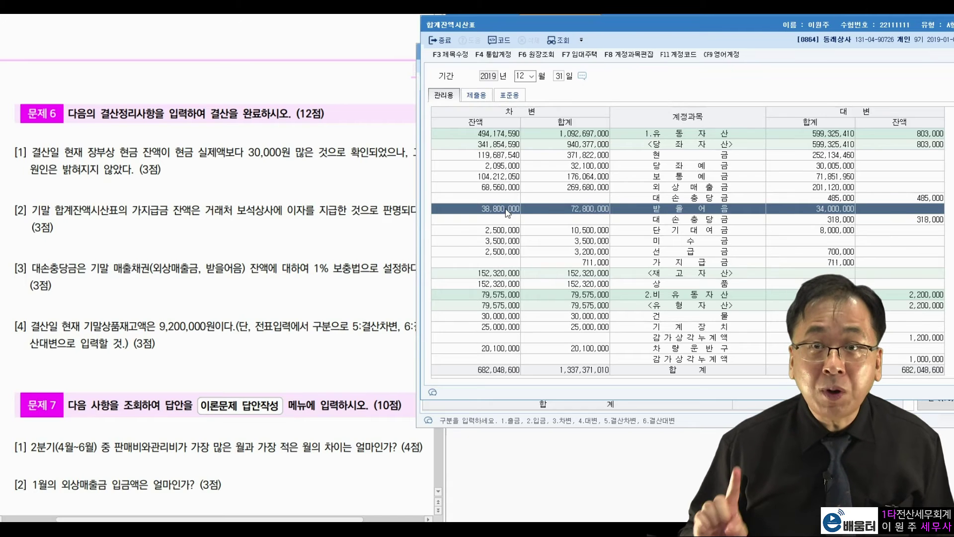
click(906, 221)
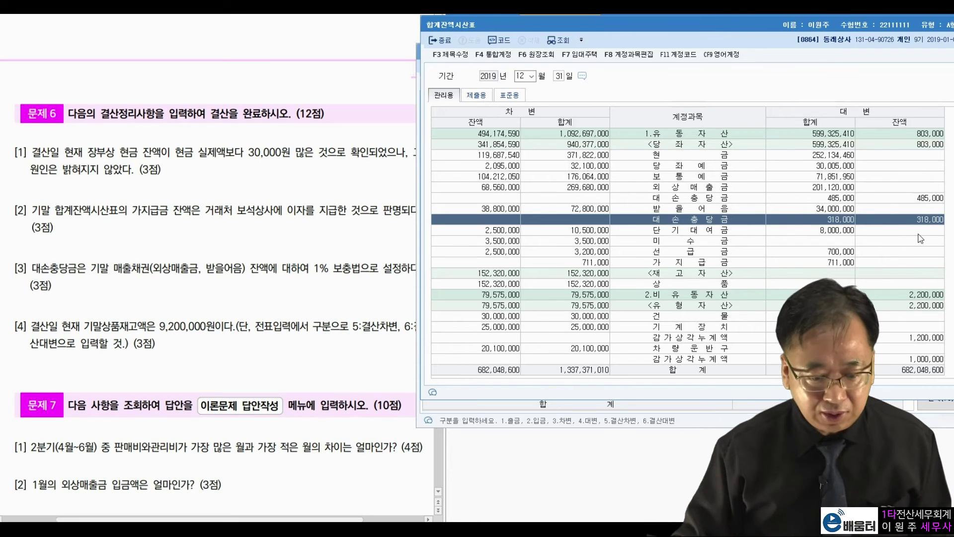
drag(845, 29, 758, 56)
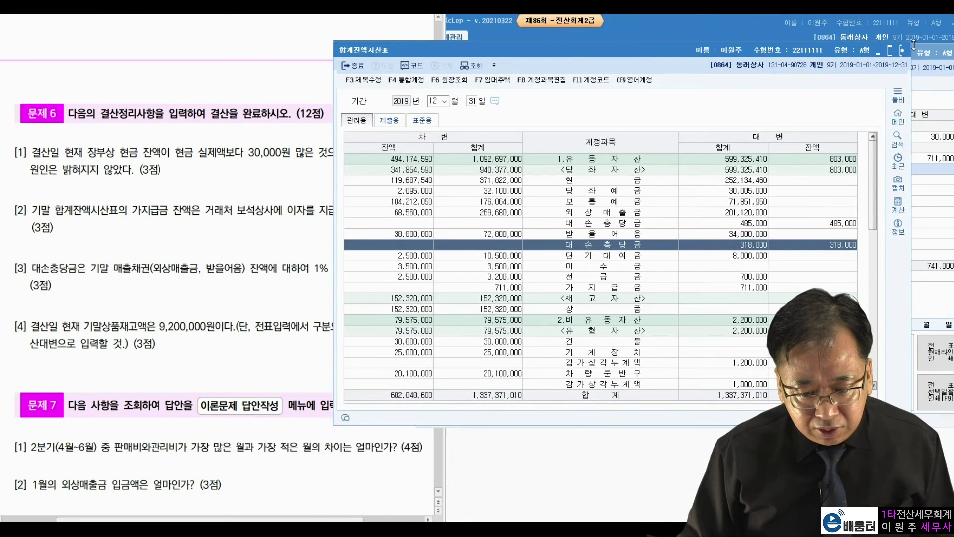
click(901, 50)
click(816, 31)
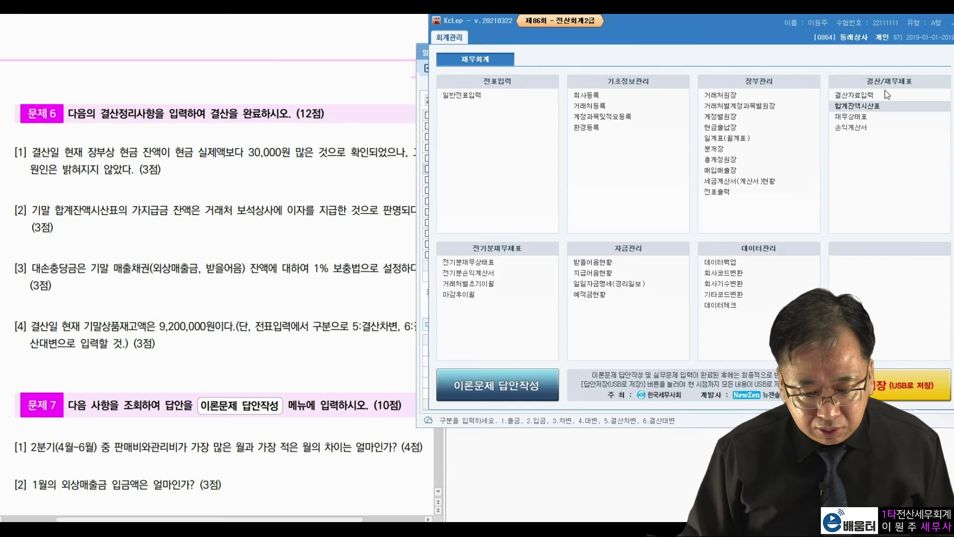
Step: Load 결산자료입력 for January–December and calculate bad-debt allowance at 1%
click(864, 95)
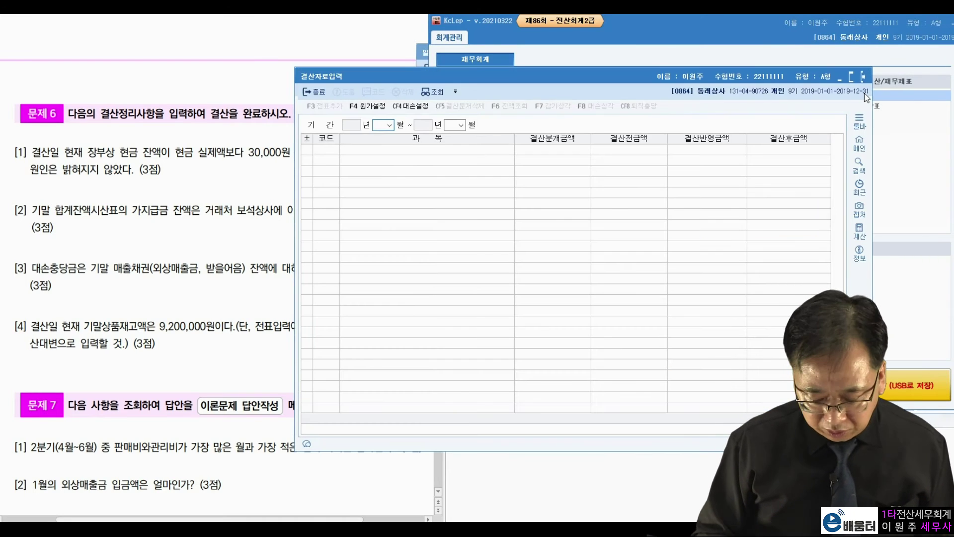
key(Return)
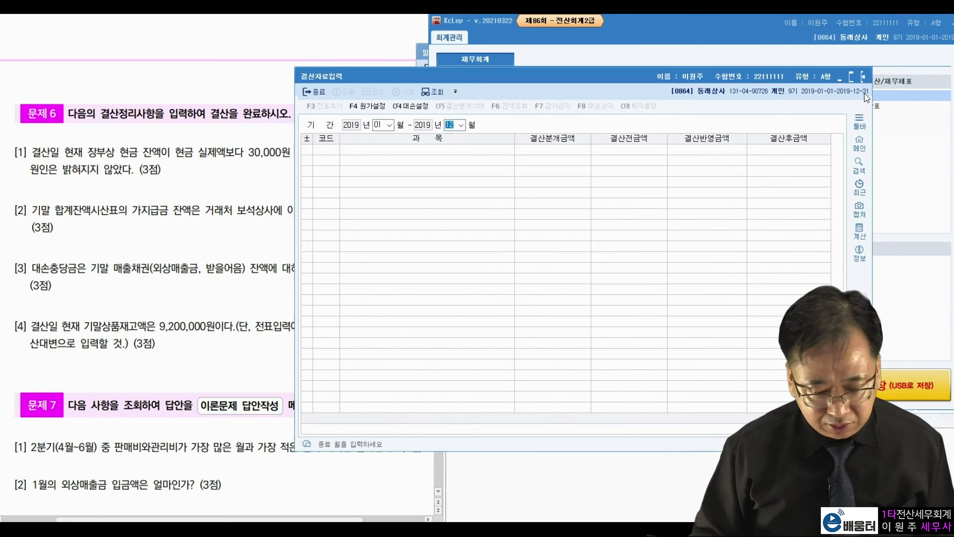
drag(679, 79, 792, 38)
click(712, 69)
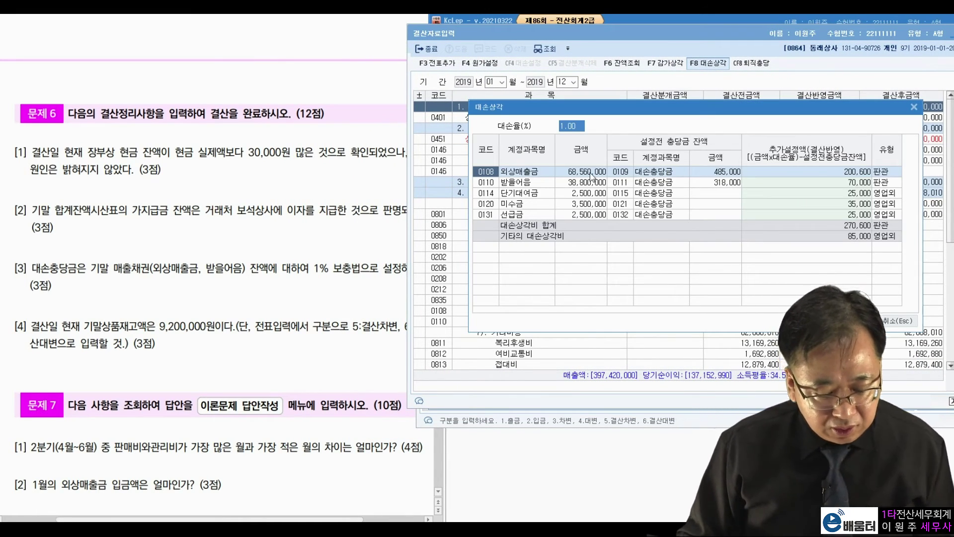
key(Return)
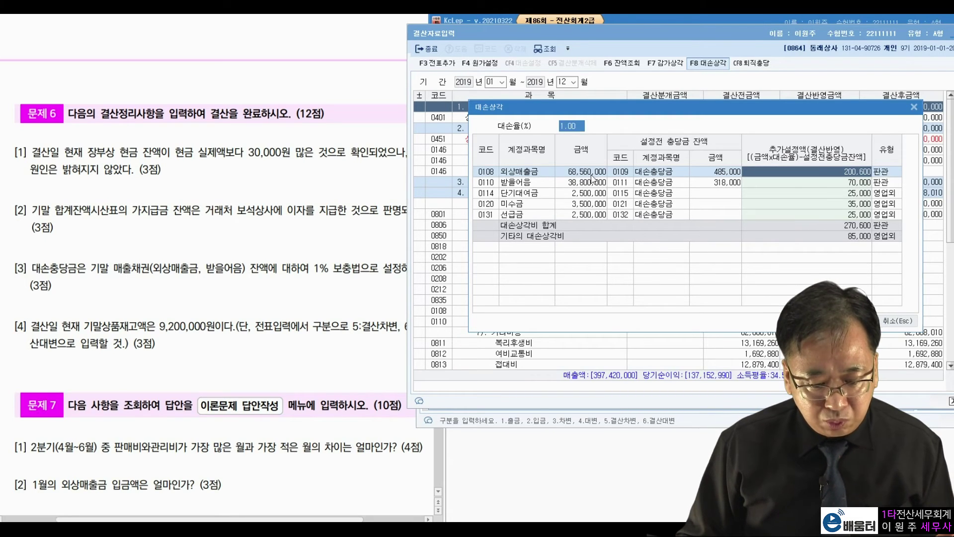
click(596, 175)
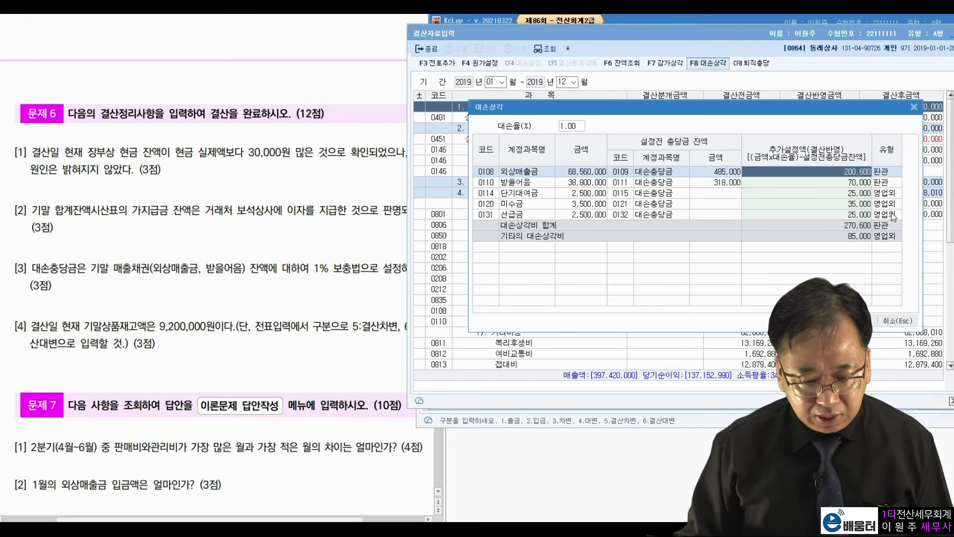
click(589, 184)
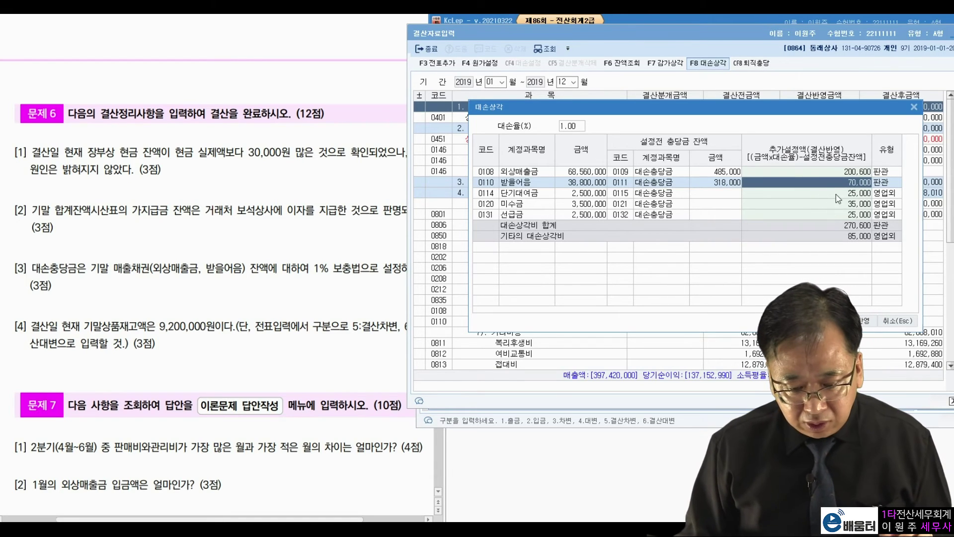
Step: Clear the 단기대여금, 미수금 and 선급금 amounts and apply 270,600 bad-debt expense to closing data
click(838, 196)
key(BackSpace)
key(BackSpace)
key(BackSpace)
key(BackSpace)
key(BackSpace)
key(Return)
key(BackSpace)
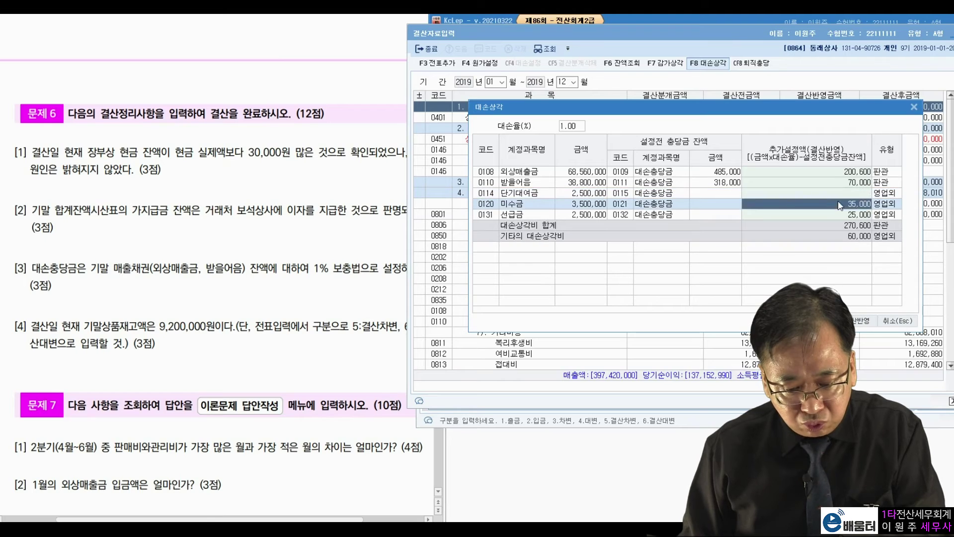
key(BackSpace)
key(BackSpace)
key(BackSpace)
key(BackSpace)
click(839, 214)
key(BackSpace)
key(BackSpace)
key(BackSpace)
key(BackSpace)
key(BackSpace)
click(838, 206)
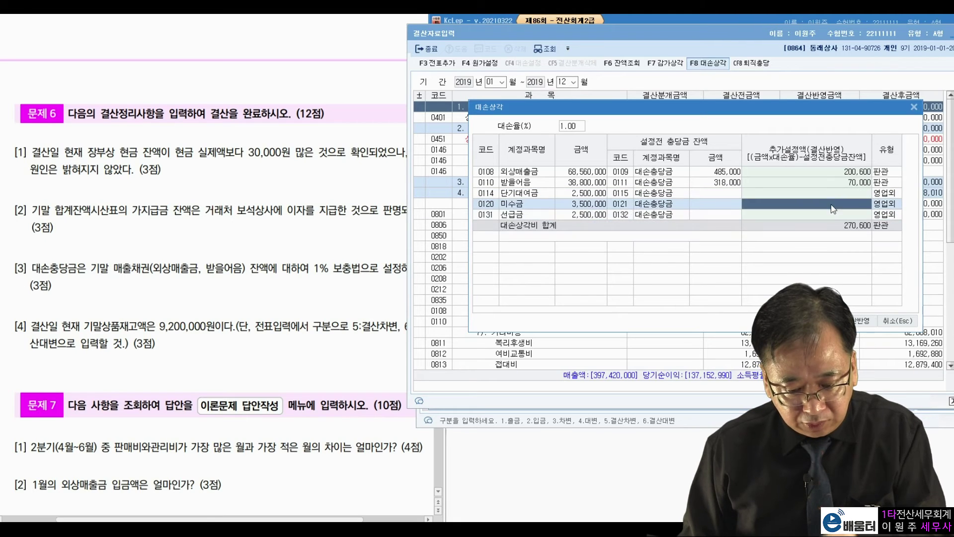
click(875, 325)
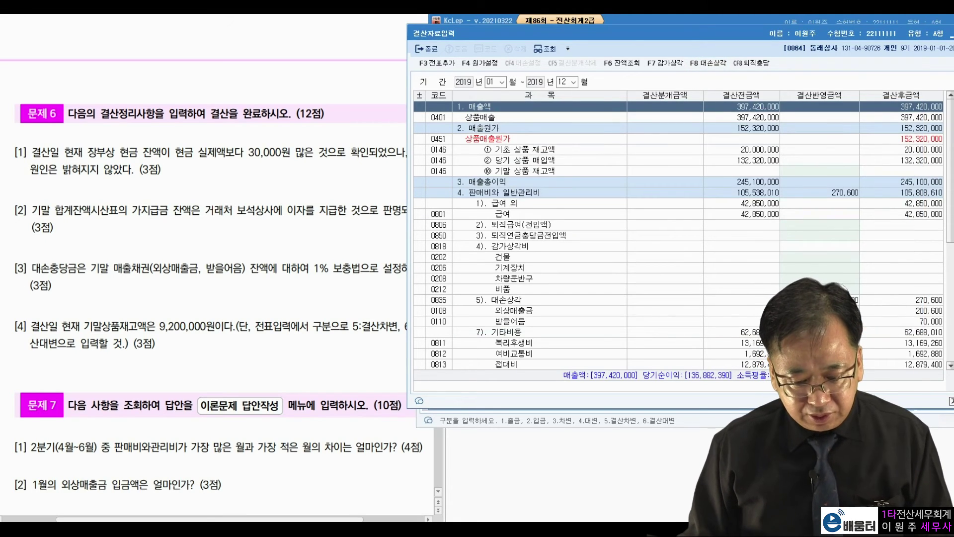
click(570, 308)
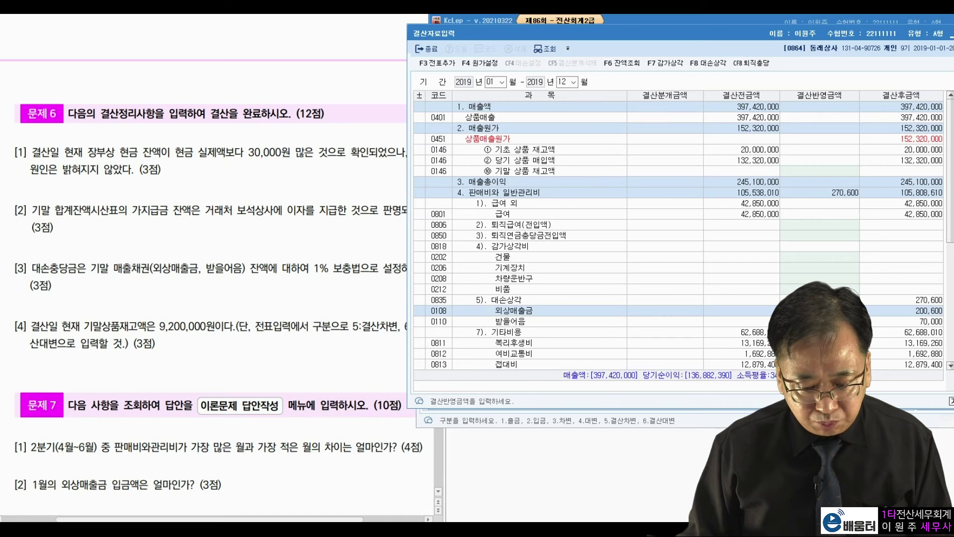
click(511, 321)
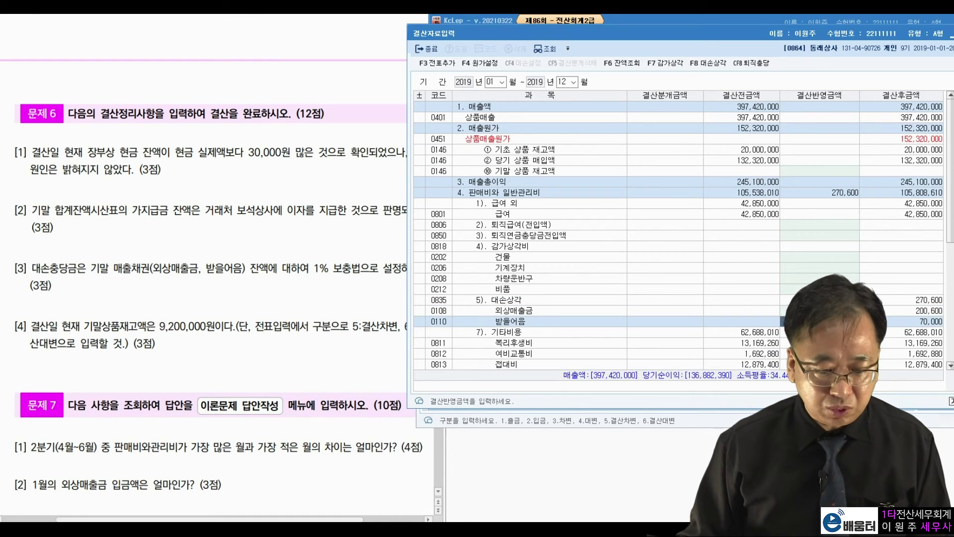
click(440, 71)
Step: Confirm the closing entry generation and mark the 9,200,000 inventory figure in item [4]
click(715, 233)
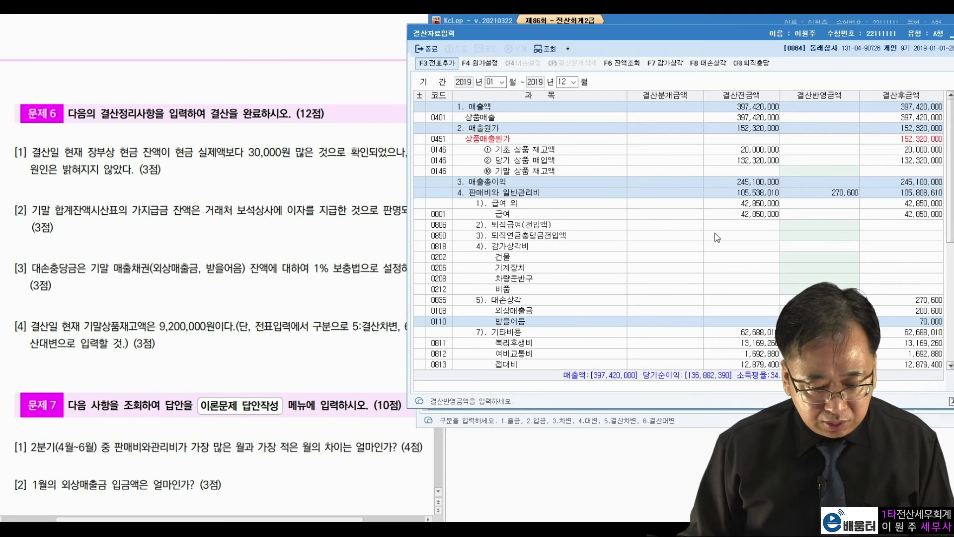
click(67, 343)
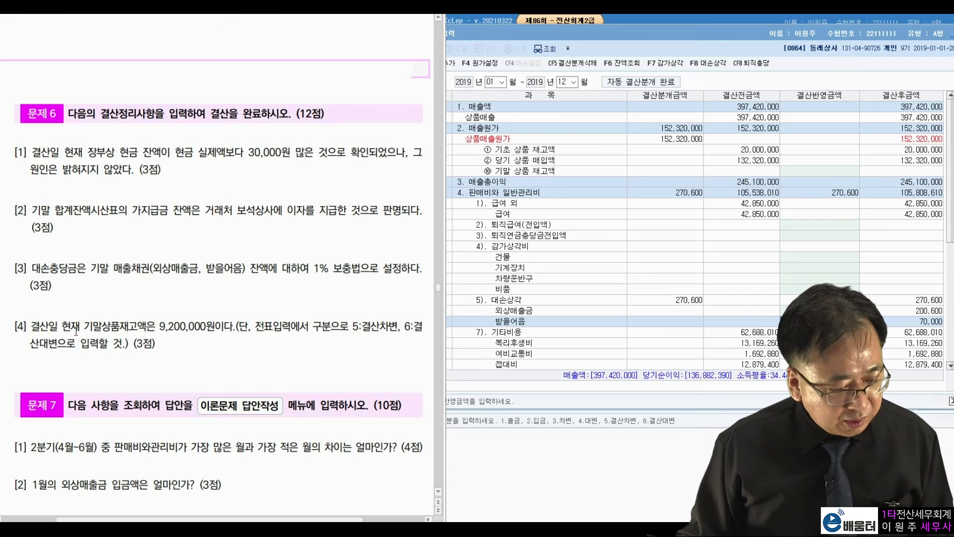
drag(158, 327, 205, 326)
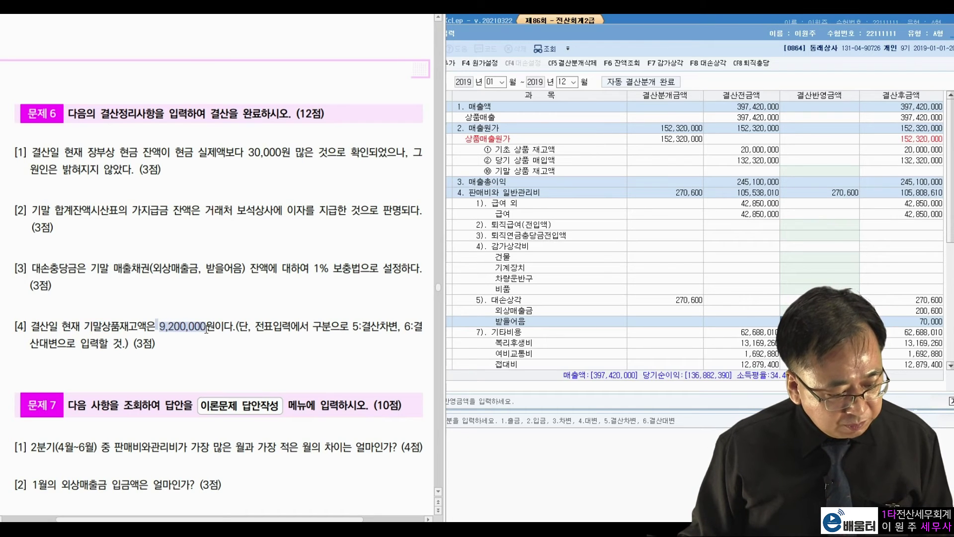
drag(263, 327, 292, 327)
click(367, 329)
right_click(363, 331)
key(Escape)
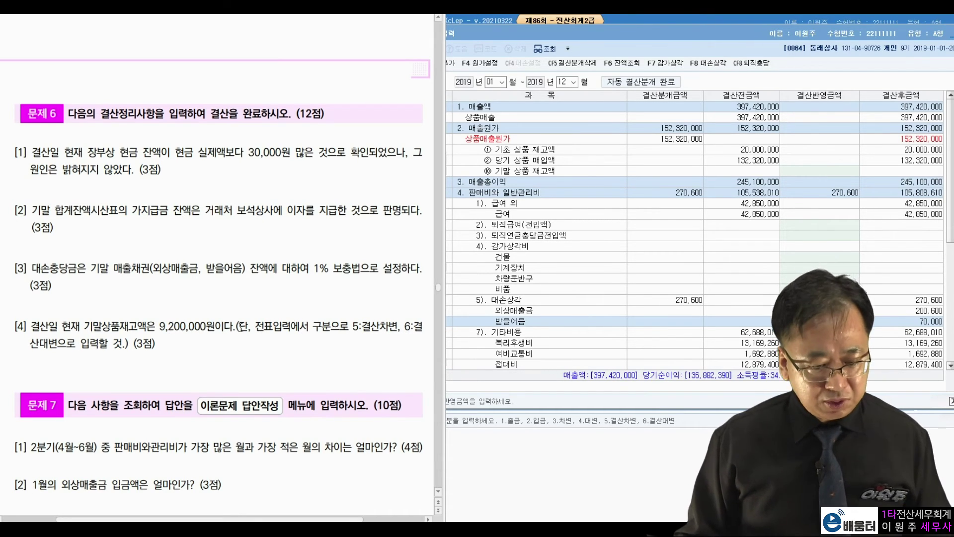
Step: Enter 9,200,000 ending merchandise inventory, regenerate the closing entries replacing old ones, and close the screen
click(657, 67)
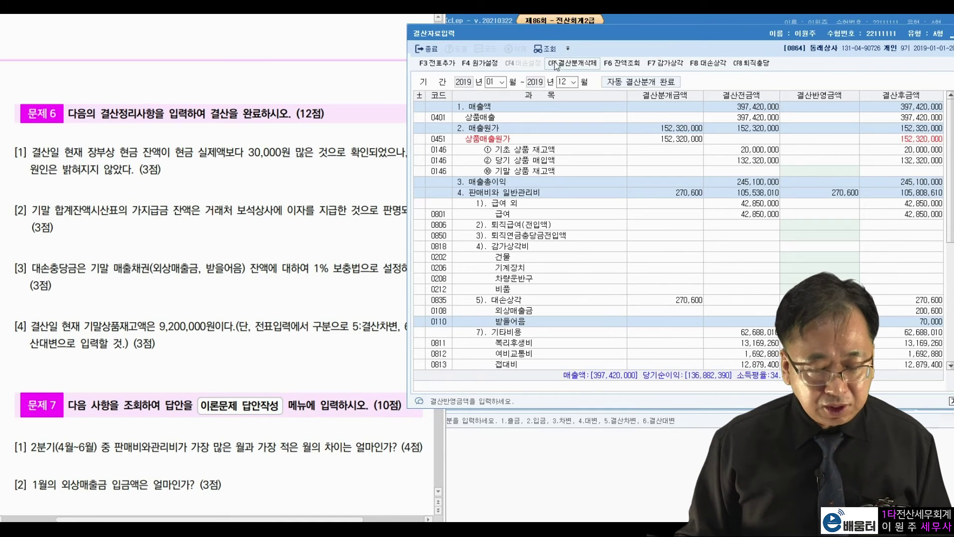
click(805, 173)
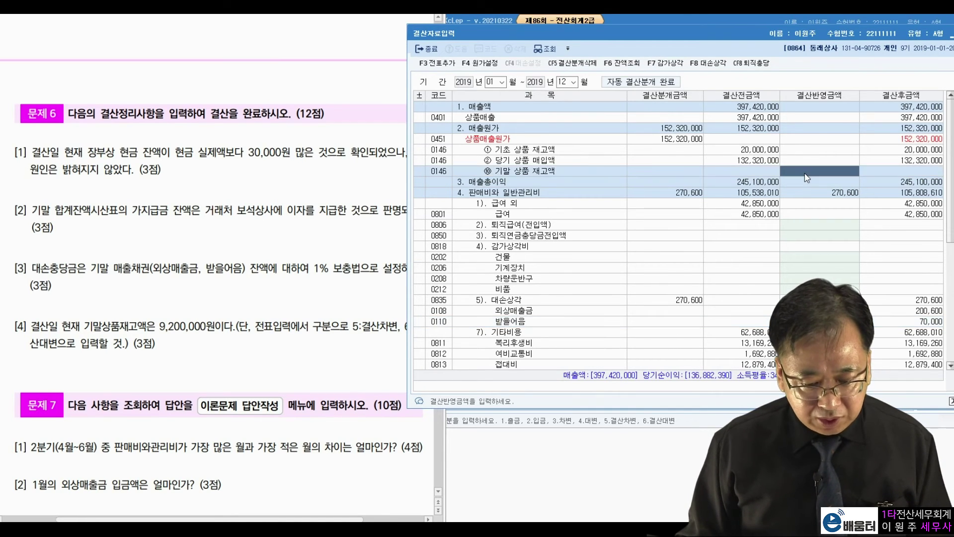
text(9200000)
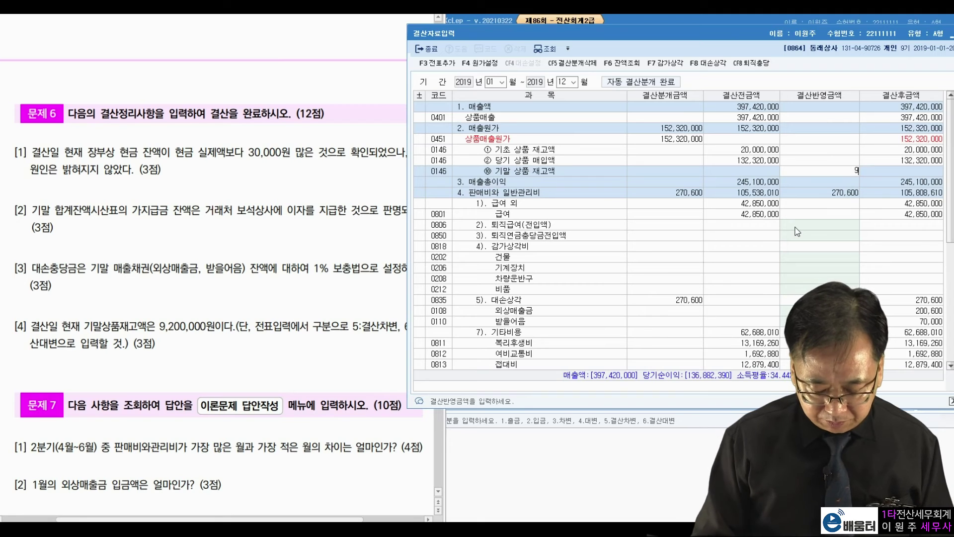
key(Return)
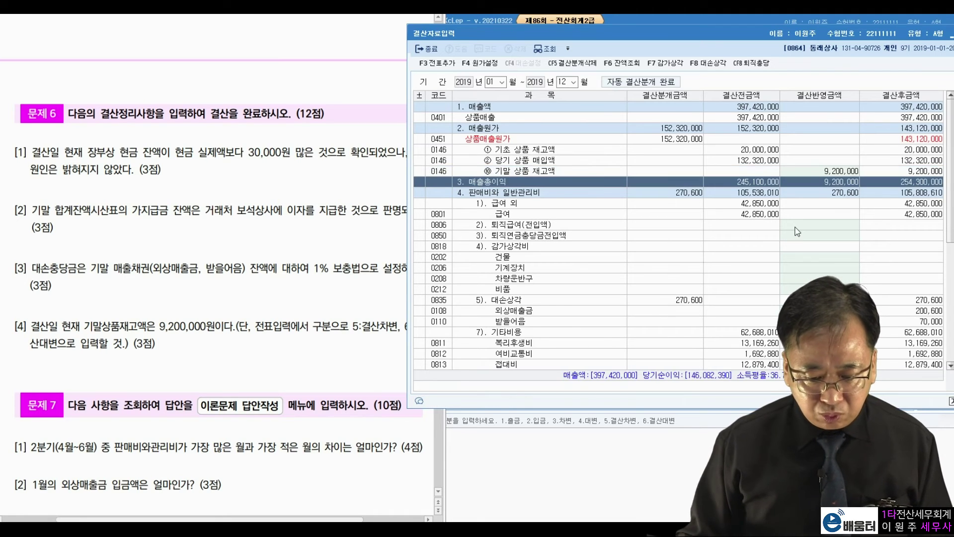
click(445, 65)
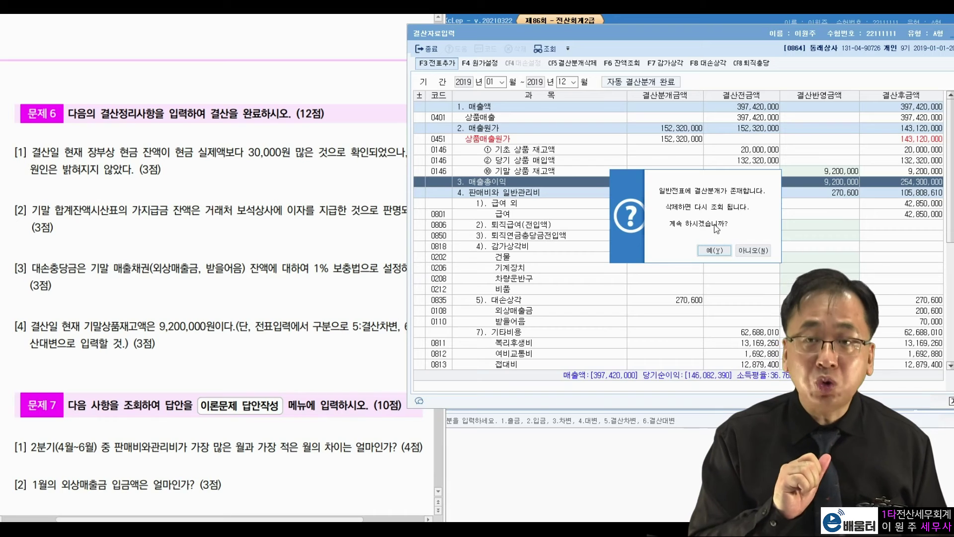
click(716, 250)
click(720, 231)
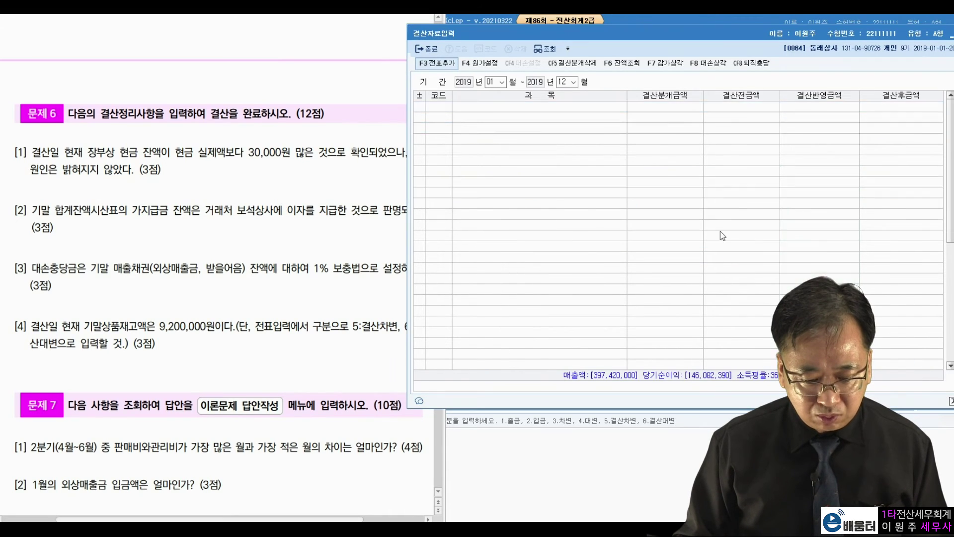
drag(733, 37, 636, 98)
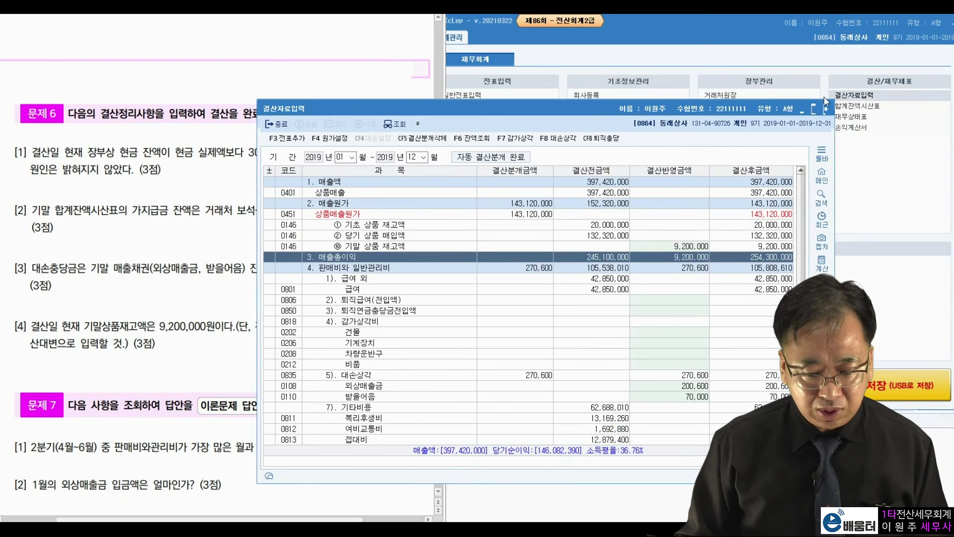
key(Escape)
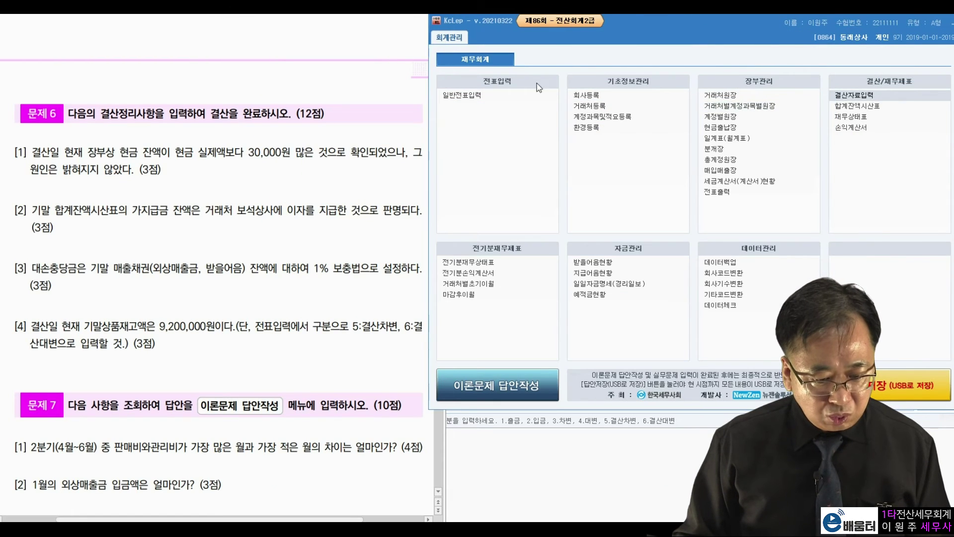
Step: Review the December 31 journal's bad-debt and 143,120,000 cost-of-sales closing vouchers, then close it
click(466, 95)
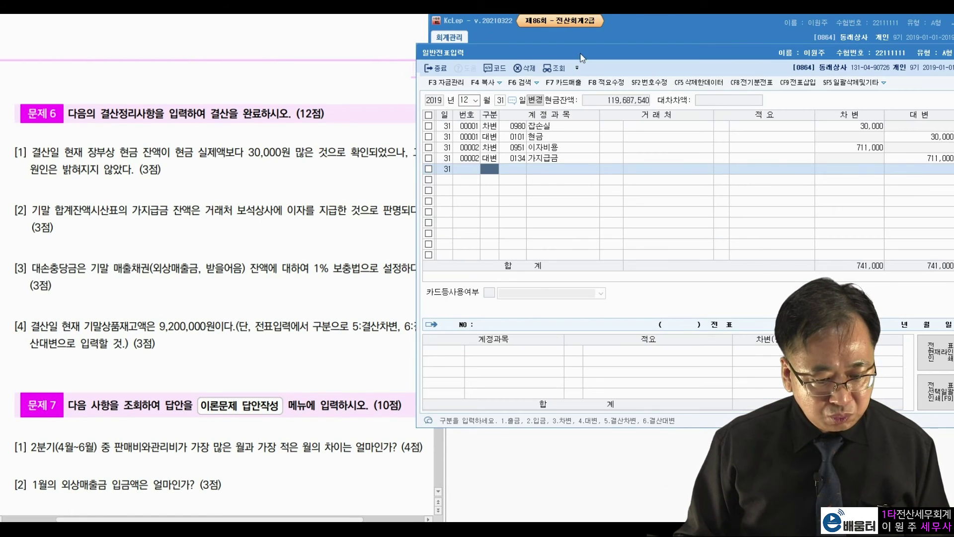
drag(582, 54, 592, 53)
click(476, 99)
key(Return)
key(Return)
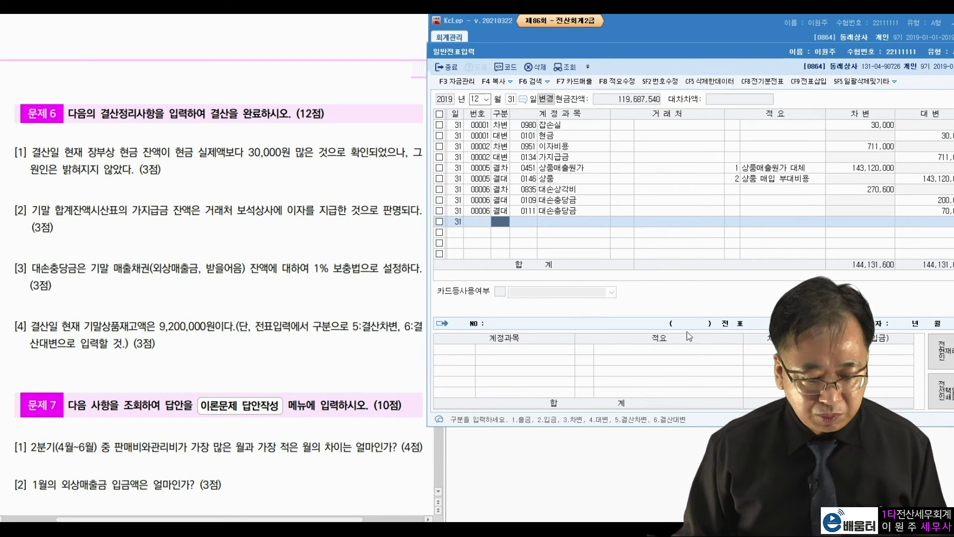
click(808, 200)
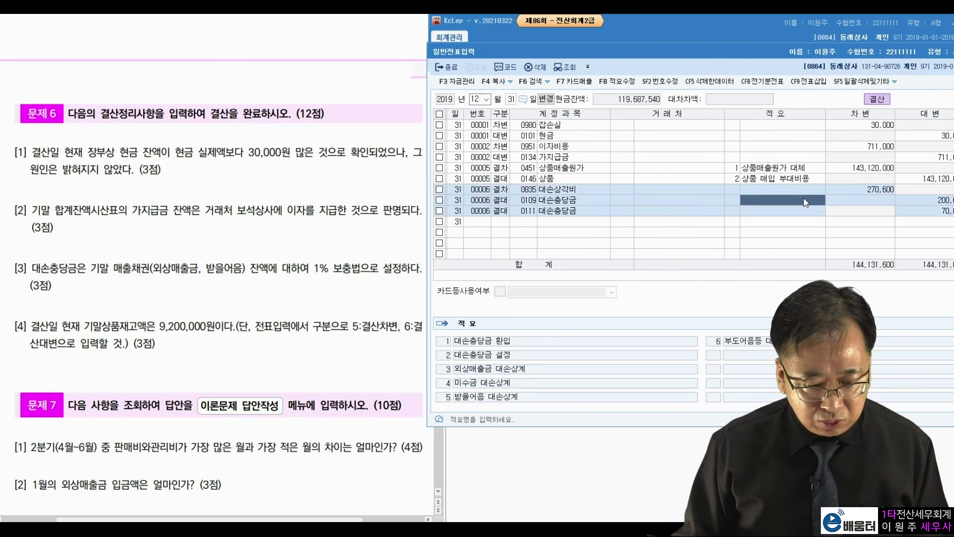
click(904, 208)
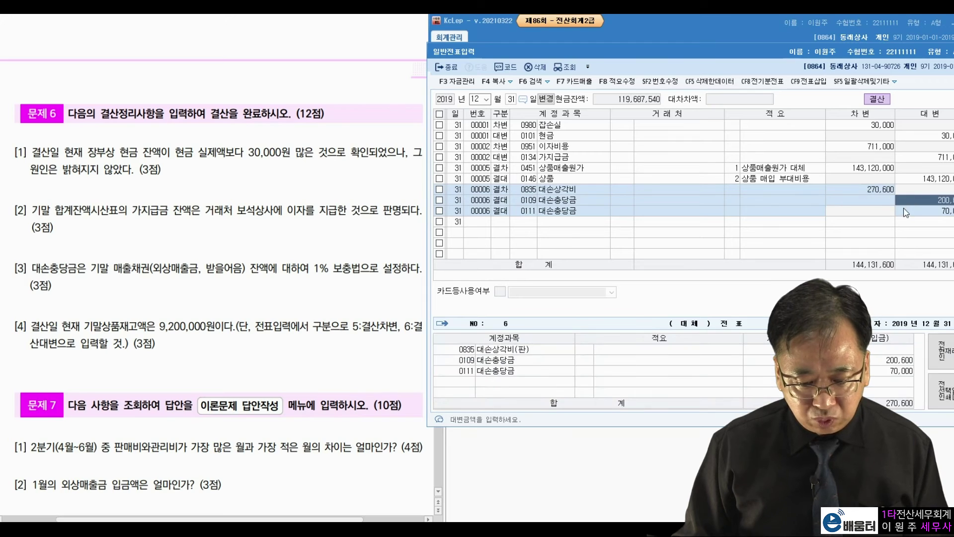
click(852, 169)
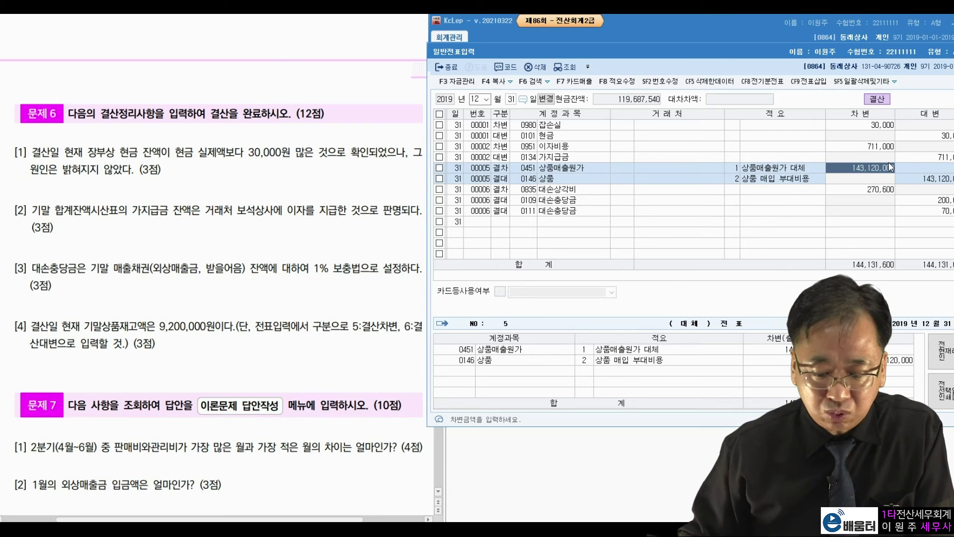
key(Return)
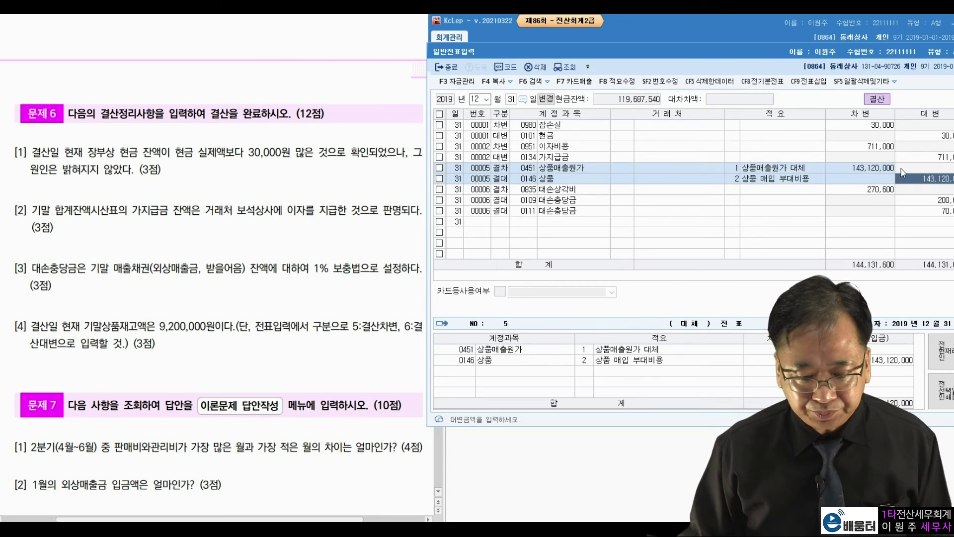
drag(772, 51, 682, 55)
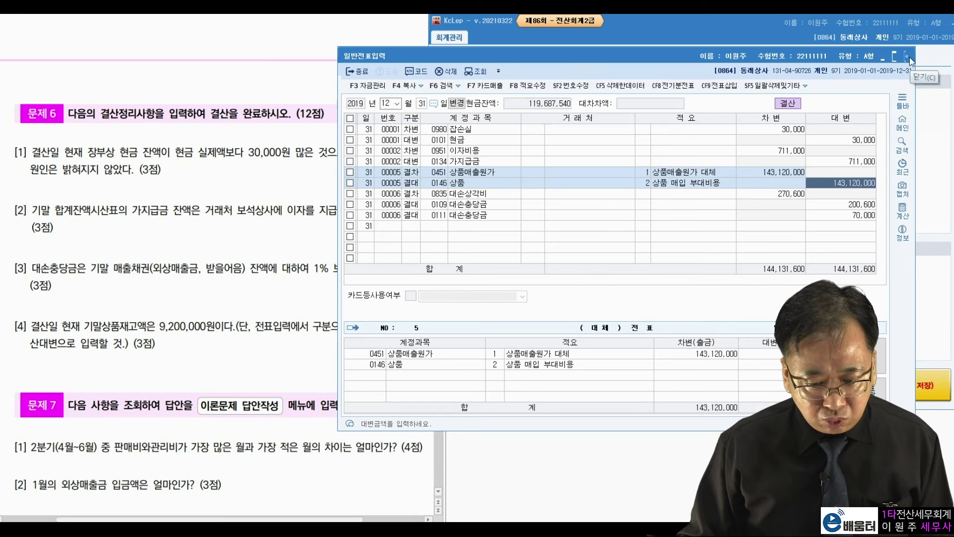
click(907, 56)
Step: Scroll the exam to 문제 7, highlight 판매비와관리비 in question 1, and open 일계표(월계표)
click(296, 264)
scroll(297, 263, down, 5)
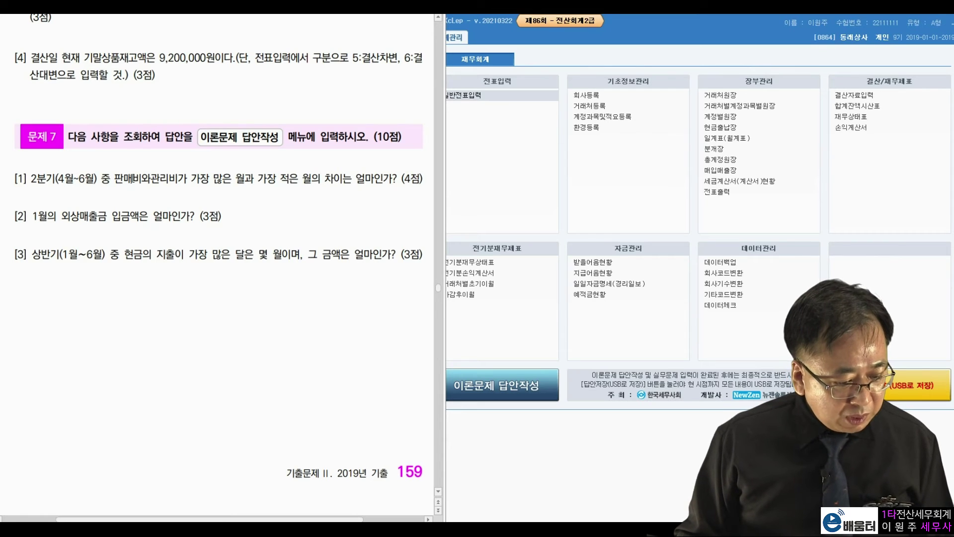
drag(124, 178, 332, 180)
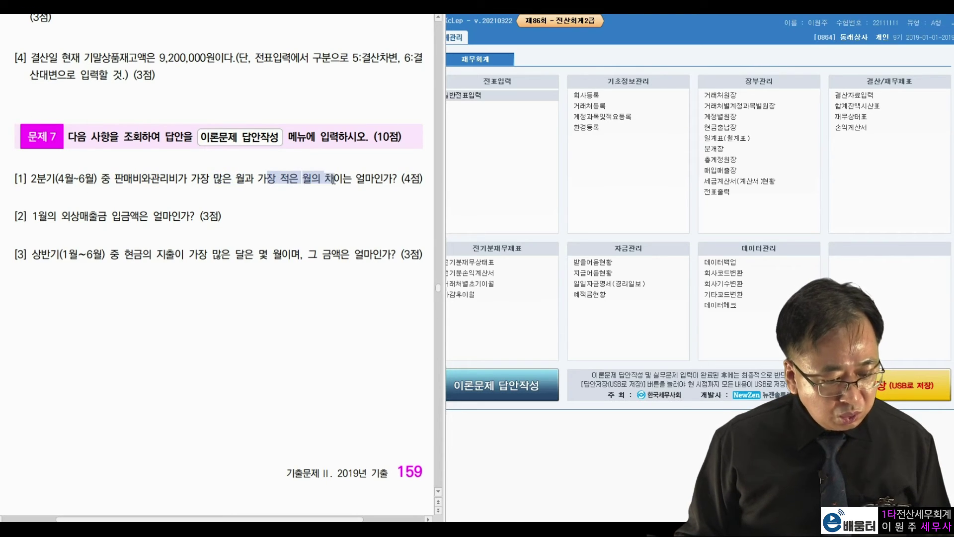
click(325, 216)
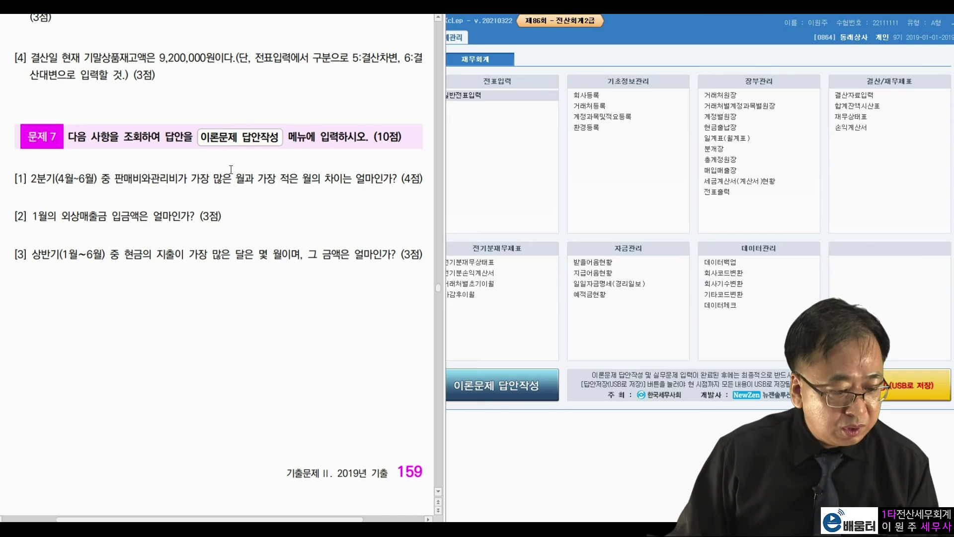
drag(115, 178, 169, 177)
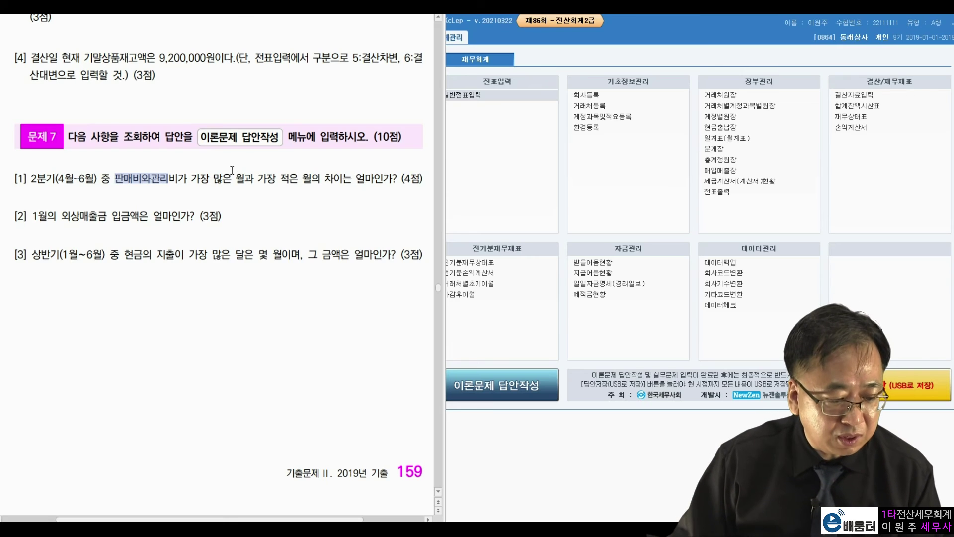
click(726, 139)
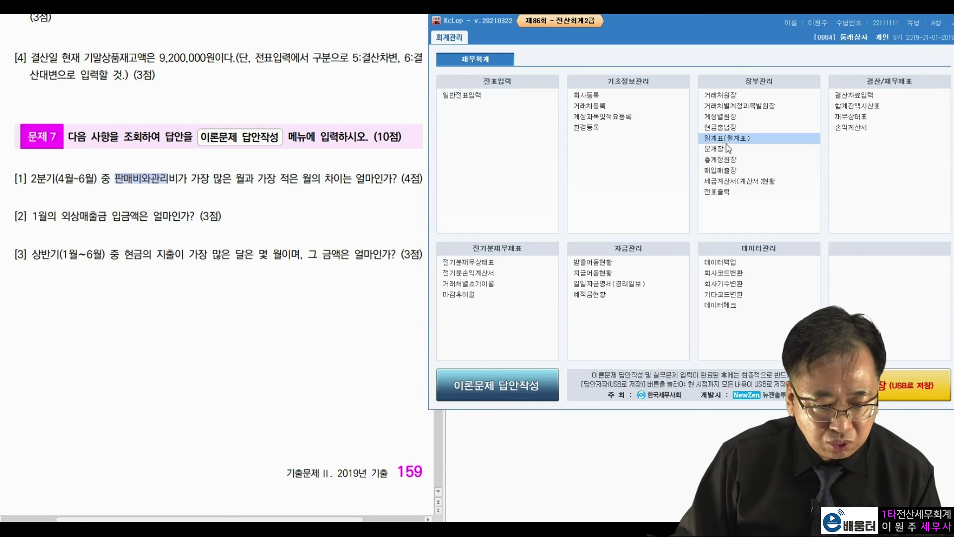
Step: On the 월계표 tab, read April's 판매비및일반관리비 total of 9,800,000
click(475, 86)
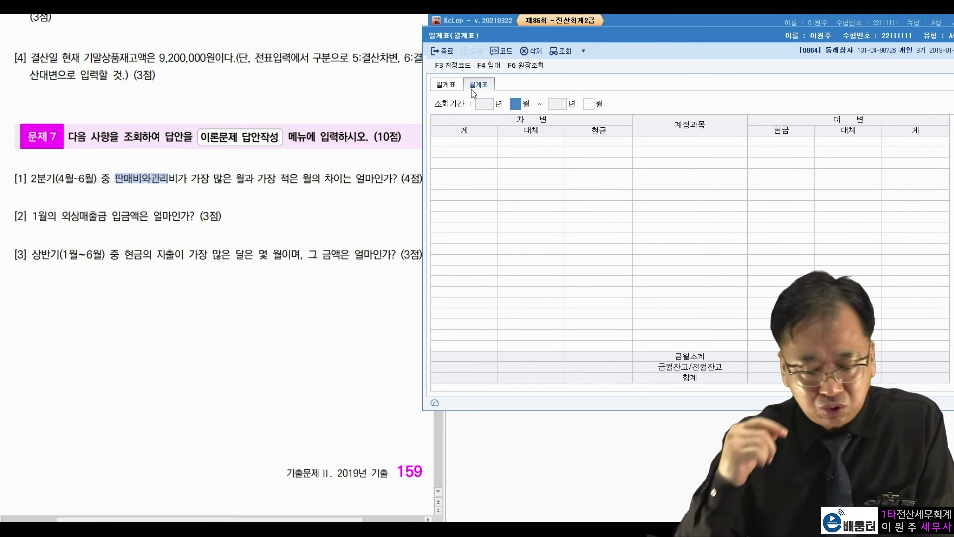
text(4)
key(Return)
key(Return)
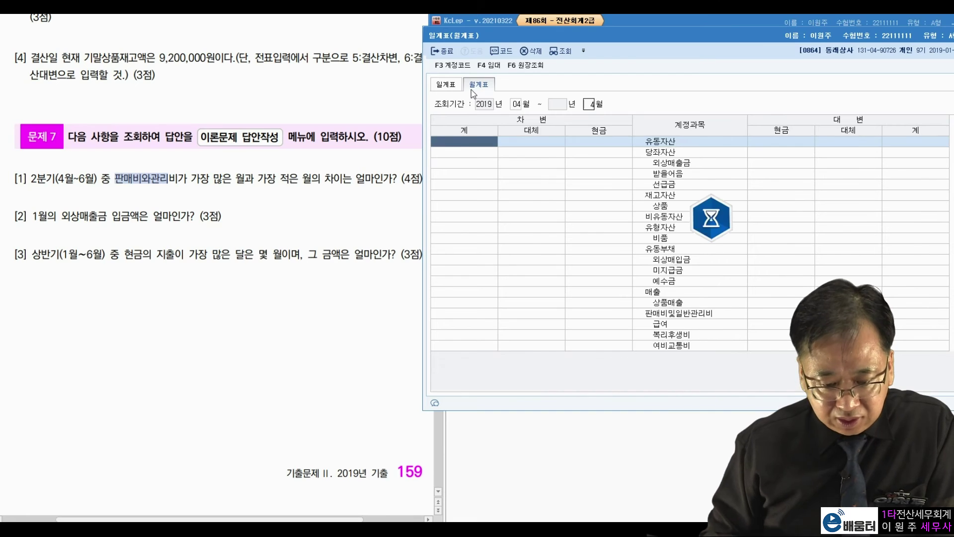
click(681, 312)
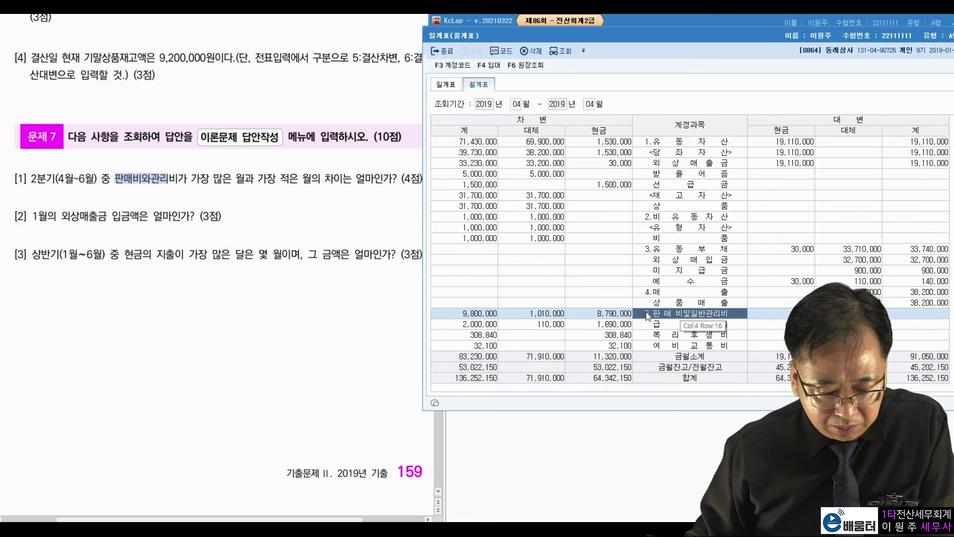
click(491, 313)
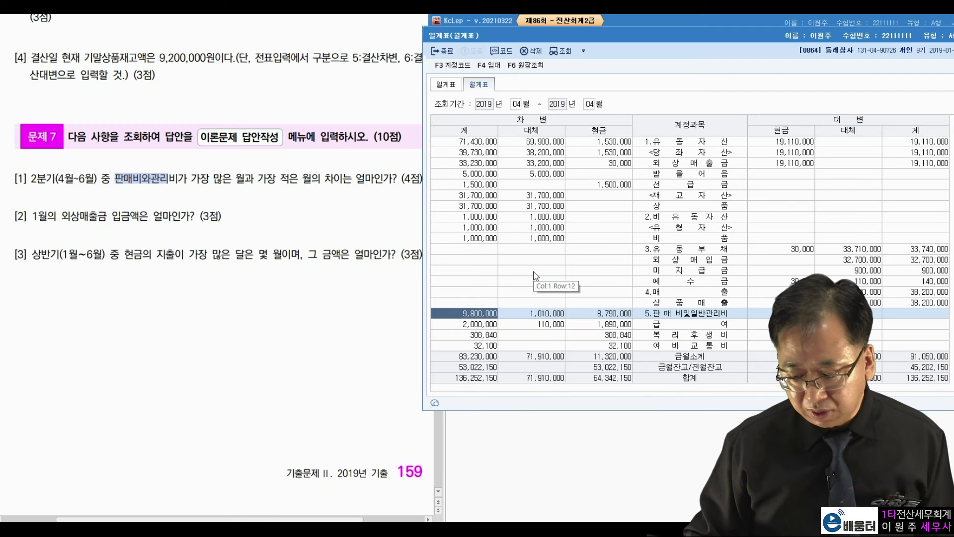
Step: Read May's 7,844,850 and June's 4,400,000 selling and admin expense totals
click(517, 105)
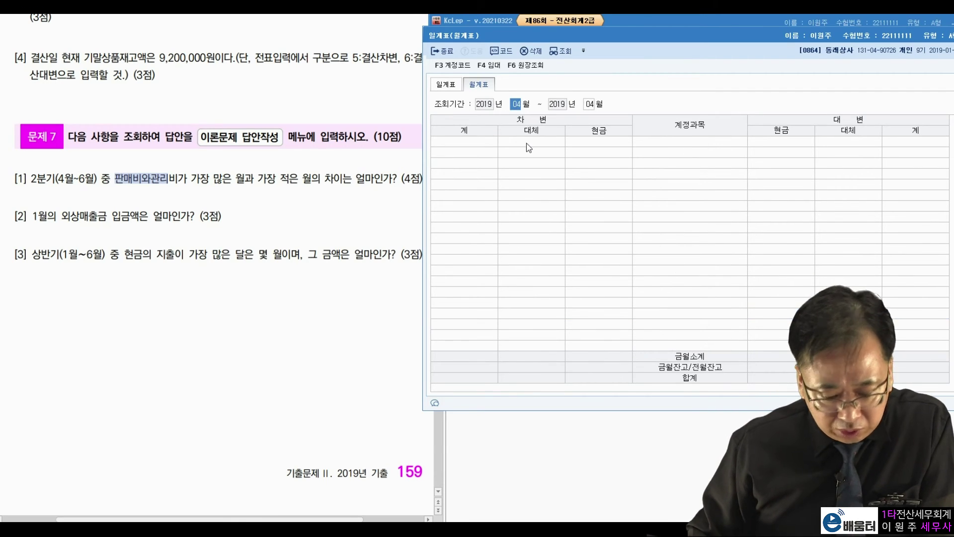
text(05)
key(Return)
text(05)
key(Return)
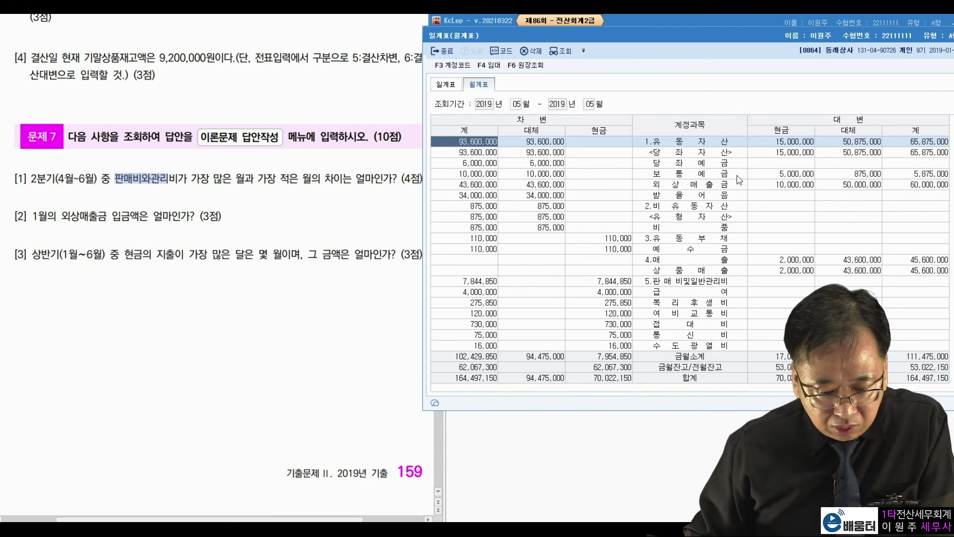
click(487, 284)
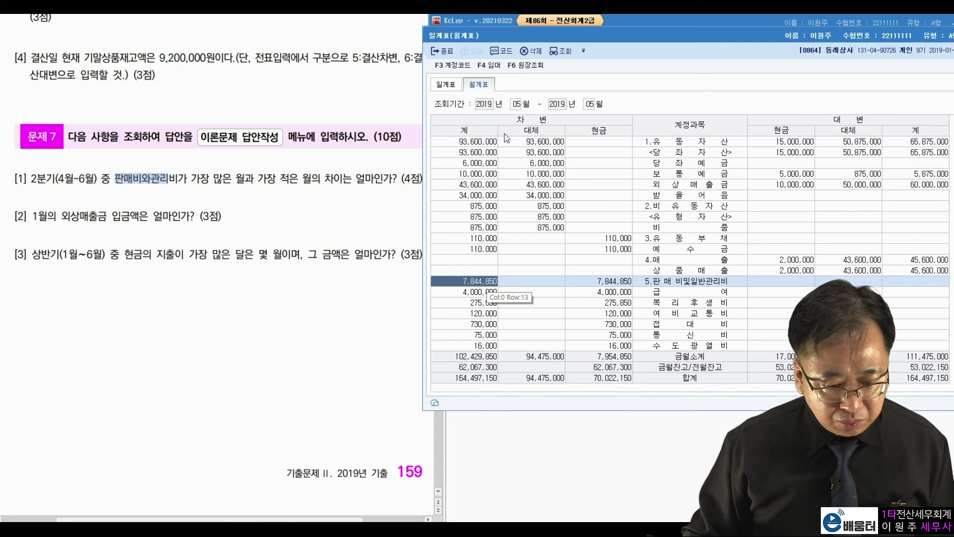
click(517, 107)
text(06)
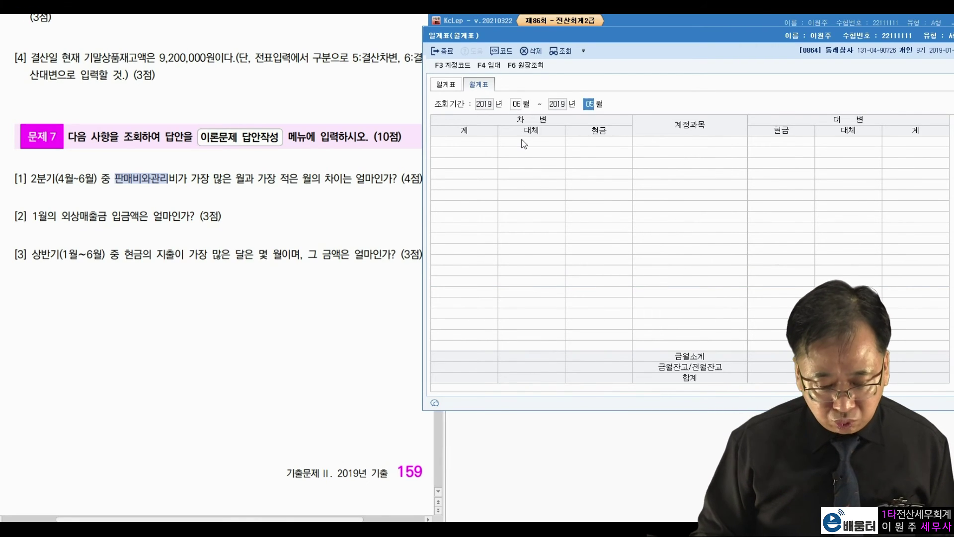
text(06)
click(491, 282)
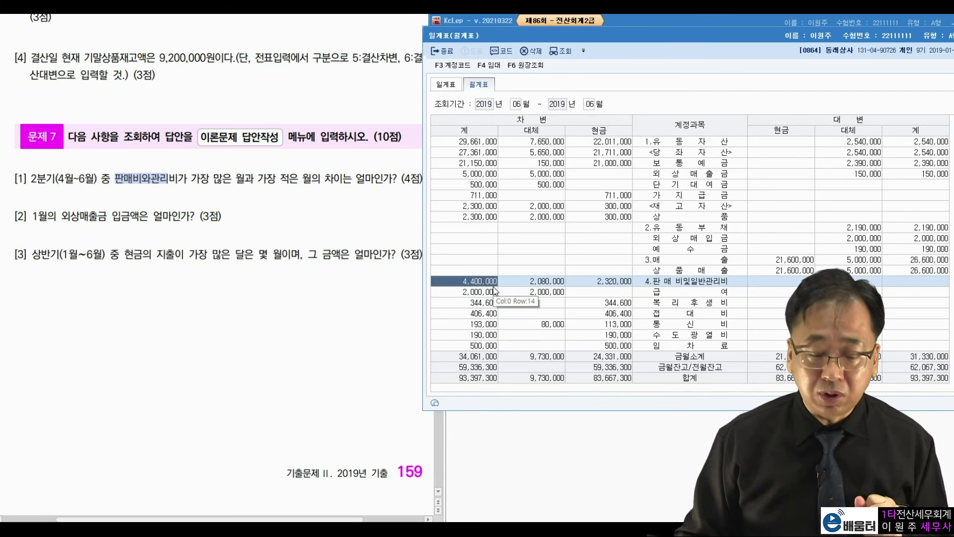
Step: Recheck April's total against the largest-minus-smallest question, then close the monthly report
drag(191, 178, 352, 178)
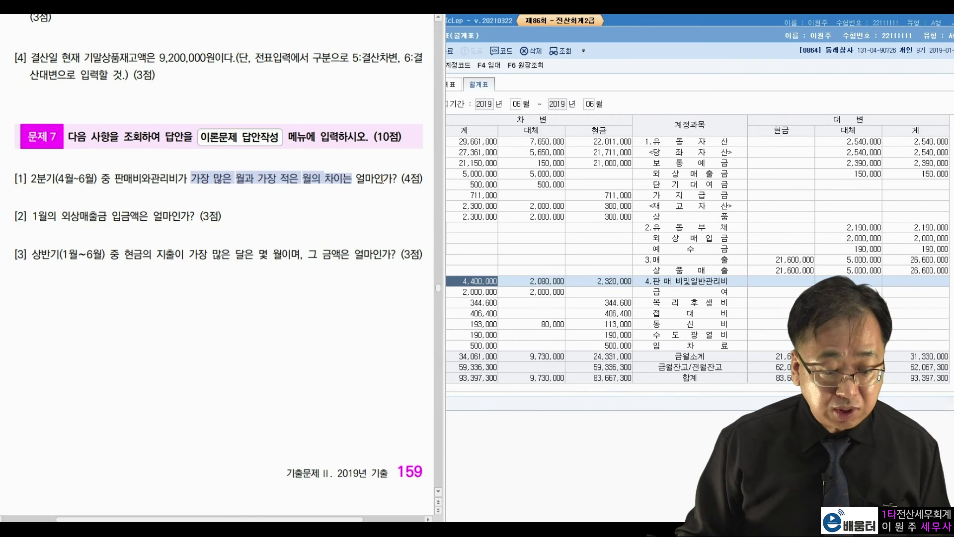
click(510, 277)
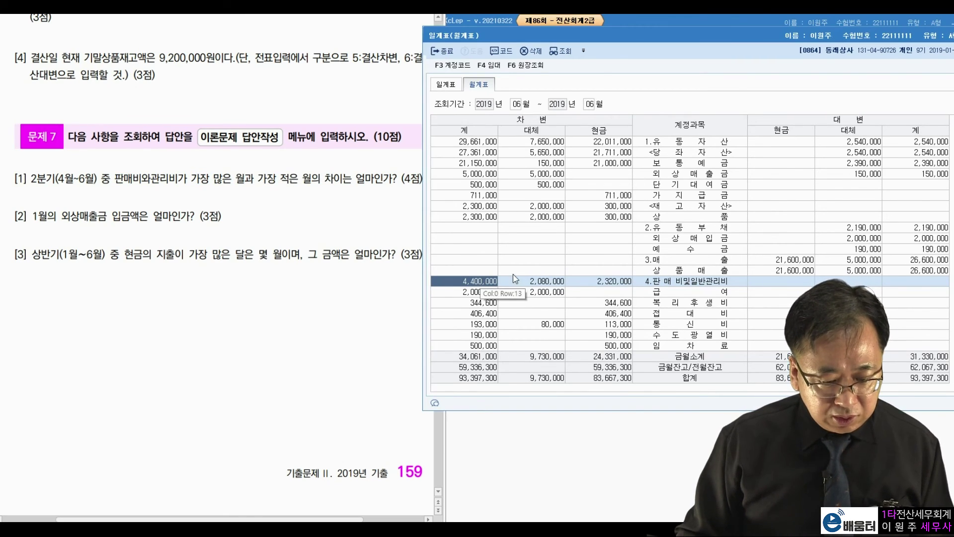
click(519, 105)
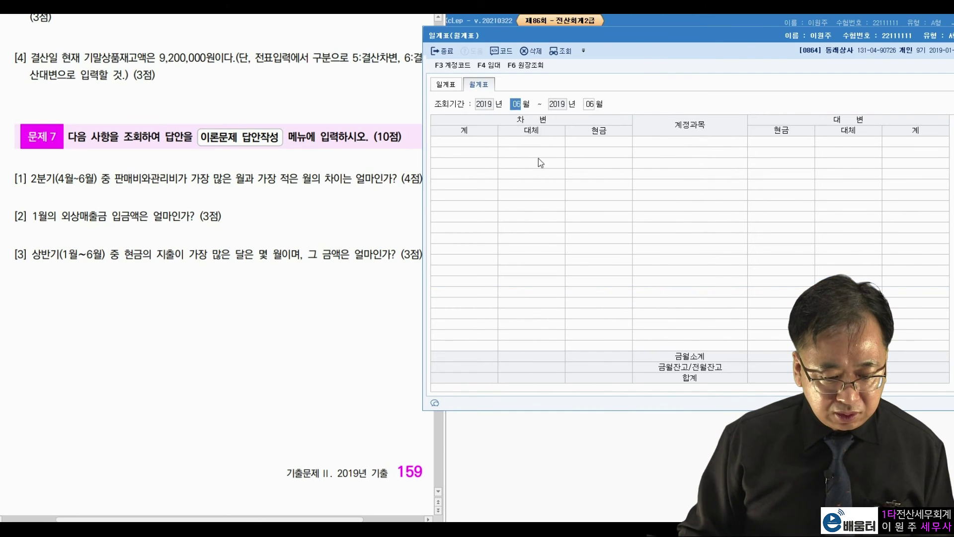
text(04)
key(Return)
key(Return)
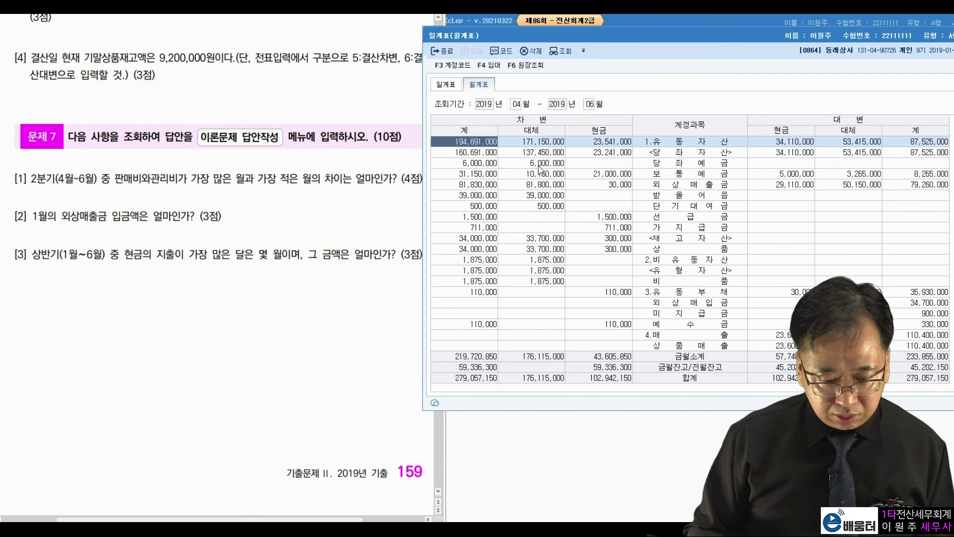
click(588, 106)
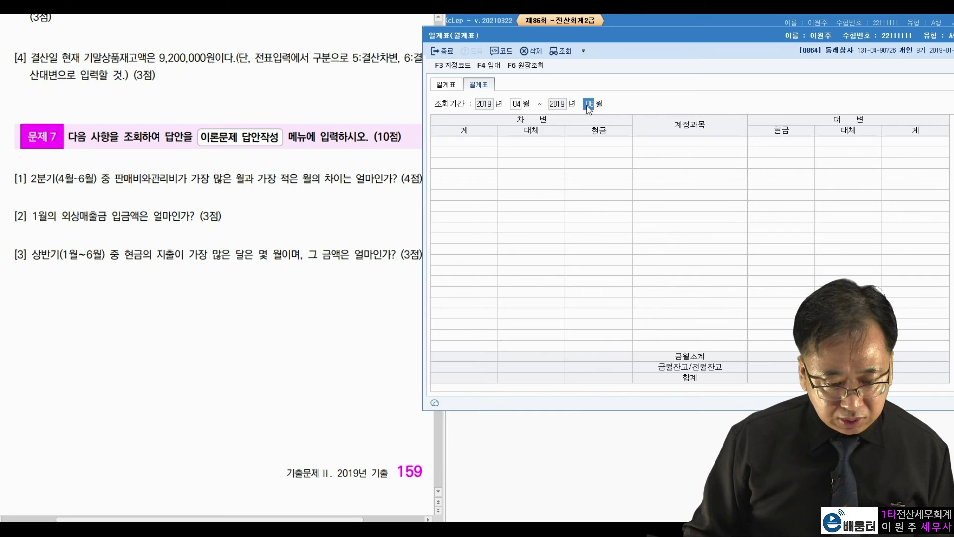
text(04)
key(Return)
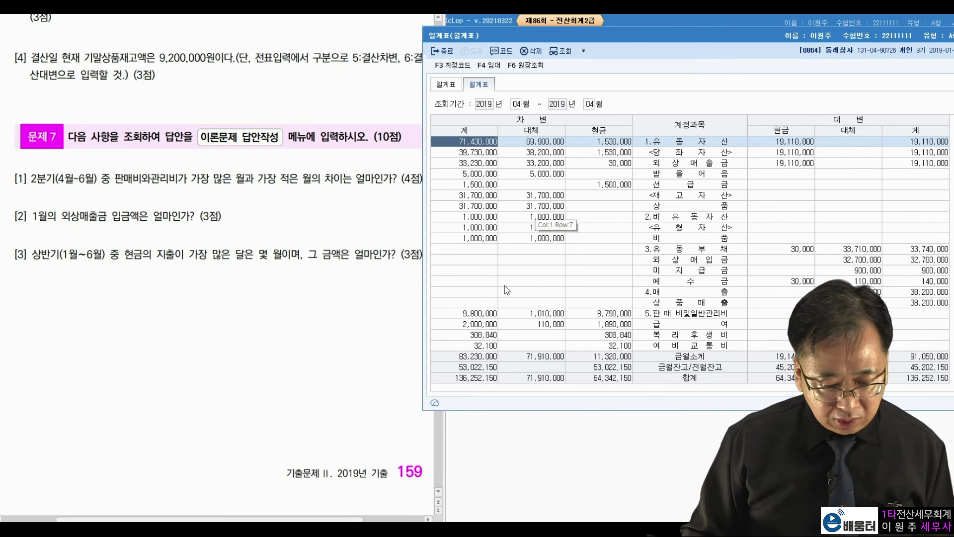
click(486, 318)
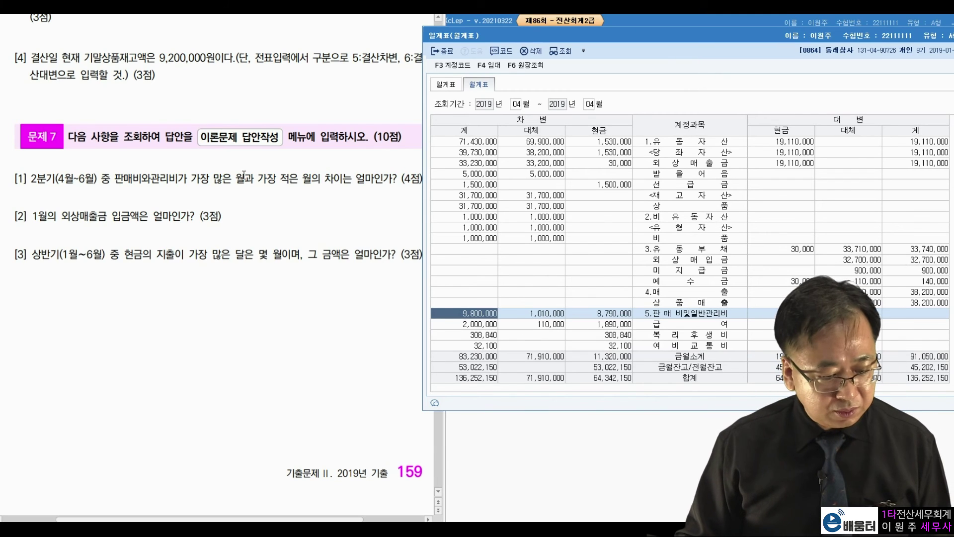
click(262, 191)
double_click(685, 37)
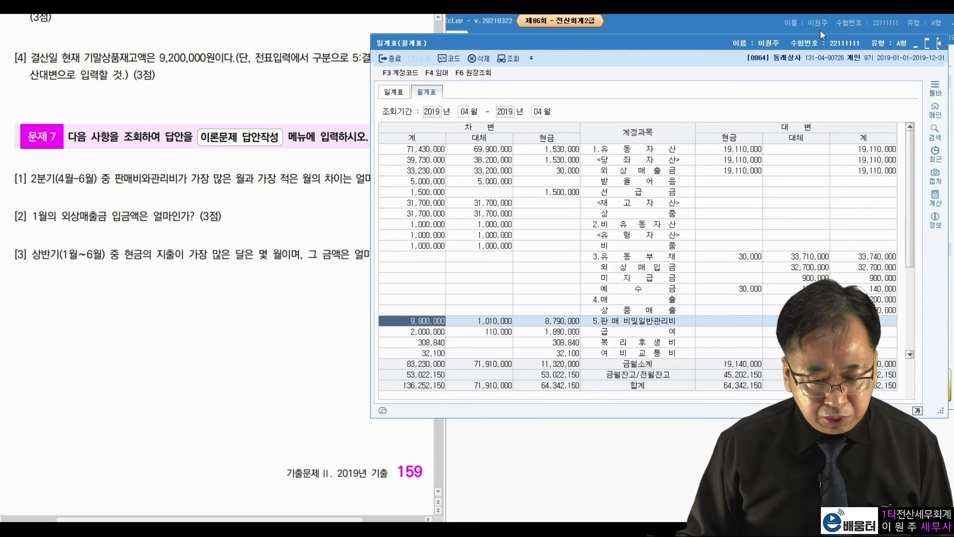
click(937, 43)
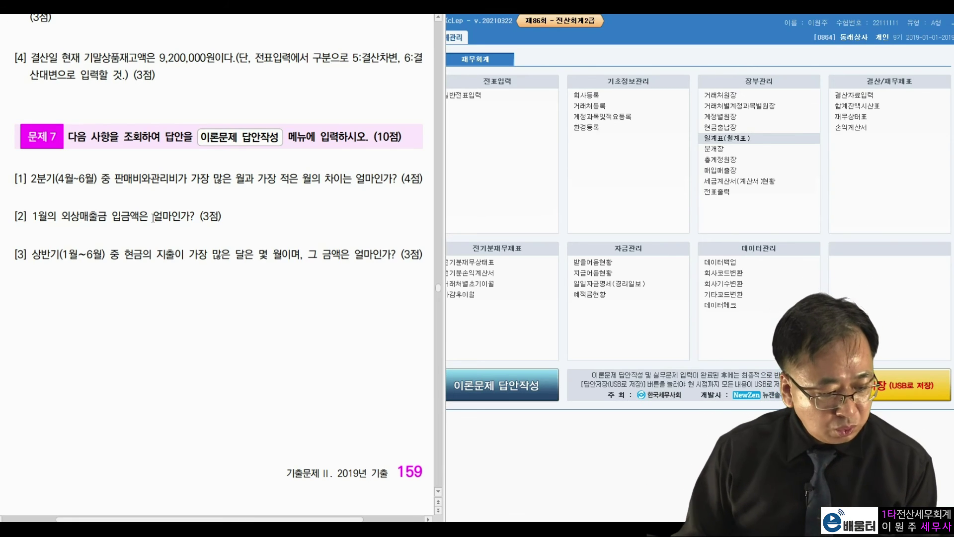
Step: Check question [2]'s receivables term, then open the general ledger for January 2019 (month 1 to 1)
drag(33, 217, 99, 217)
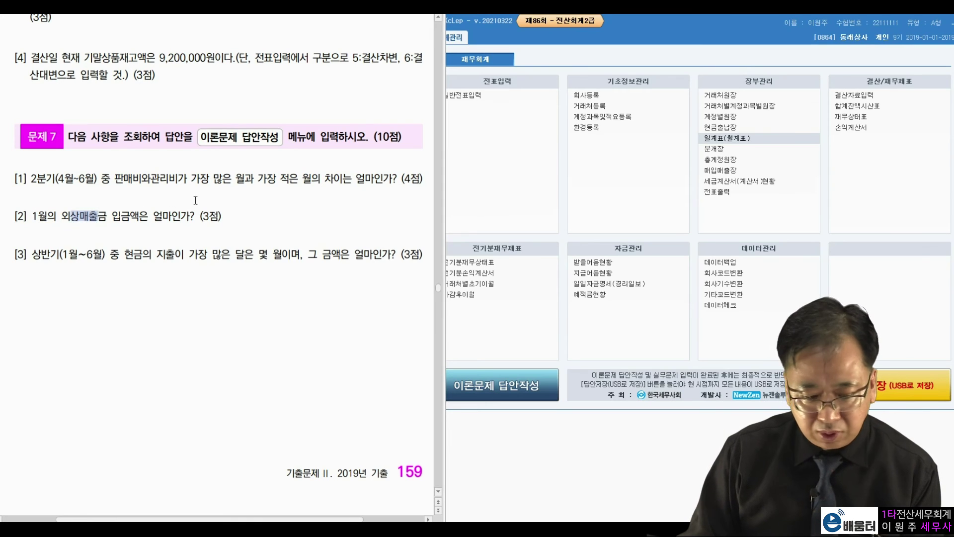
click(201, 217)
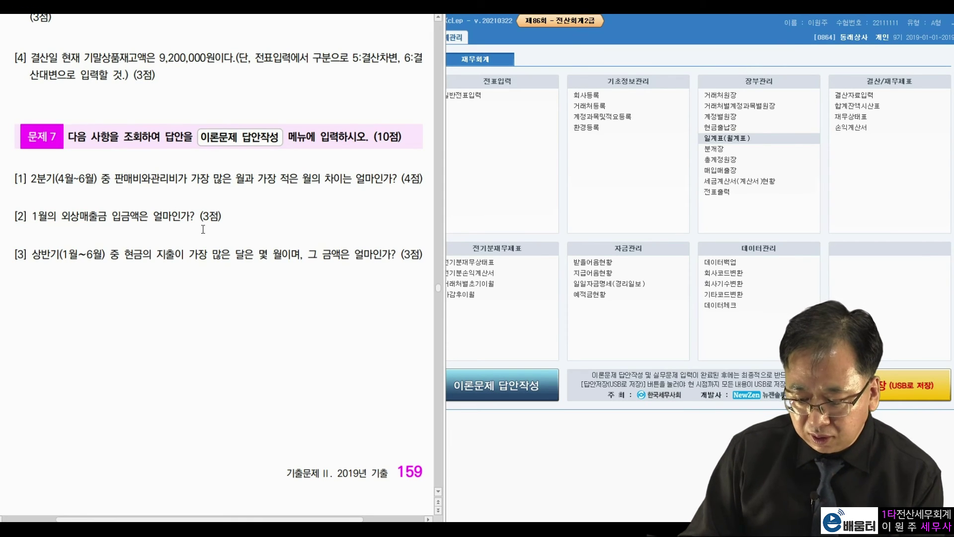
click(720, 159)
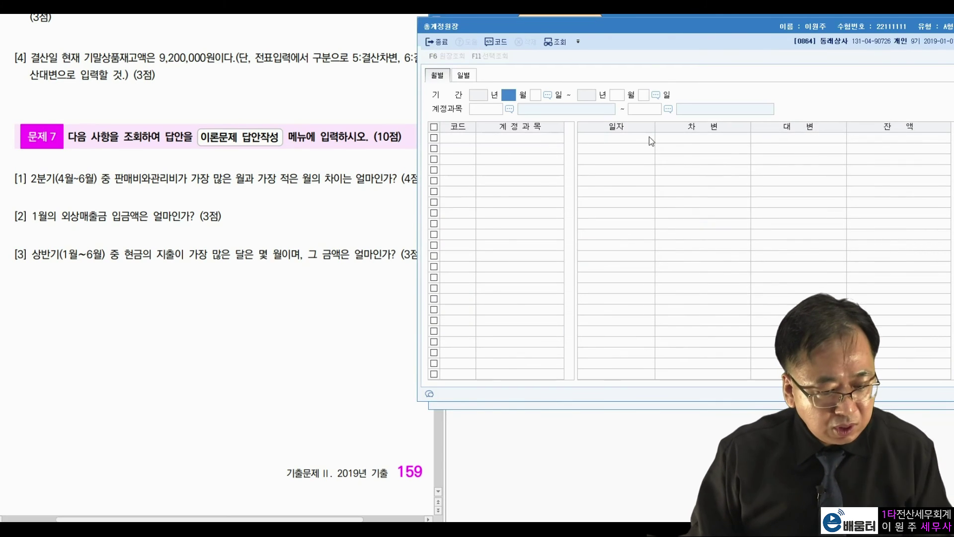
mouse_move(664, 33)
mouse_down()
mouse_move(629, 31)
mouse_move(654, 36)
mouse_up()
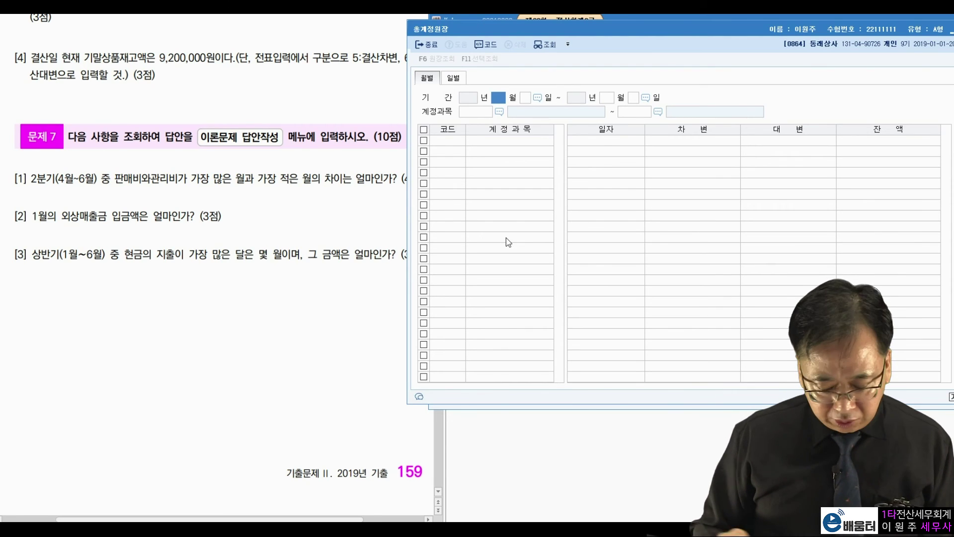
text(1)
key(Return)
key(Return)
text(1)
key(Return)
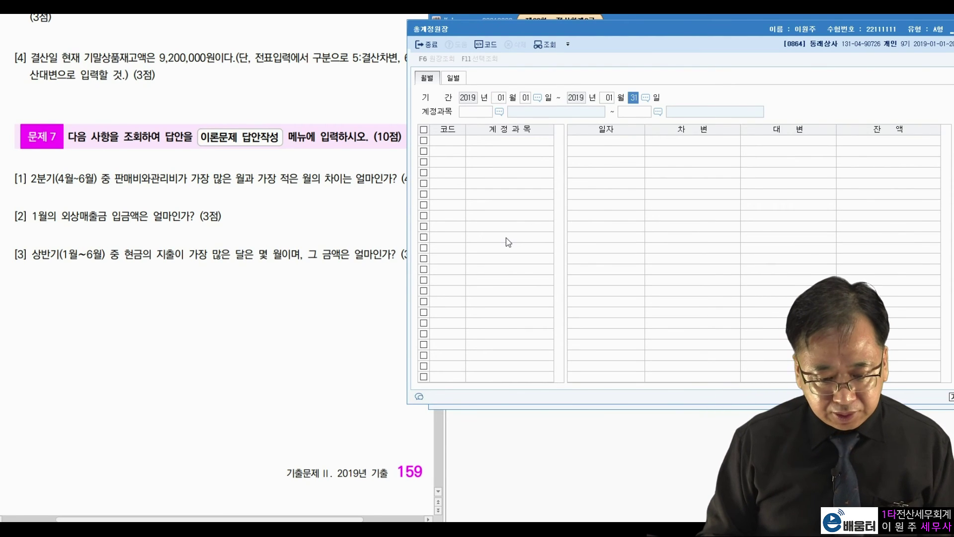
Step: Load account 108 외상매출금, read January's 30,850,000 collections, and close the ledger
key(Return)
text(108)
key(Return)
key(Return)
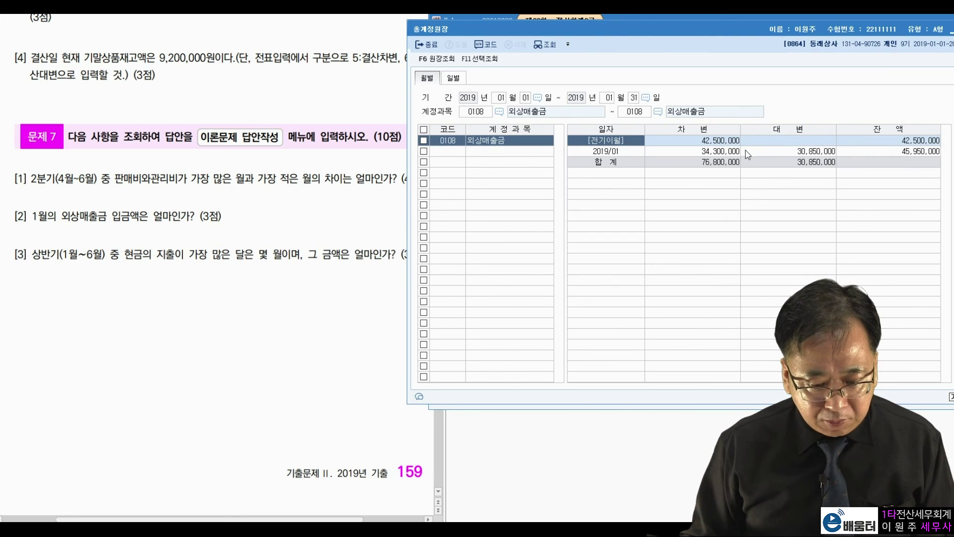
click(730, 155)
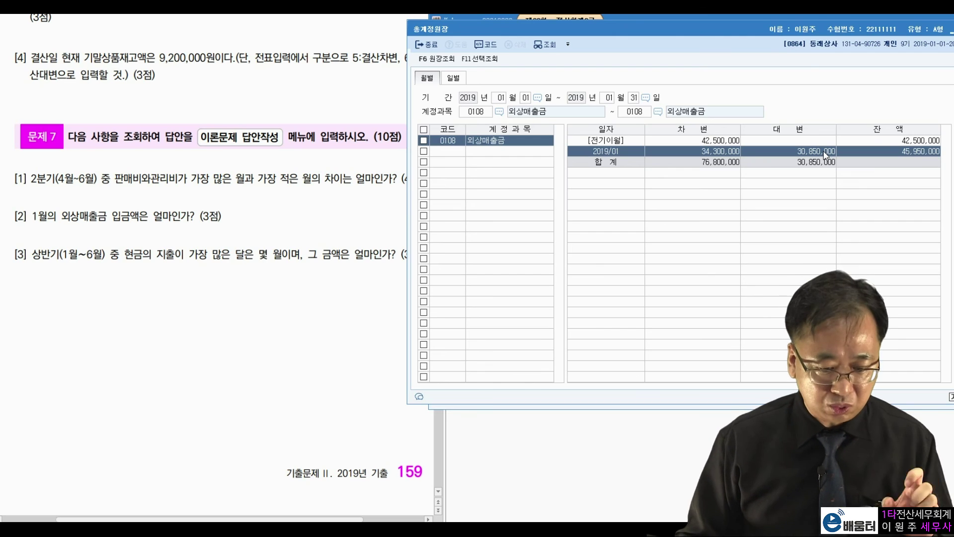
drag(795, 31, 744, 39)
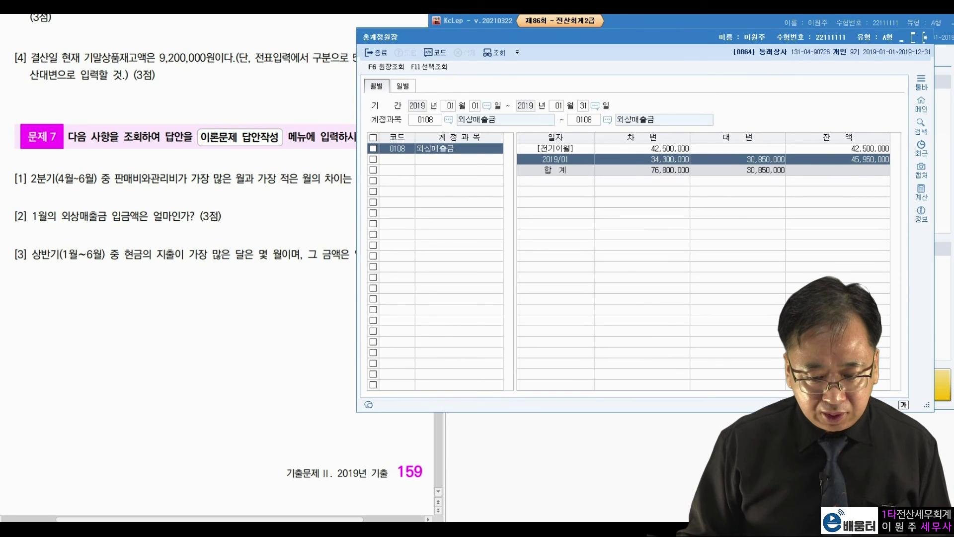
click(925, 37)
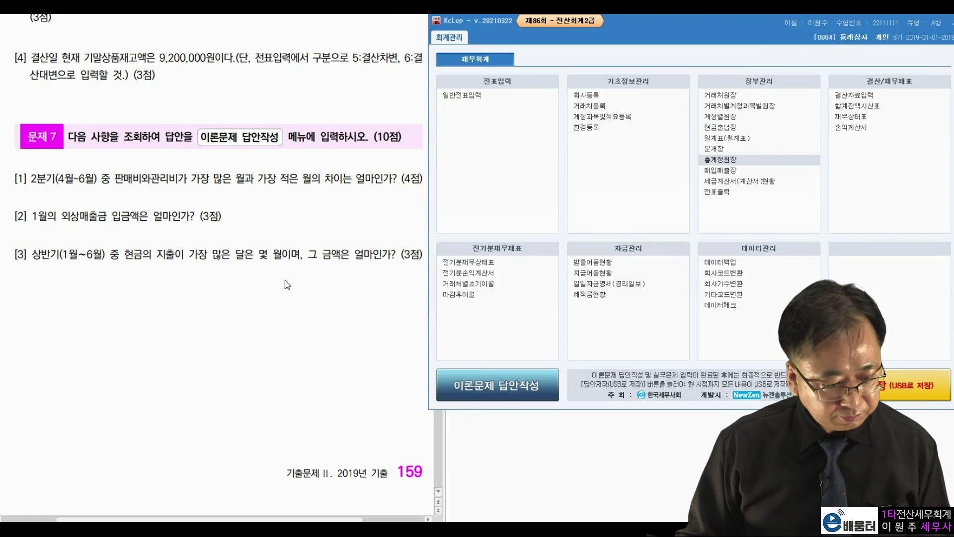
Step: Review question [3]'s first-half period in the exam question document
click(287, 285)
drag(36, 257, 105, 257)
click(160, 265)
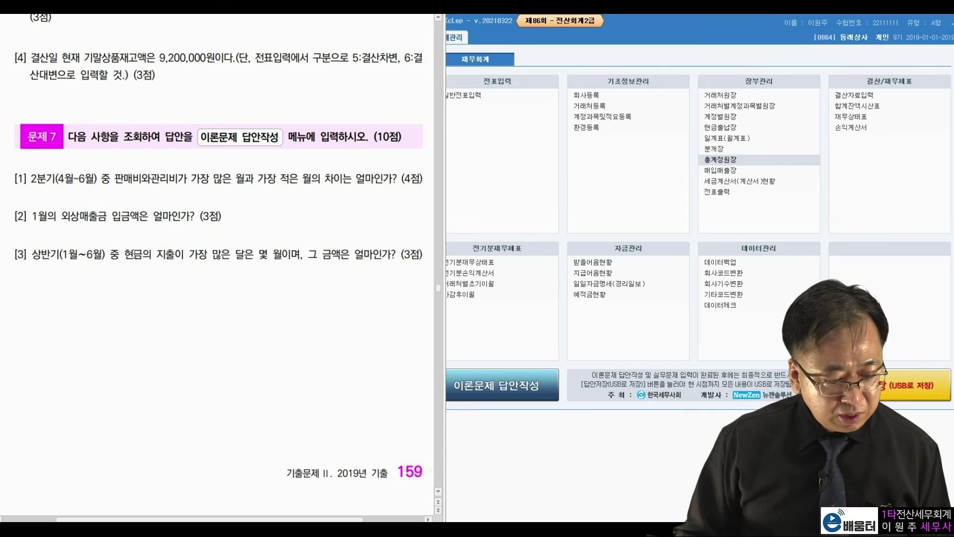
right_click(124, 251)
key(Escape)
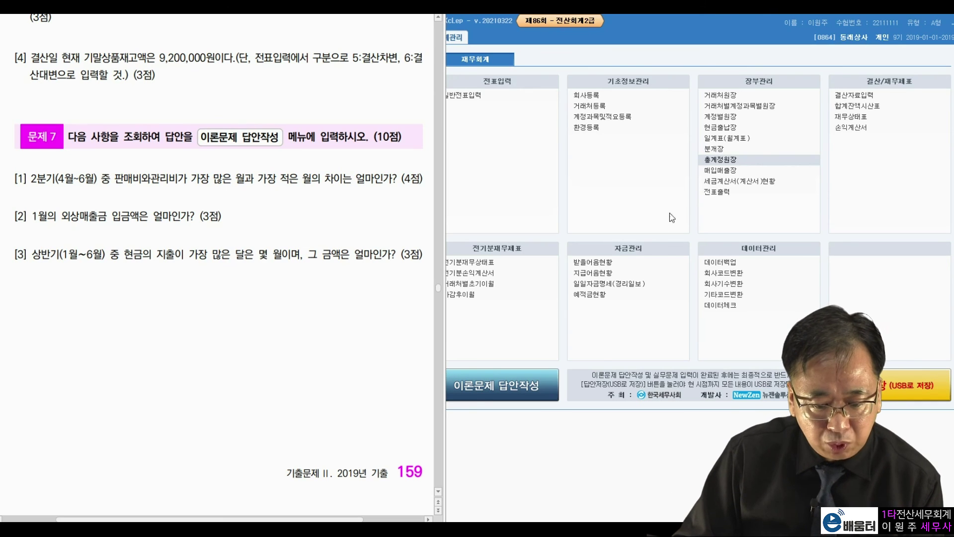
Step: Show the general ledger of account 101 현금 for months 1 to 6 of 2019
click(719, 160)
drag(612, 40, 673, 35)
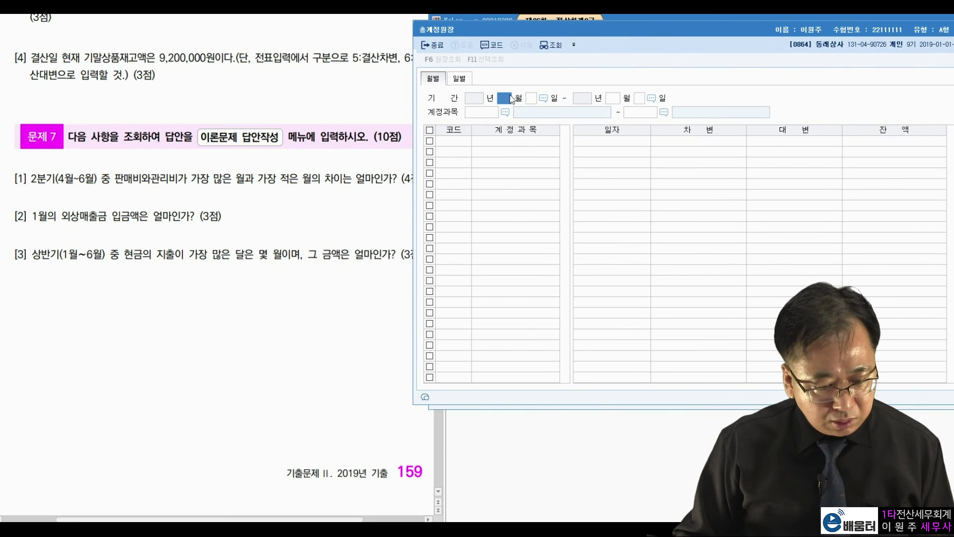
text(1)
key(Return)
key(Return)
text(6)
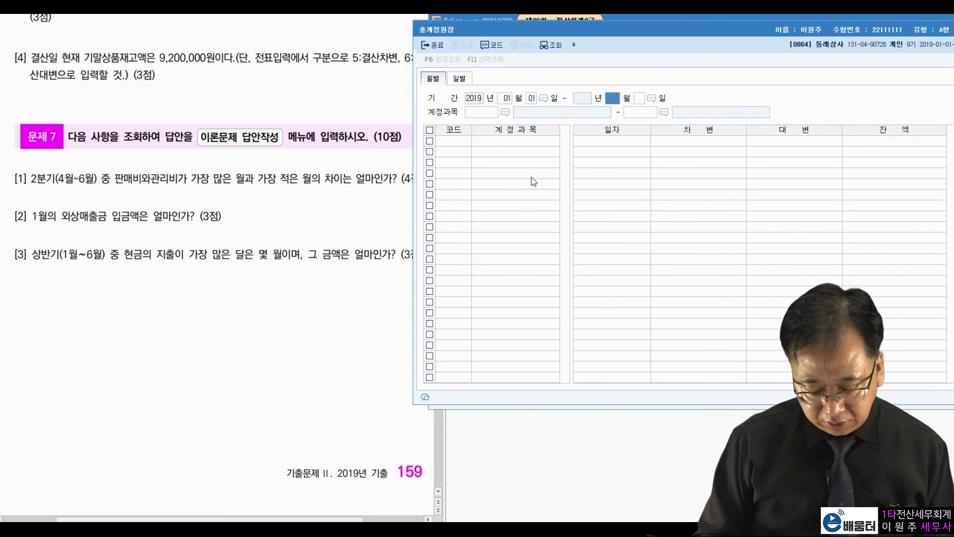
key(Return)
key(Return)
text(101)
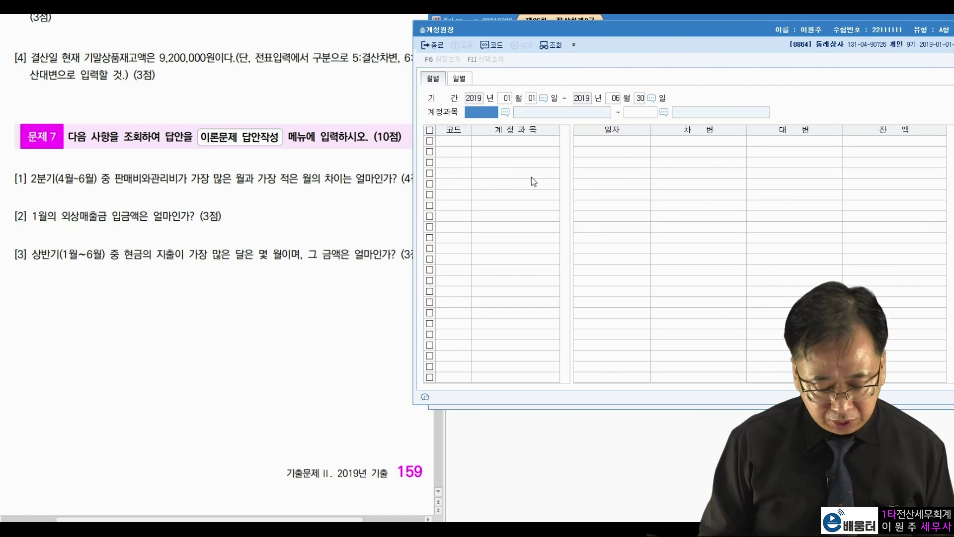
key(Return)
key(Return)
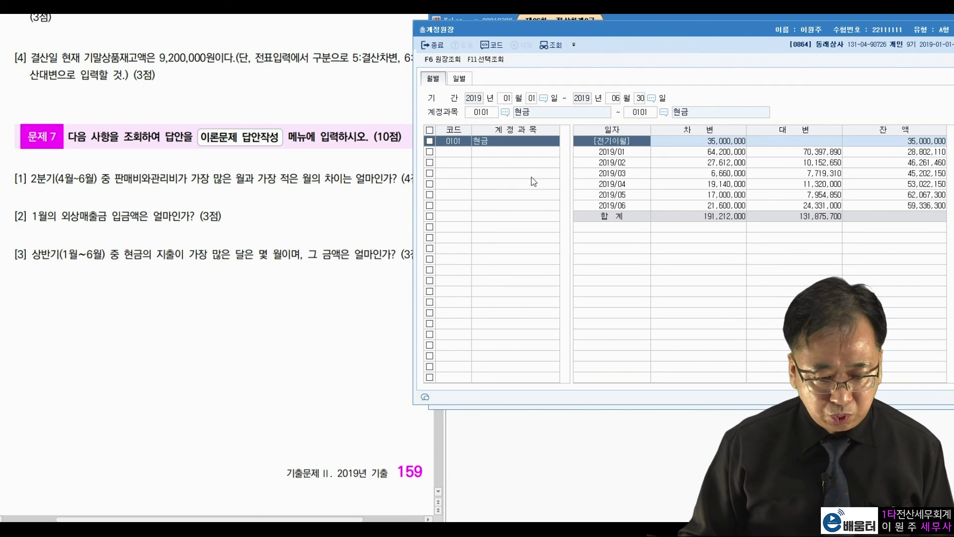
Step: Compare monthly cash payments, find January's 70,397,890 as the largest, and close the ledger
key(Down)
key(Down)
key(Down)
click(692, 193)
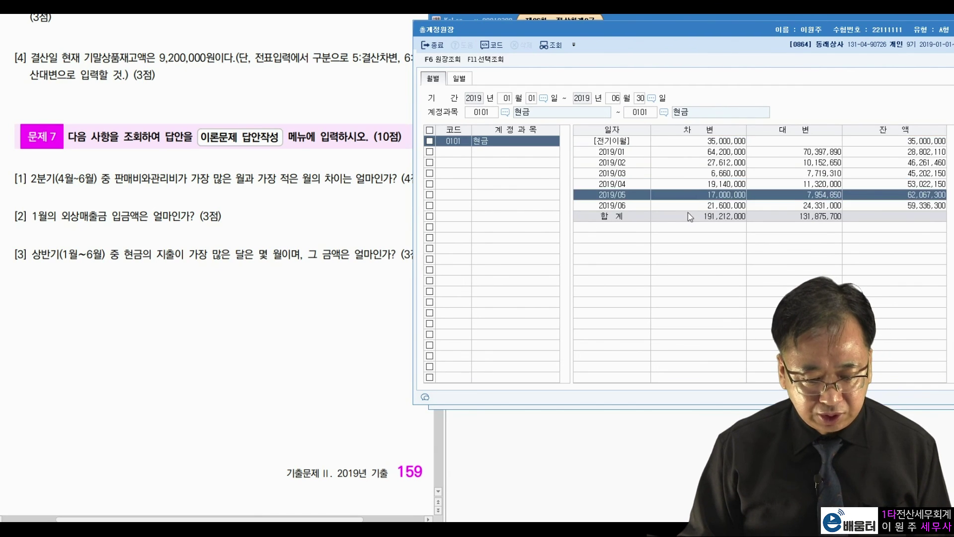
click(688, 214)
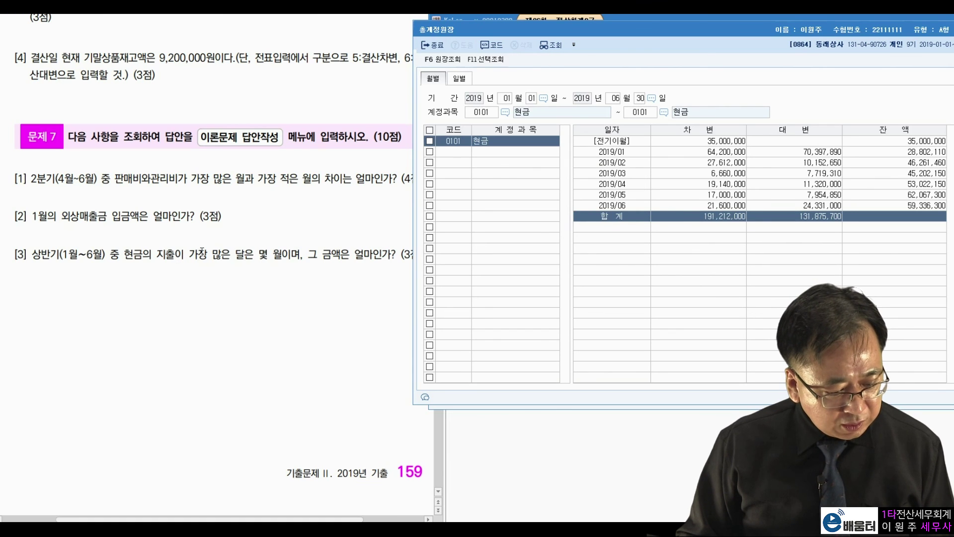
drag(207, 255, 254, 254)
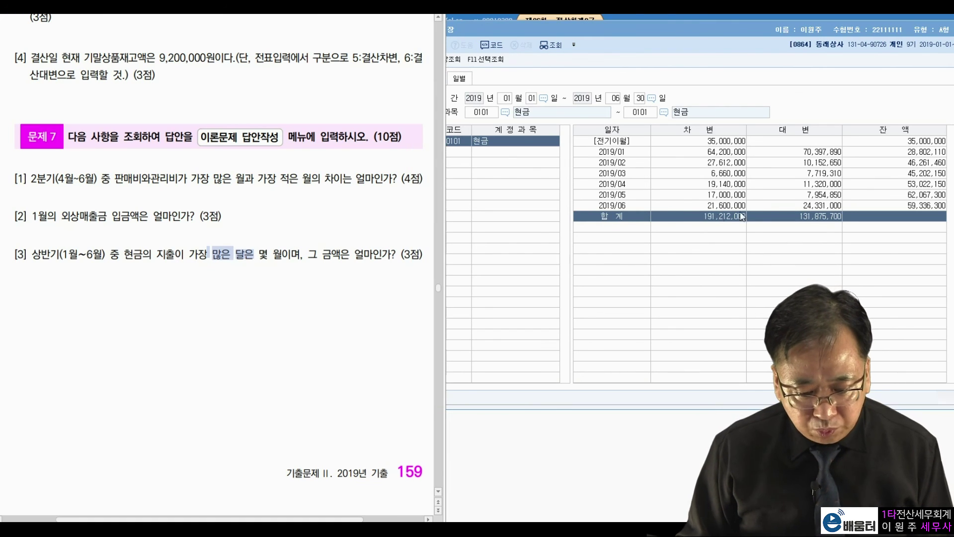
click(790, 207)
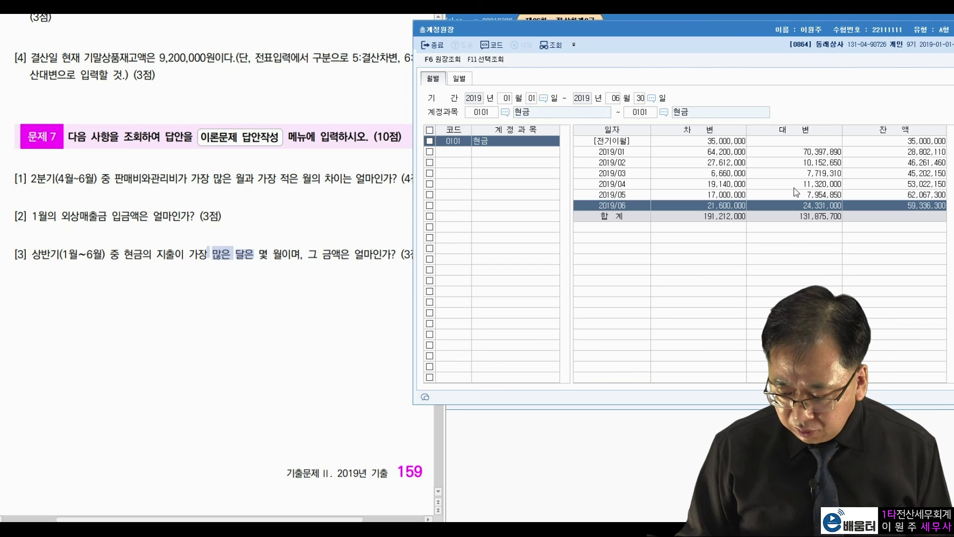
click(784, 184)
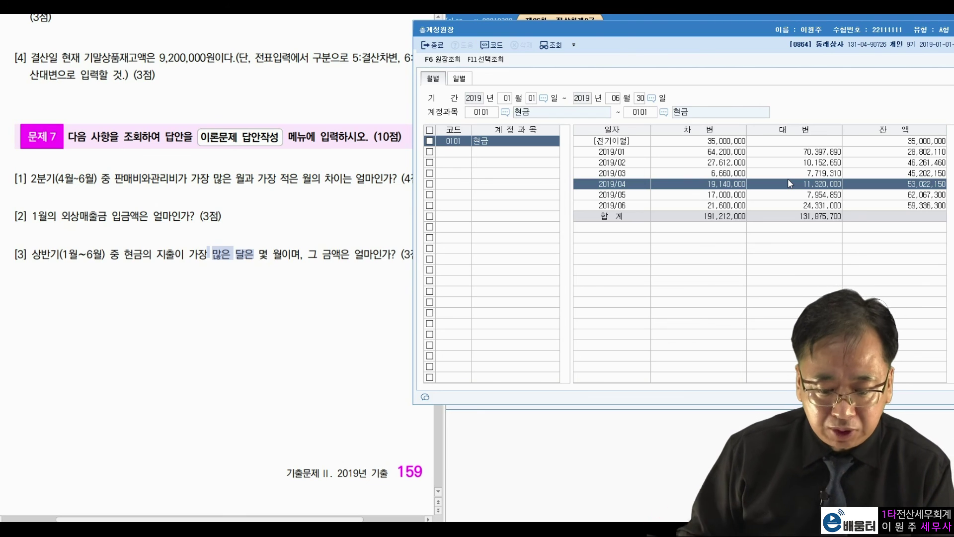
click(826, 154)
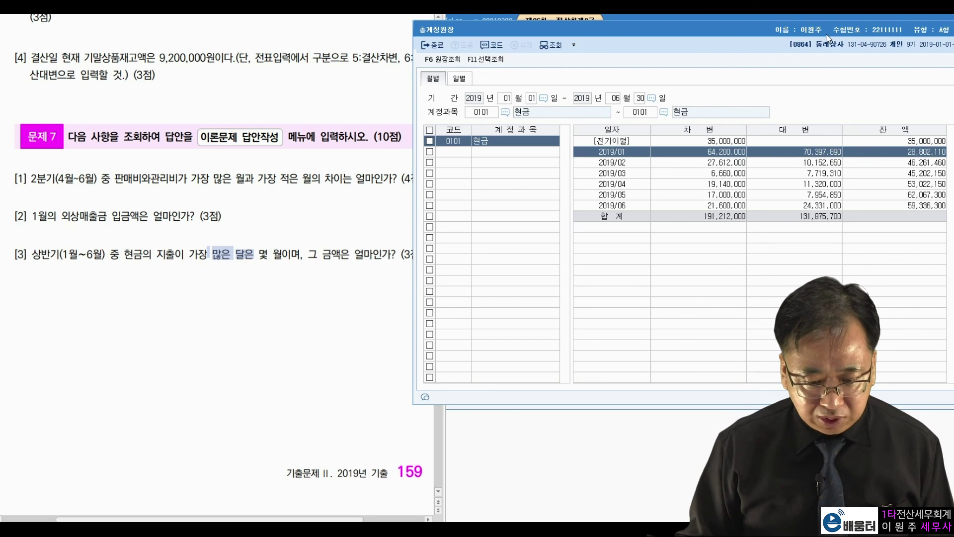
drag(828, 29, 626, 117)
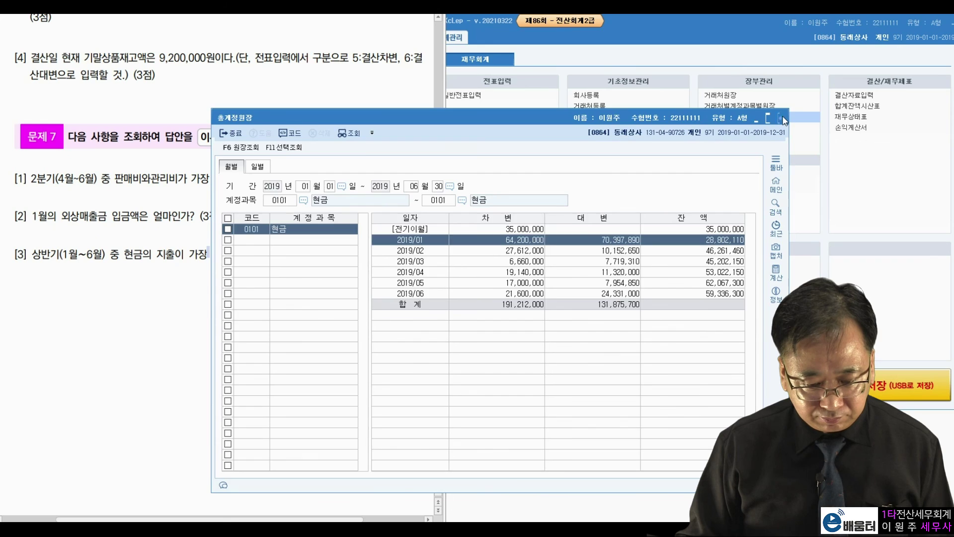
click(784, 119)
Step: Mark theory answers: Q1→1, Q2→2, Q3→4, Q5→4, Q6→2, Q7→3, Q8→2
click(497, 385)
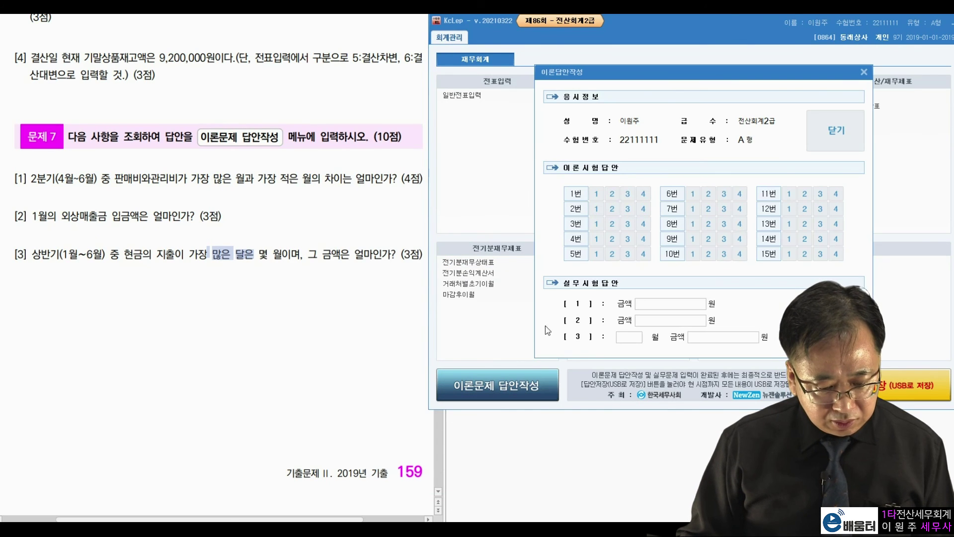
click(597, 194)
click(613, 209)
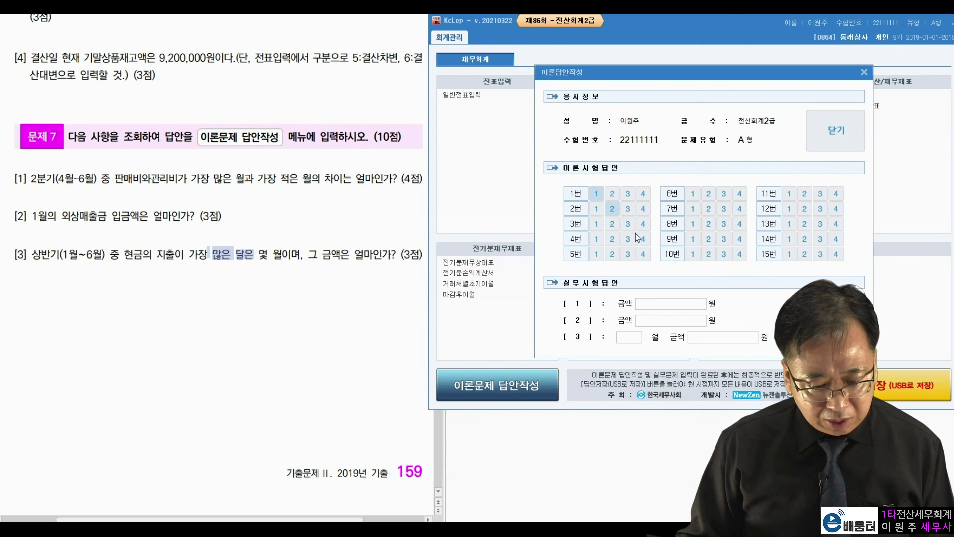
click(644, 253)
click(643, 224)
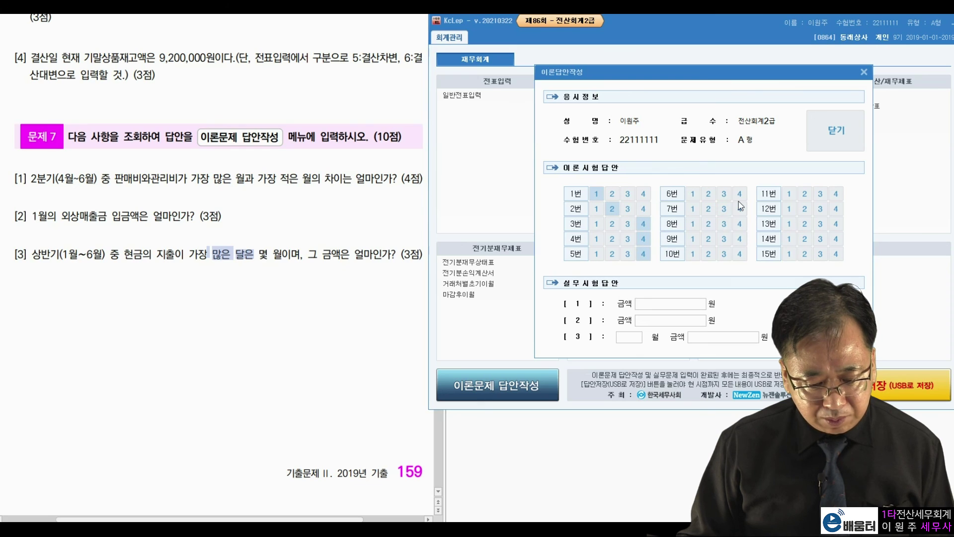
click(723, 208)
click(708, 194)
click(708, 223)
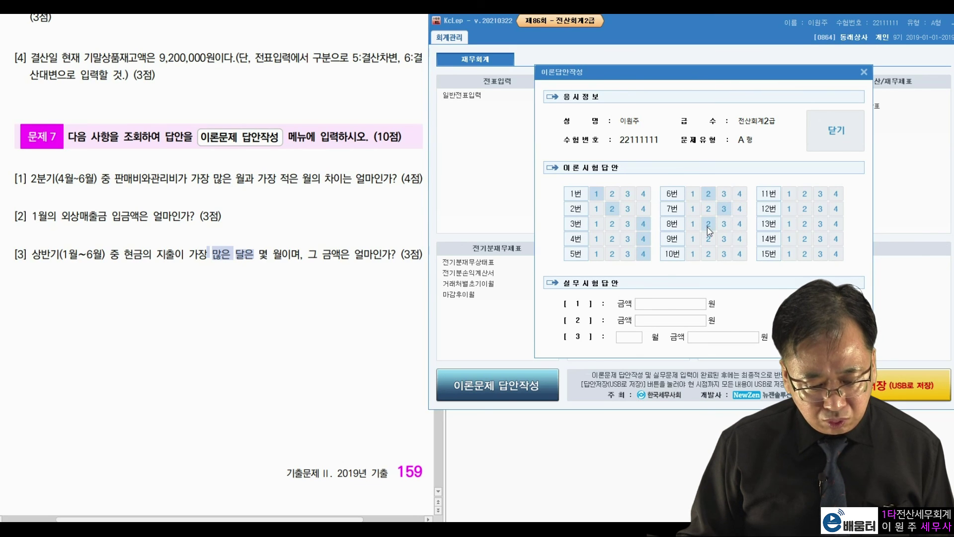
Step: Enter Problem 7 answers 5,400,000, 30,850,000, and month 1 with 70,397,890
click(653, 304)
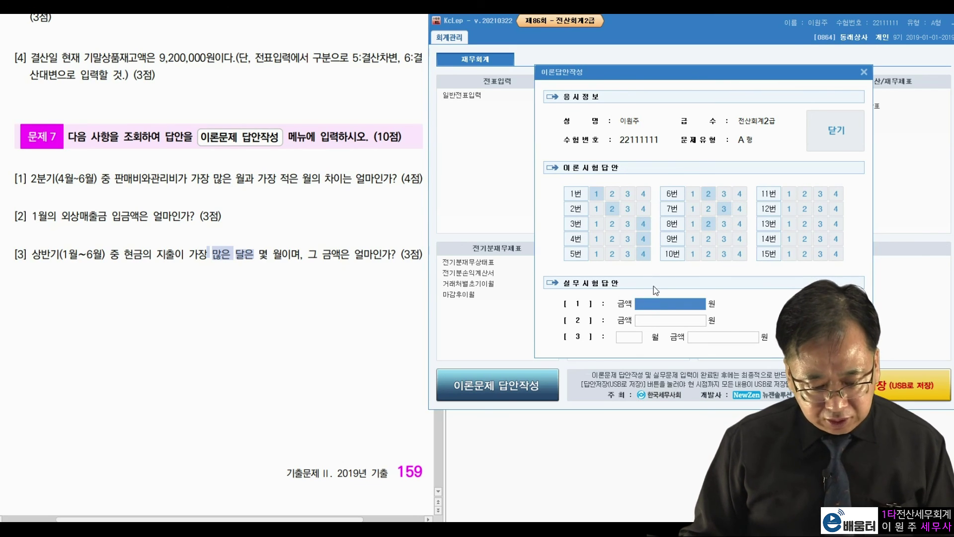
text(5400000)
key(Return)
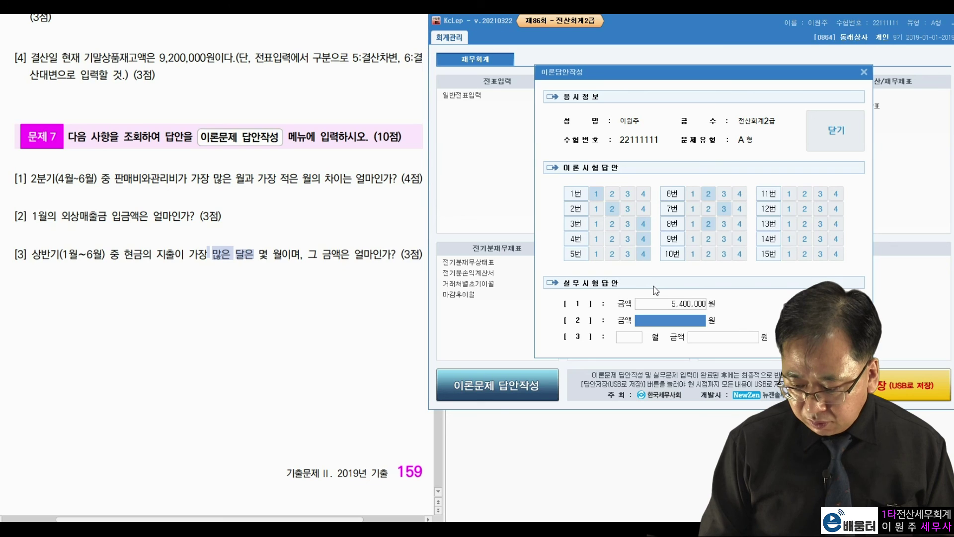
text(30,850,000)
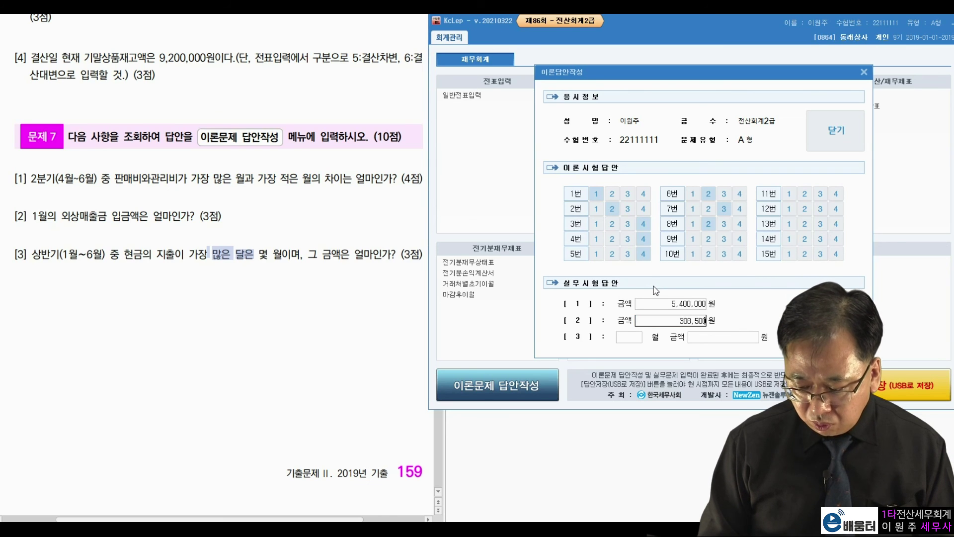
key(Return)
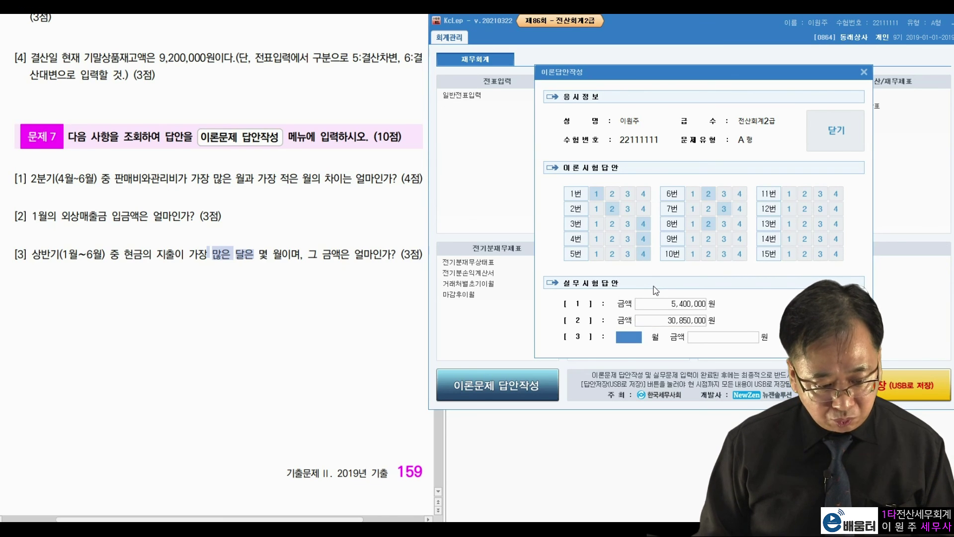
text(1)
key(Return)
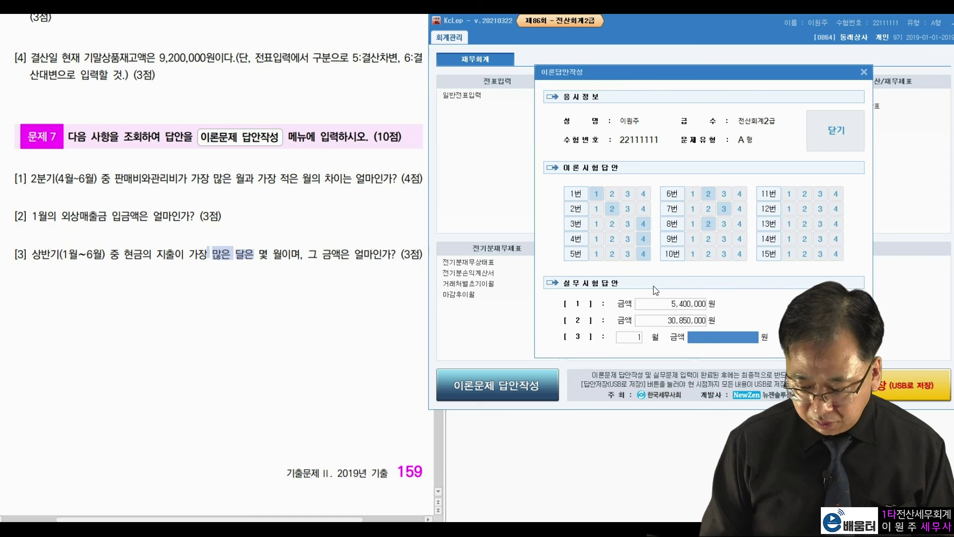
text(70,397,890)
key(Return)
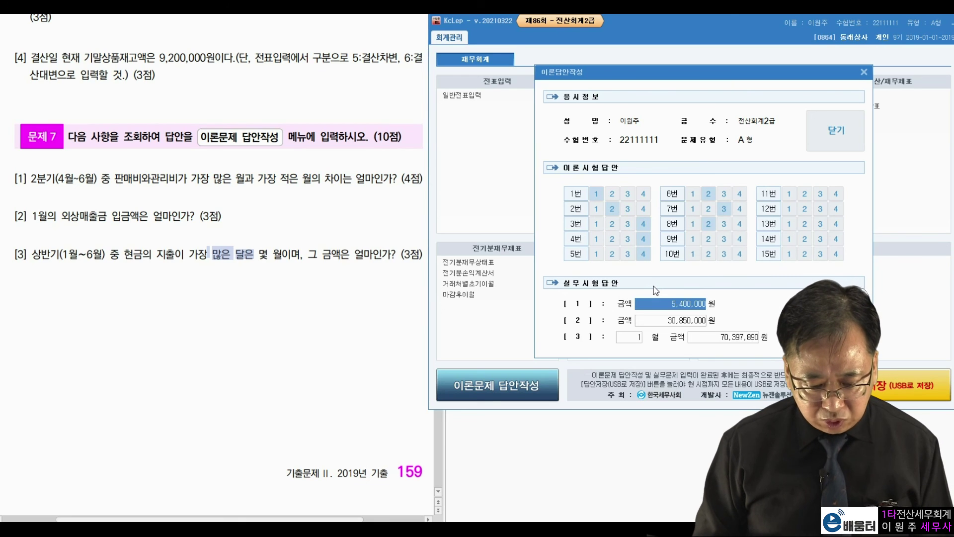
click(720, 337)
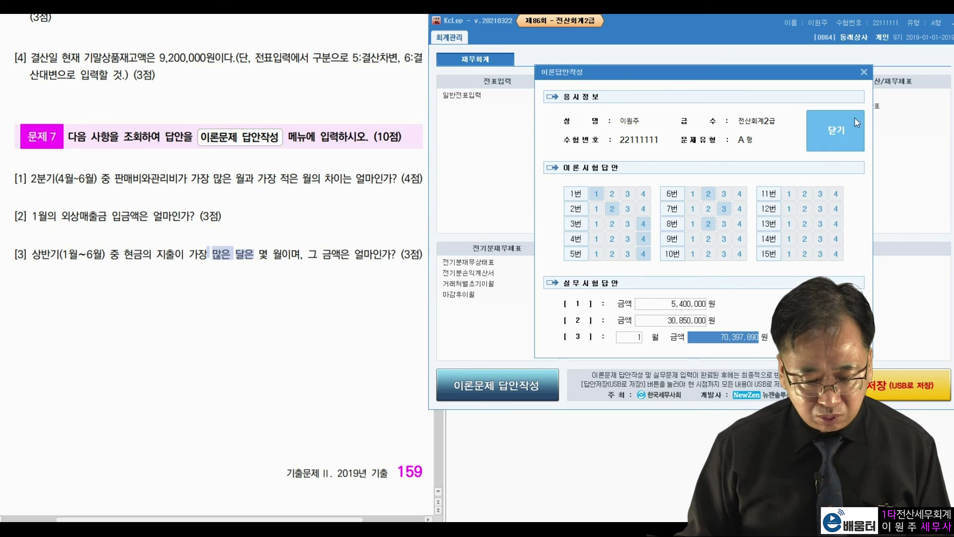
Step: Close the answer dialog and save all answers to the exam file
click(830, 138)
click(531, 297)
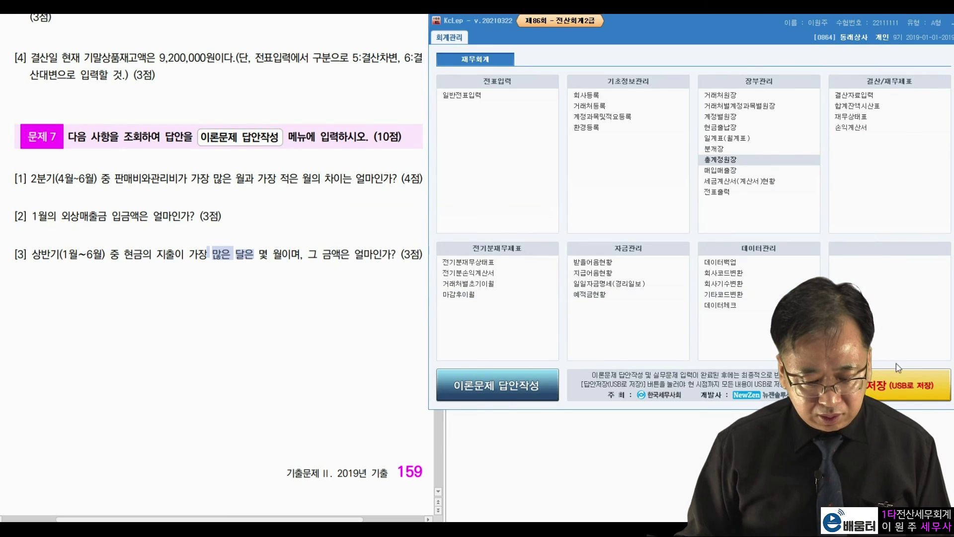
click(908, 390)
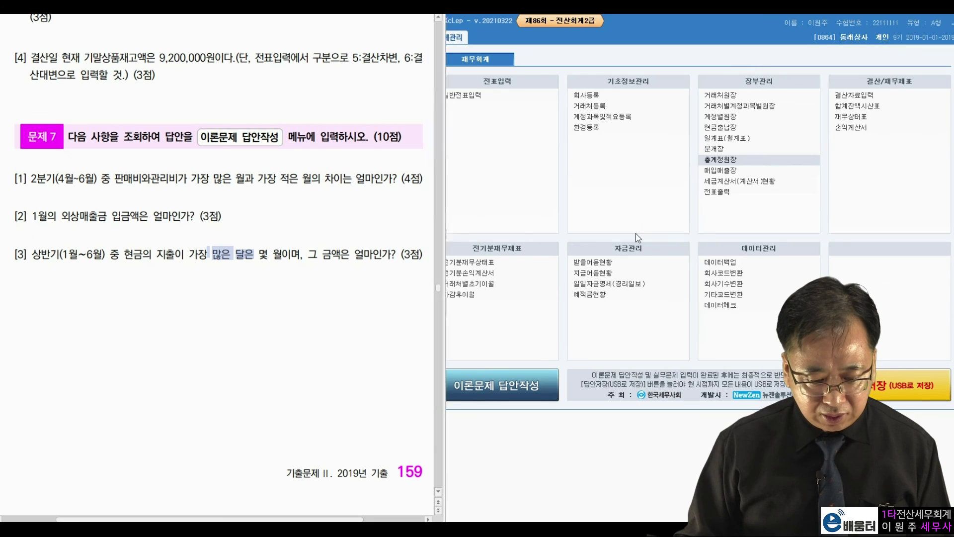
click(479, 293)
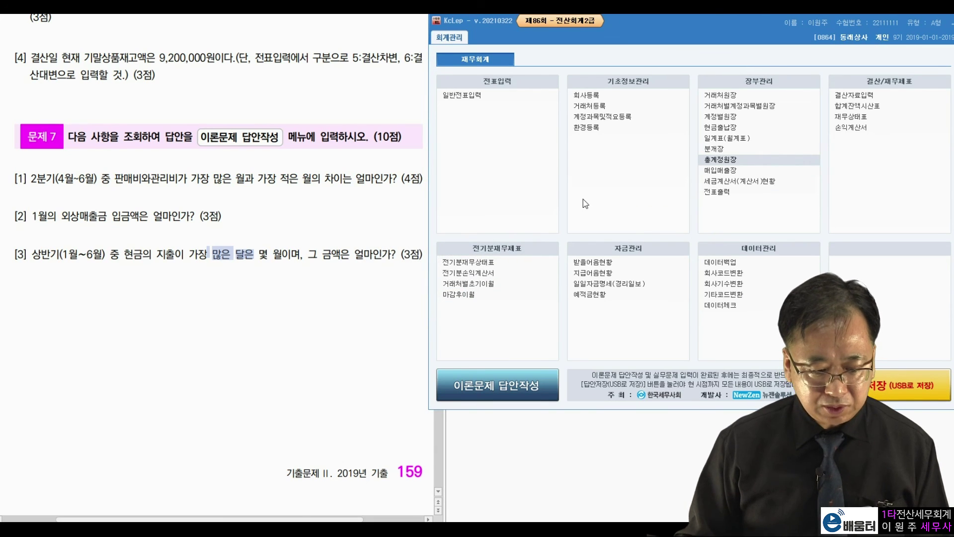